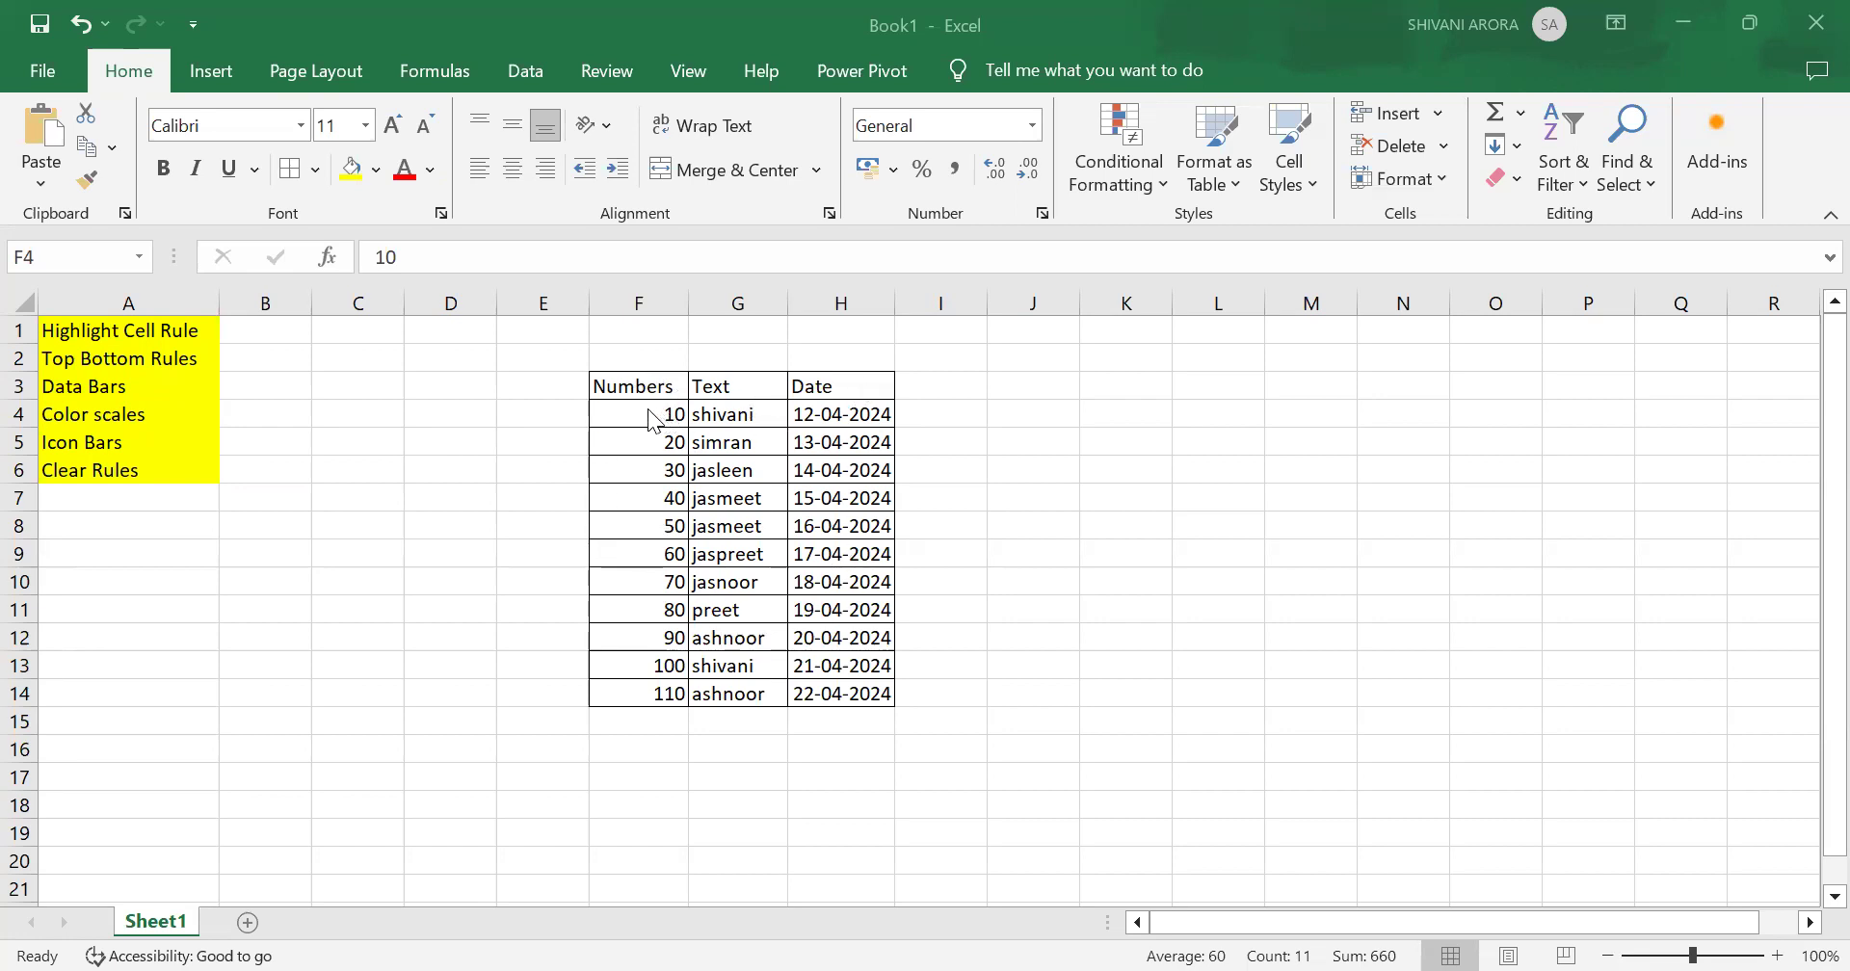
Step: Select the Numbers values and start a Greater Than highlight rule with 50 as the threshold
{"action": "key", "text": "ctrl+shift+Down"}
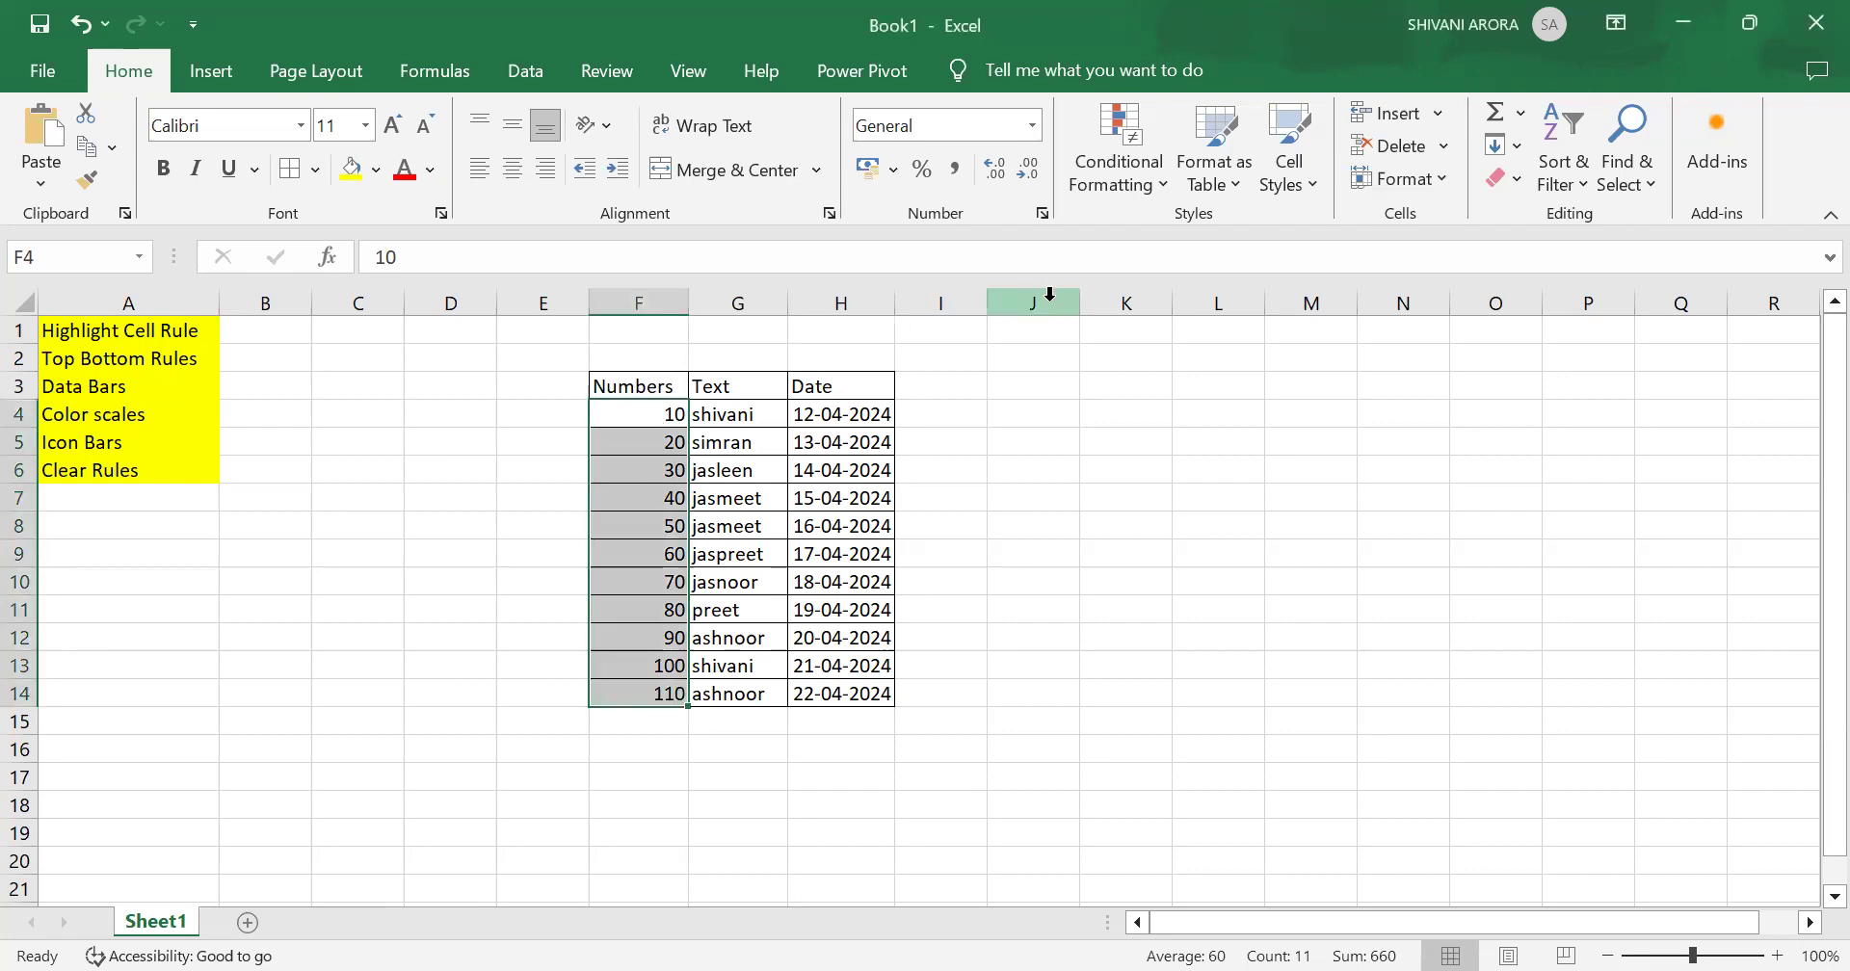
{"action": "left_click", "coordinate": [1142, 185]}
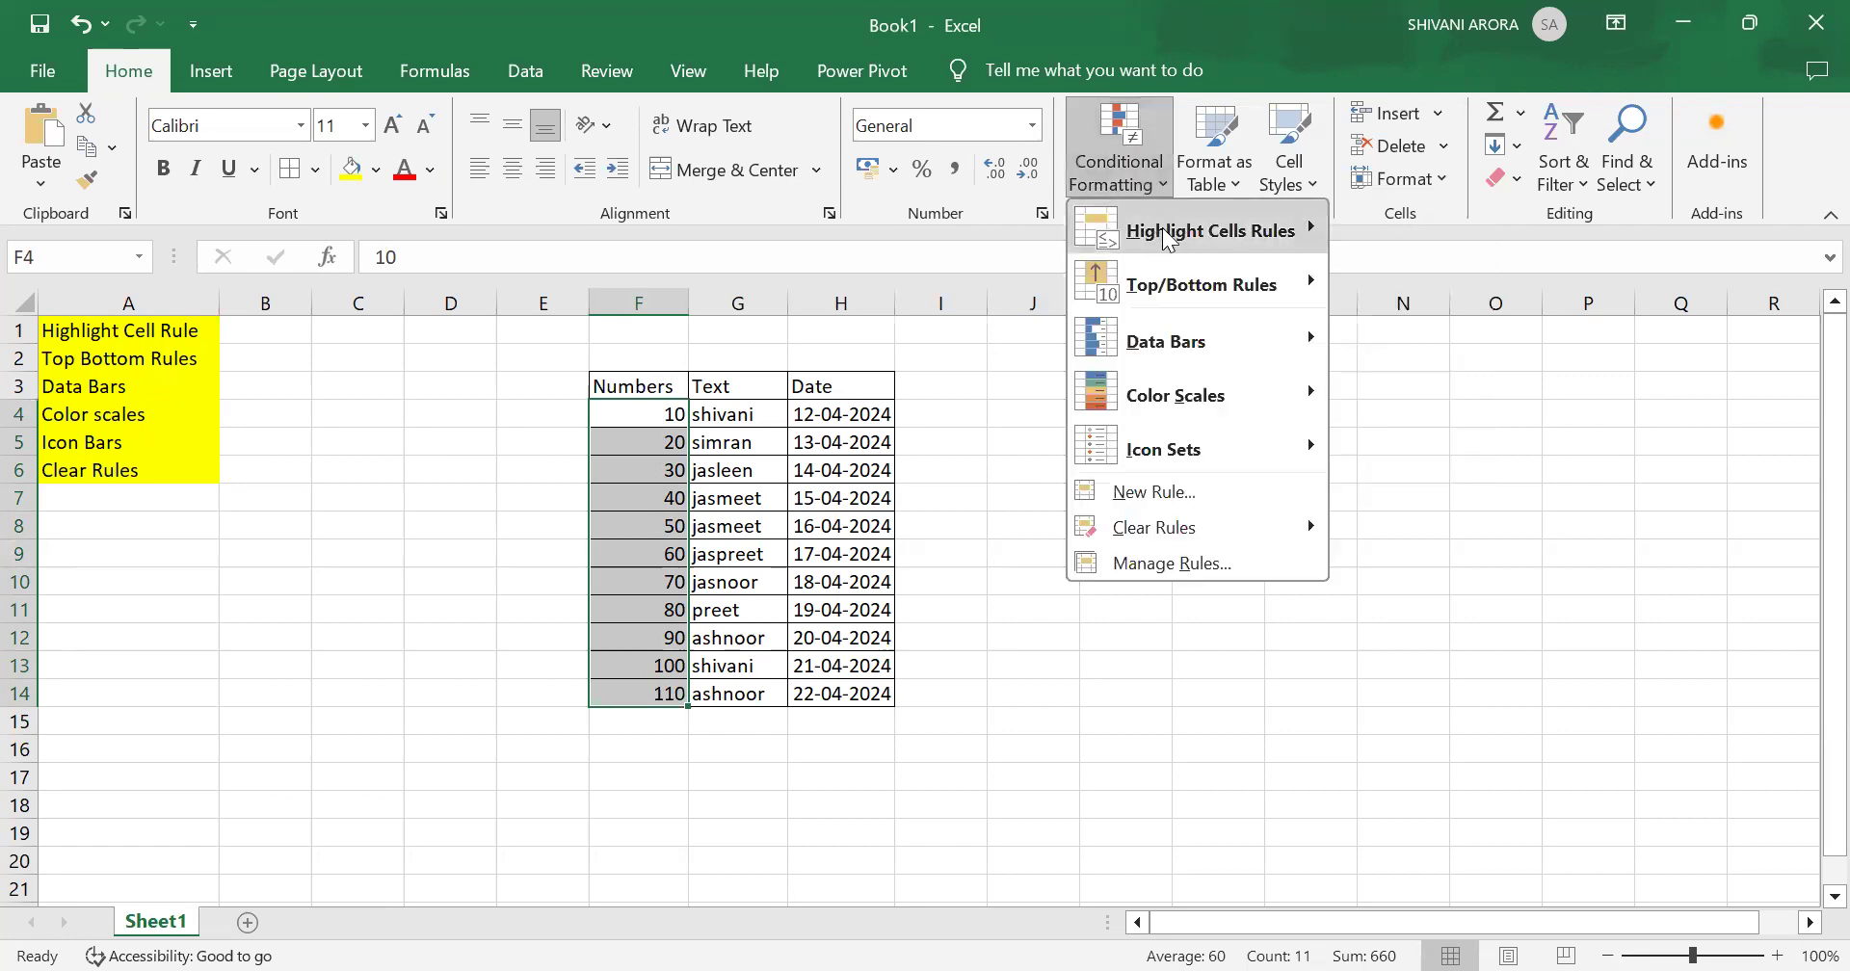
{"action": "mouse_move", "coordinate": [1168, 239]}
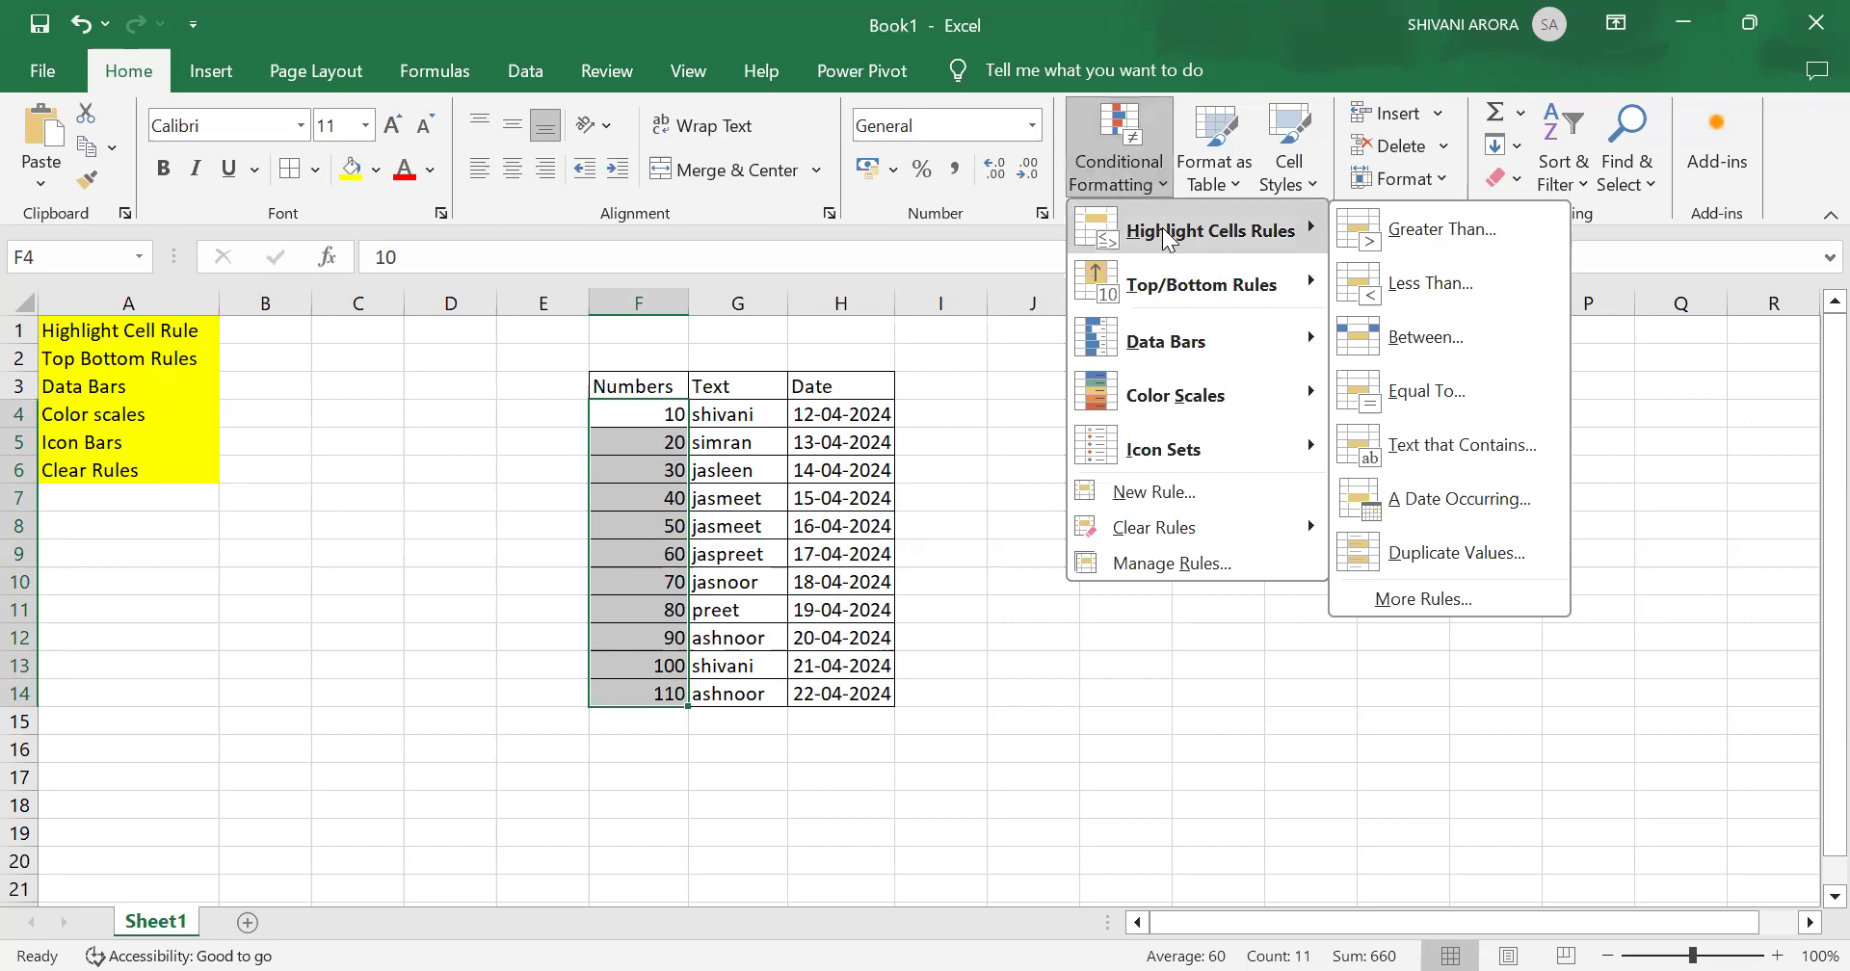
{"action": "left_click", "coordinate": [1409, 235]}
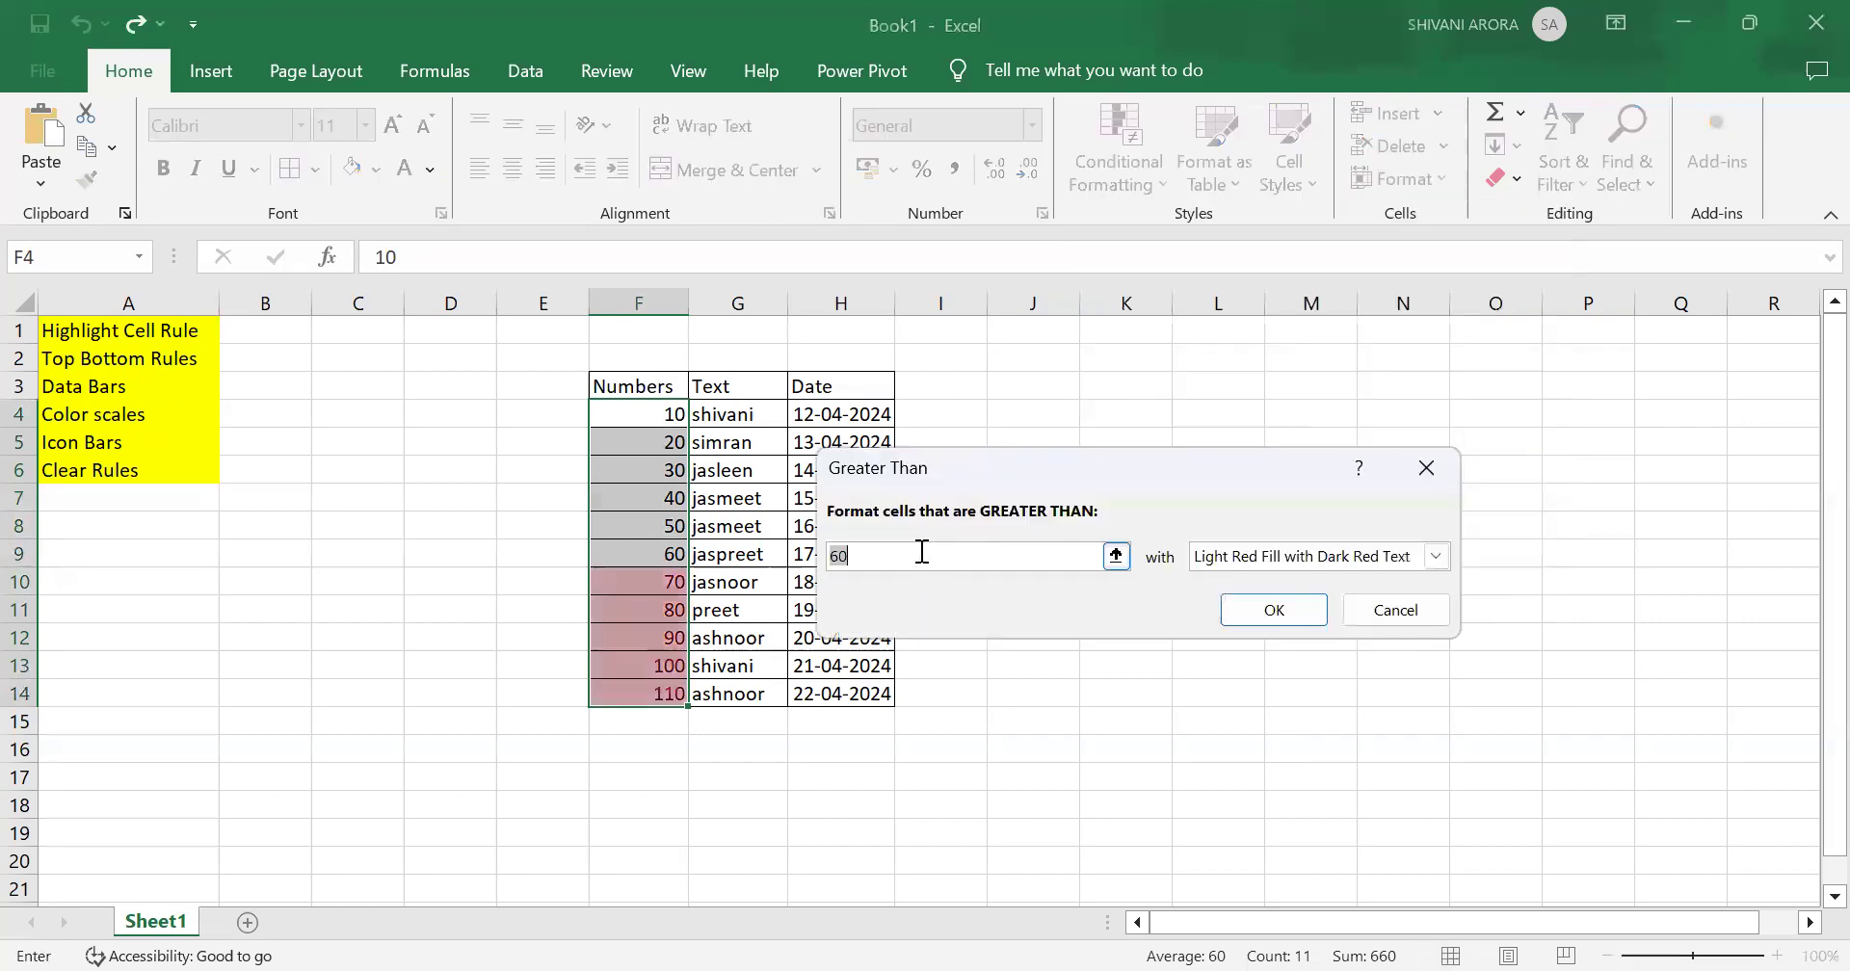
{"action": "left_click", "coordinate": [1116, 557]}
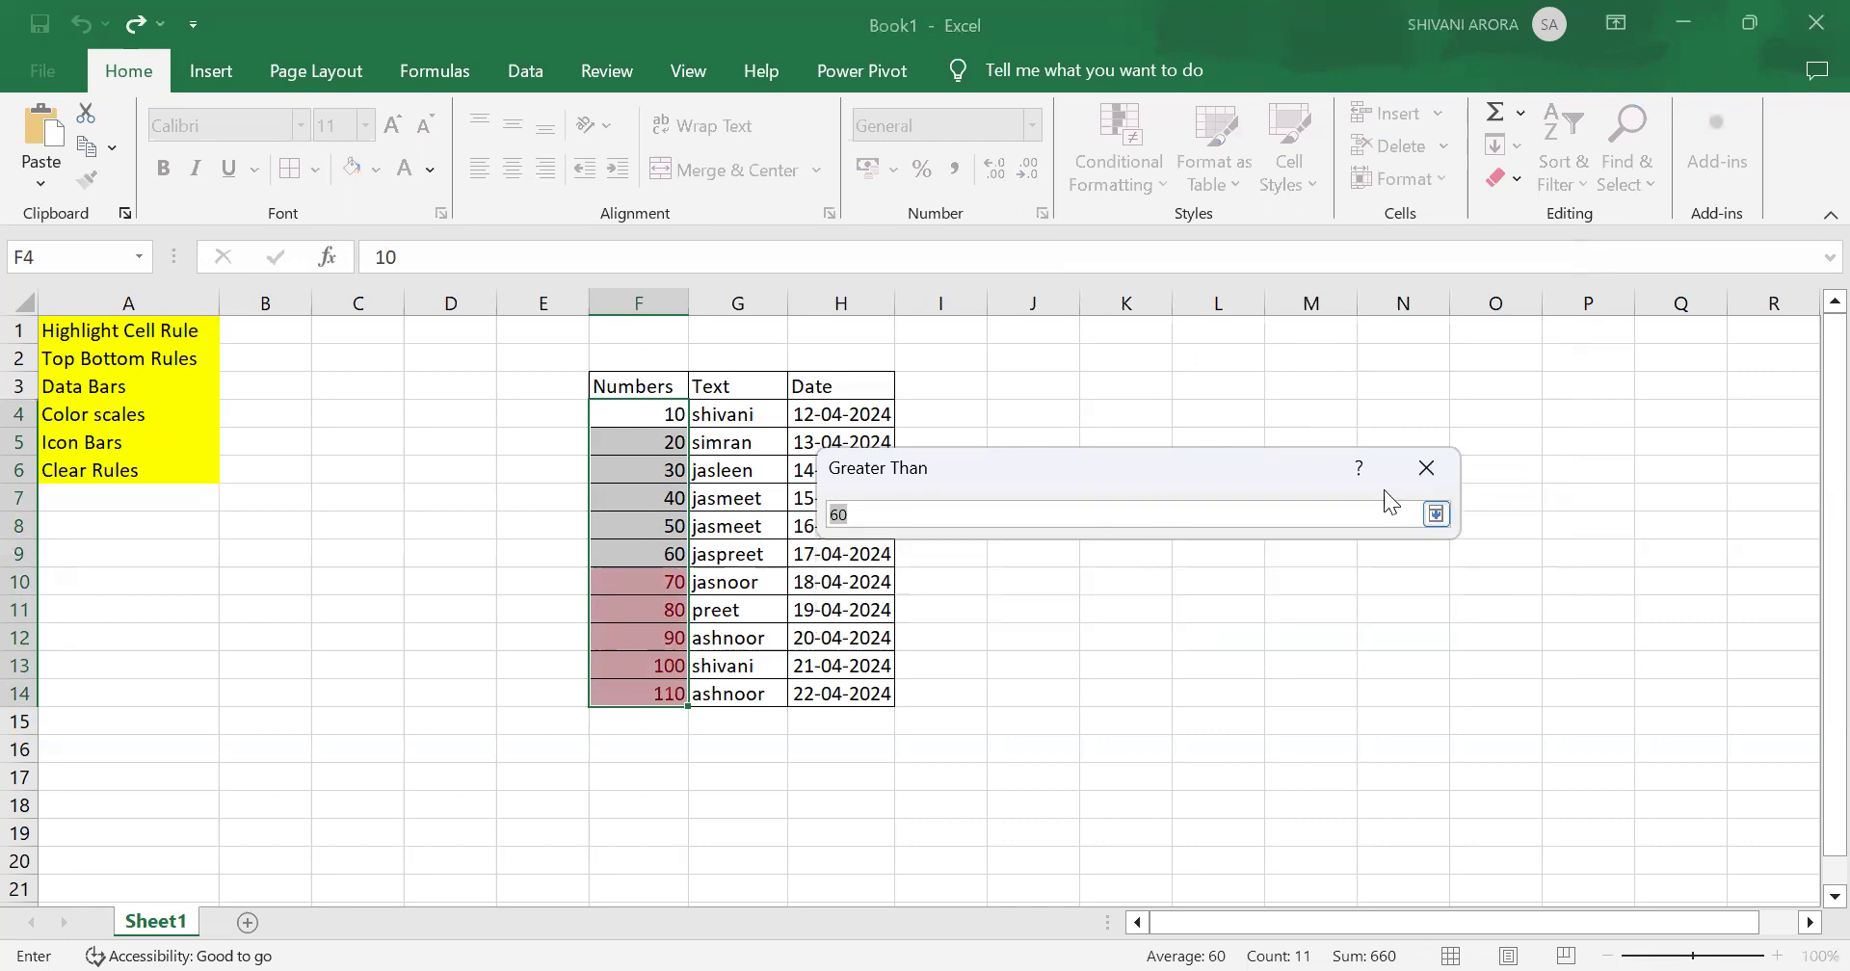
{"action": "left_click", "coordinate": [1436, 514]}
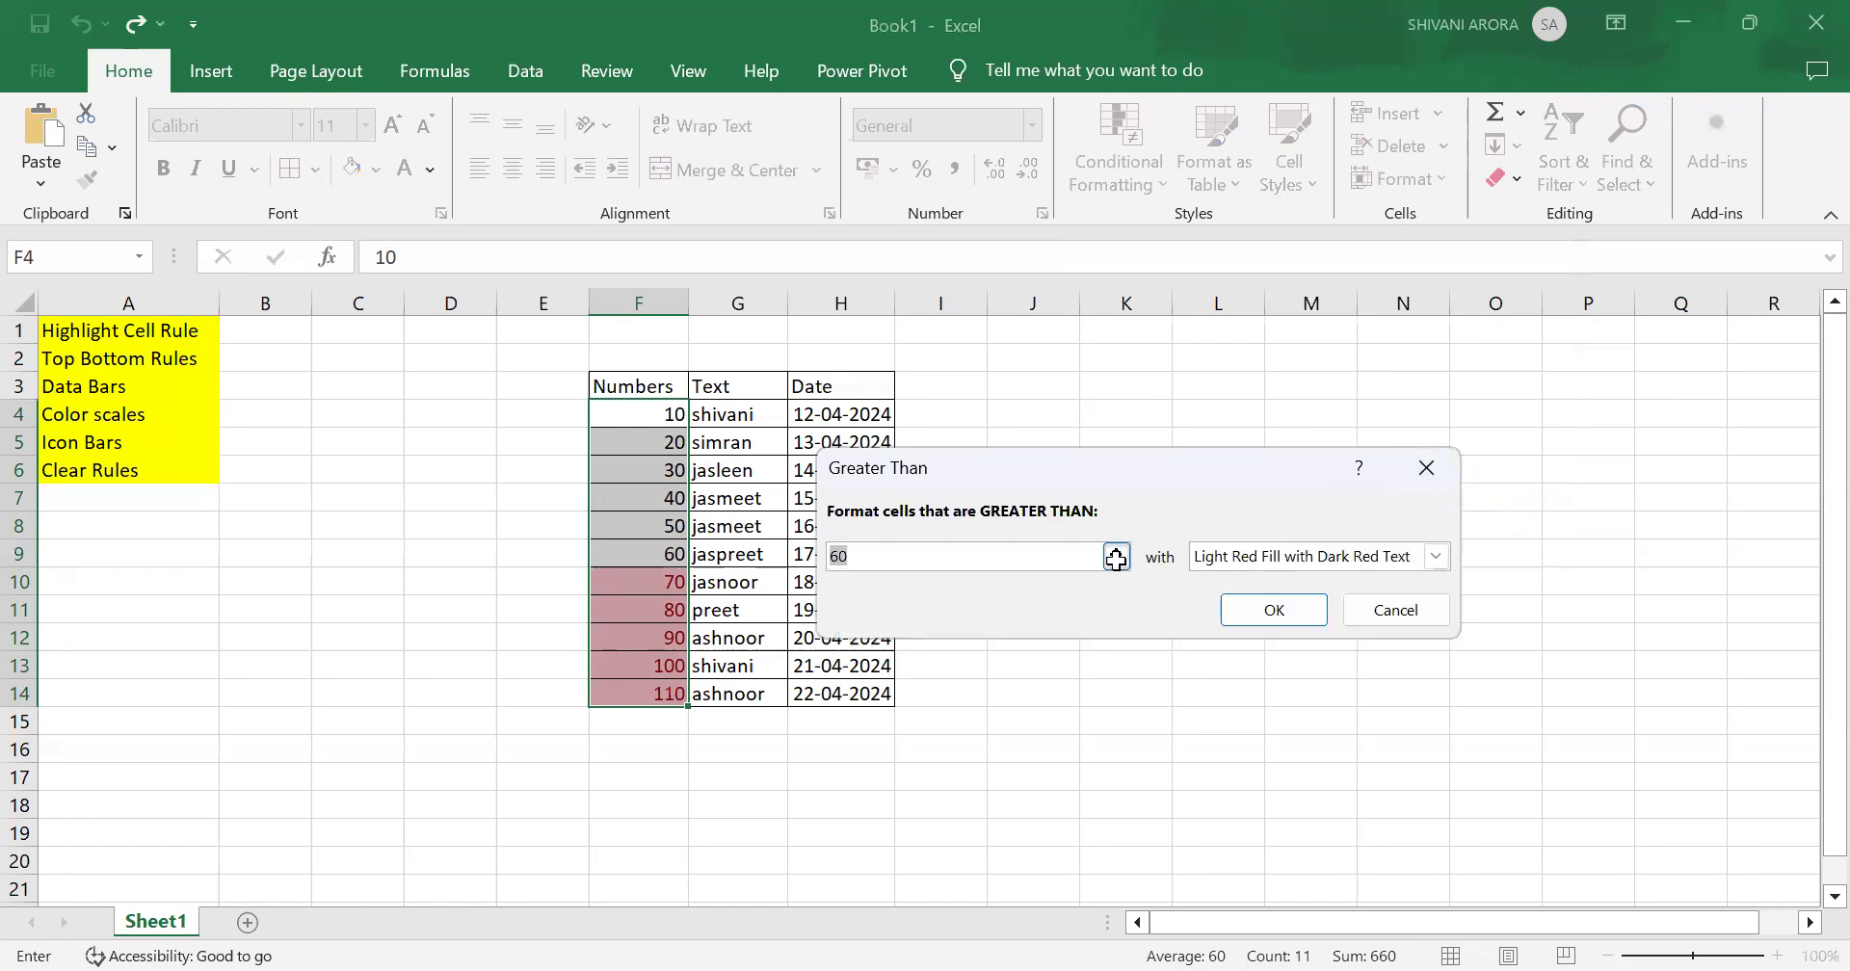
{"action": "left_click", "coordinate": [1116, 557]}
{"action": "key", "text": "BackSpace"}
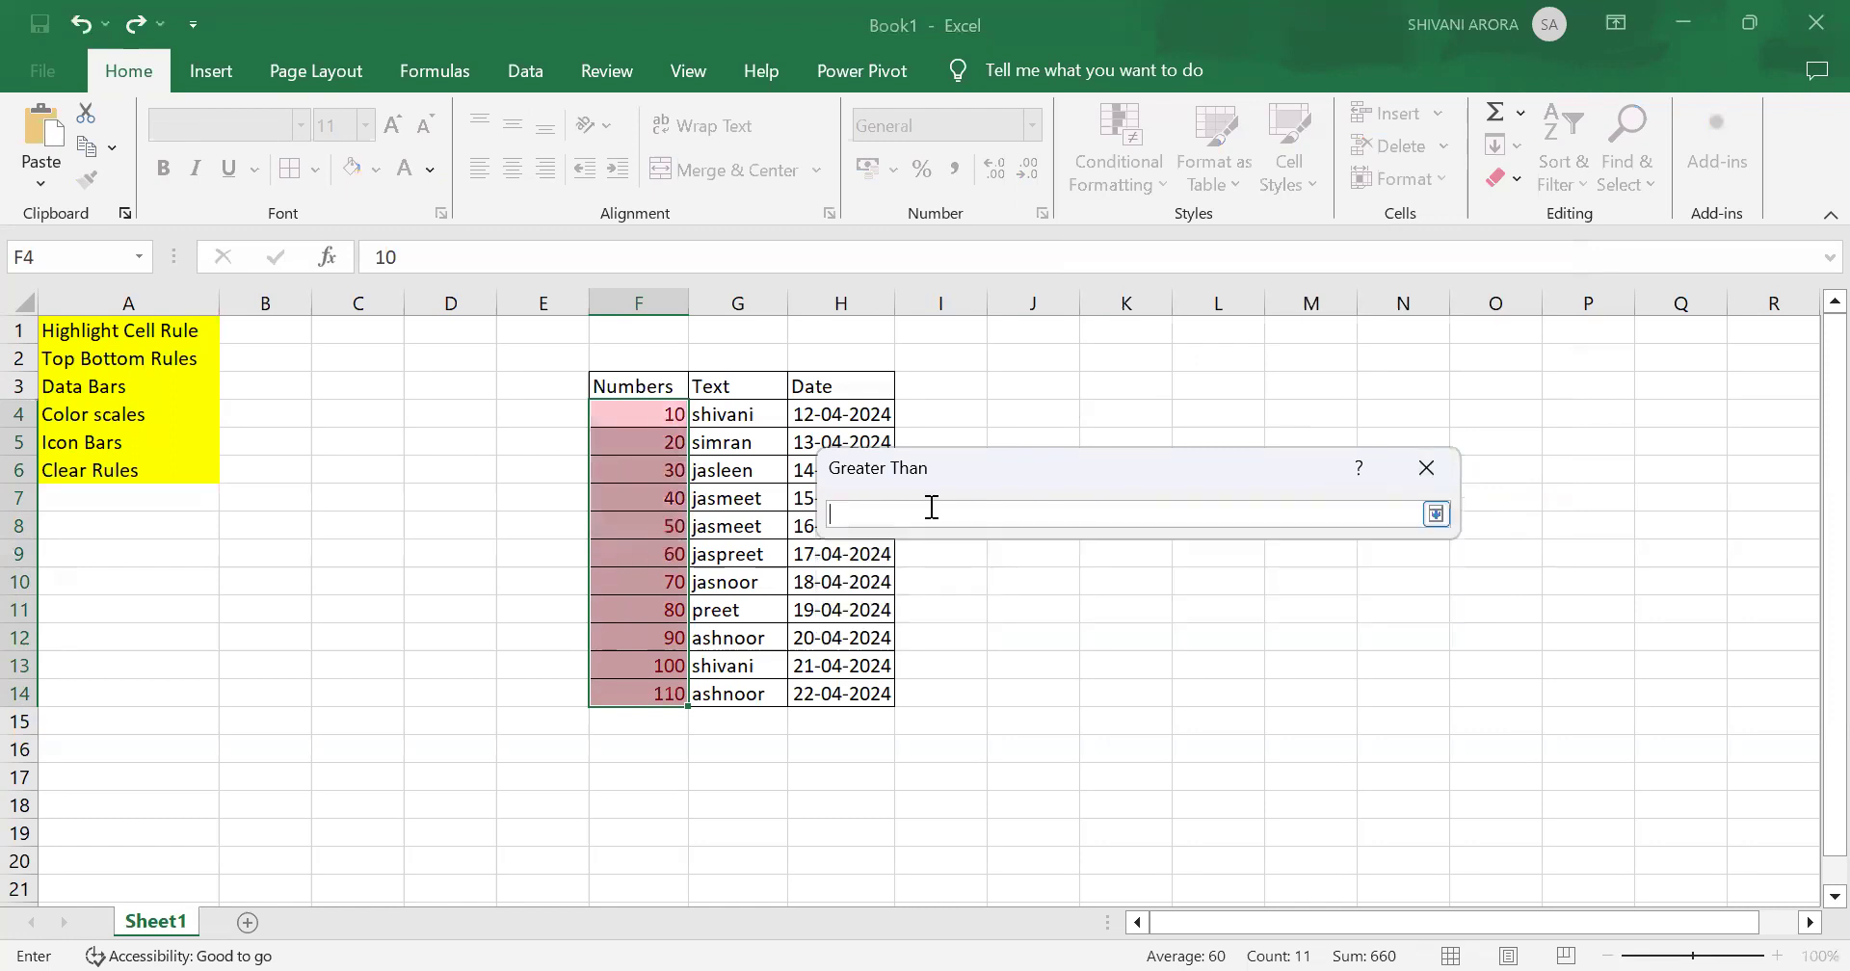
{"action": "type", "text": "50"}
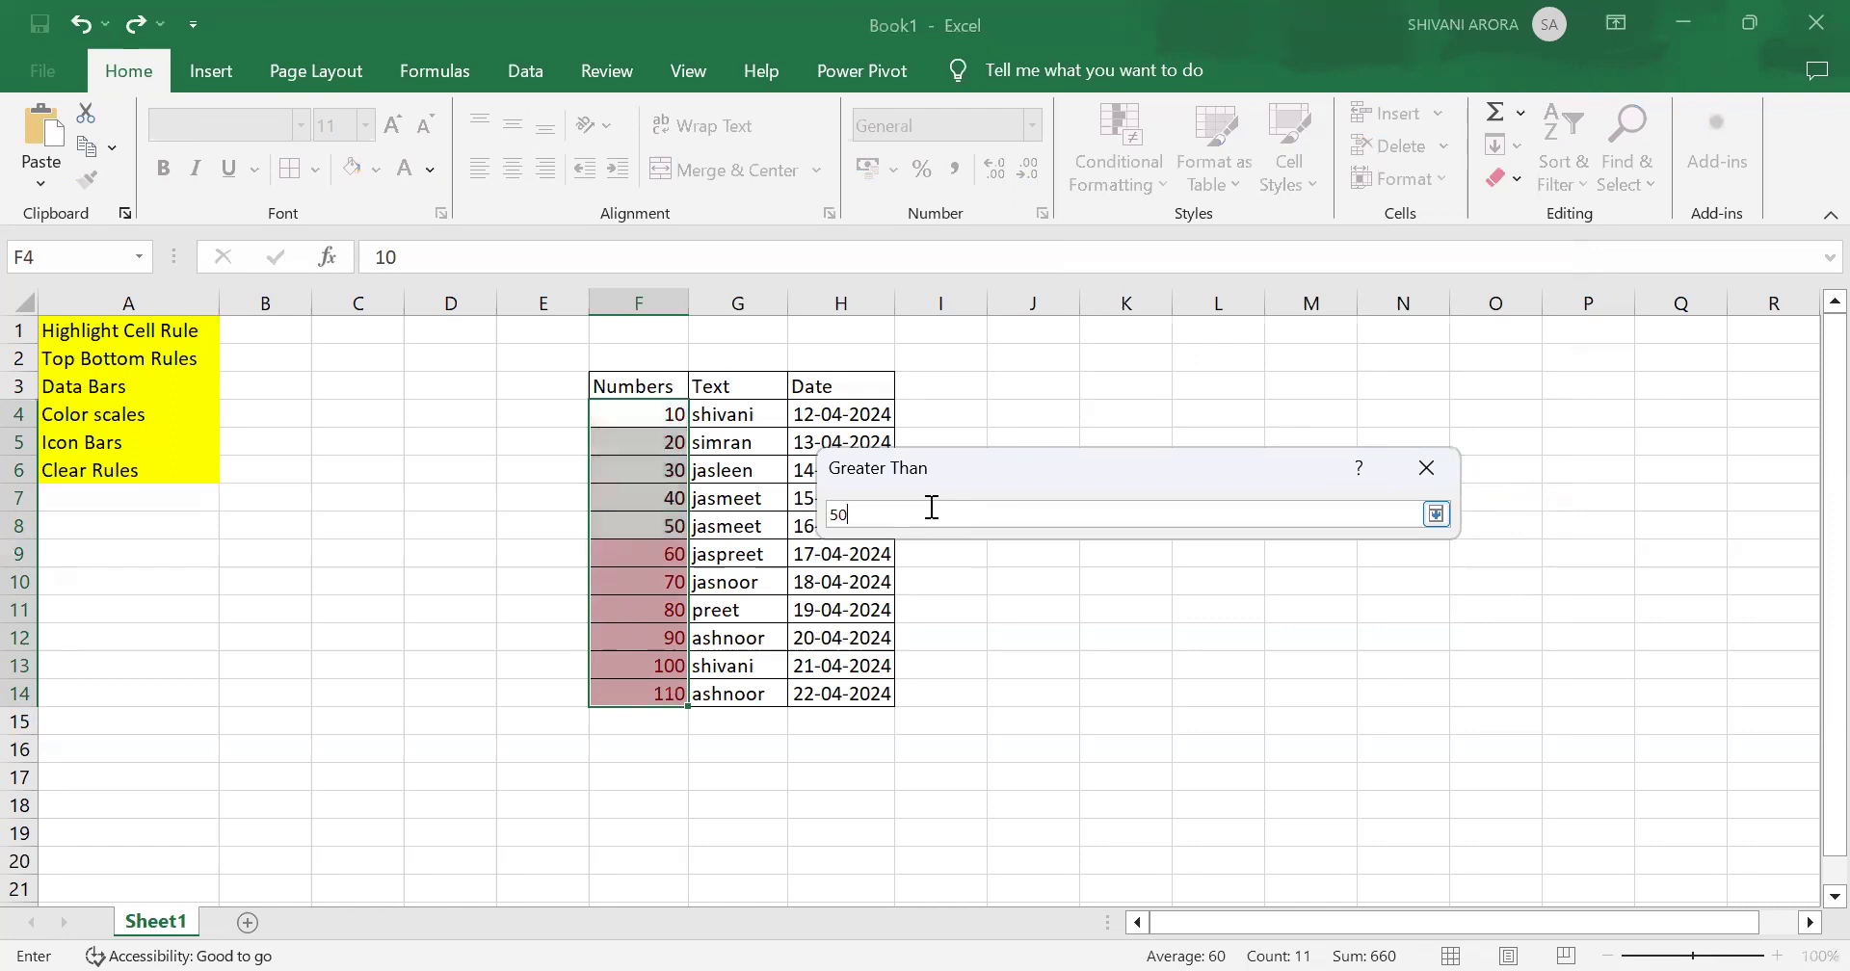
{"action": "left_click", "coordinate": [1436, 515]}
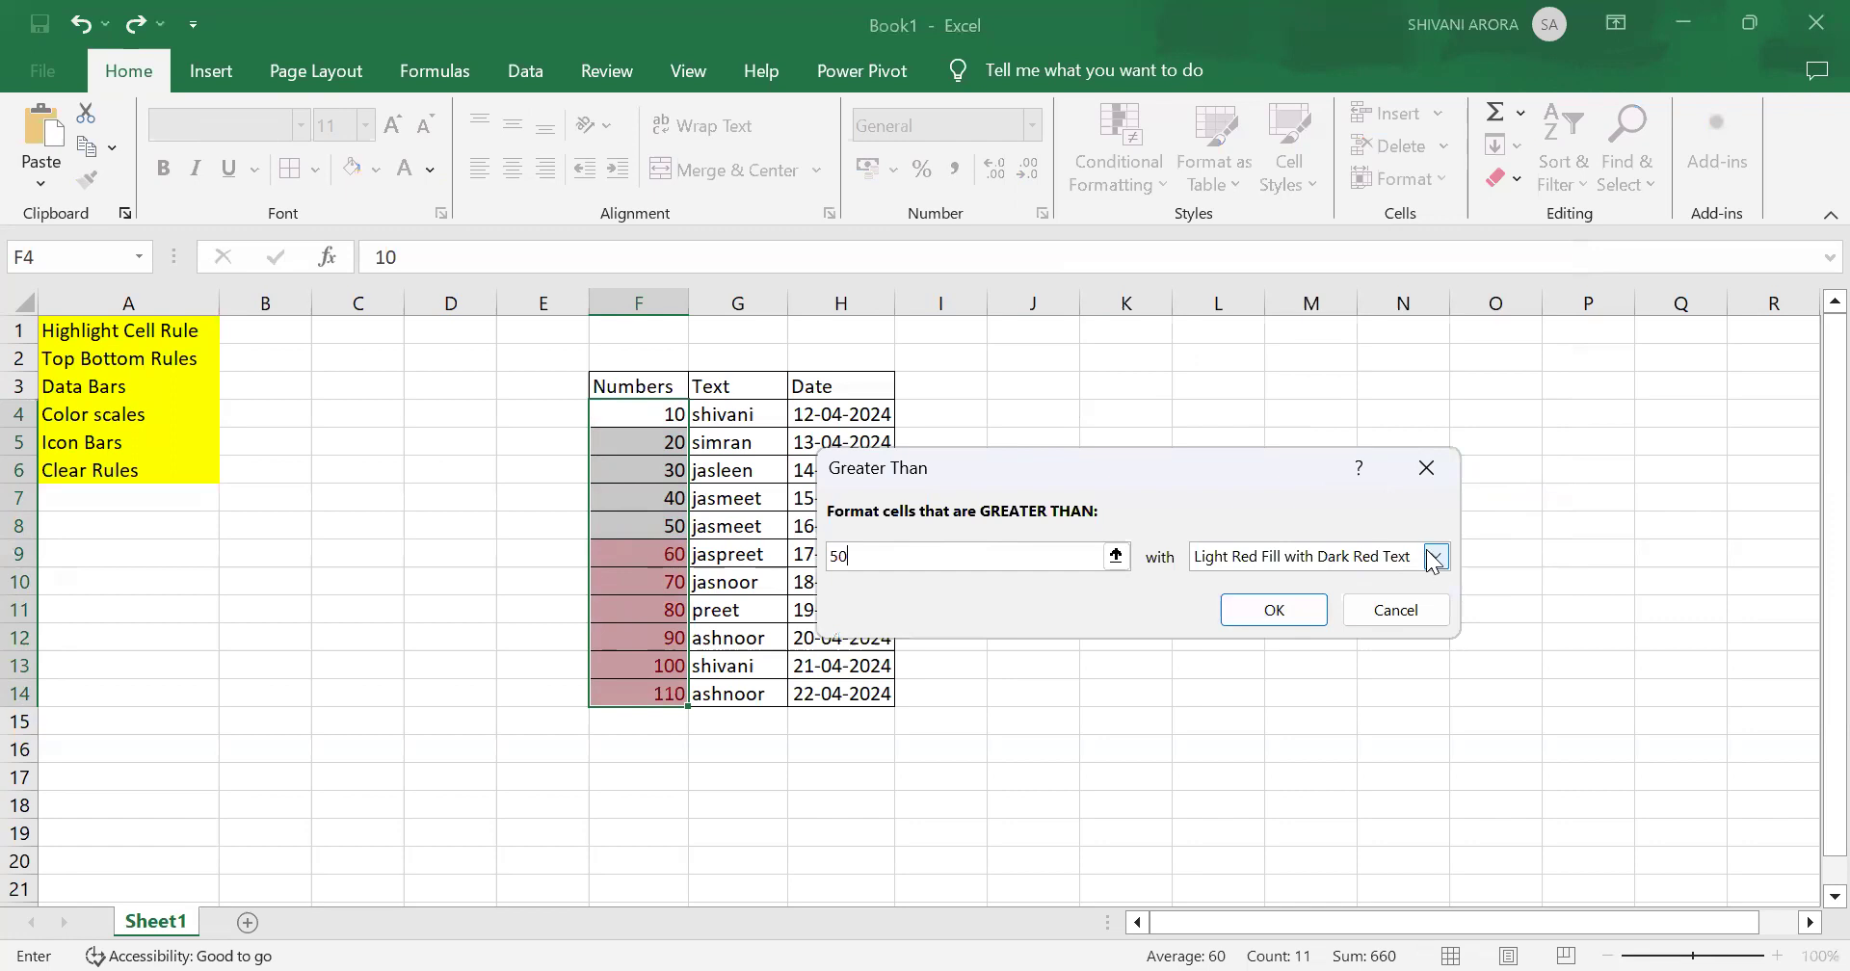
Step: Apply the Greater Than rule with Light Red Fill with Dark Red Text after trying the yellow format
{"action": "left_click", "coordinate": [1436, 559]}
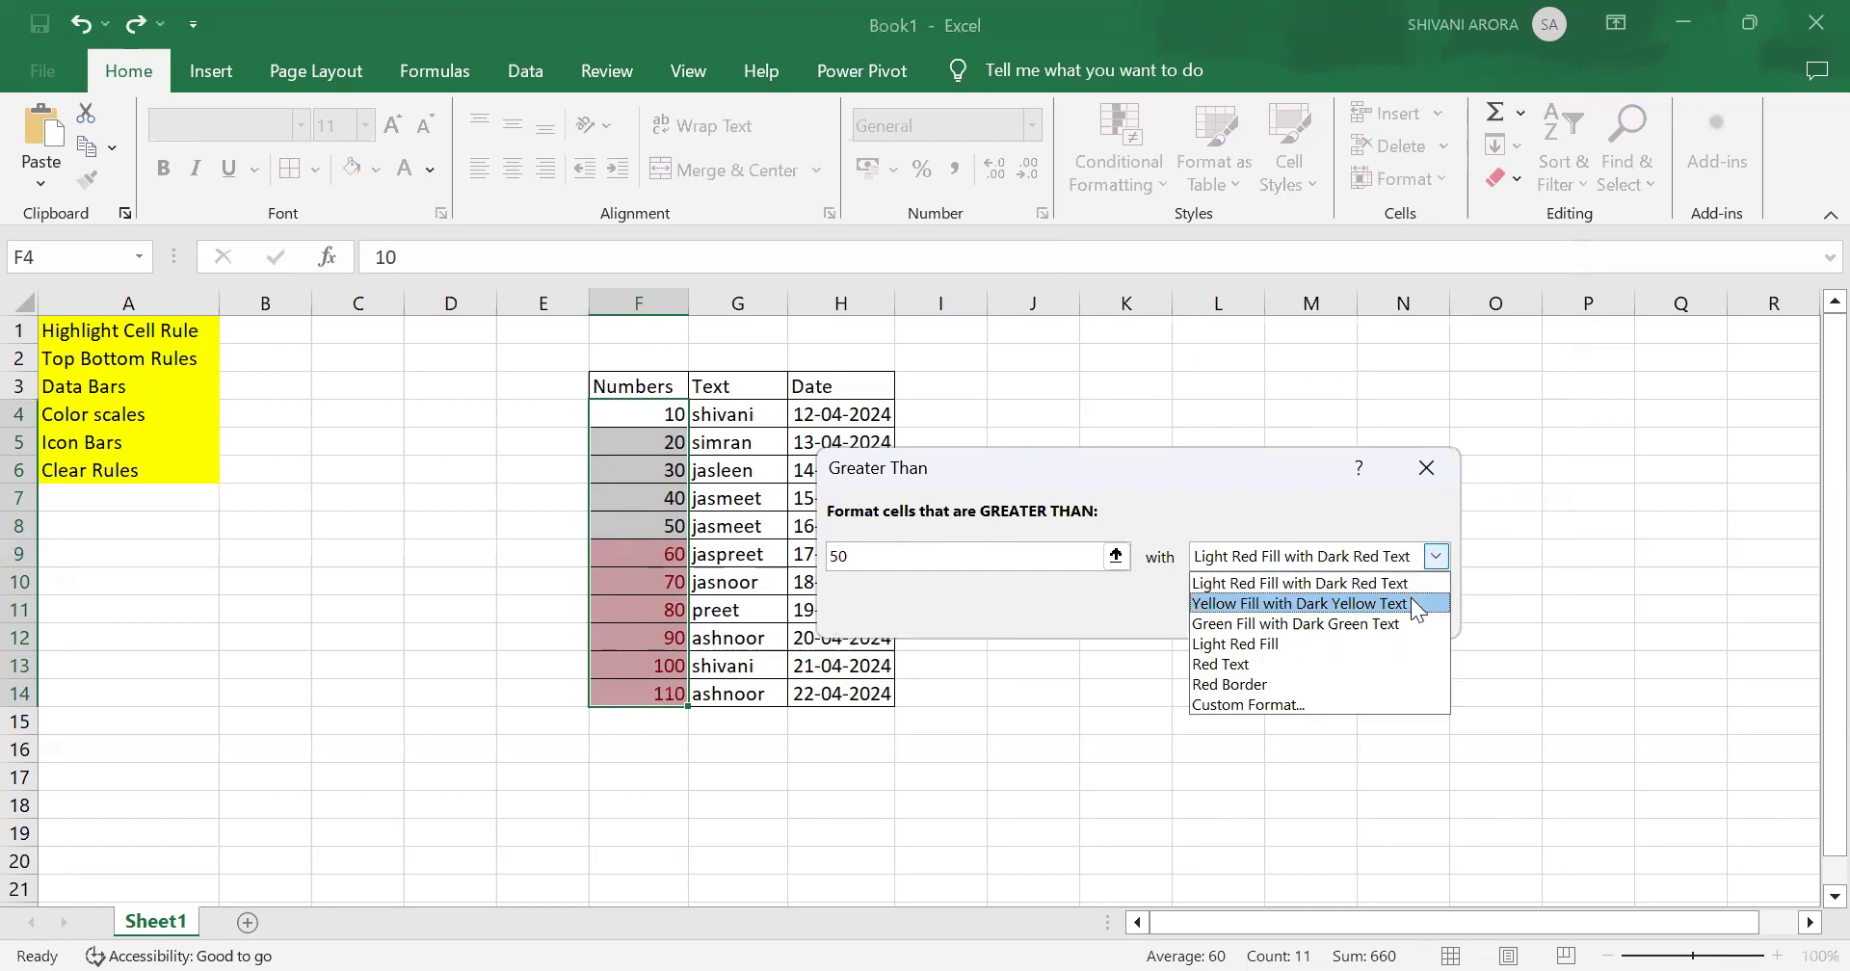
{"action": "left_click", "coordinate": [1411, 597]}
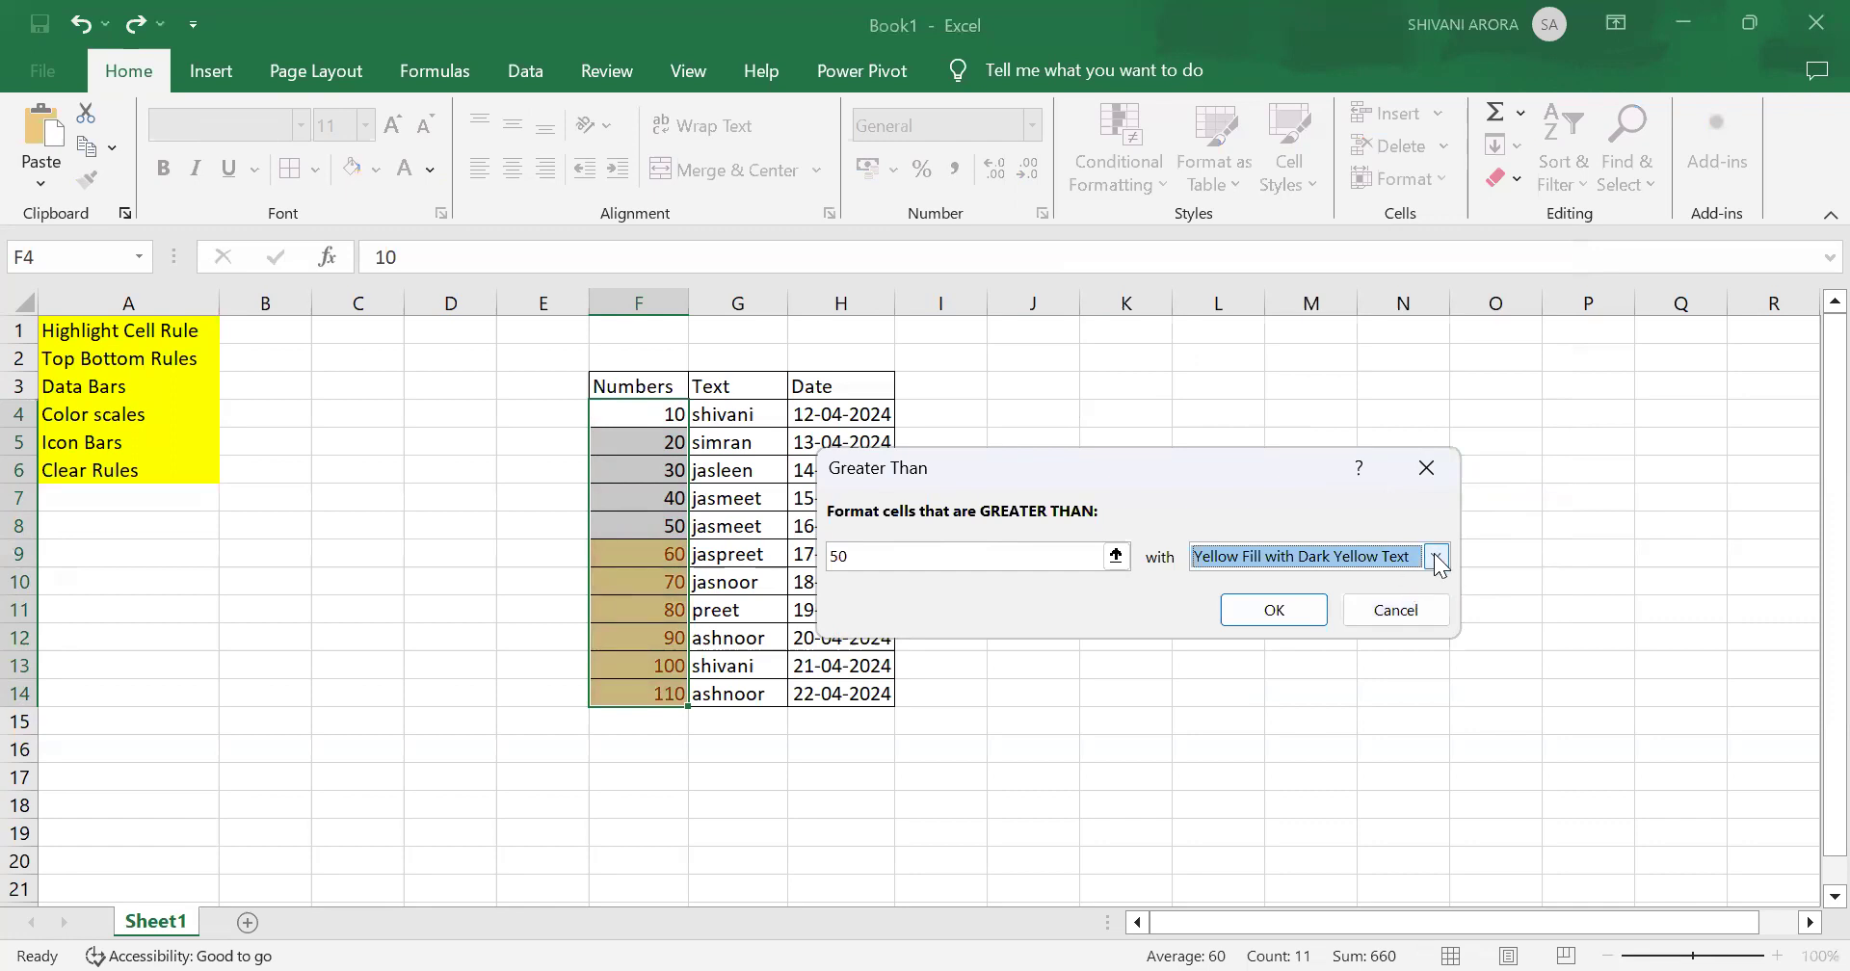
{"action": "left_click", "coordinate": [1438, 562]}
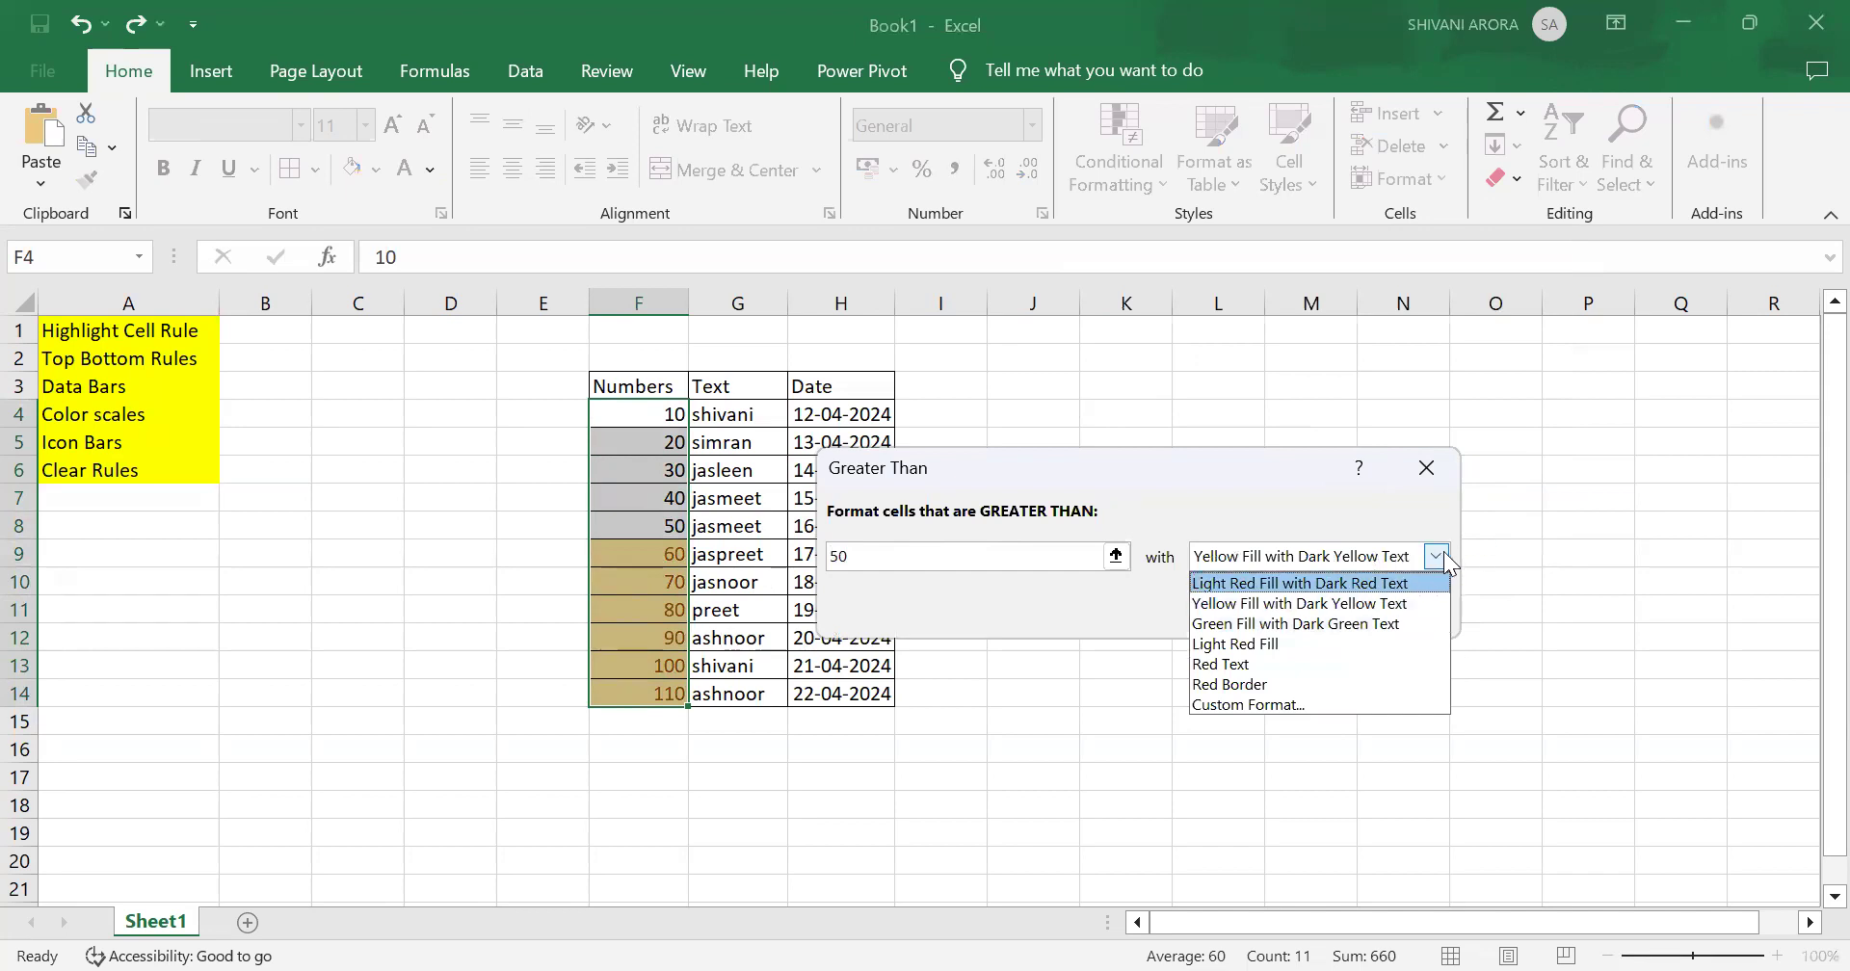
{"action": "left_click", "coordinate": [1401, 584]}
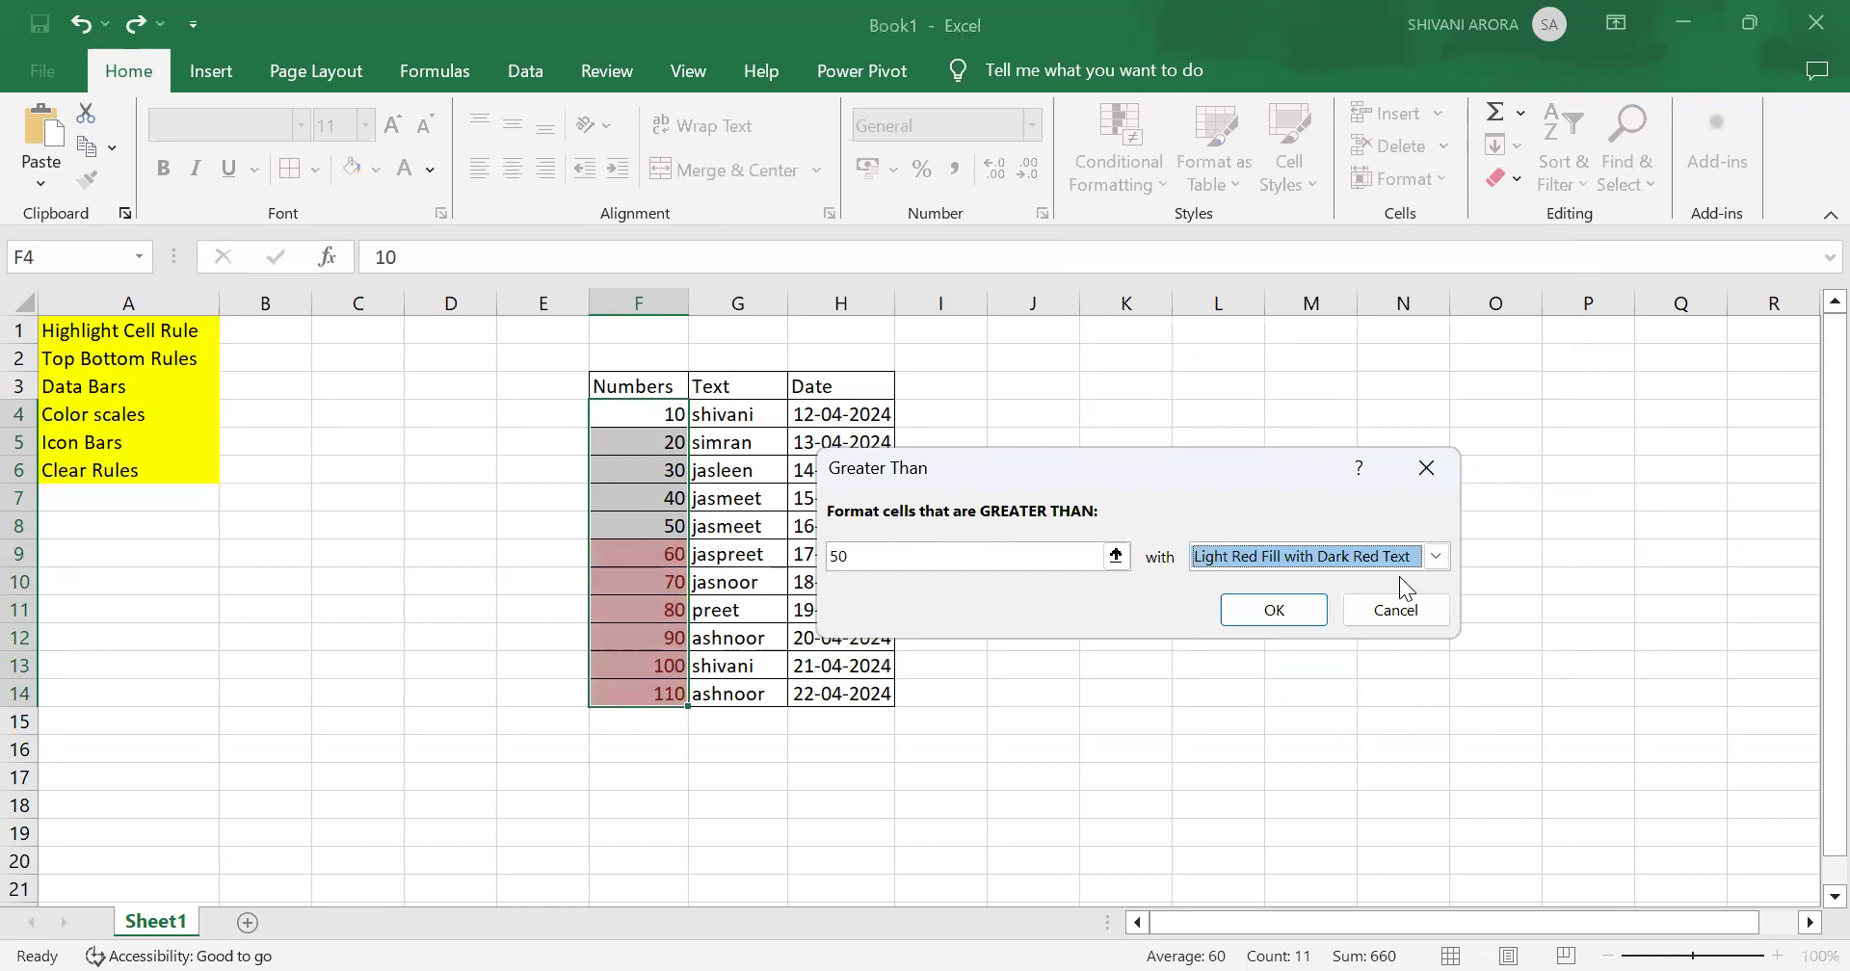
{"action": "left_click", "coordinate": [1276, 613]}
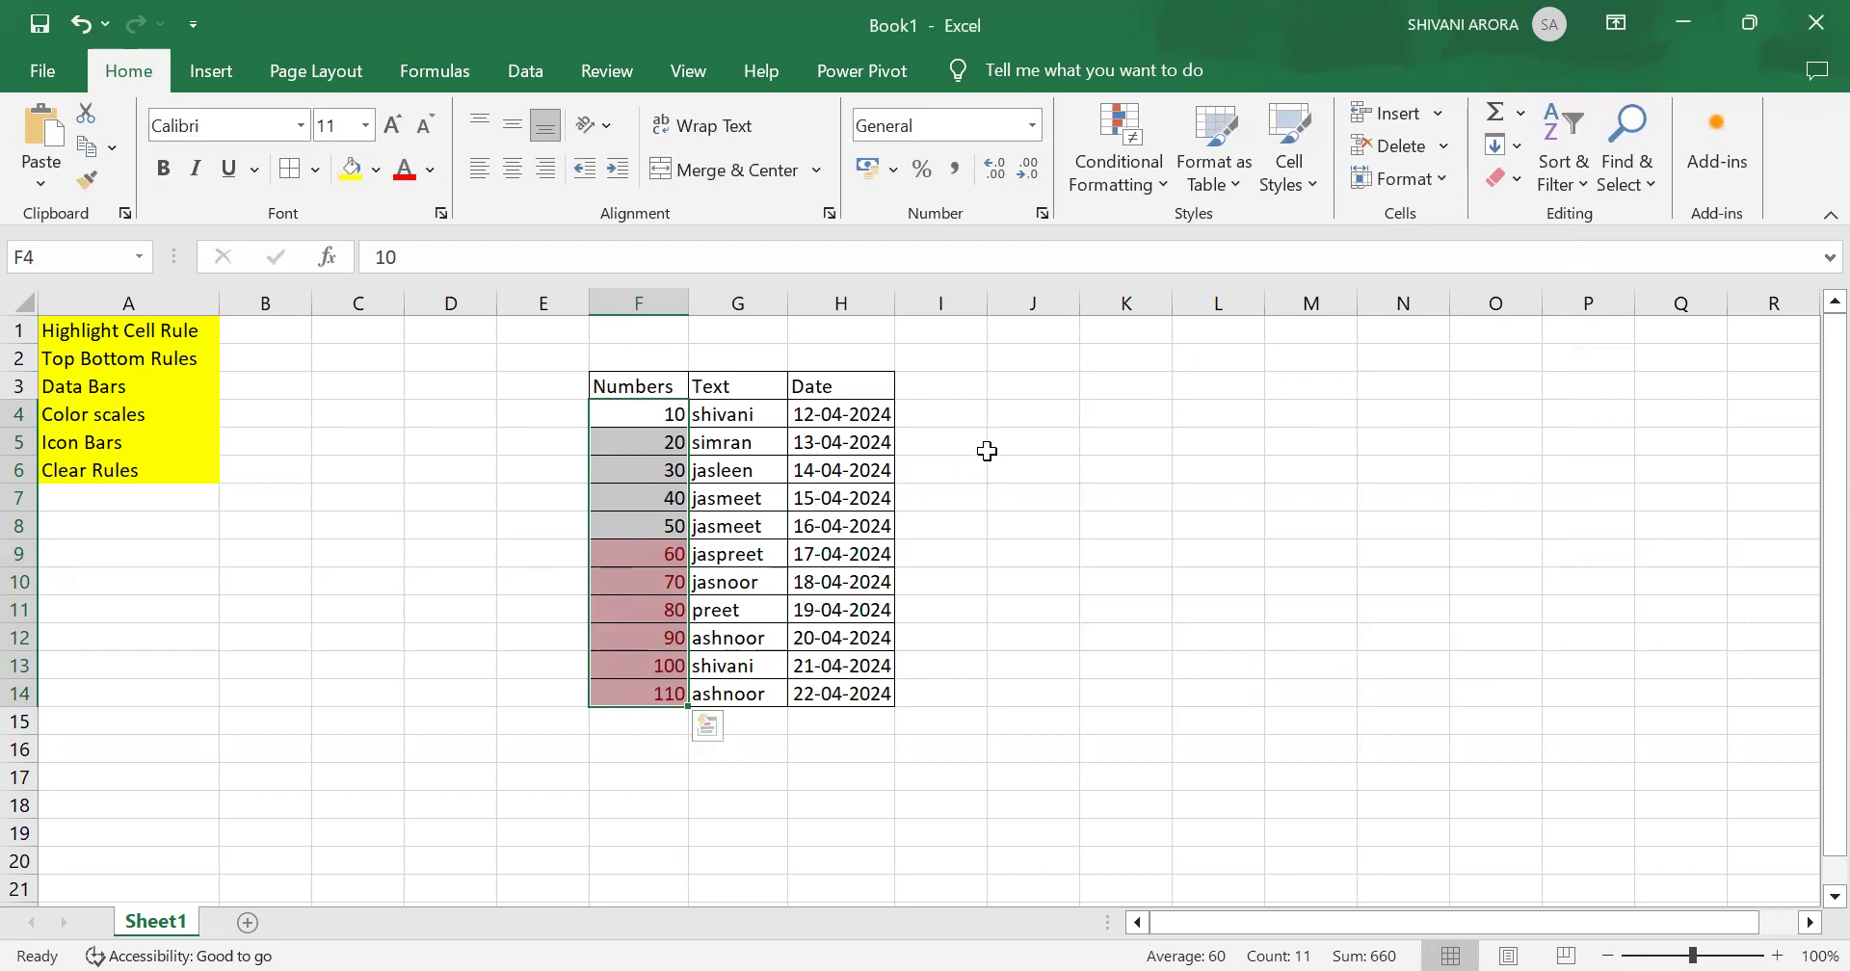
Step: Clear the conditional formatting rules from the selected cells
{"action": "left_click", "coordinate": [1118, 164]}
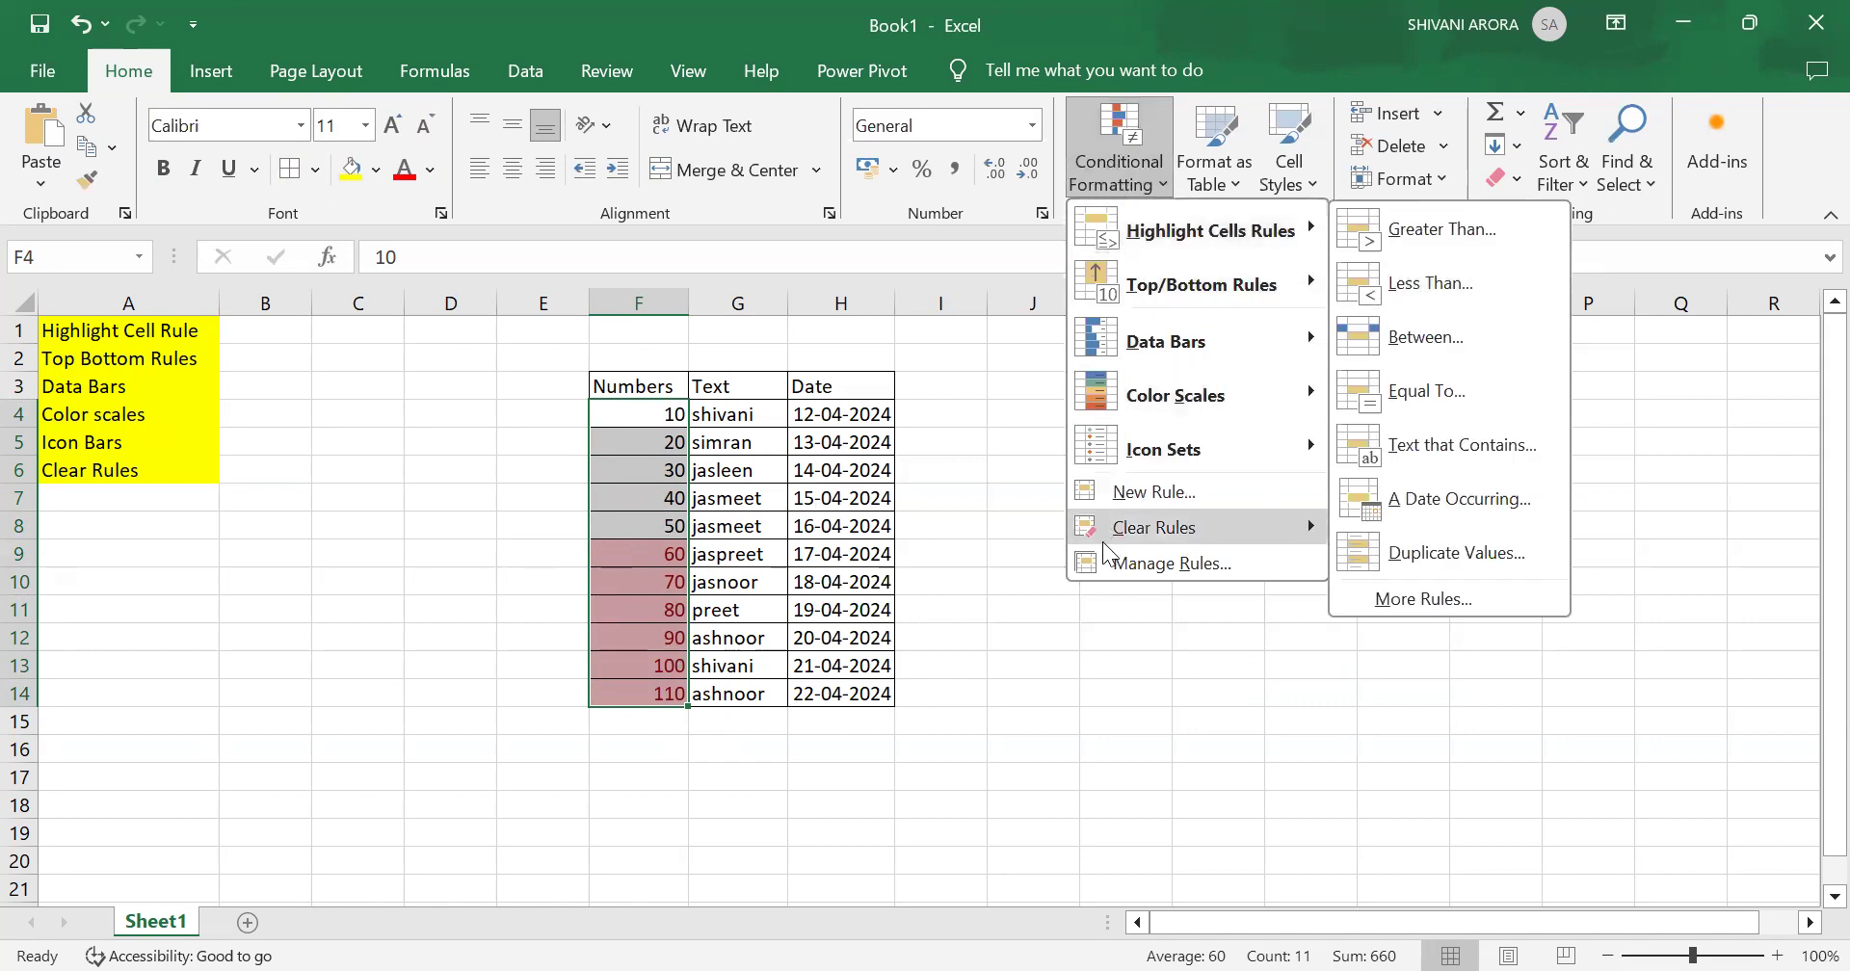
{"action": "mouse_move", "coordinate": [1108, 534]}
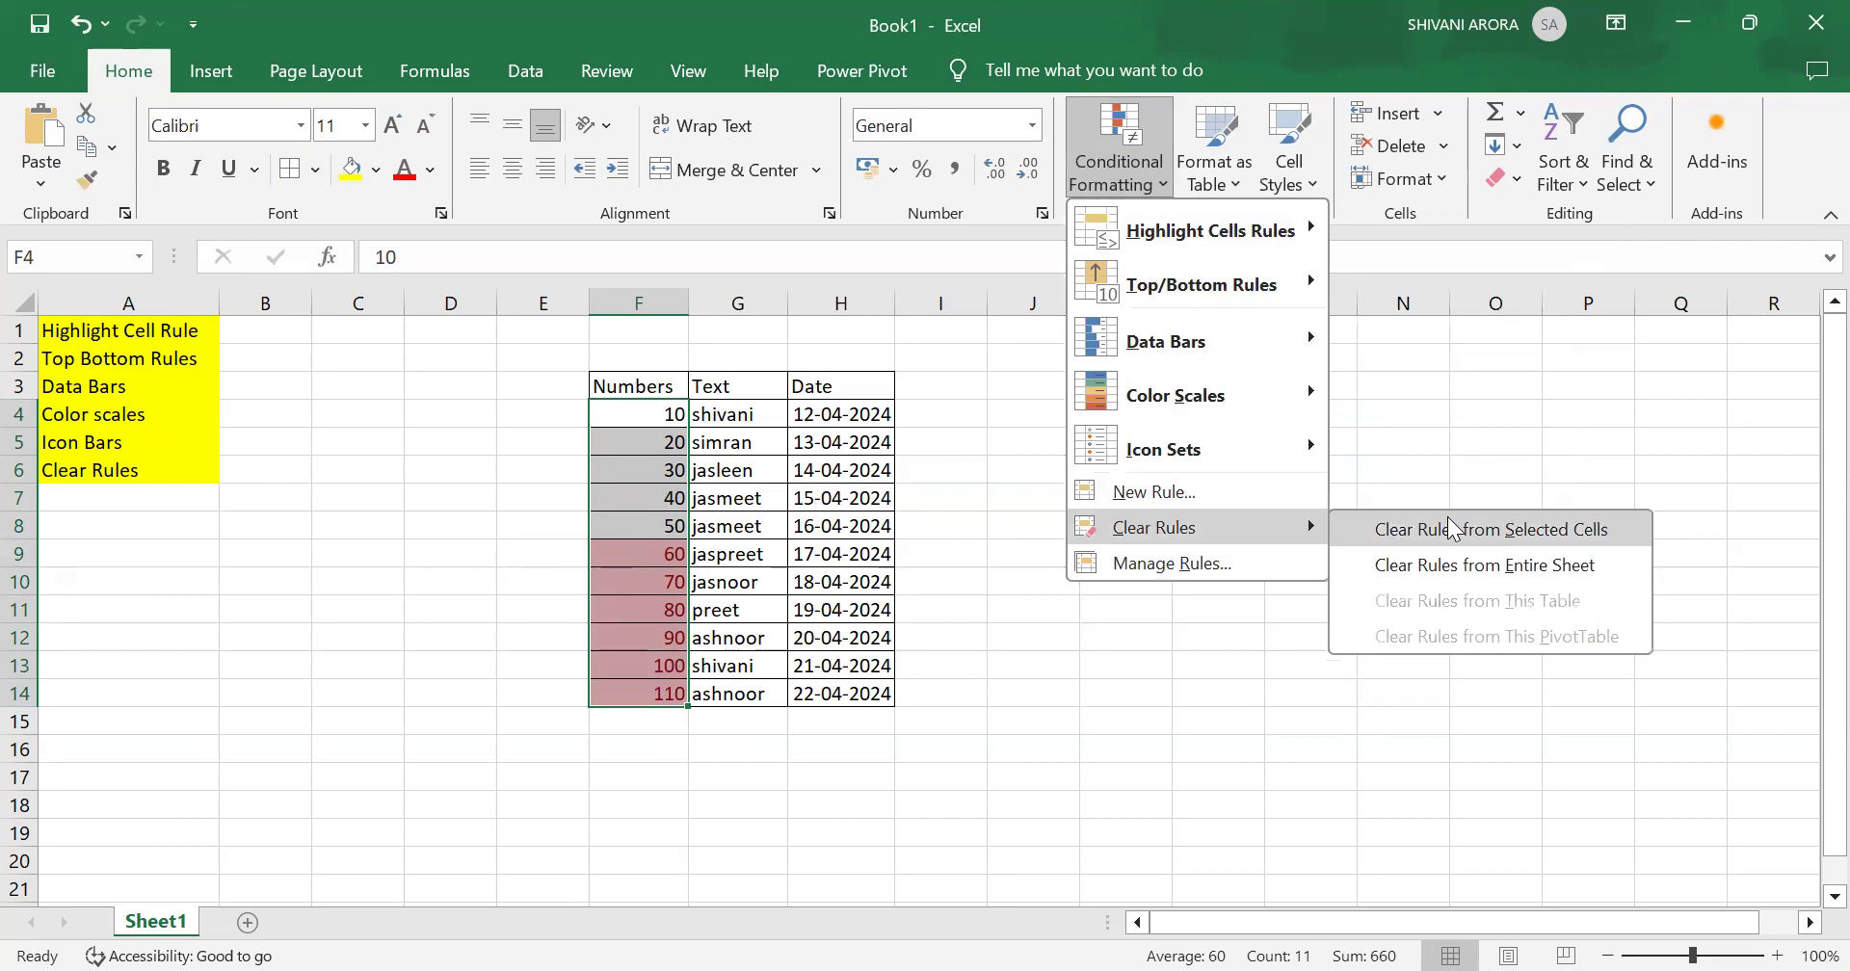
{"action": "left_click", "coordinate": [1452, 528]}
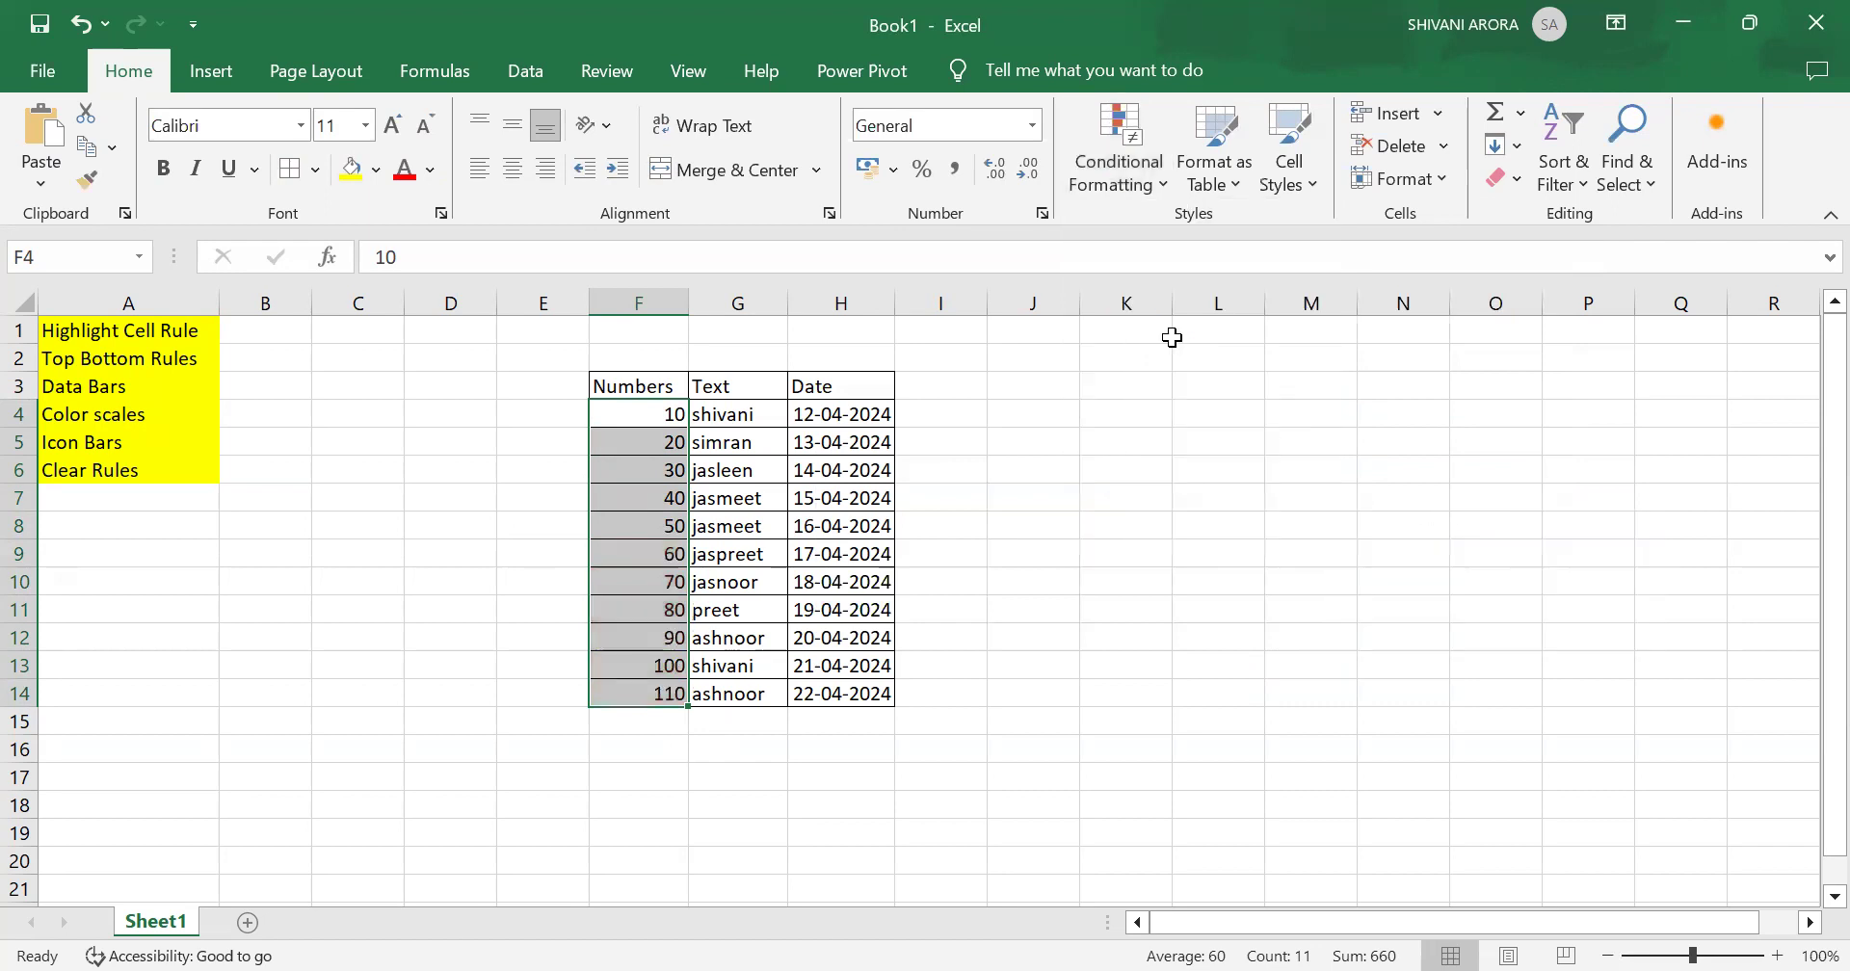
Step: Highlight Numbers values less than 40 with Light Red Fill with Dark Red Text
{"action": "left_click", "coordinate": [1118, 139]}
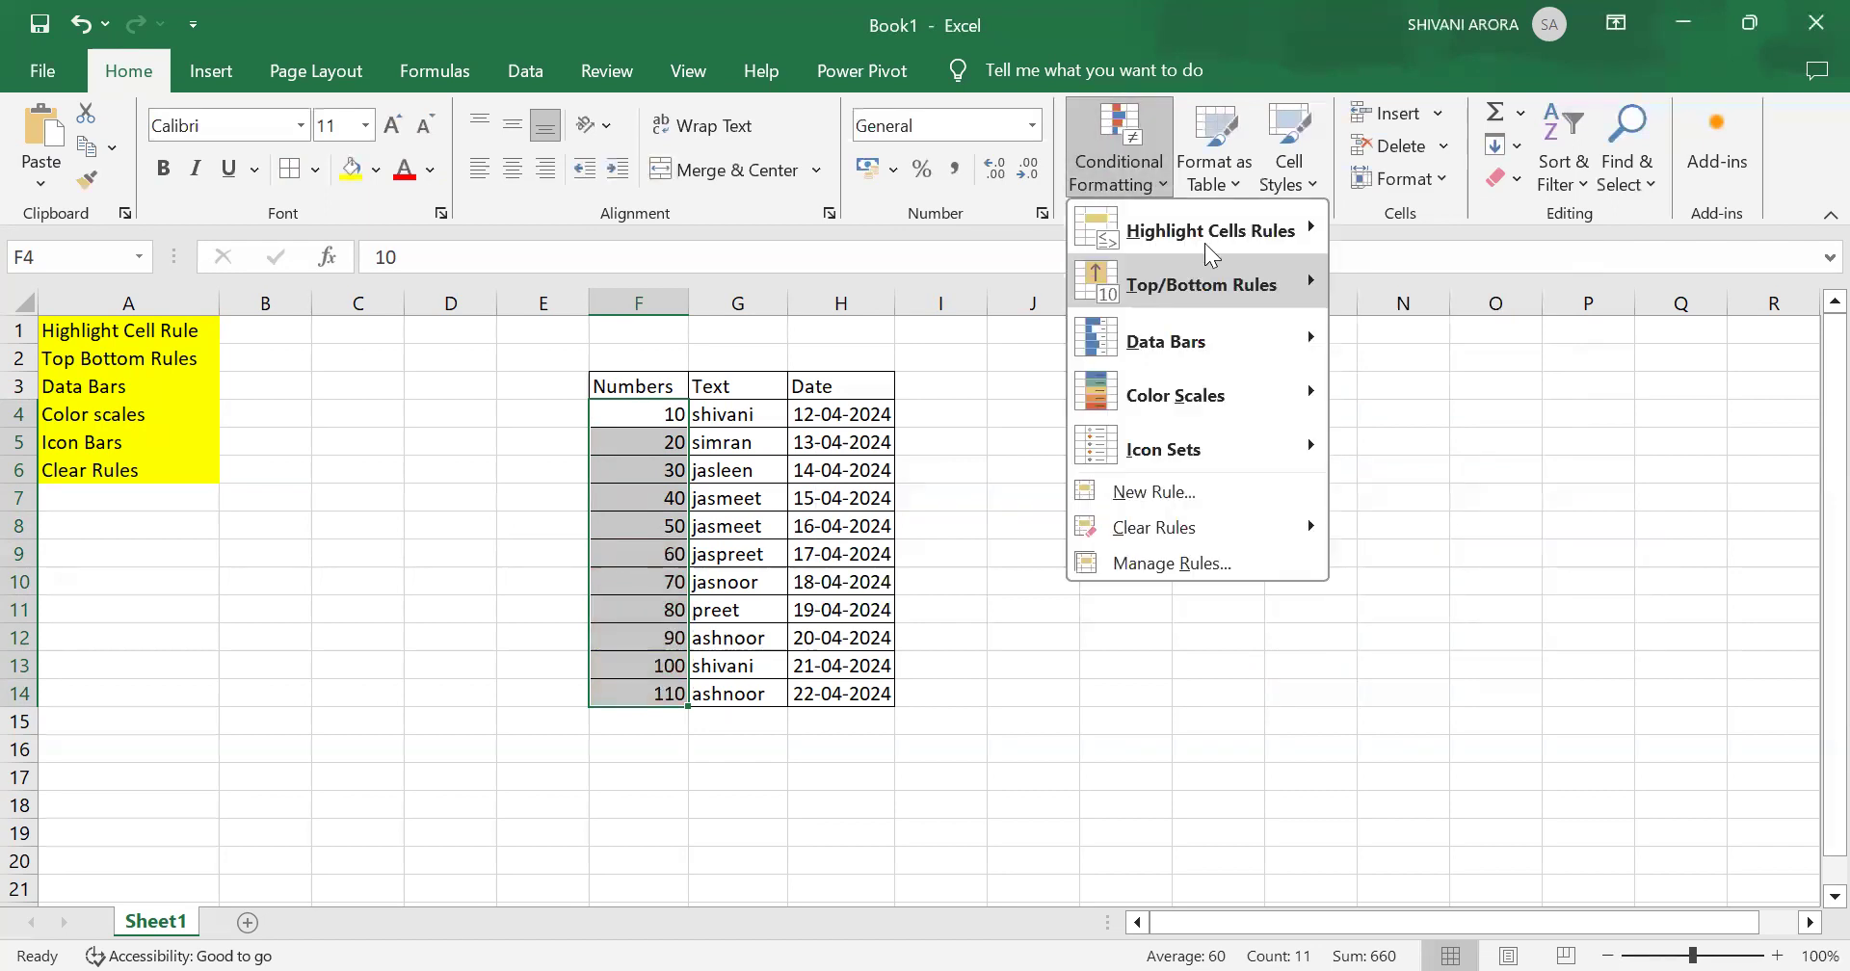
{"action": "mouse_move", "coordinate": [1223, 241]}
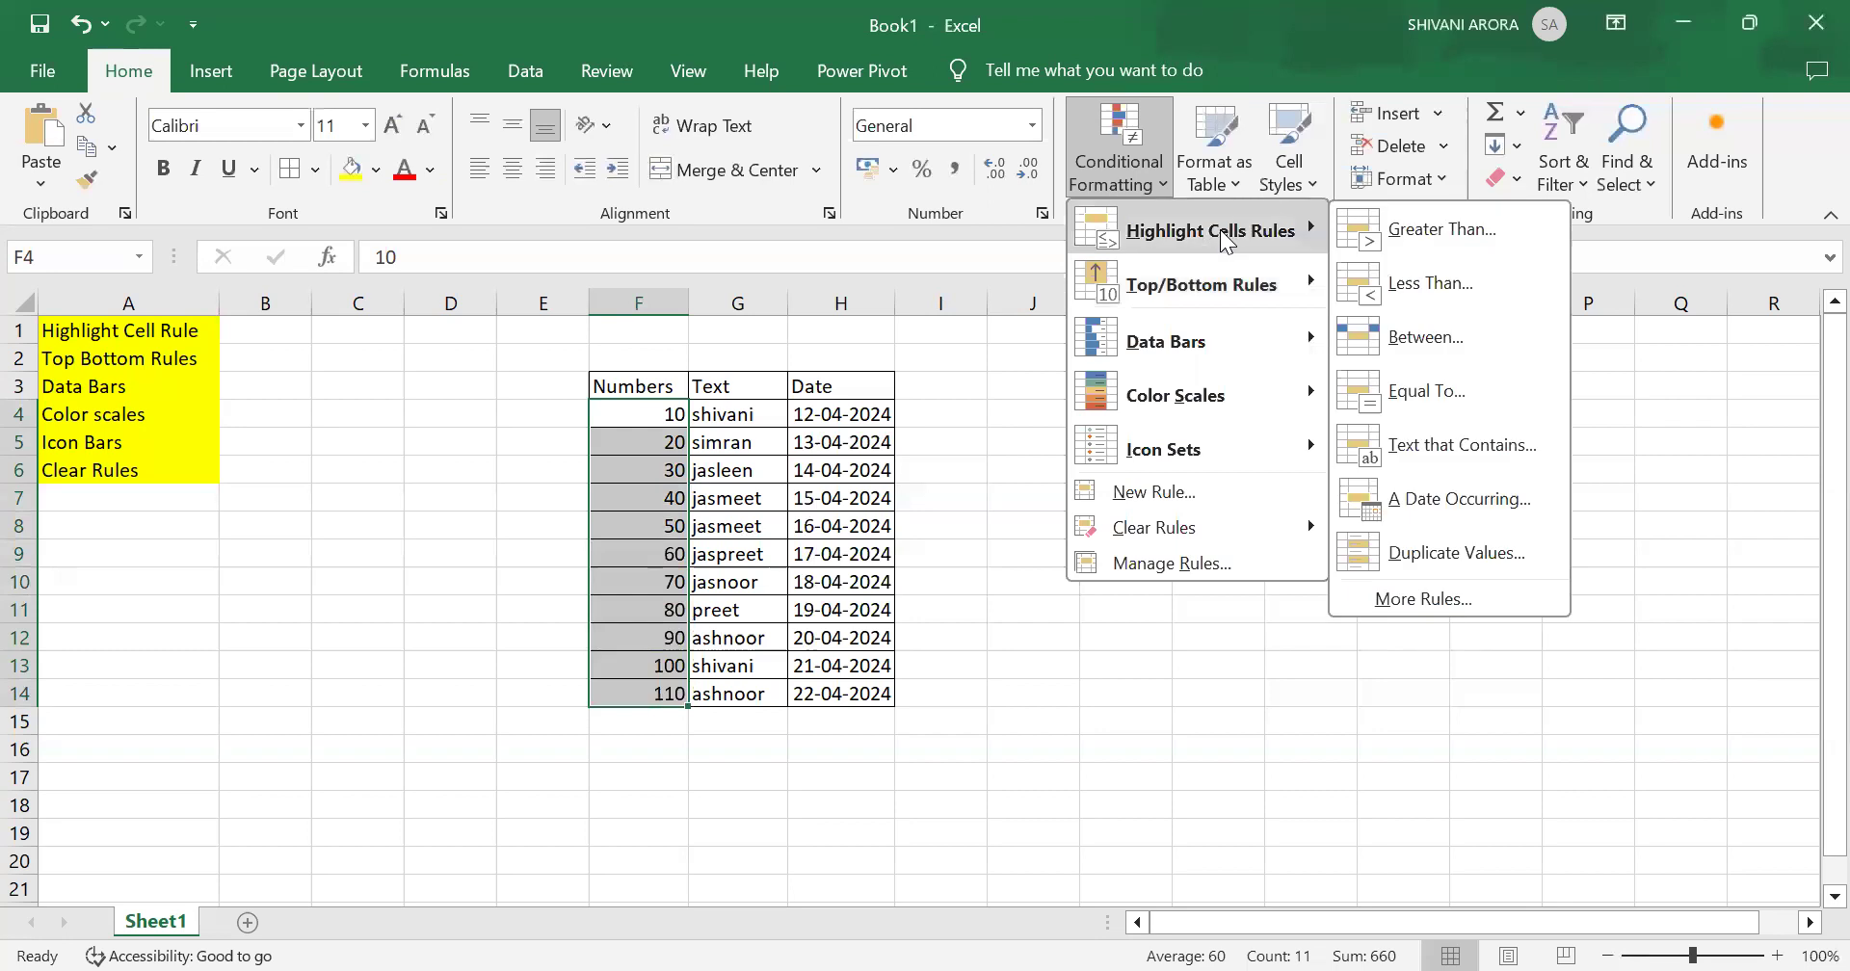
{"action": "left_click", "coordinate": [1445, 285]}
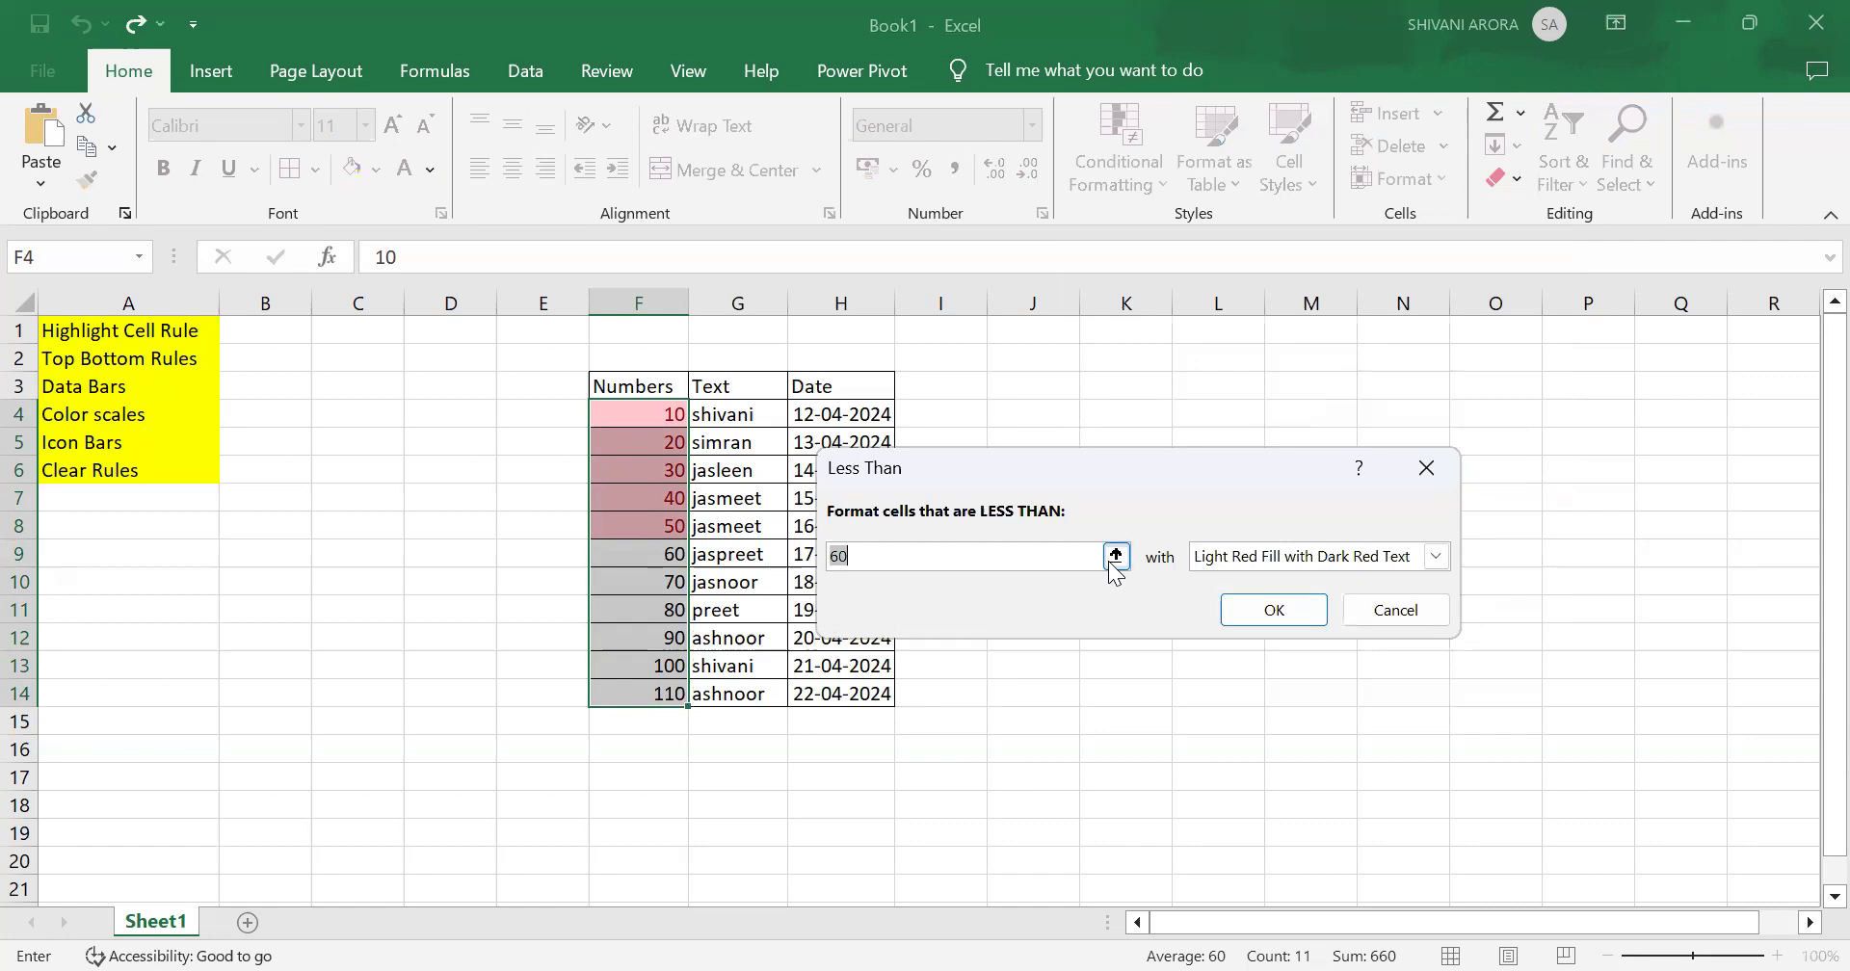
{"action": "left_click", "coordinate": [1115, 556]}
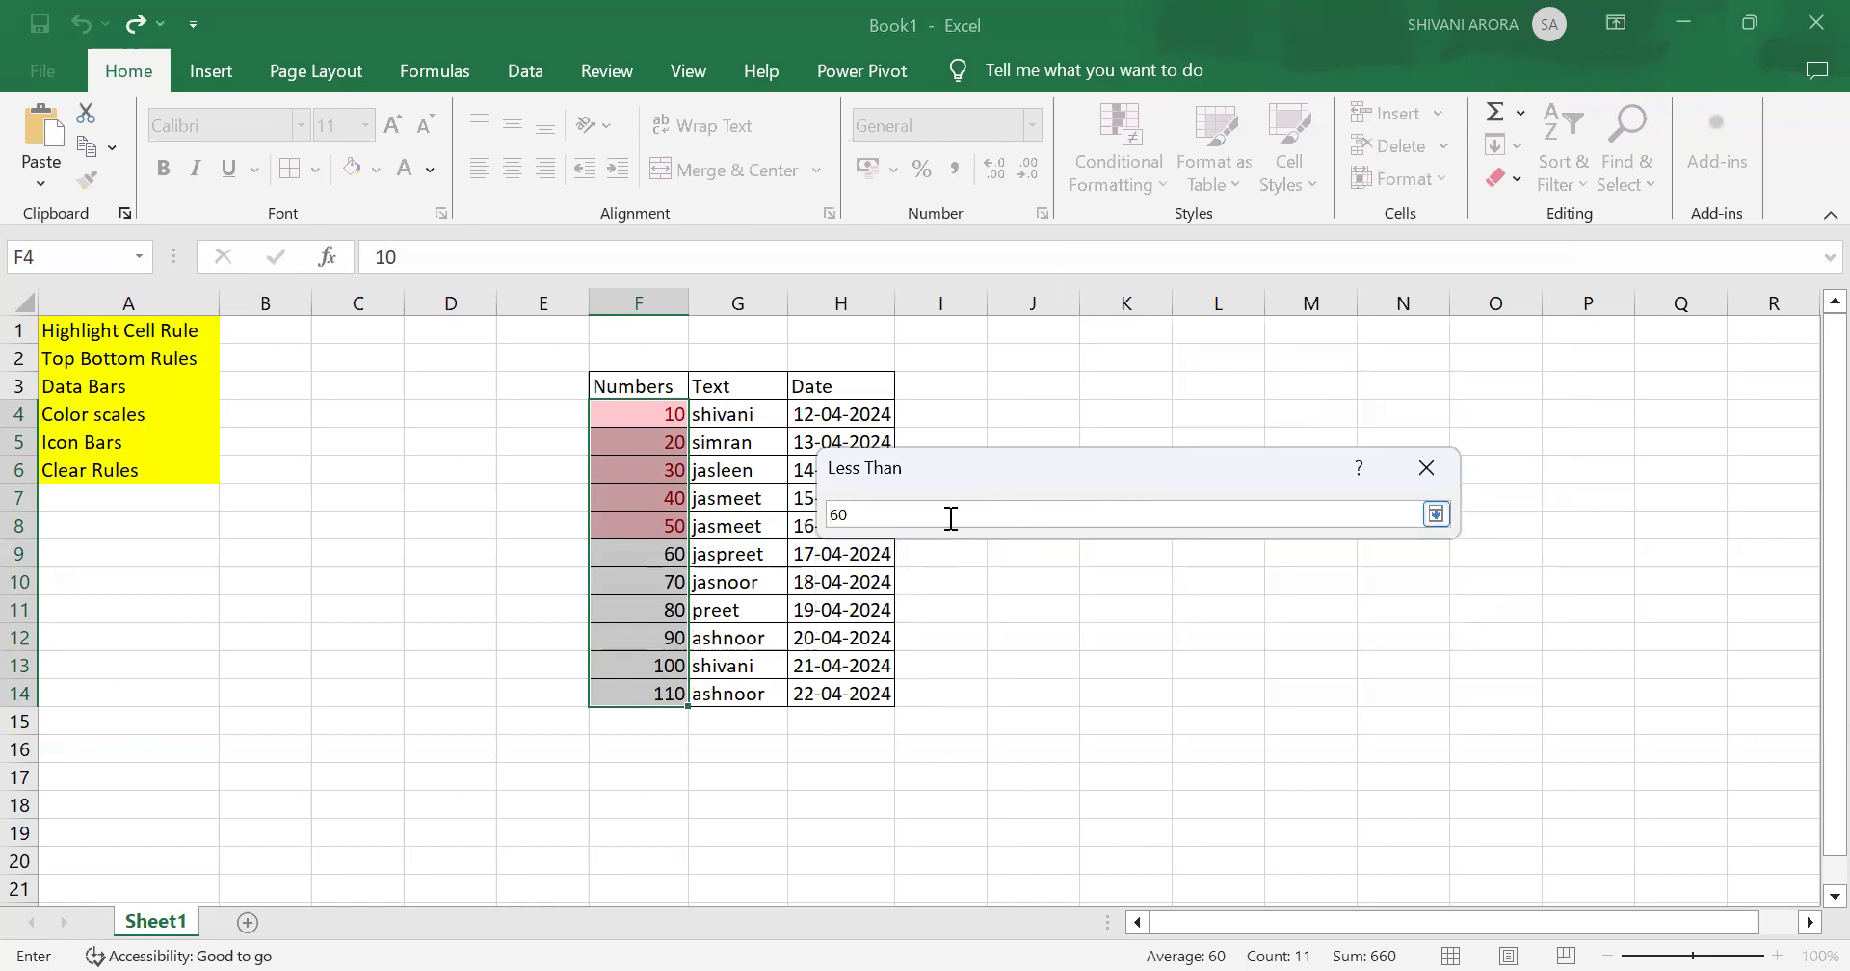
{"action": "key", "text": "BackSpace"}
{"action": "key", "text": "BackSpace"}
{"action": "type", "text": "4"}
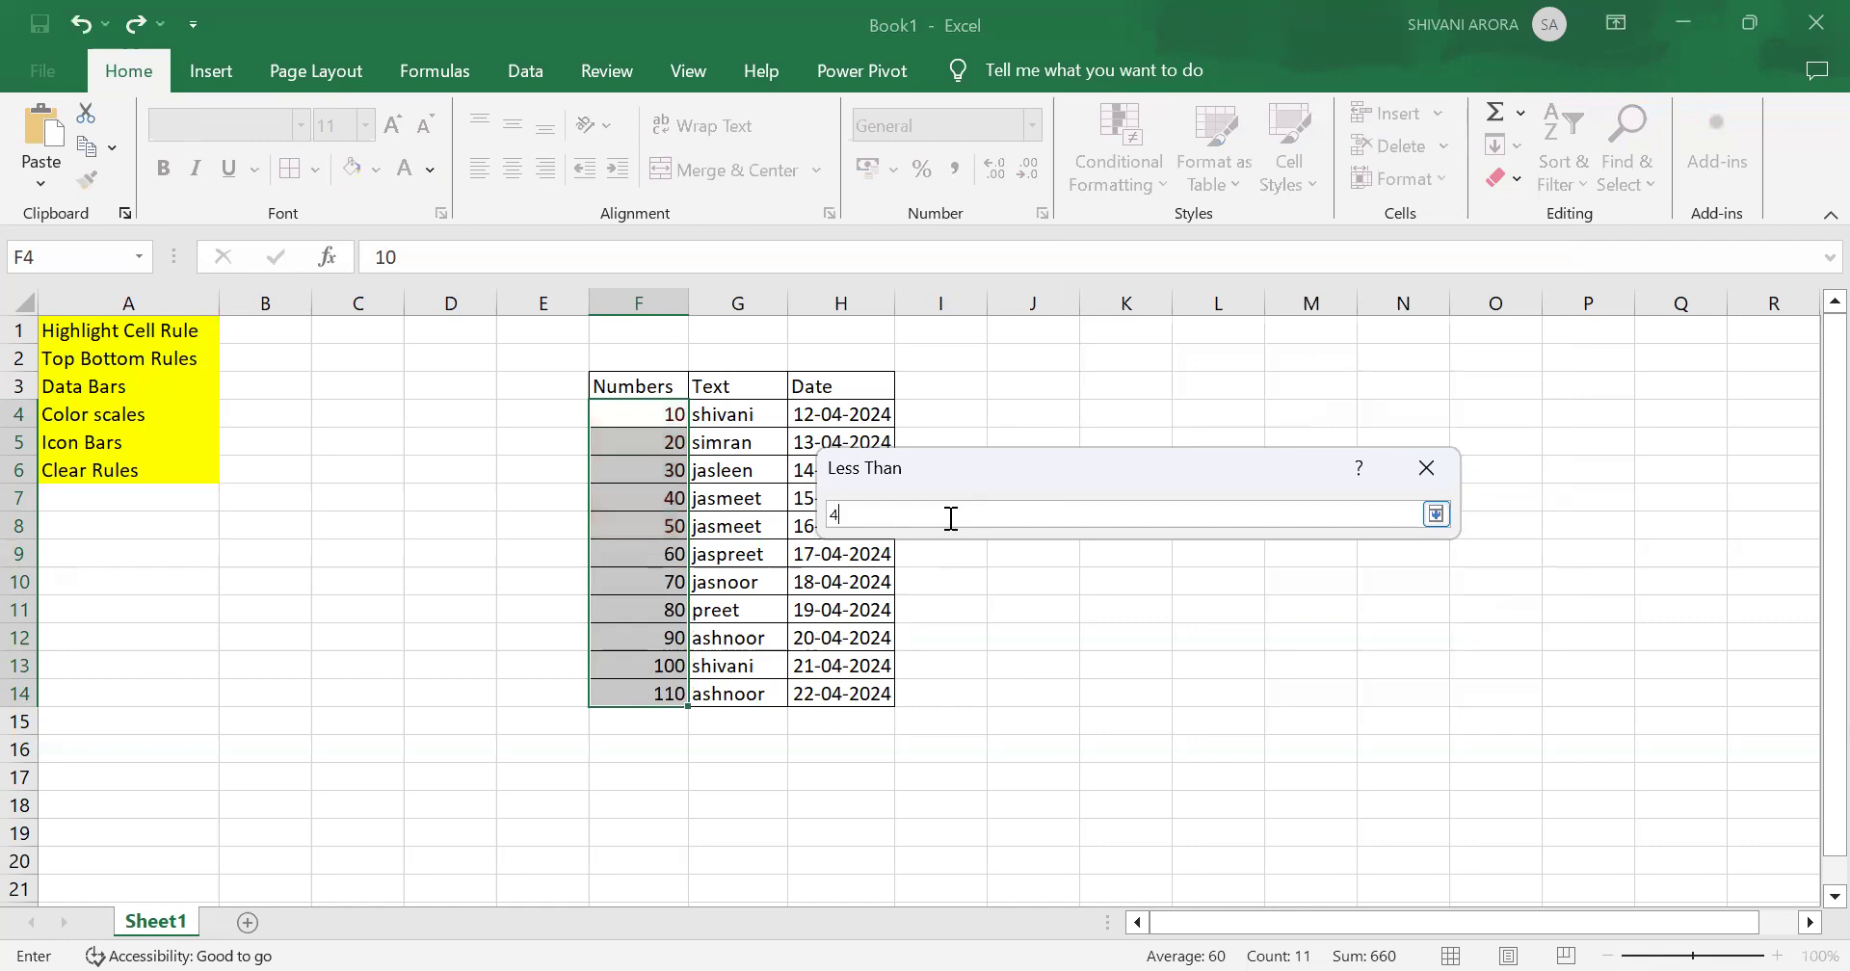
{"action": "type", "text": "0"}
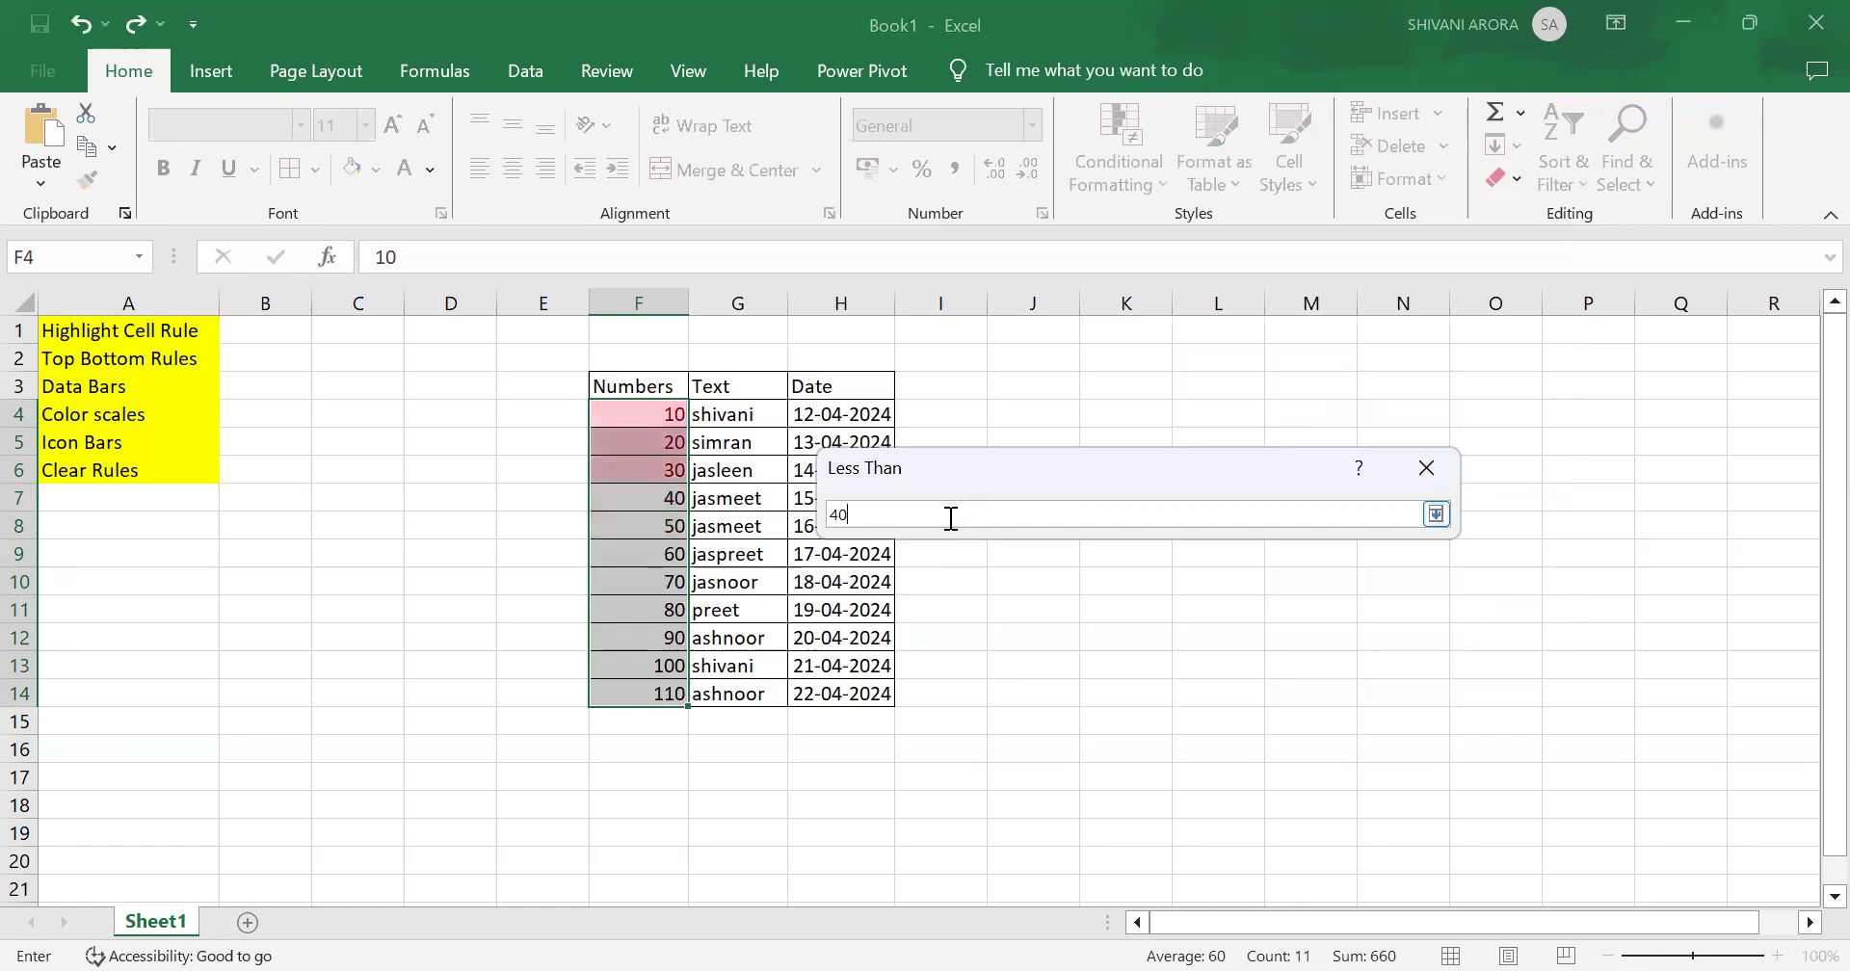
{"action": "left_click", "coordinate": [1437, 516]}
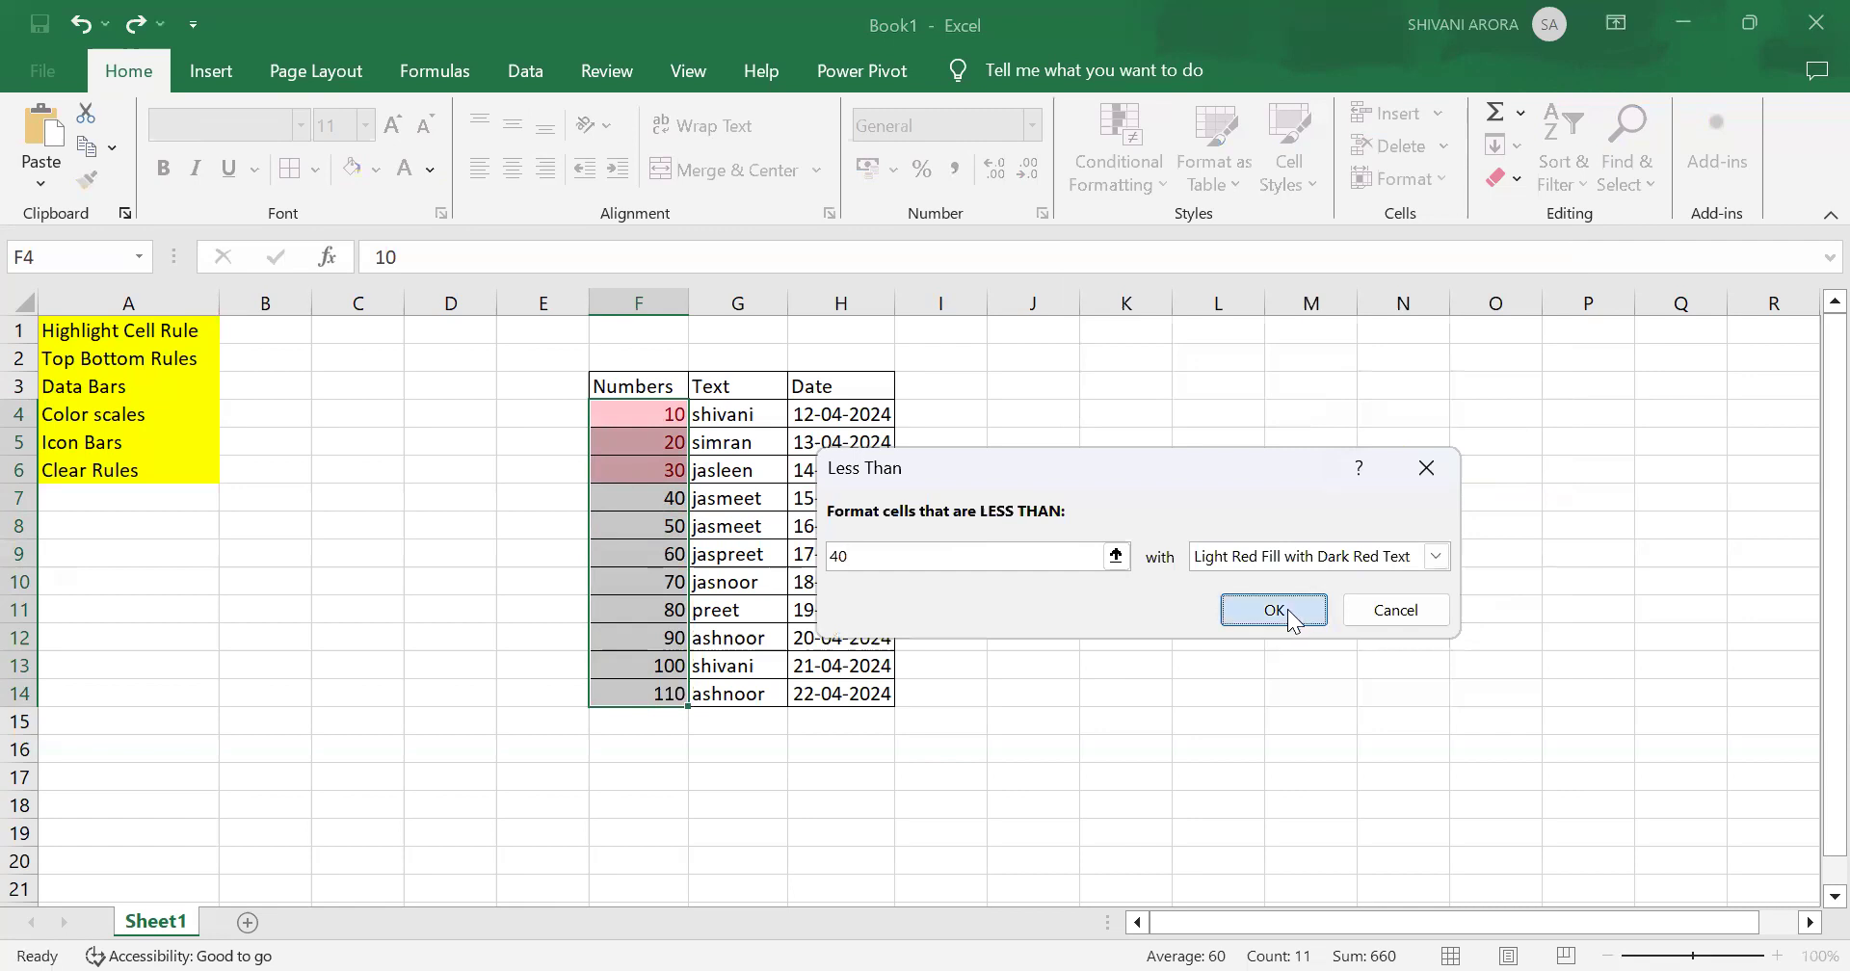
{"action": "left_click", "coordinate": [1274, 610]}
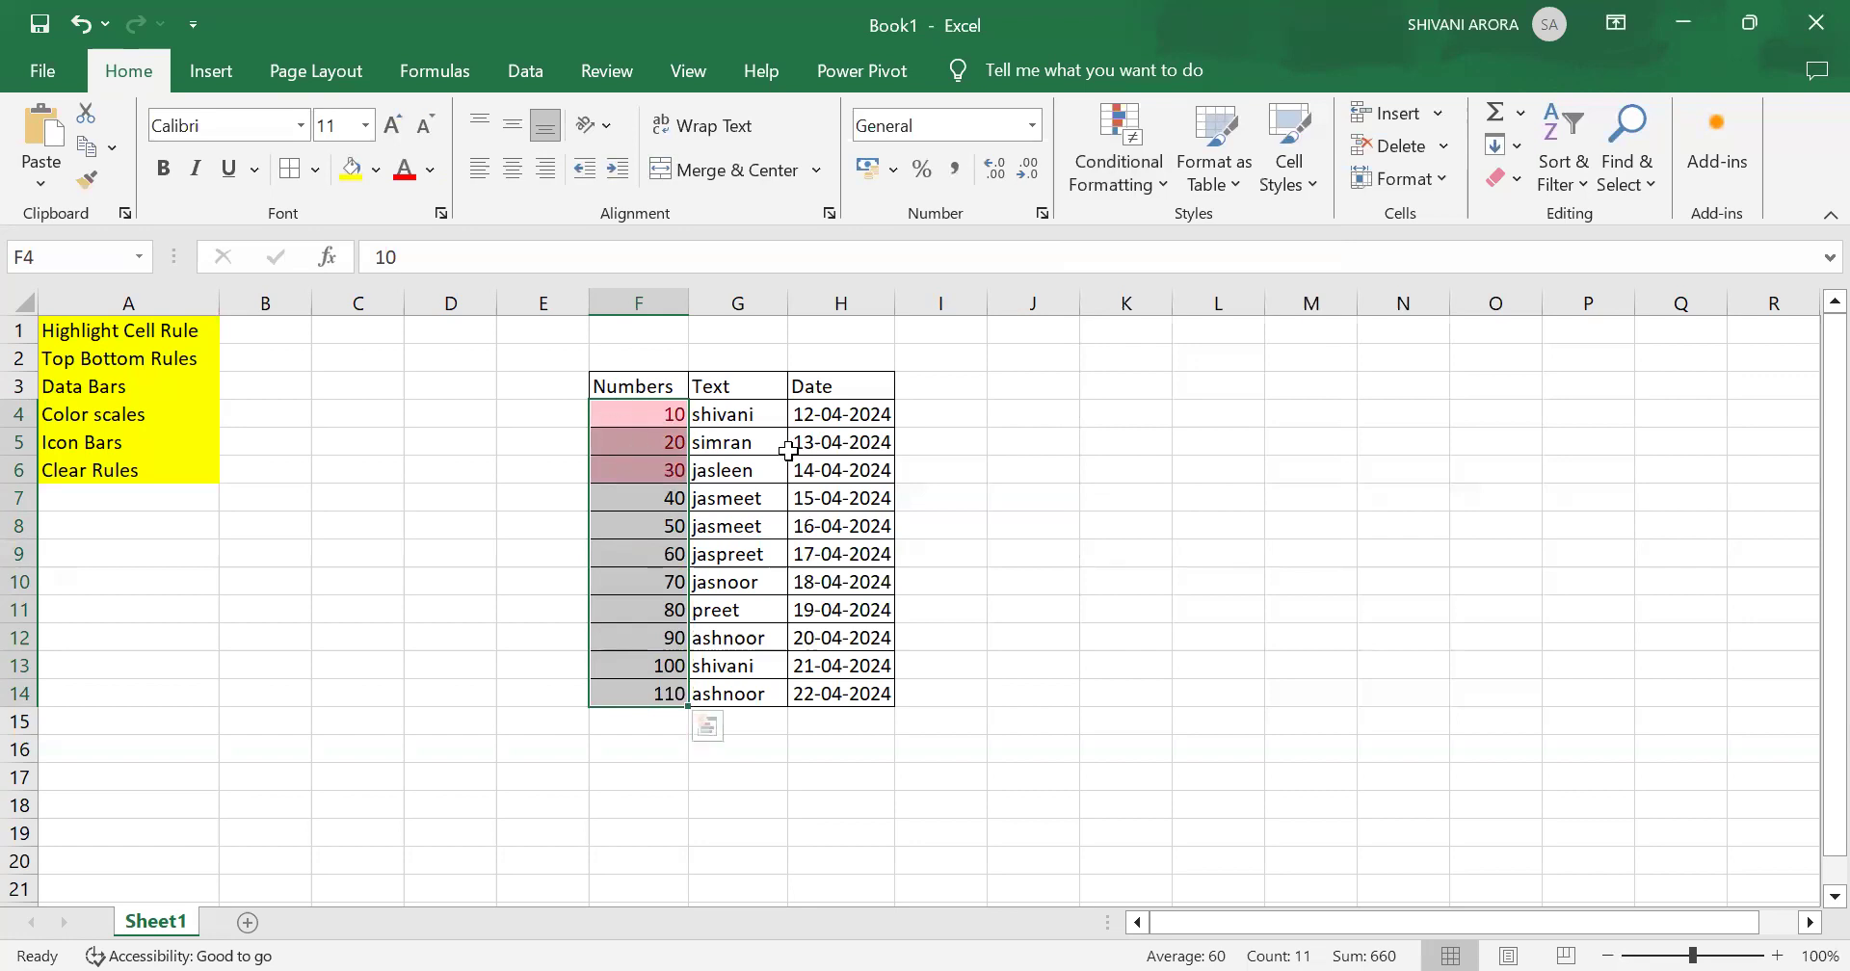
Step: Clear the conditional formatting rules from the selected cells
{"action": "left_click", "coordinate": [1071, 161]}
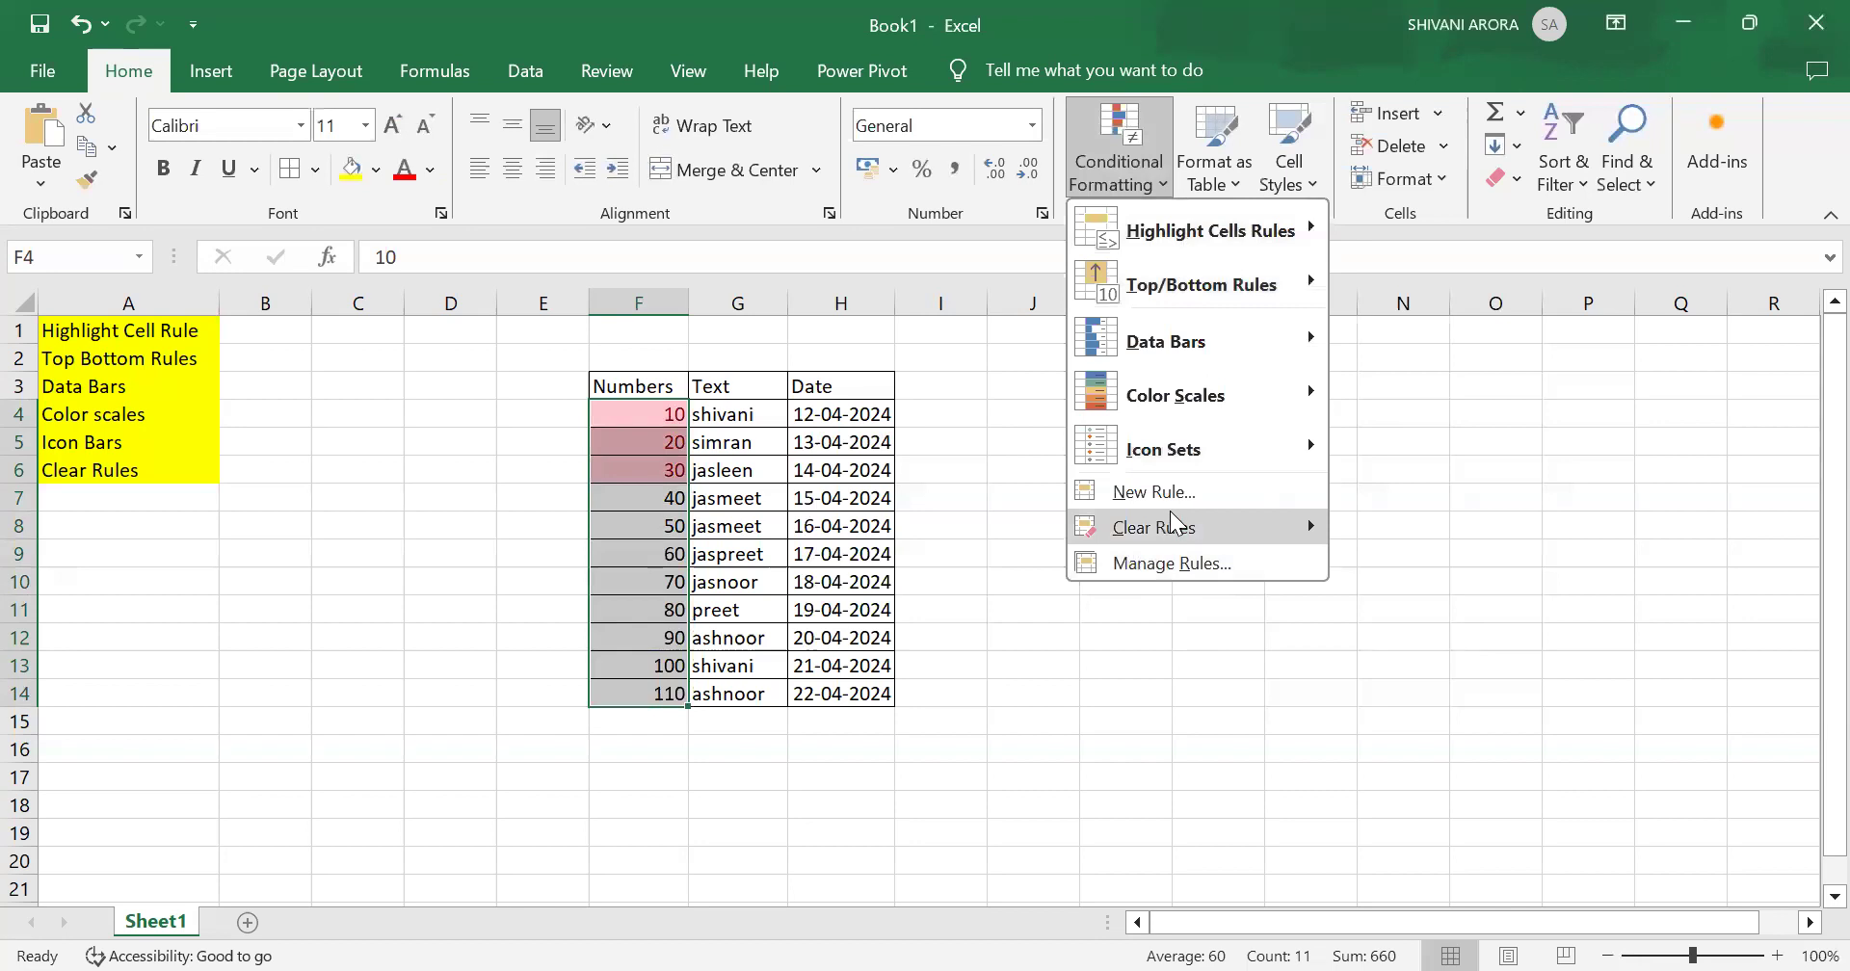
{"action": "mouse_move", "coordinate": [1174, 525]}
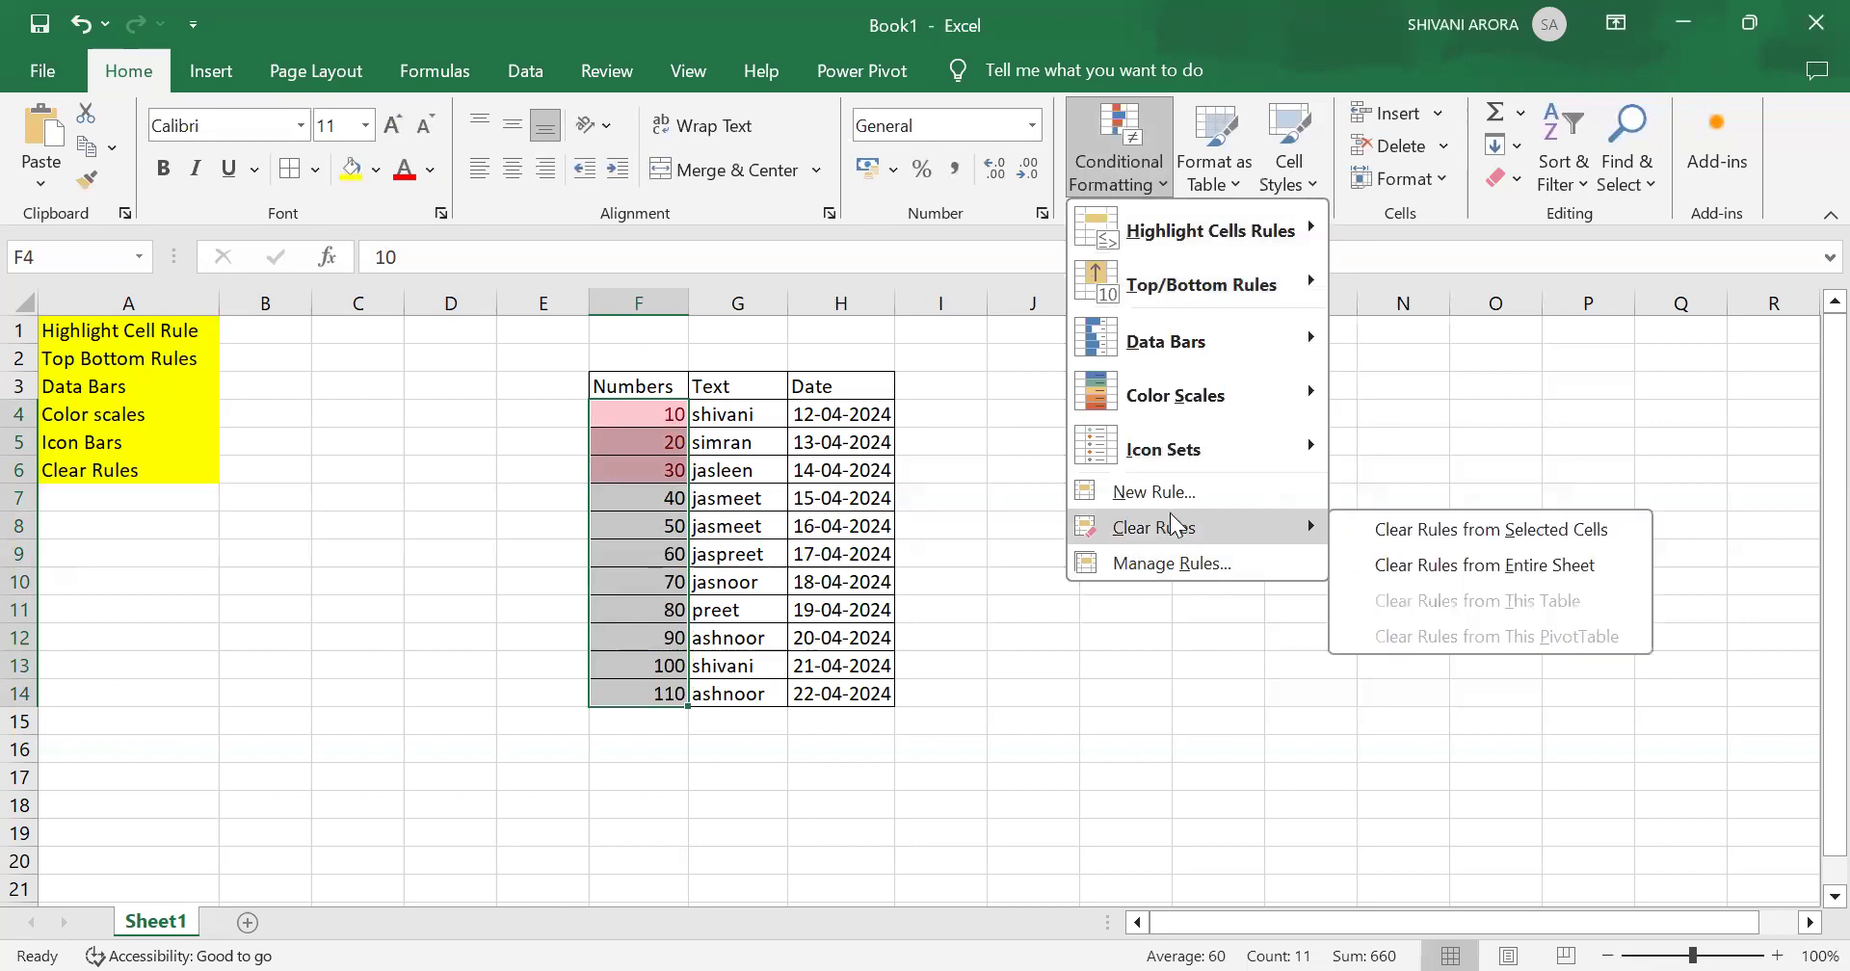
{"action": "left_click", "coordinate": [1503, 537]}
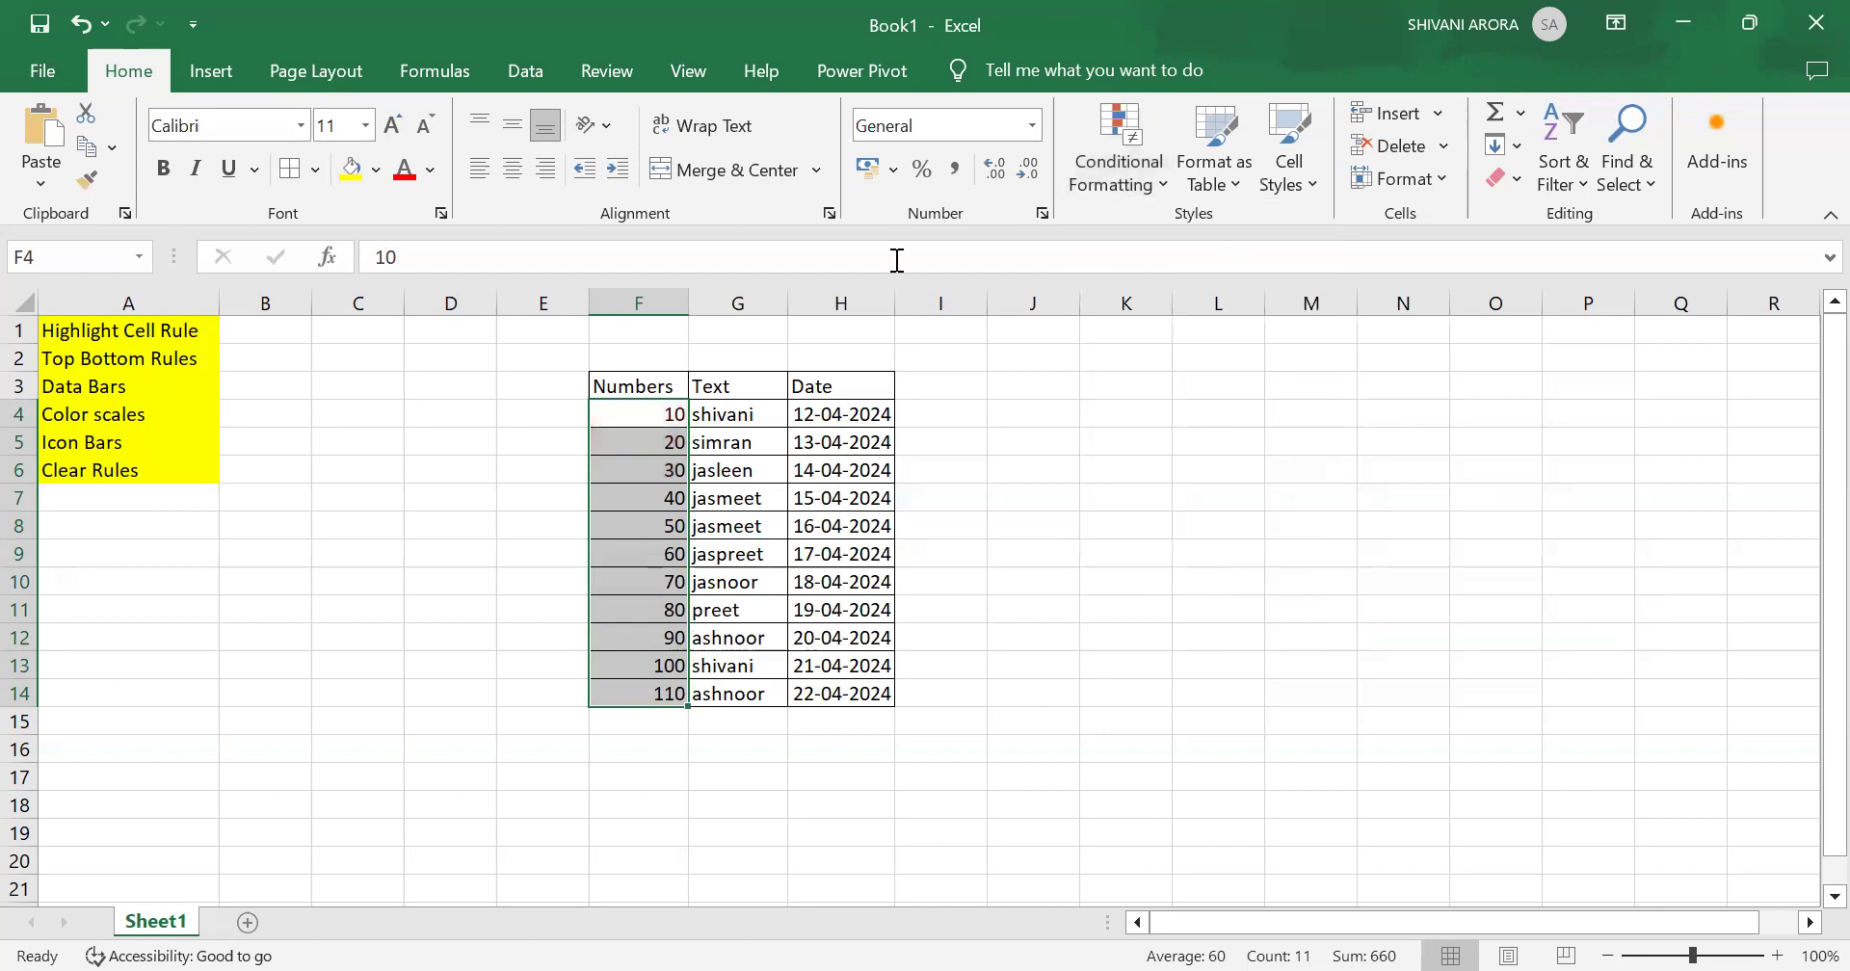
Step: Highlight Numbers values between 45 and 70 with Light Red Fill with Dark Red Text
{"action": "left_click", "coordinate": [1112, 143]}
{"action": "mouse_move", "coordinate": [1254, 228]}
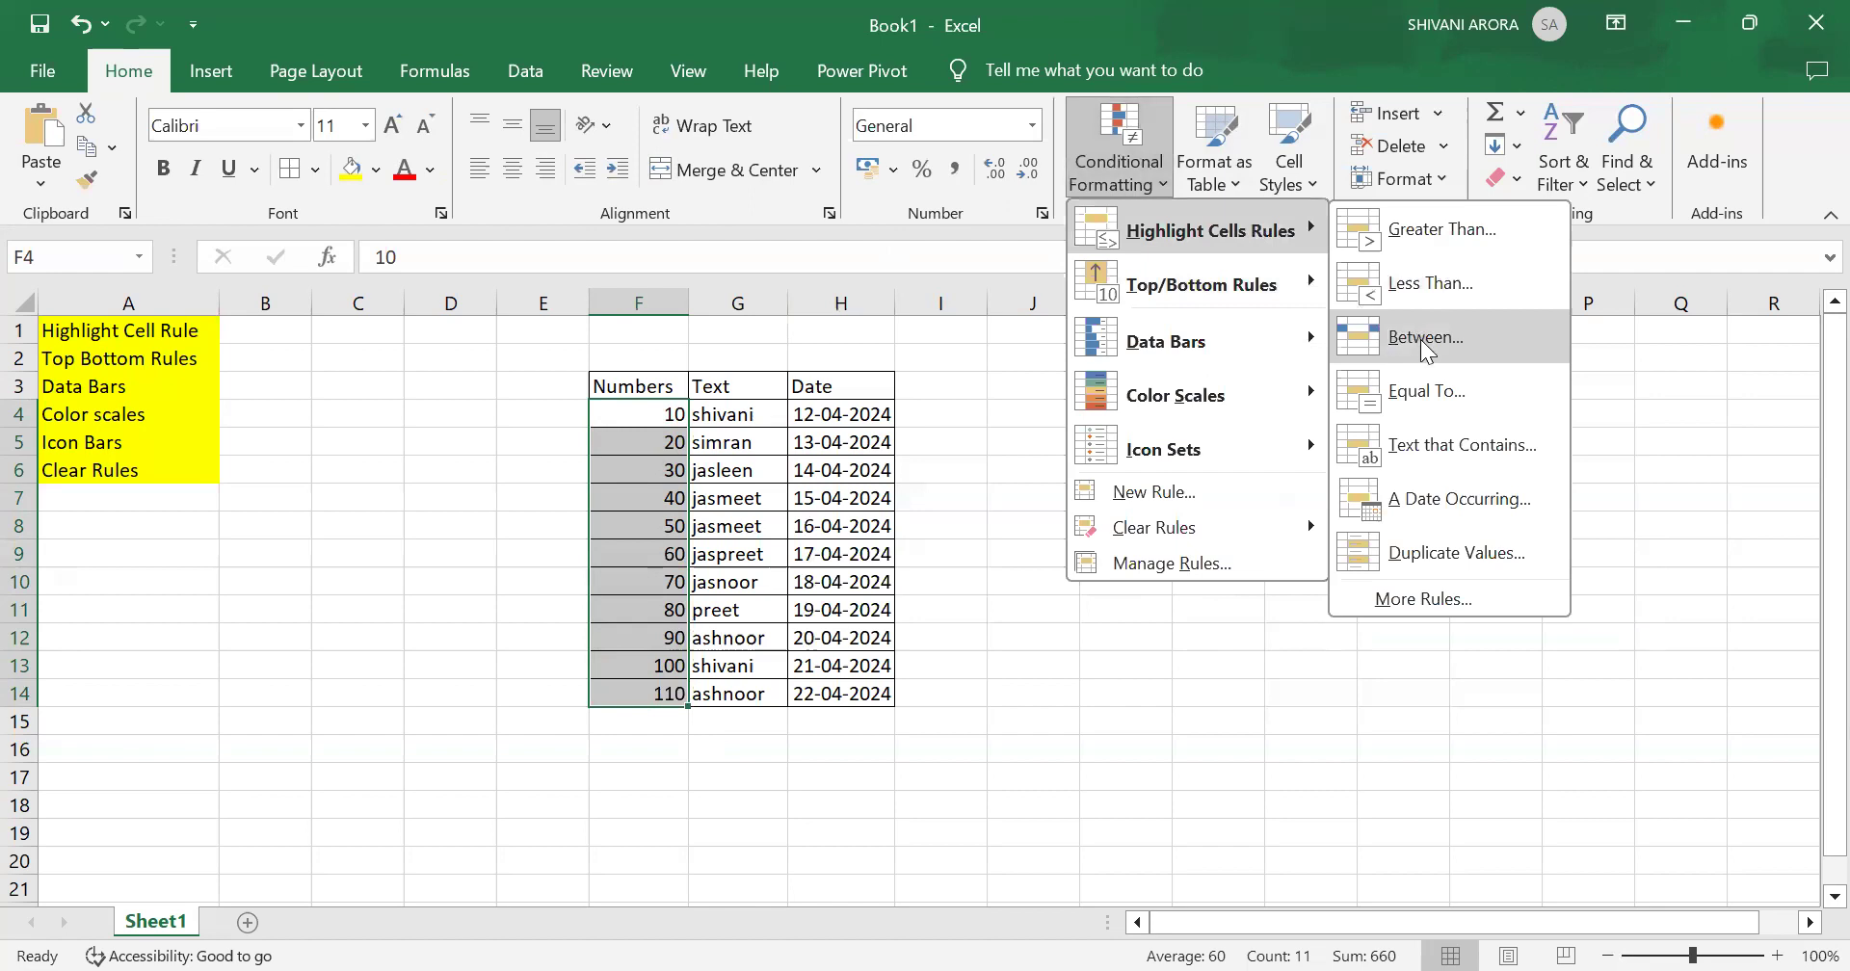
{"action": "left_click", "coordinate": [1420, 339]}
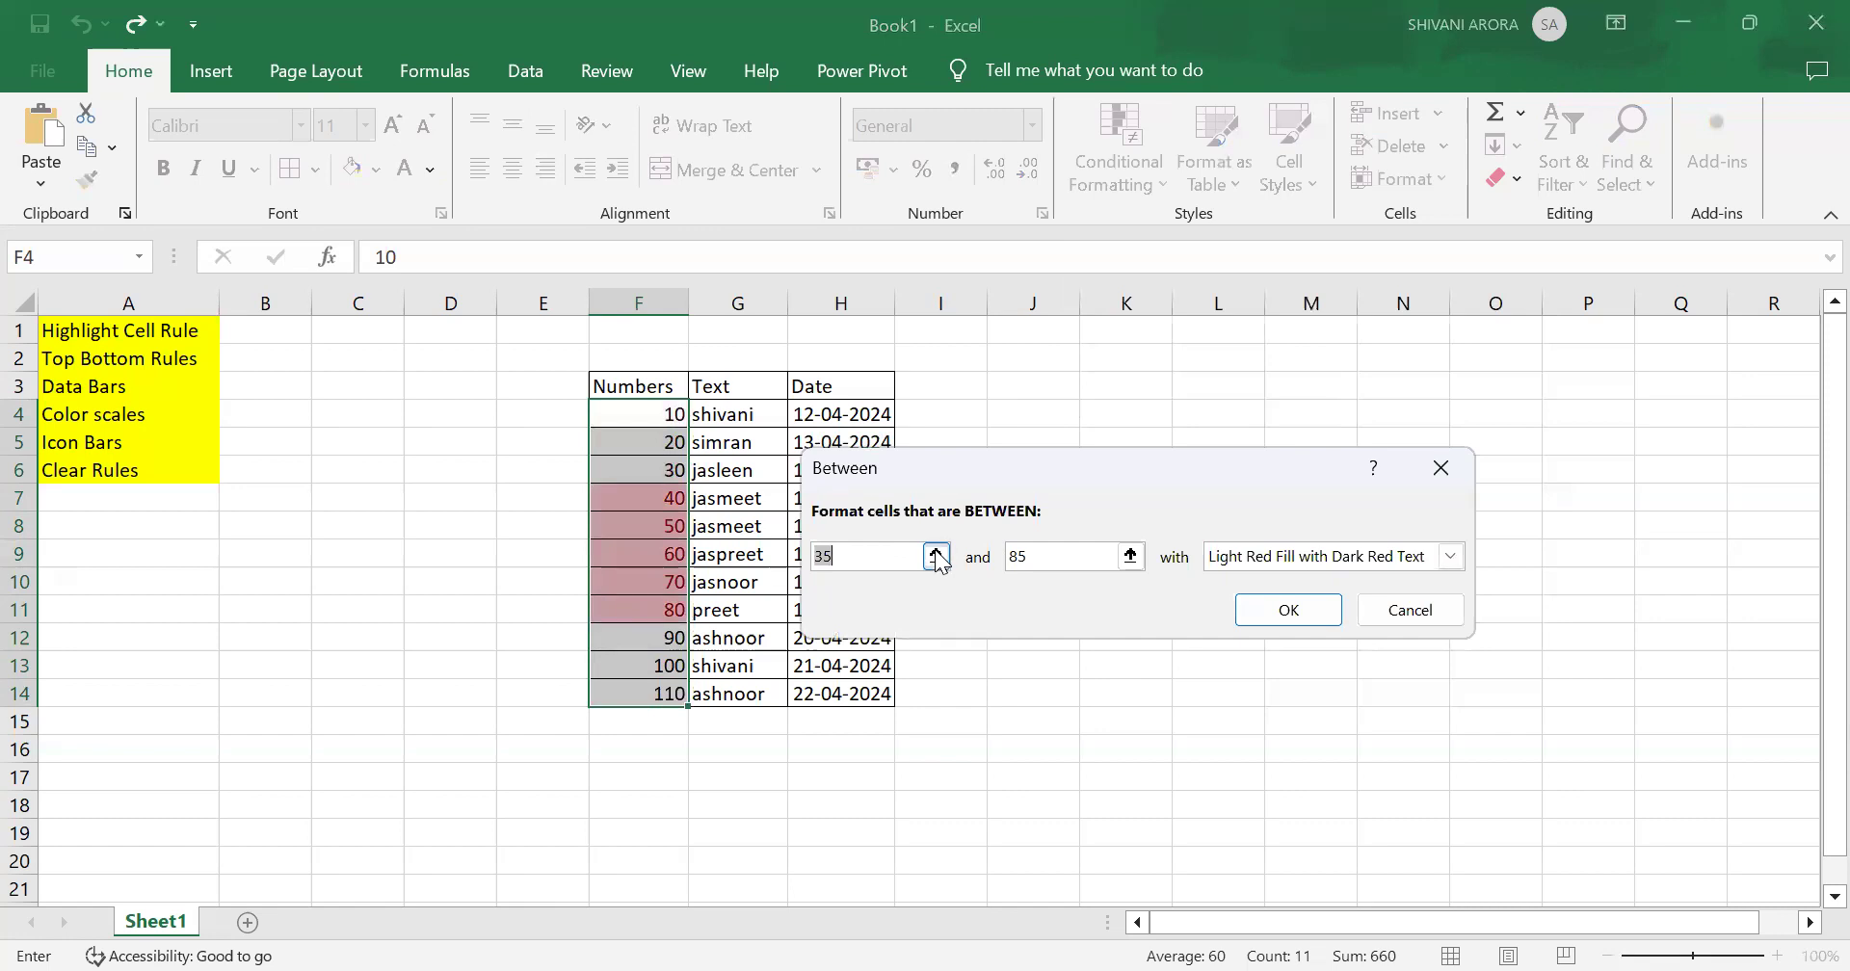
{"action": "left_click", "coordinate": [935, 556]}
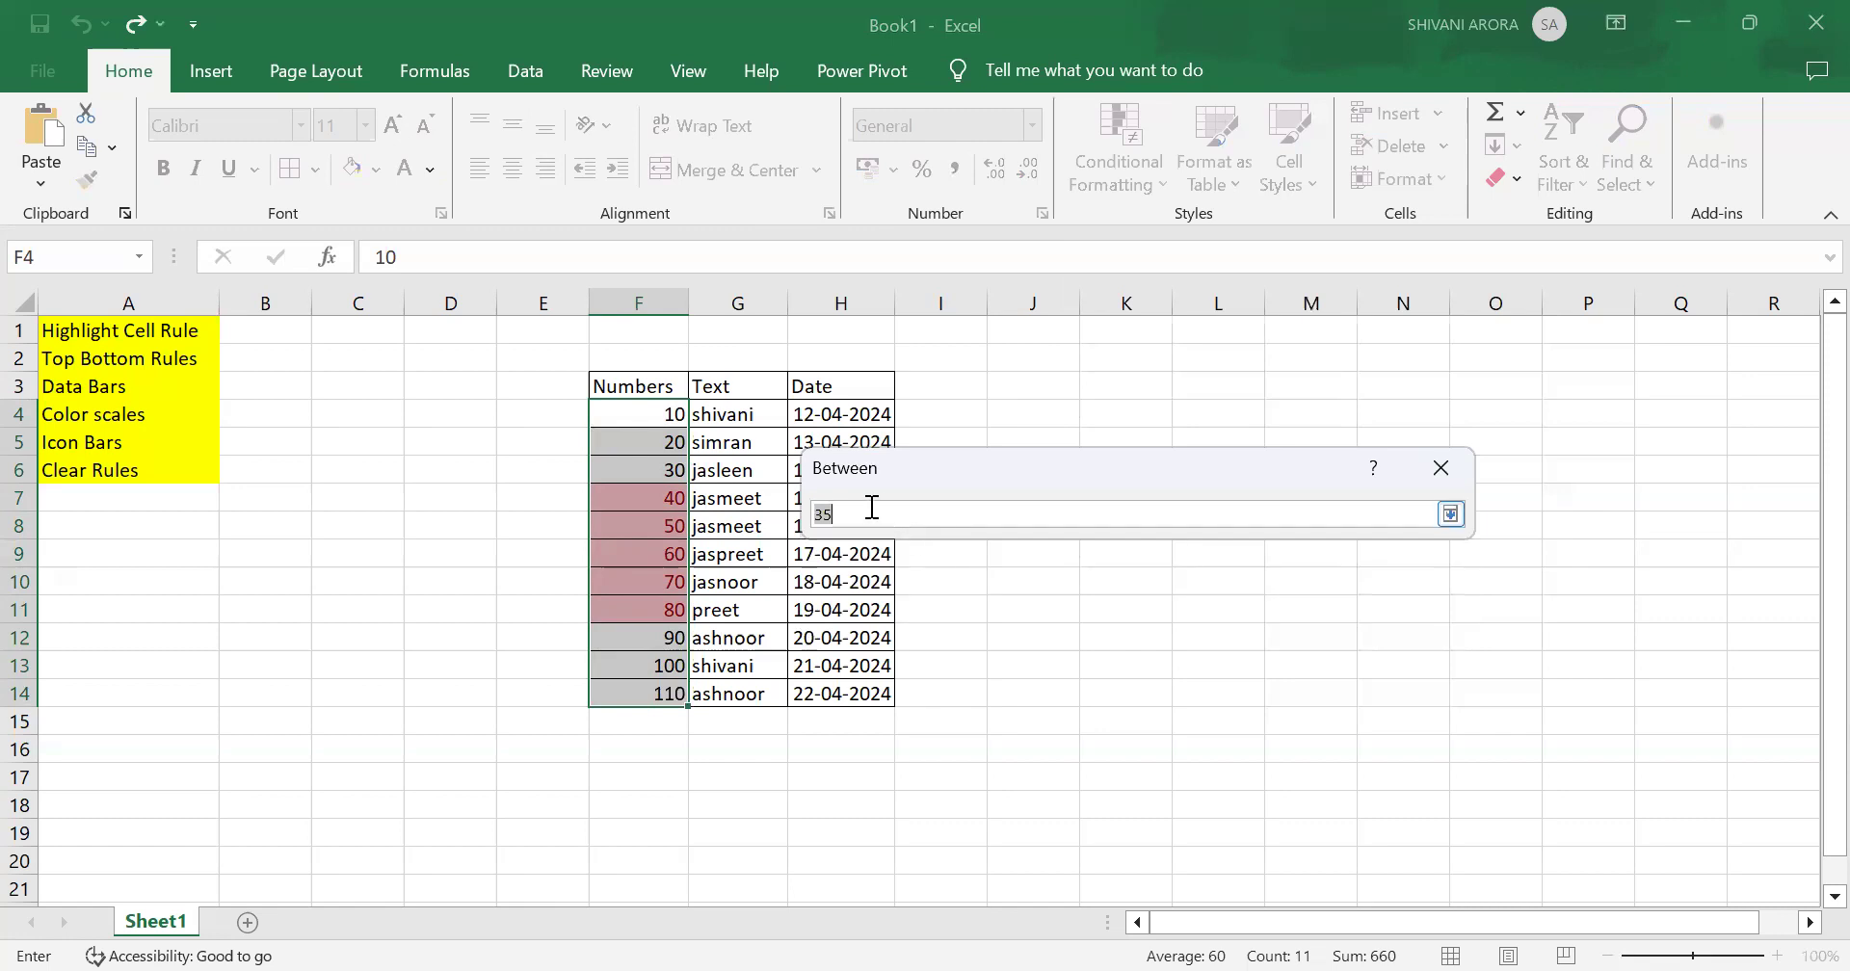
{"action": "key", "text": "BackSpace"}
{"action": "type", "text": "45"}
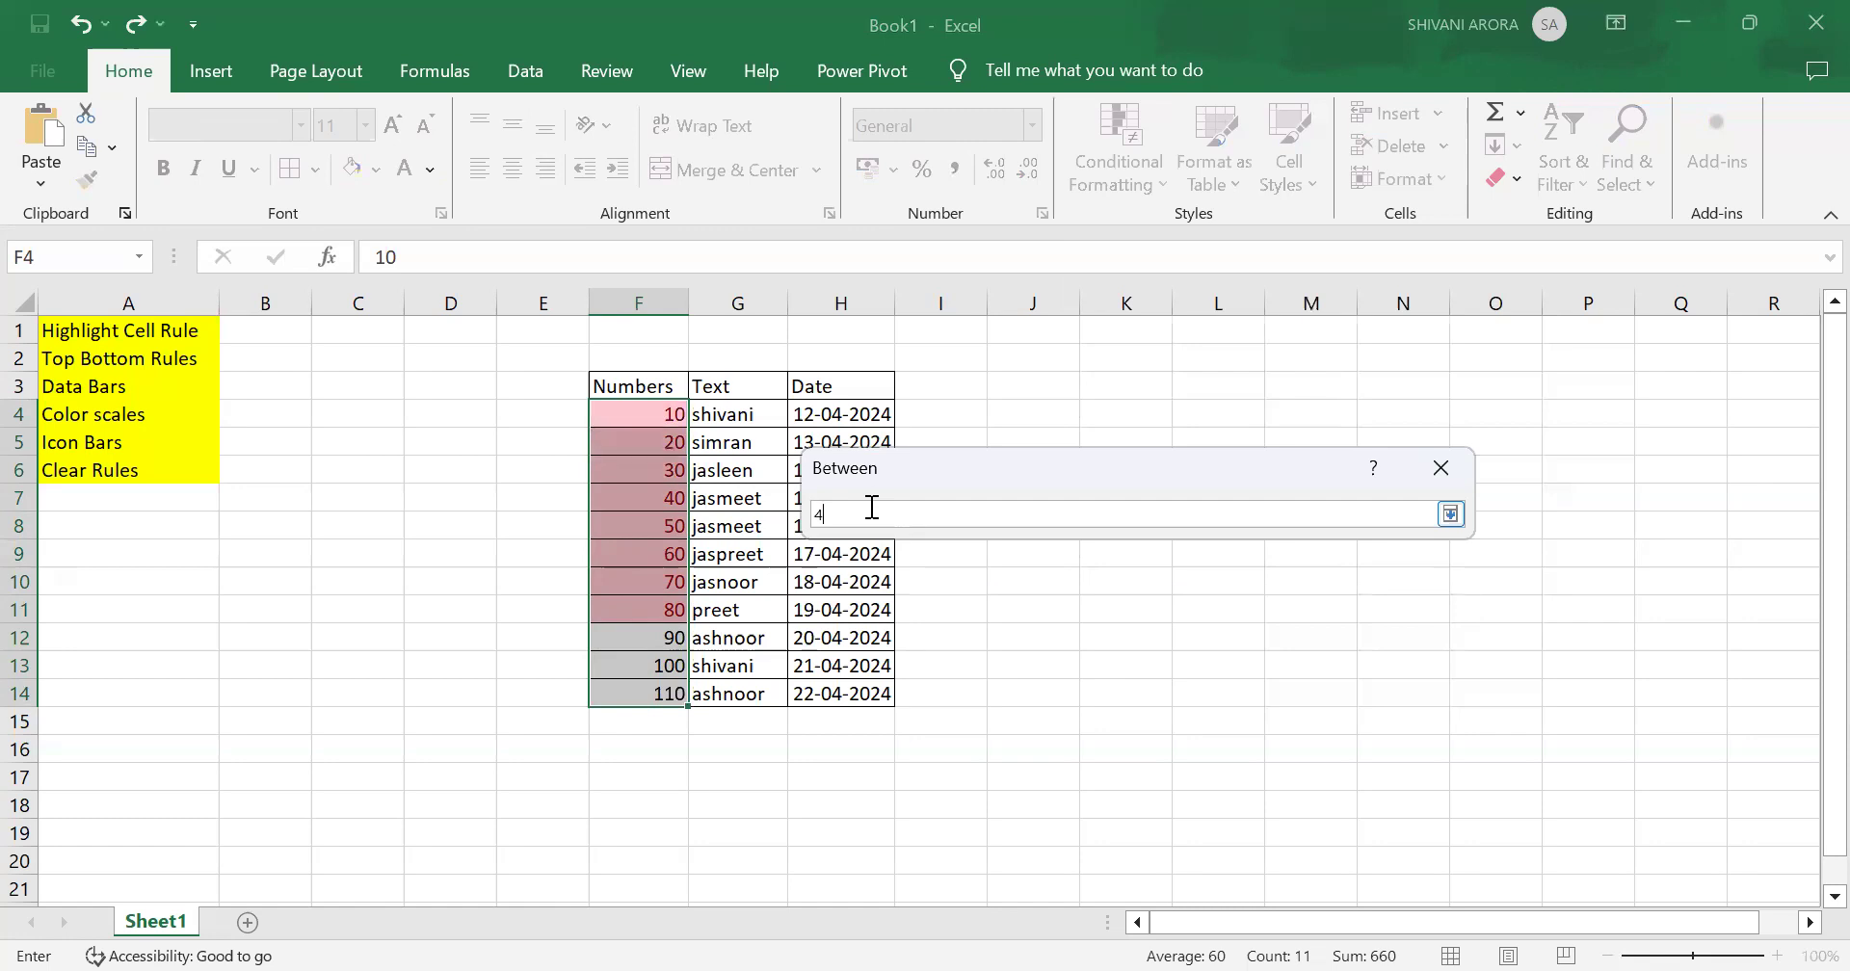
{"action": "left_click", "coordinate": [1450, 514]}
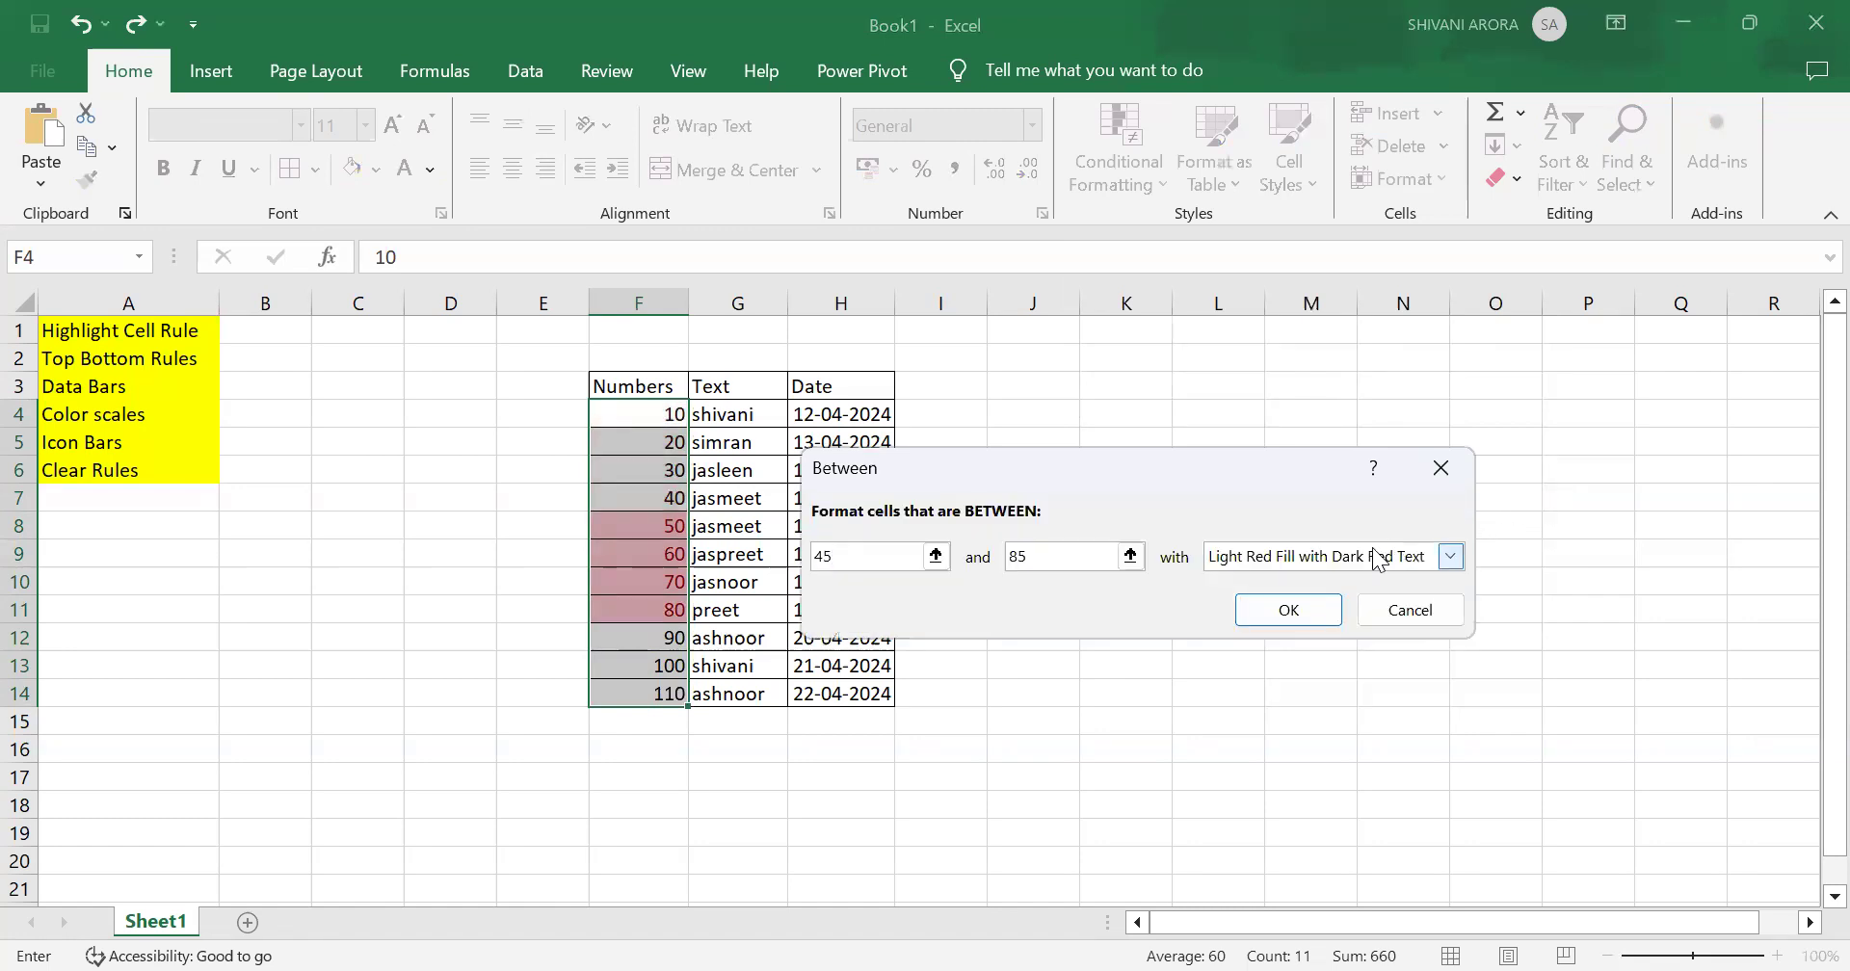
{"action": "left_click", "coordinate": [1130, 556]}
{"action": "key", "text": "BackSpace"}
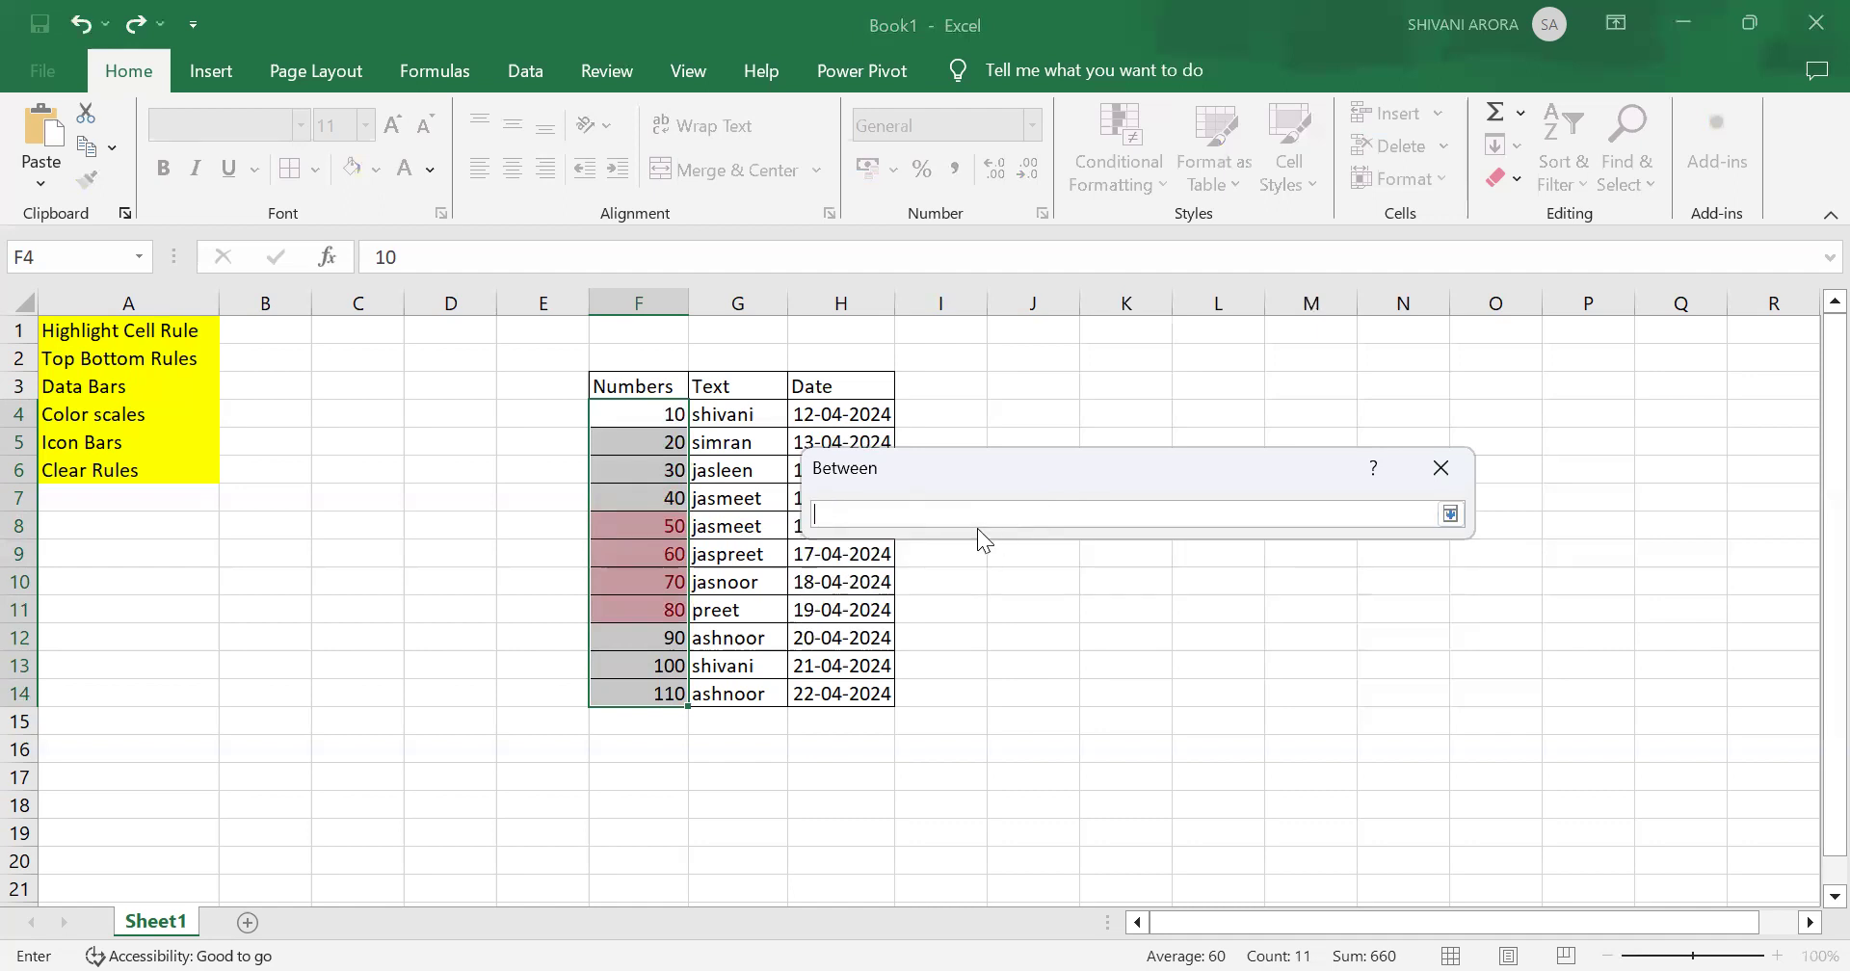
{"action": "type", "text": "70"}
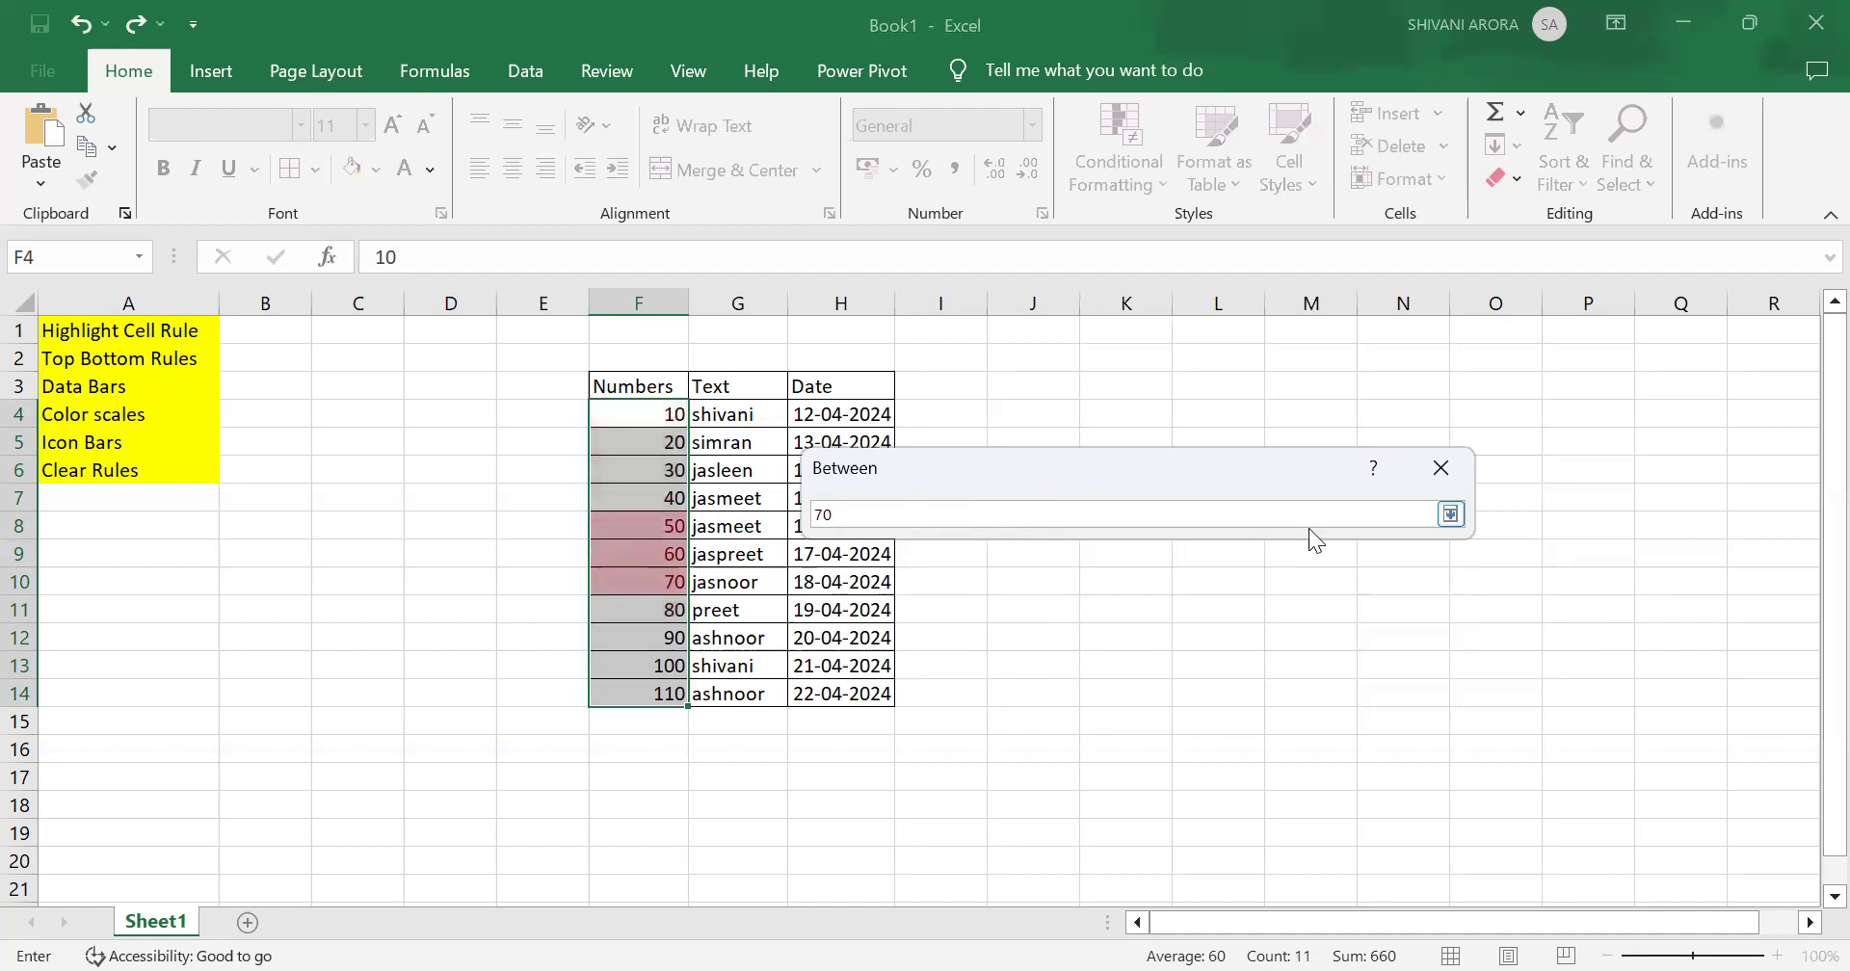
{"action": "left_click", "coordinate": [1451, 515]}
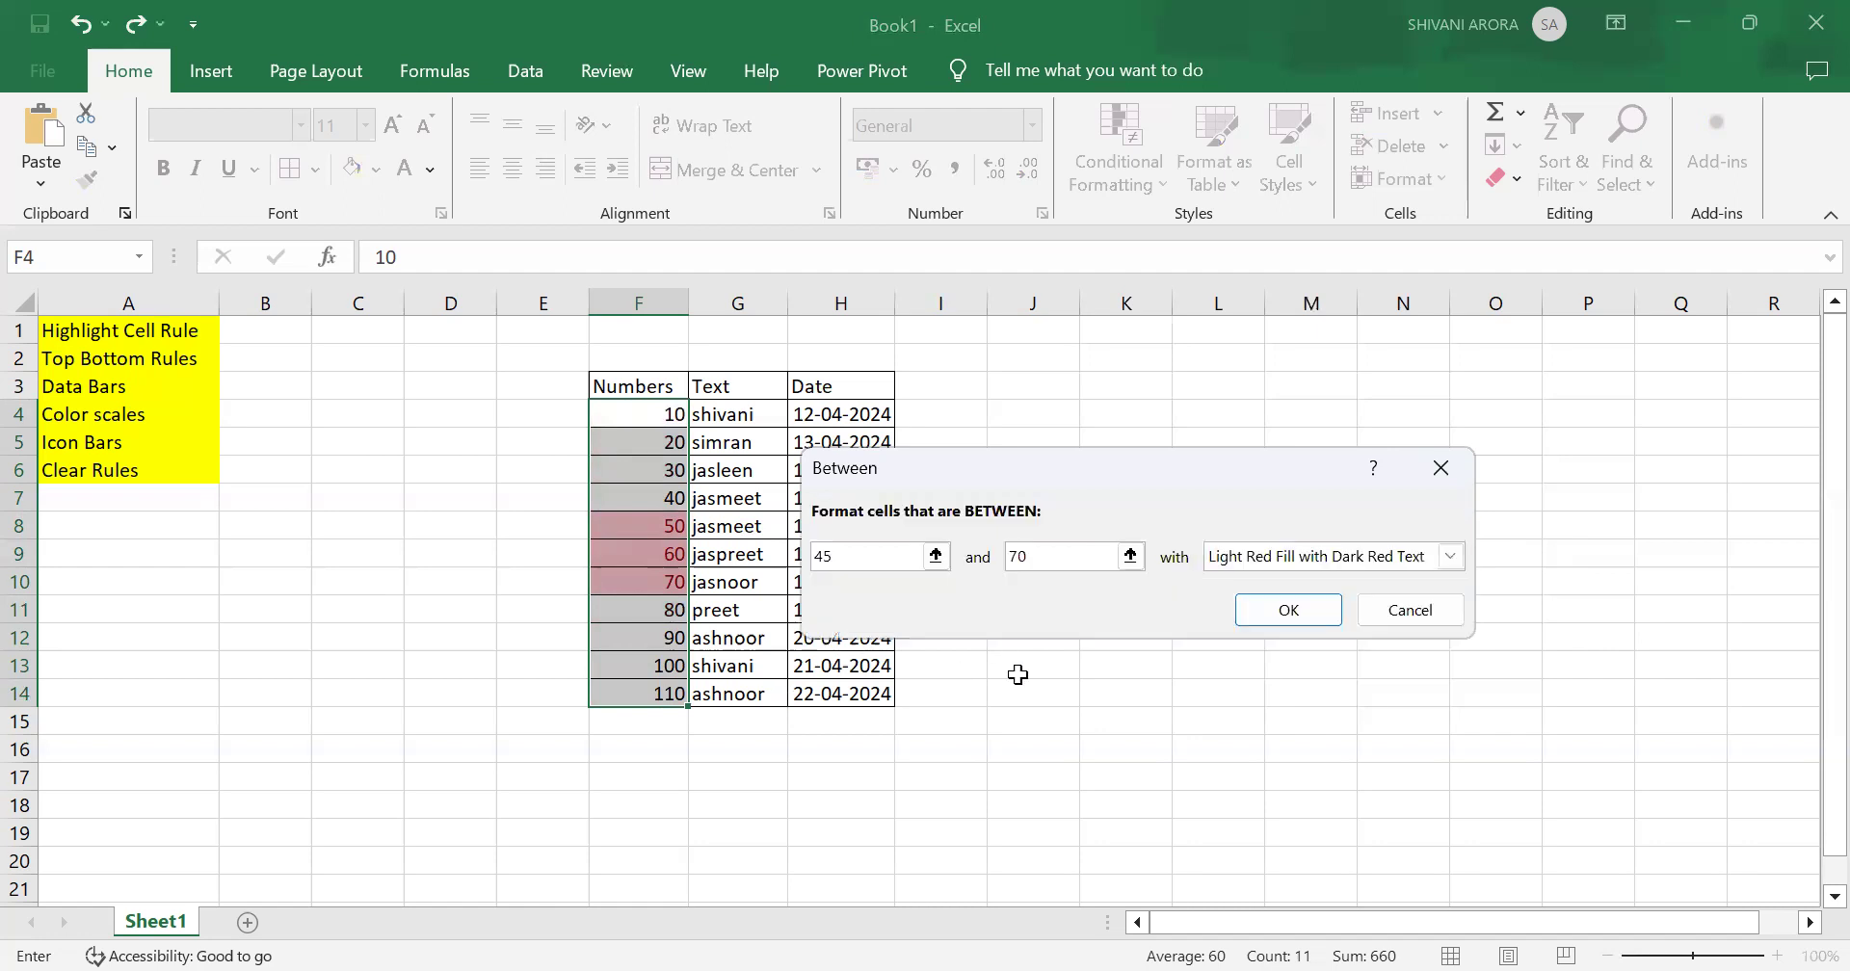
{"action": "left_click", "coordinate": [1292, 609]}
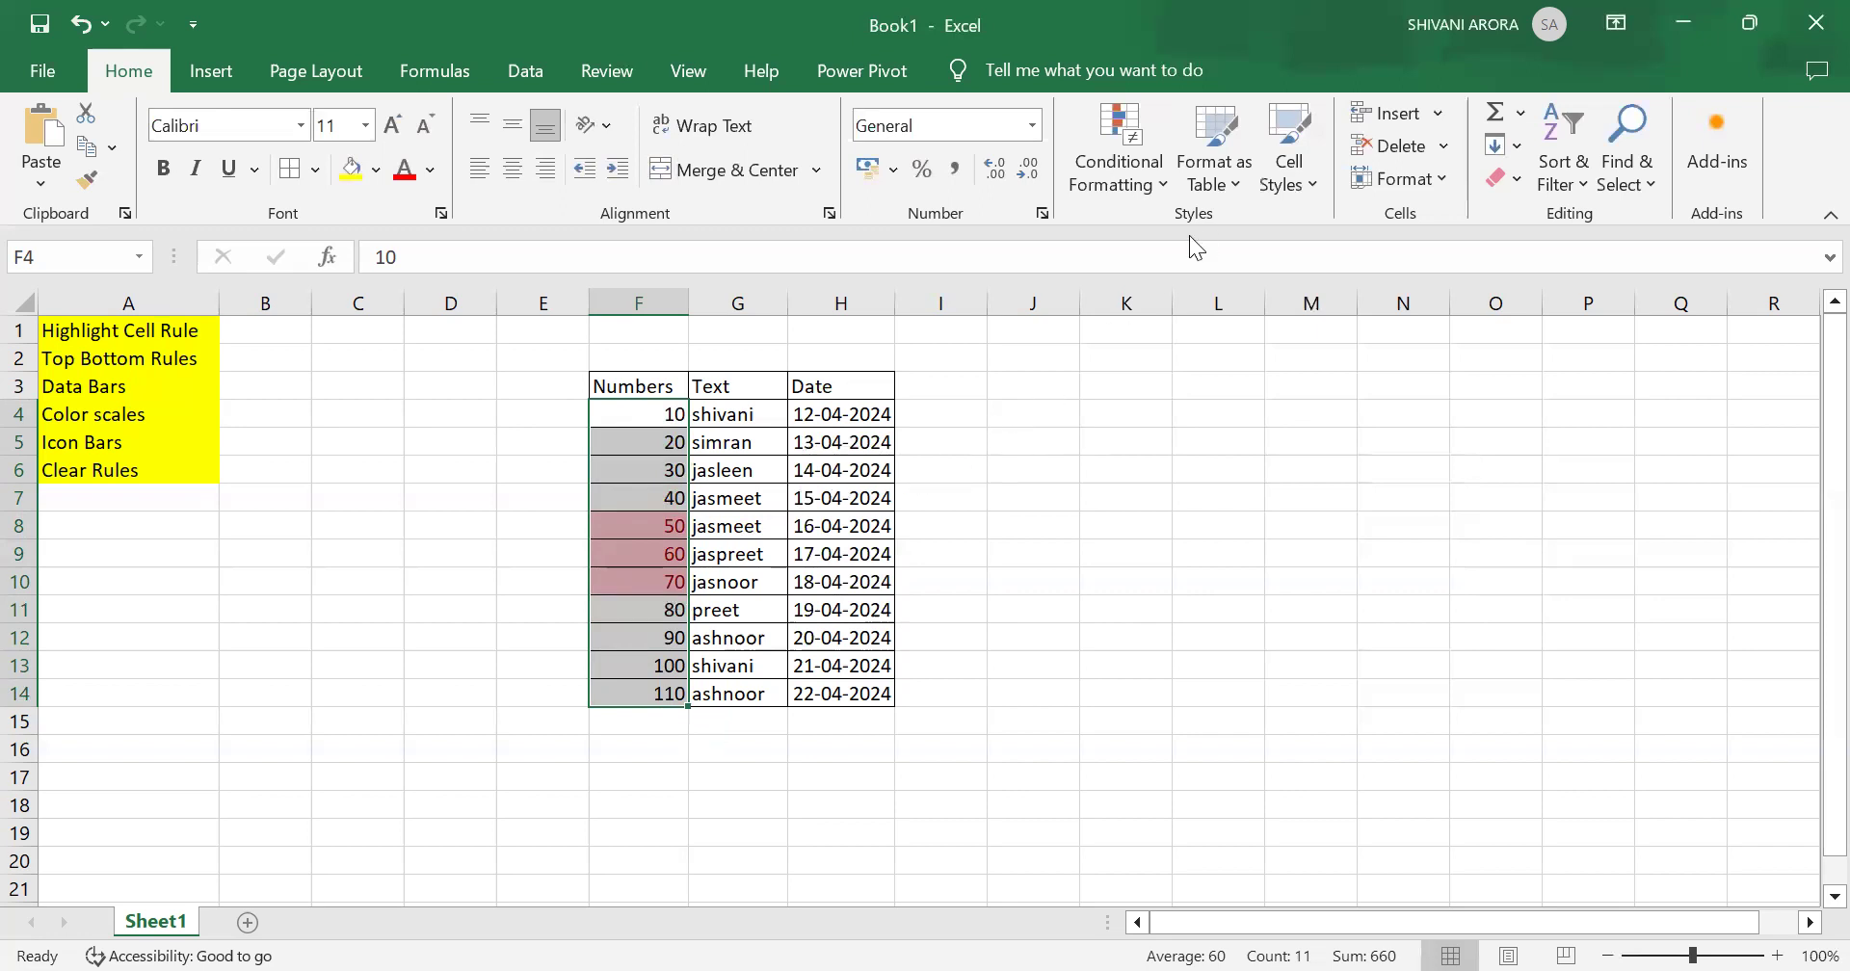
Step: Clear the conditional formatting rules from the selected Numbers cells
{"action": "left_click", "coordinate": [1140, 174]}
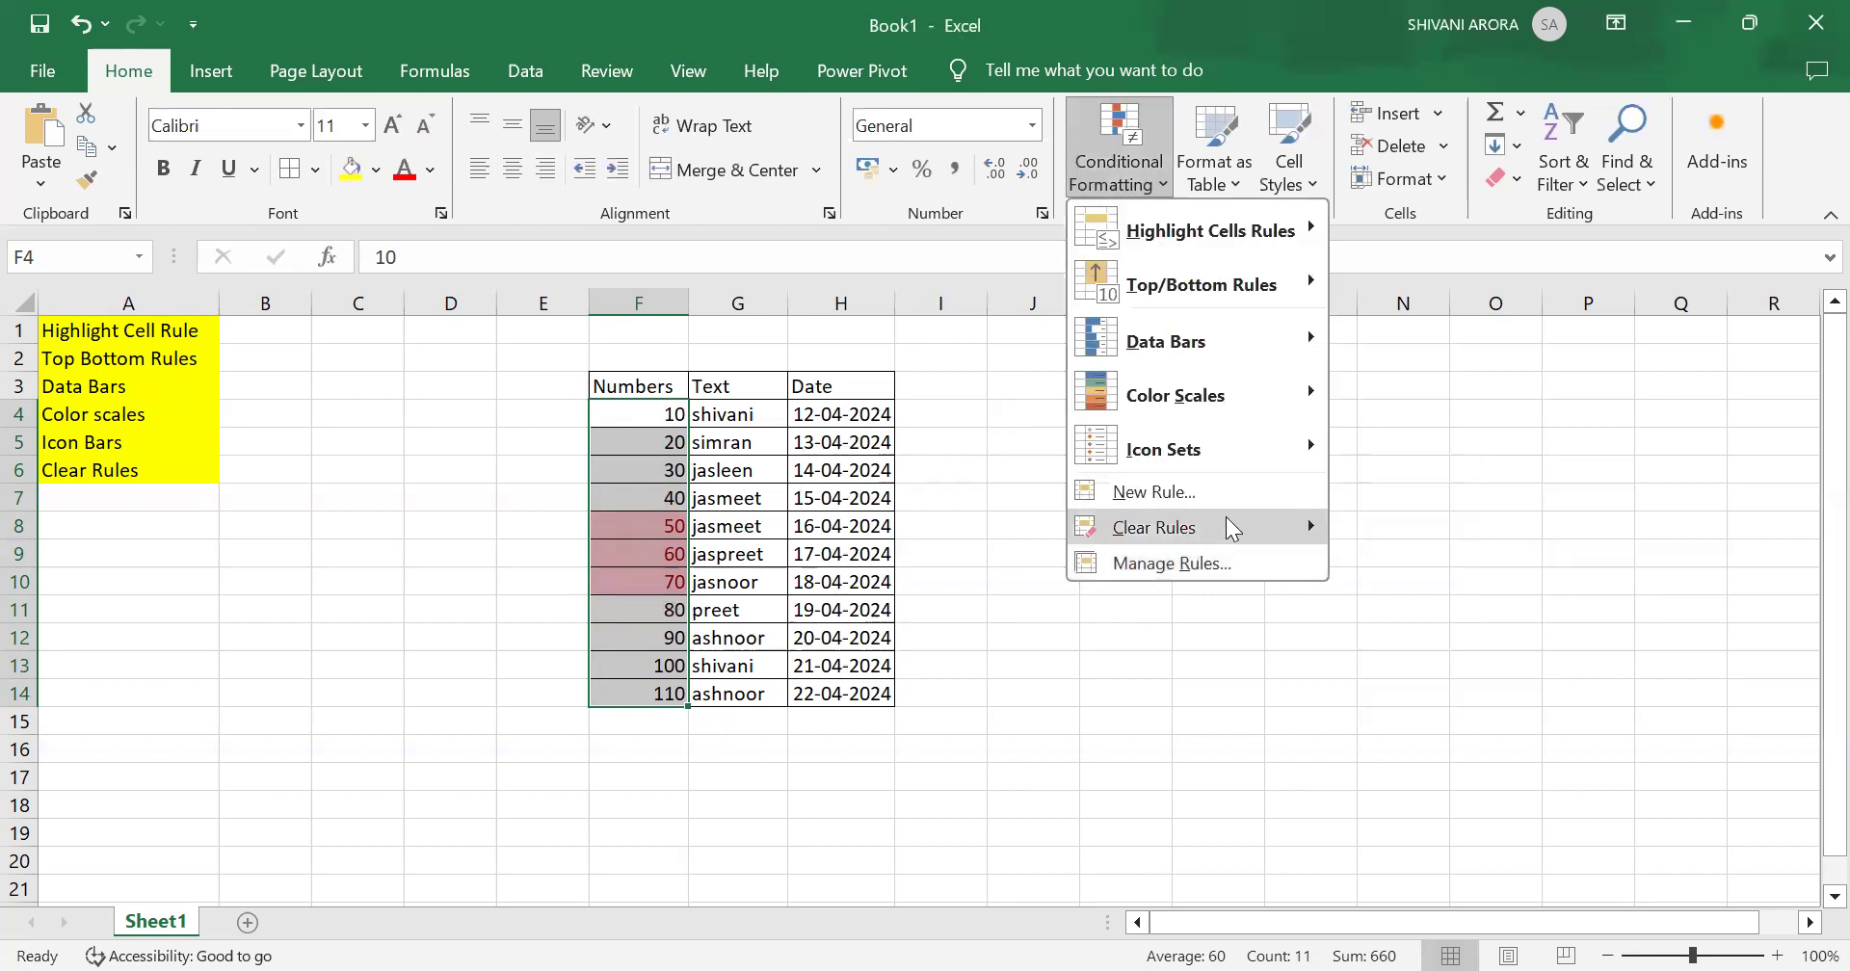
{"action": "mouse_move", "coordinate": [1228, 517]}
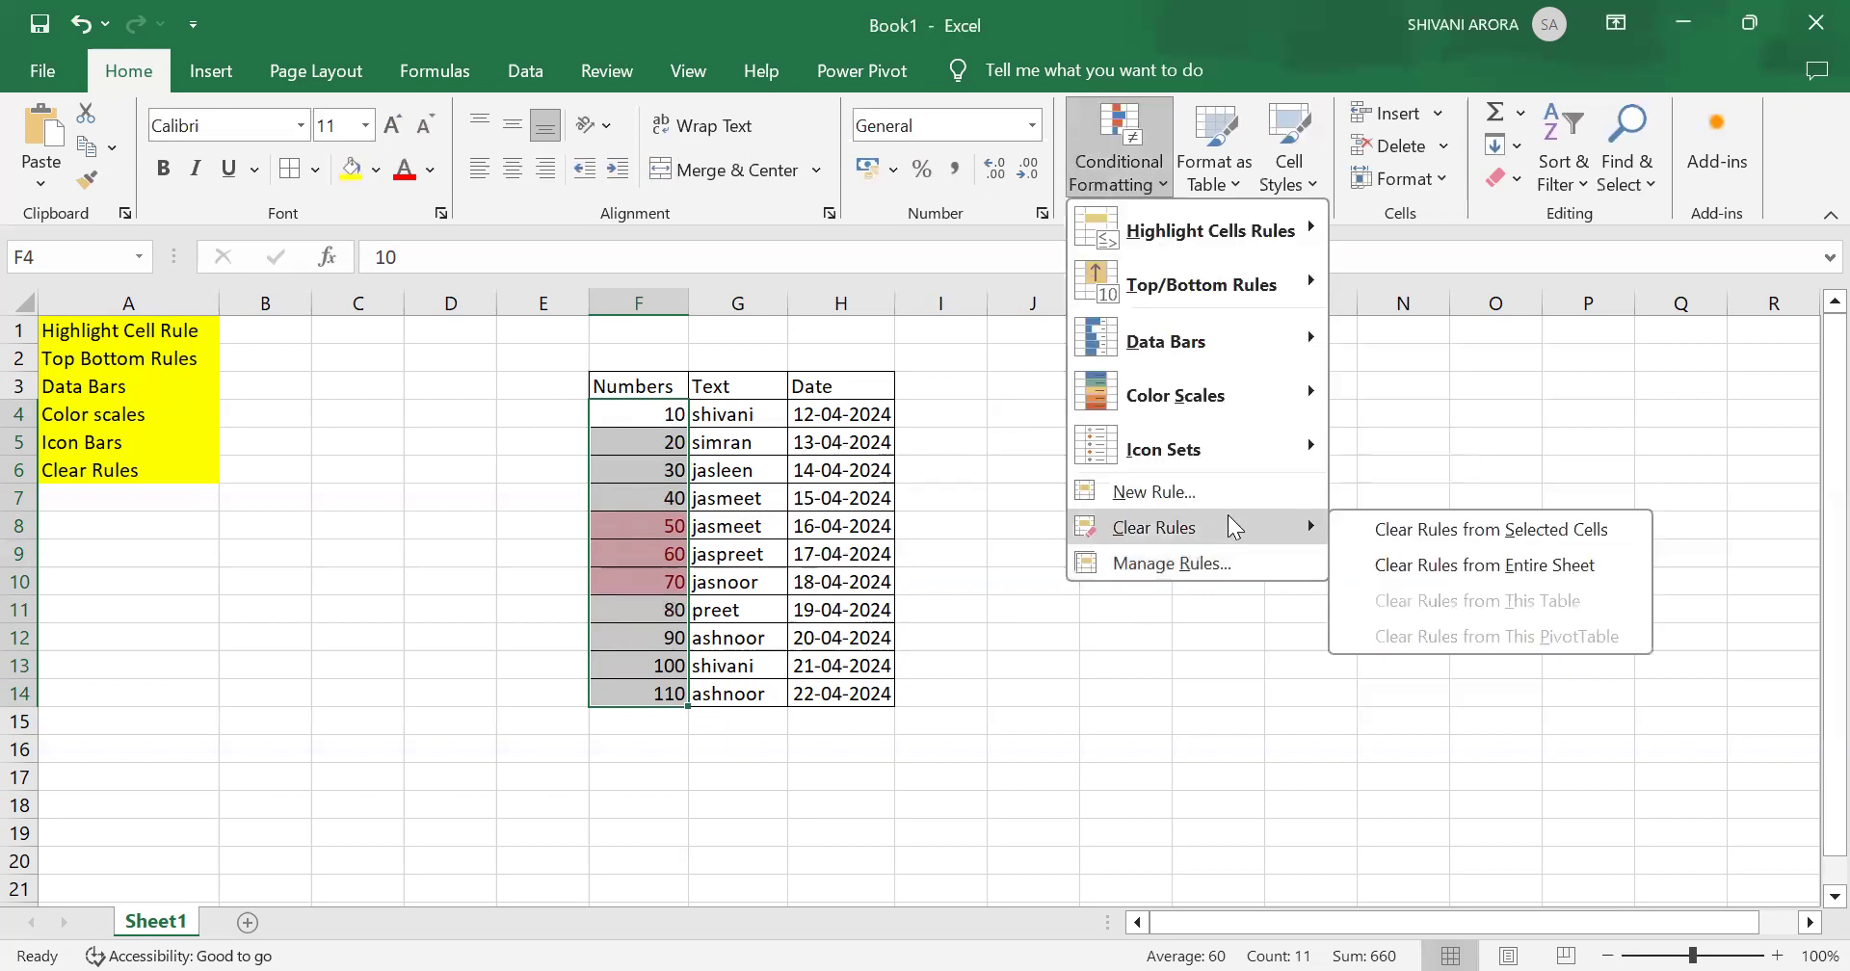
{"action": "left_click", "coordinate": [1433, 543]}
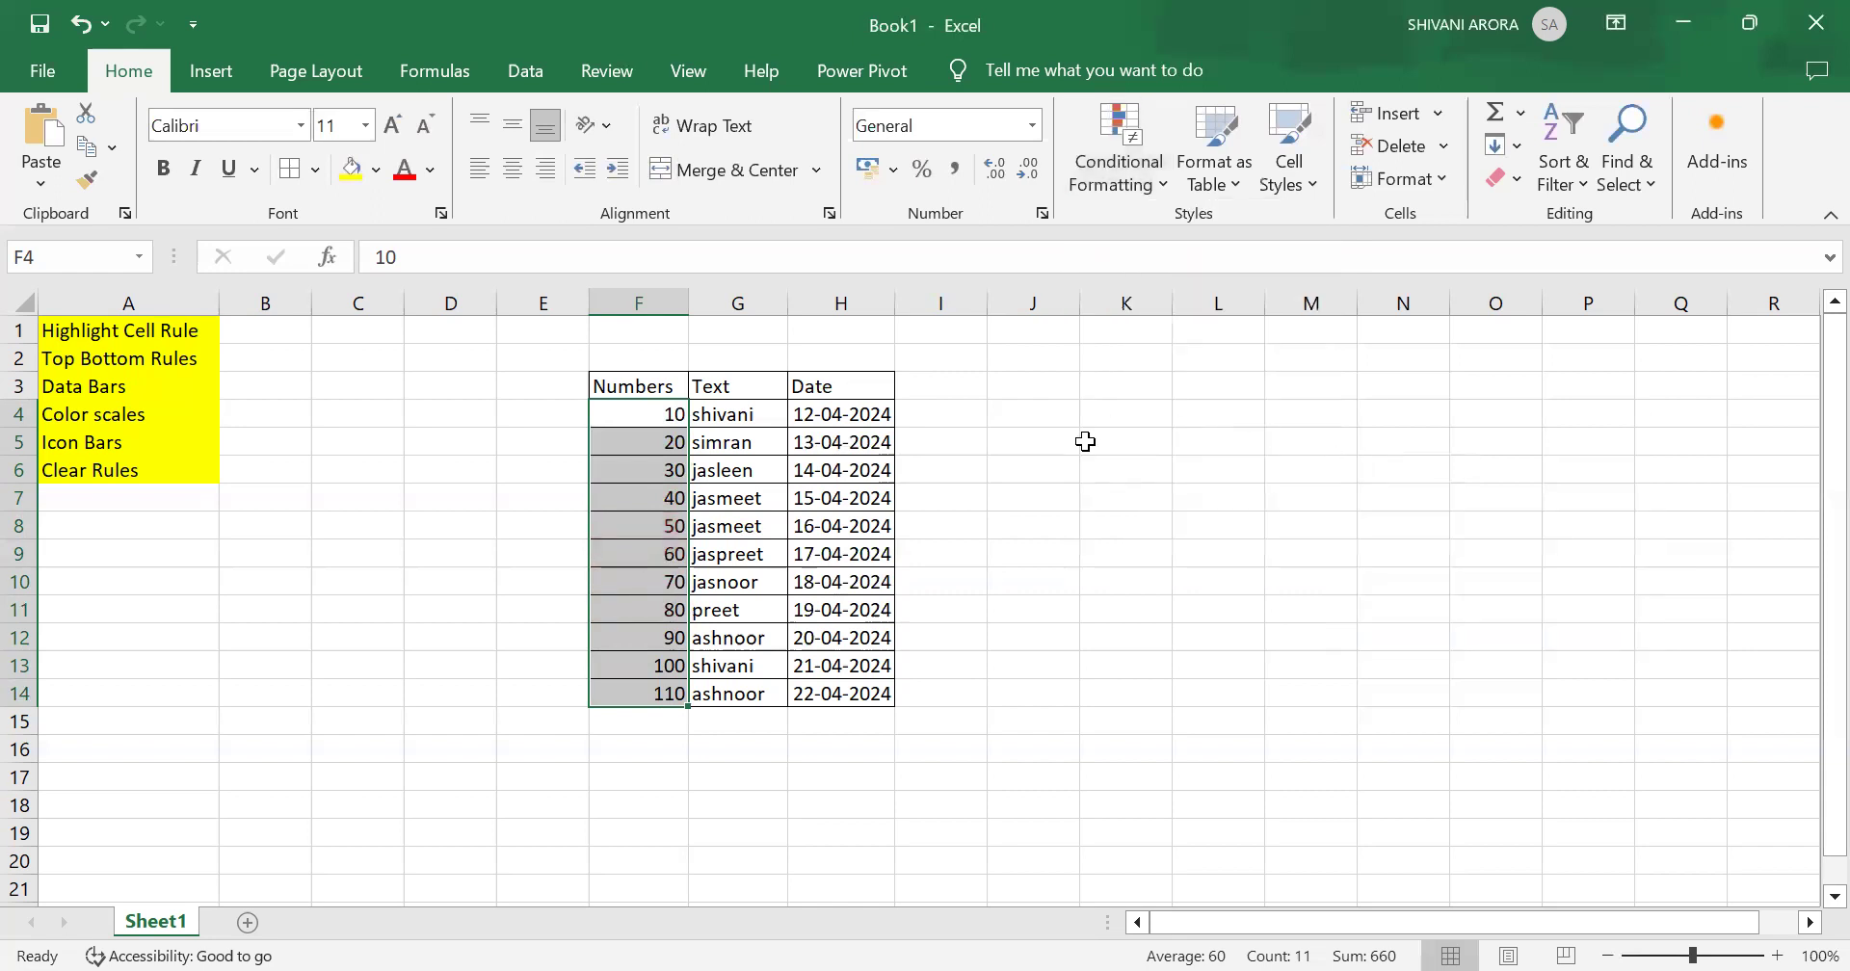
Step: Highlight Numbers values equal to 60 with Light Red Fill with Dark Red Text
{"action": "left_click", "coordinate": [1130, 187]}
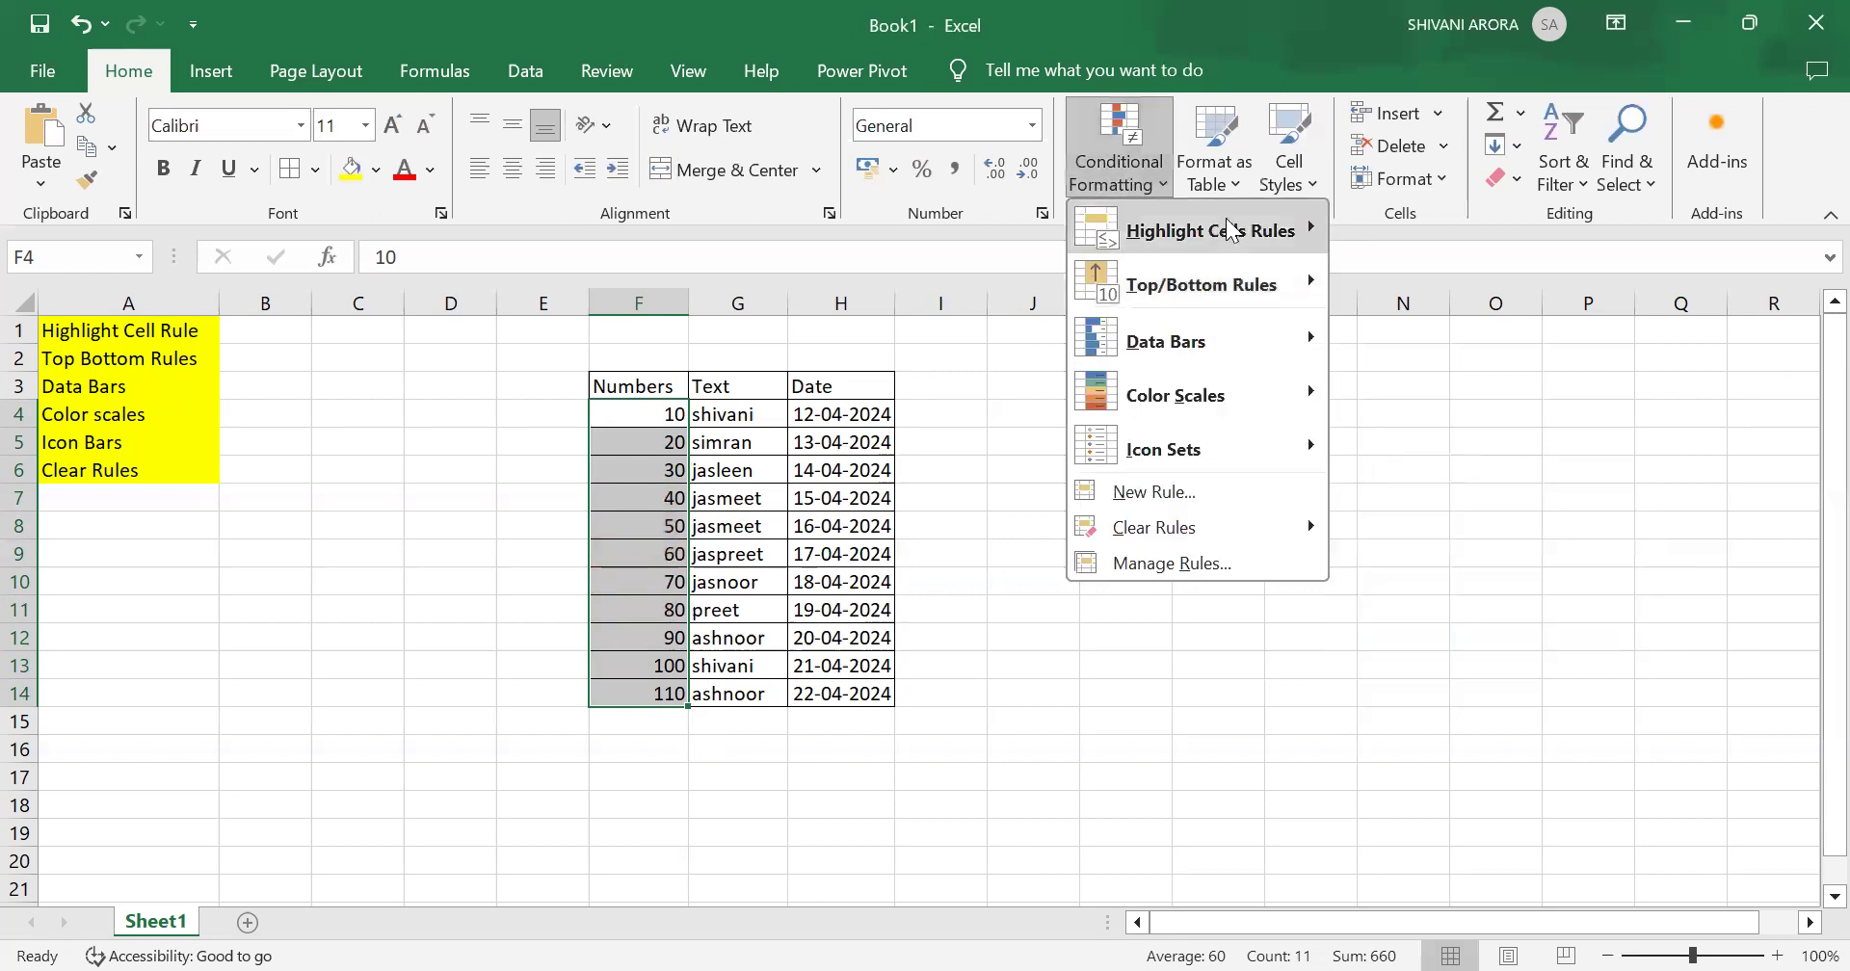
{"action": "mouse_move", "coordinate": [1229, 232]}
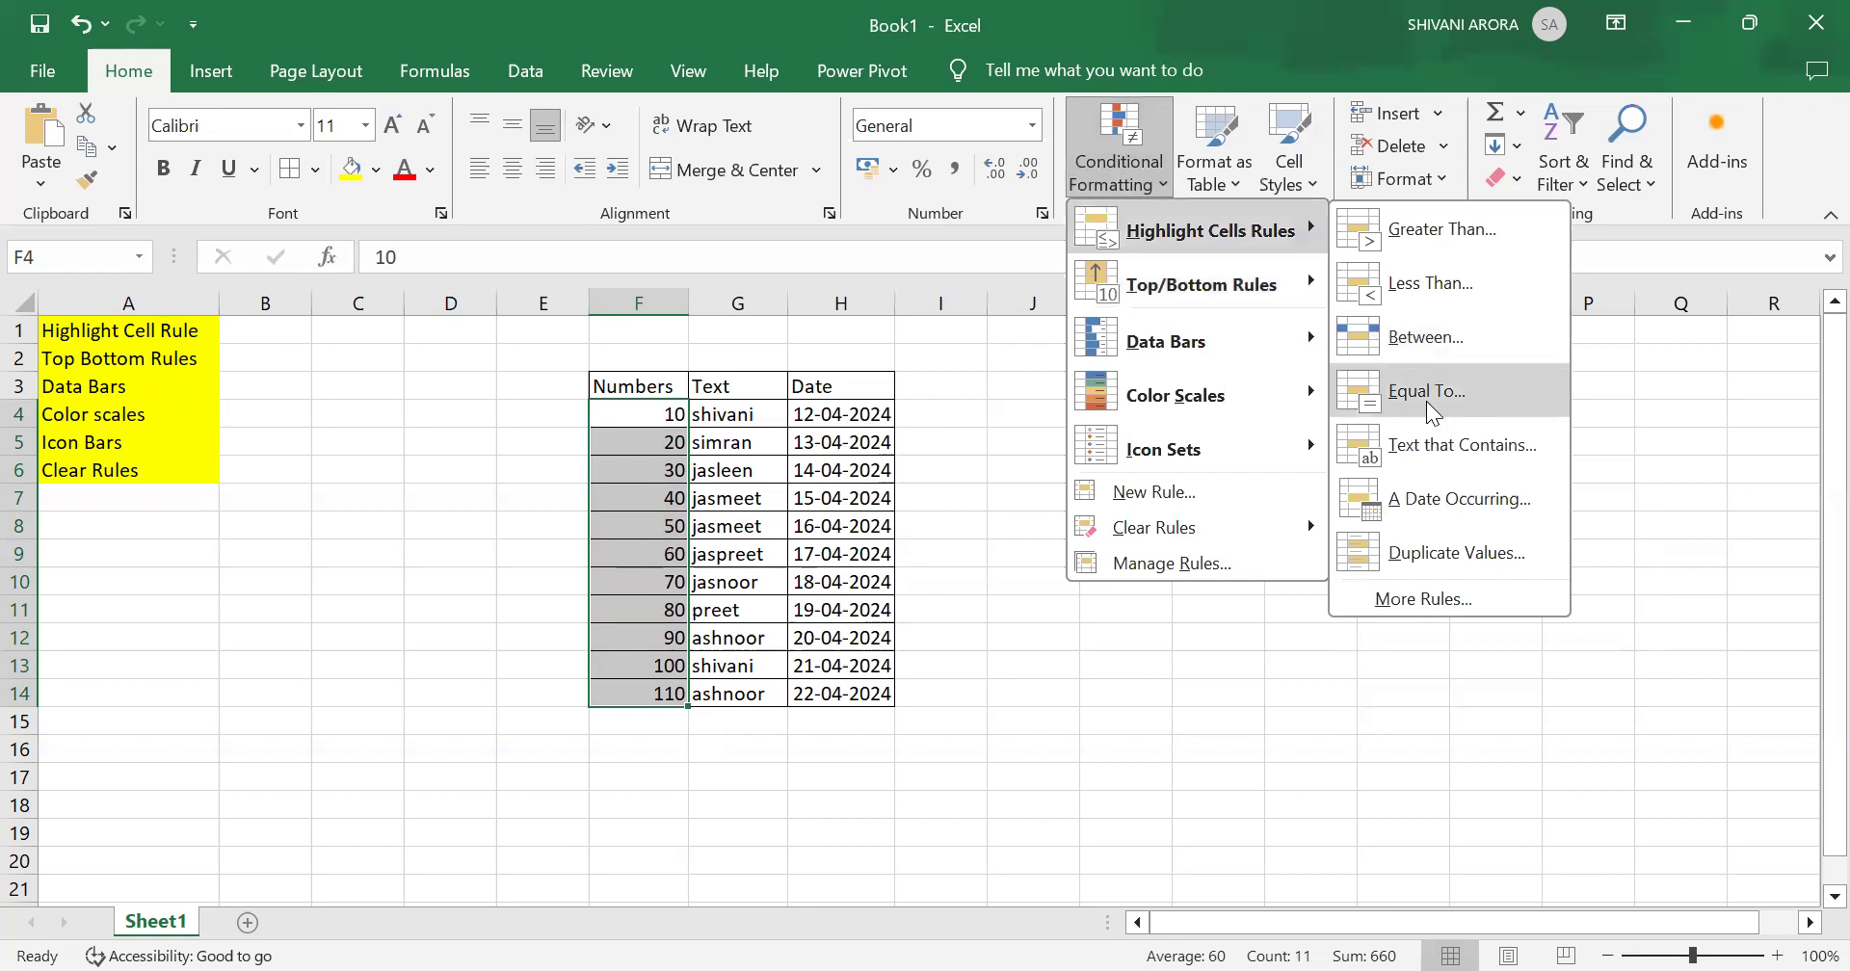
{"action": "left_click", "coordinate": [1427, 402]}
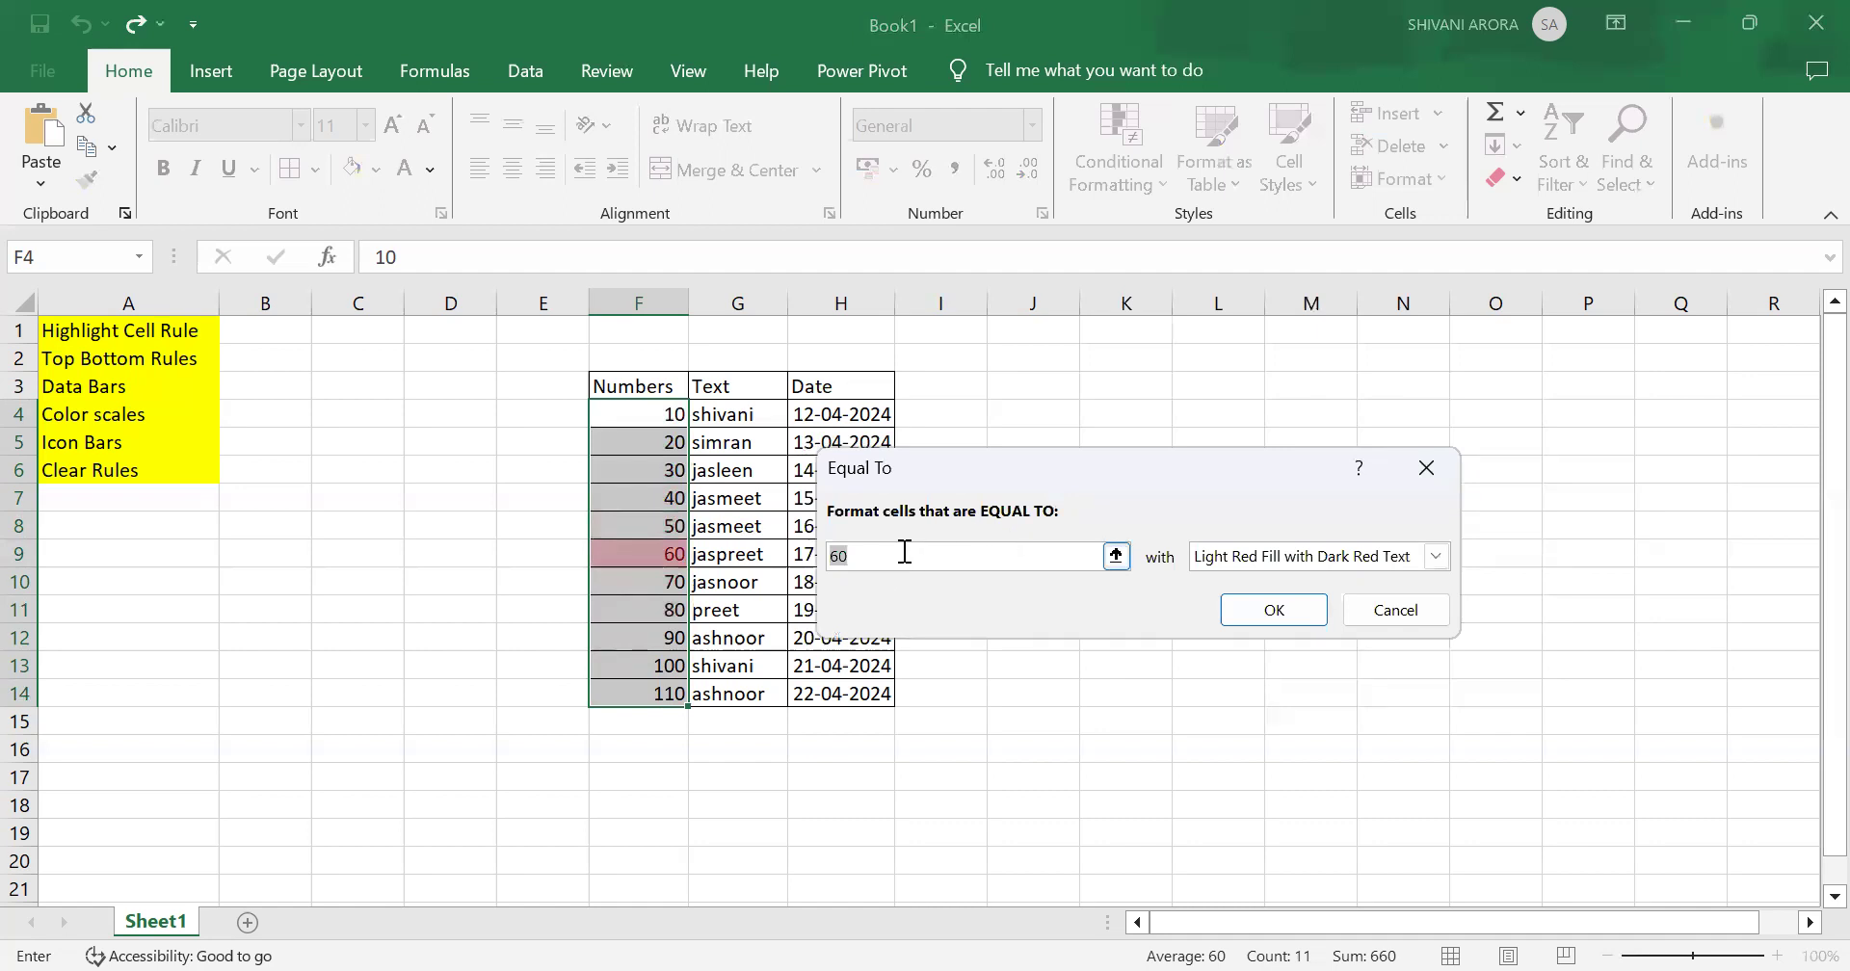
{"action": "left_click", "coordinate": [1285, 621]}
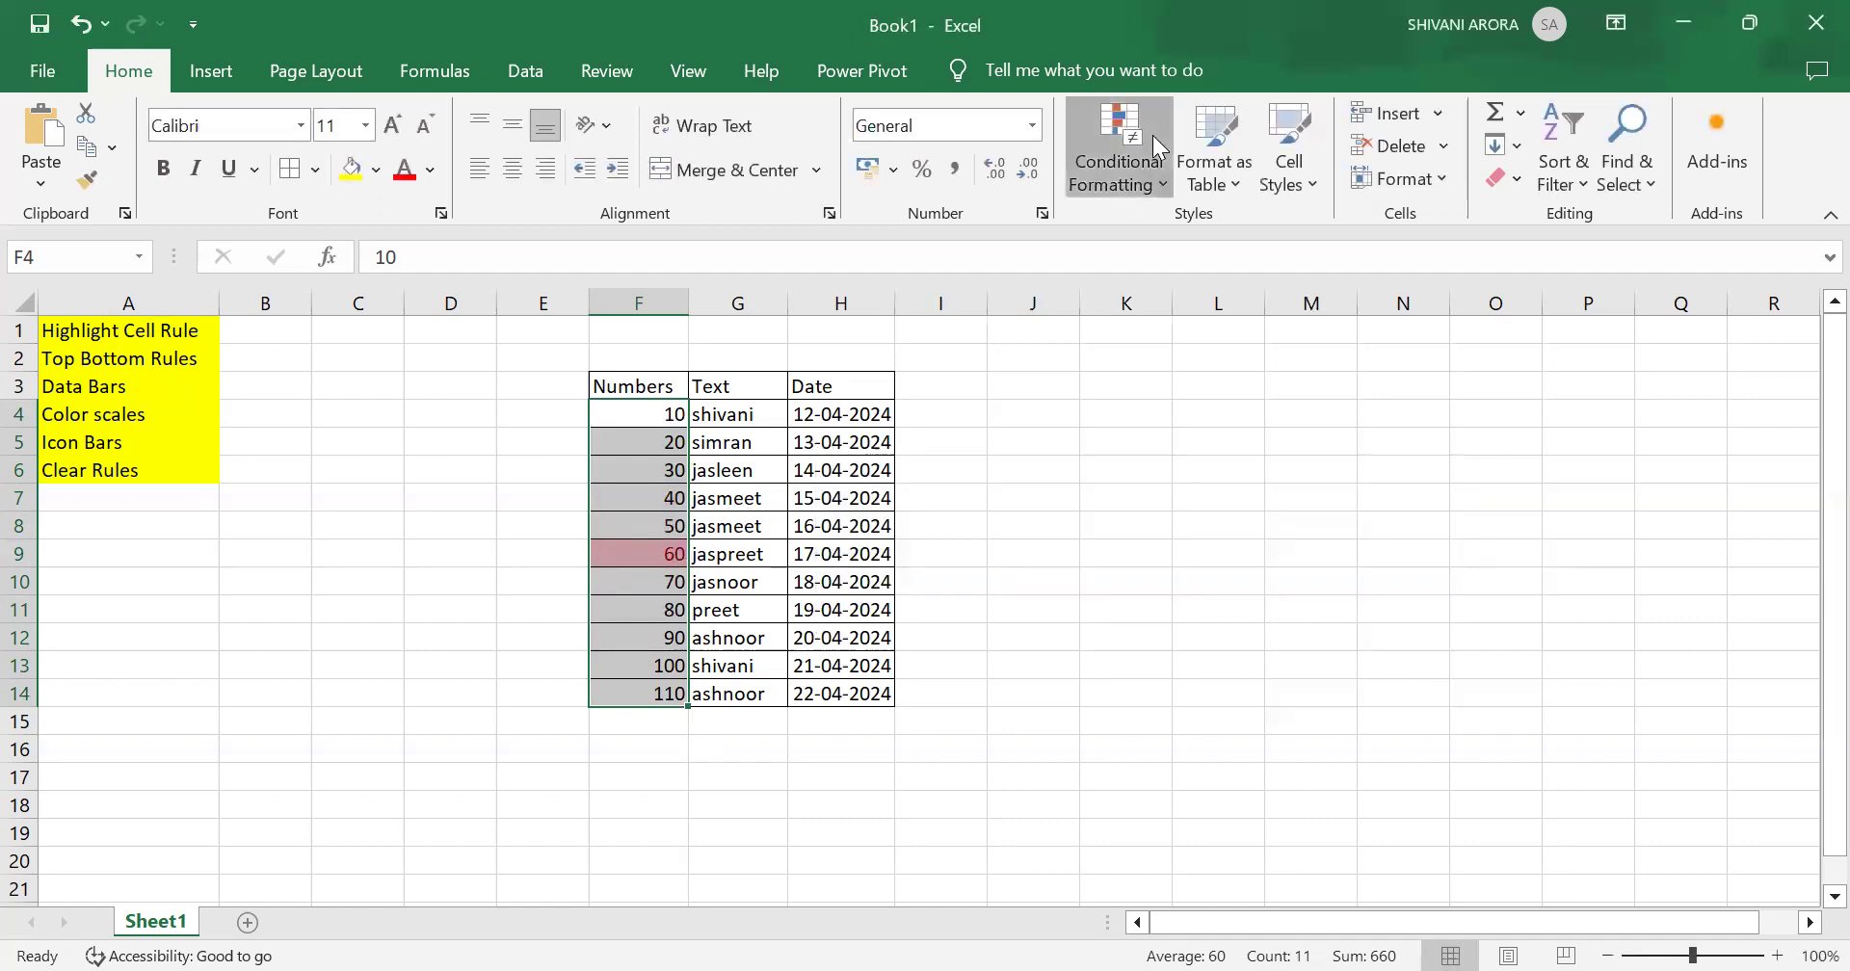
Step: Remove the conditional formatting rules from the selected Numbers cells
{"action": "mouse_move", "coordinate": [1221, 226]}
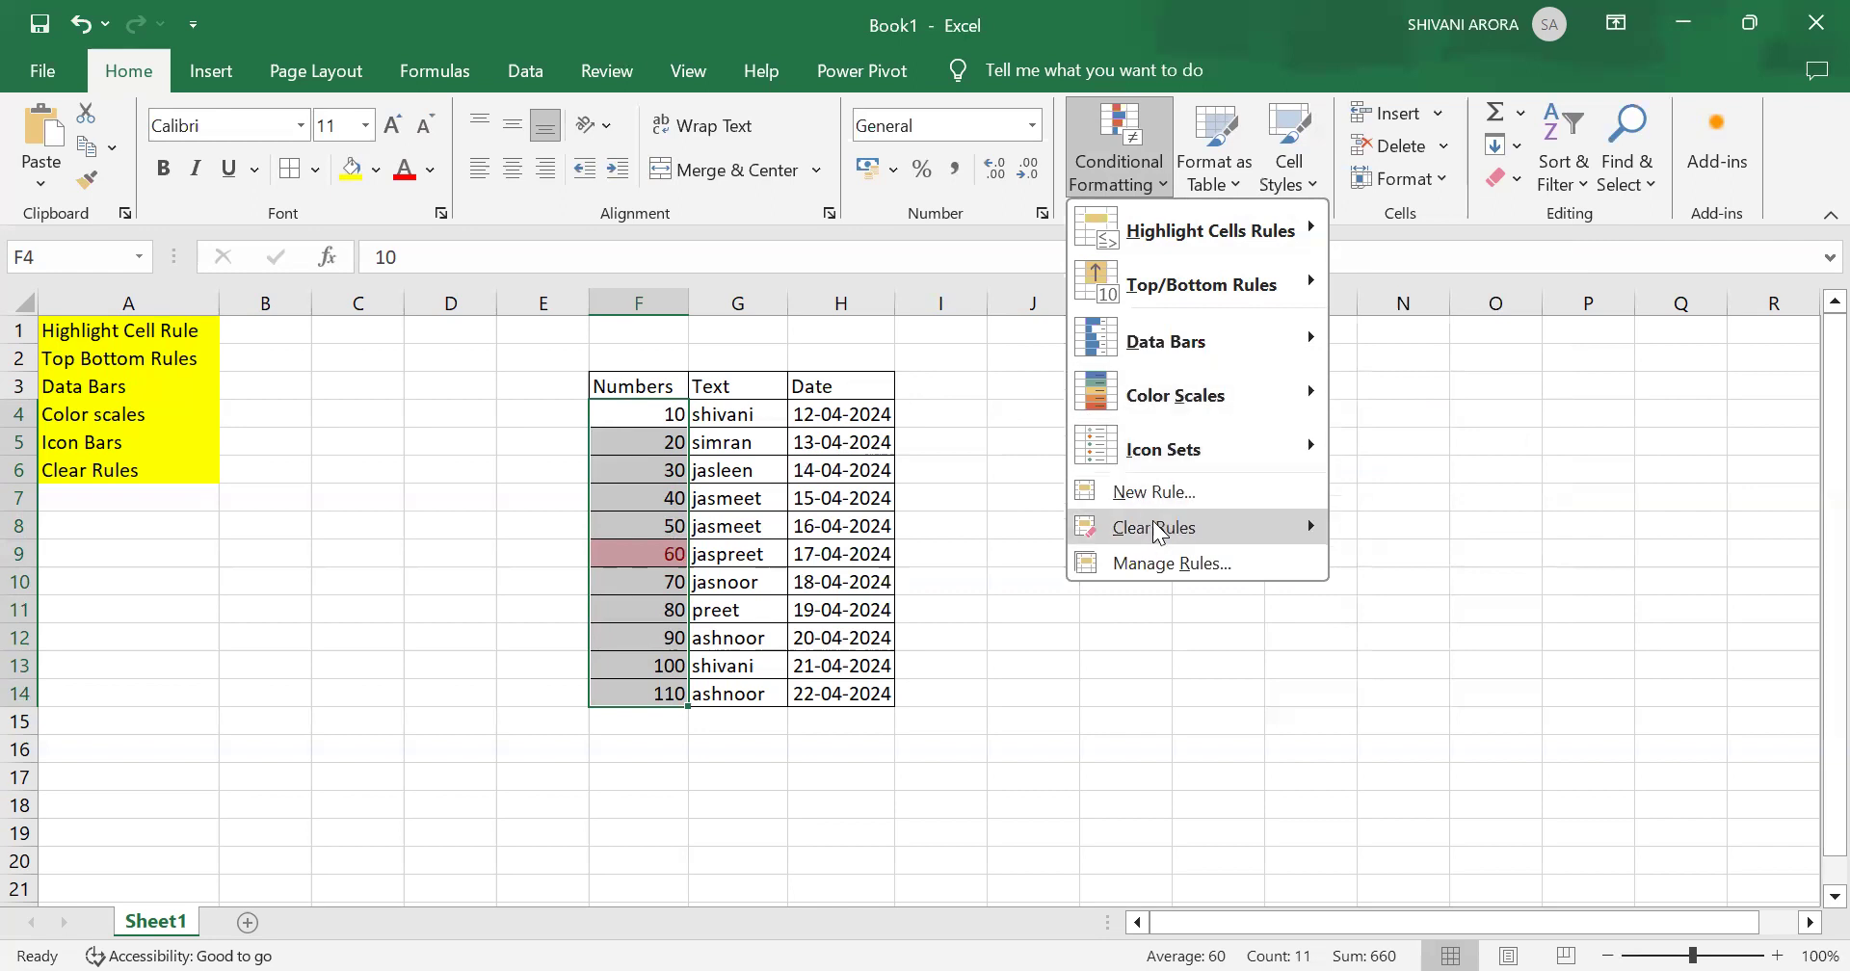
{"action": "mouse_move", "coordinate": [1159, 533]}
{"action": "left_click", "coordinate": [1420, 533]}
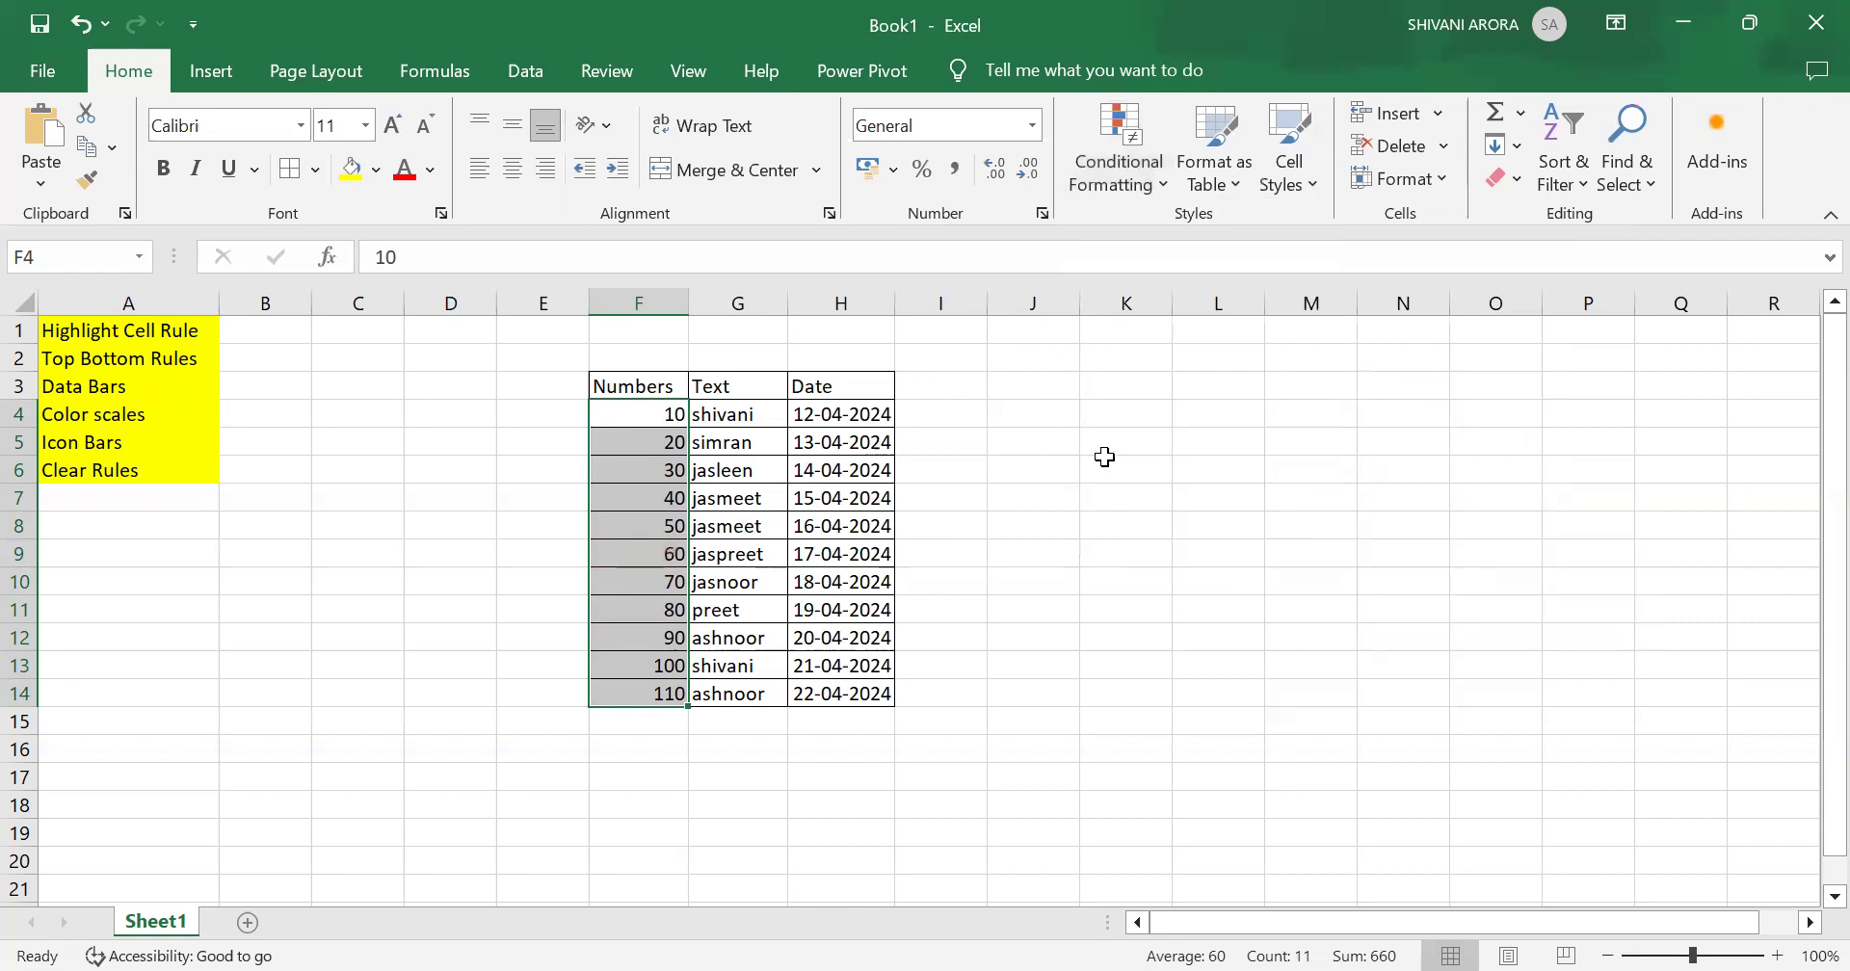
Step: Select the Text values G4:G14 and highlight cells containing the name in G5 with Light Red Fill with Dark Red Text
{"action": "left_click", "coordinate": [749, 392]}
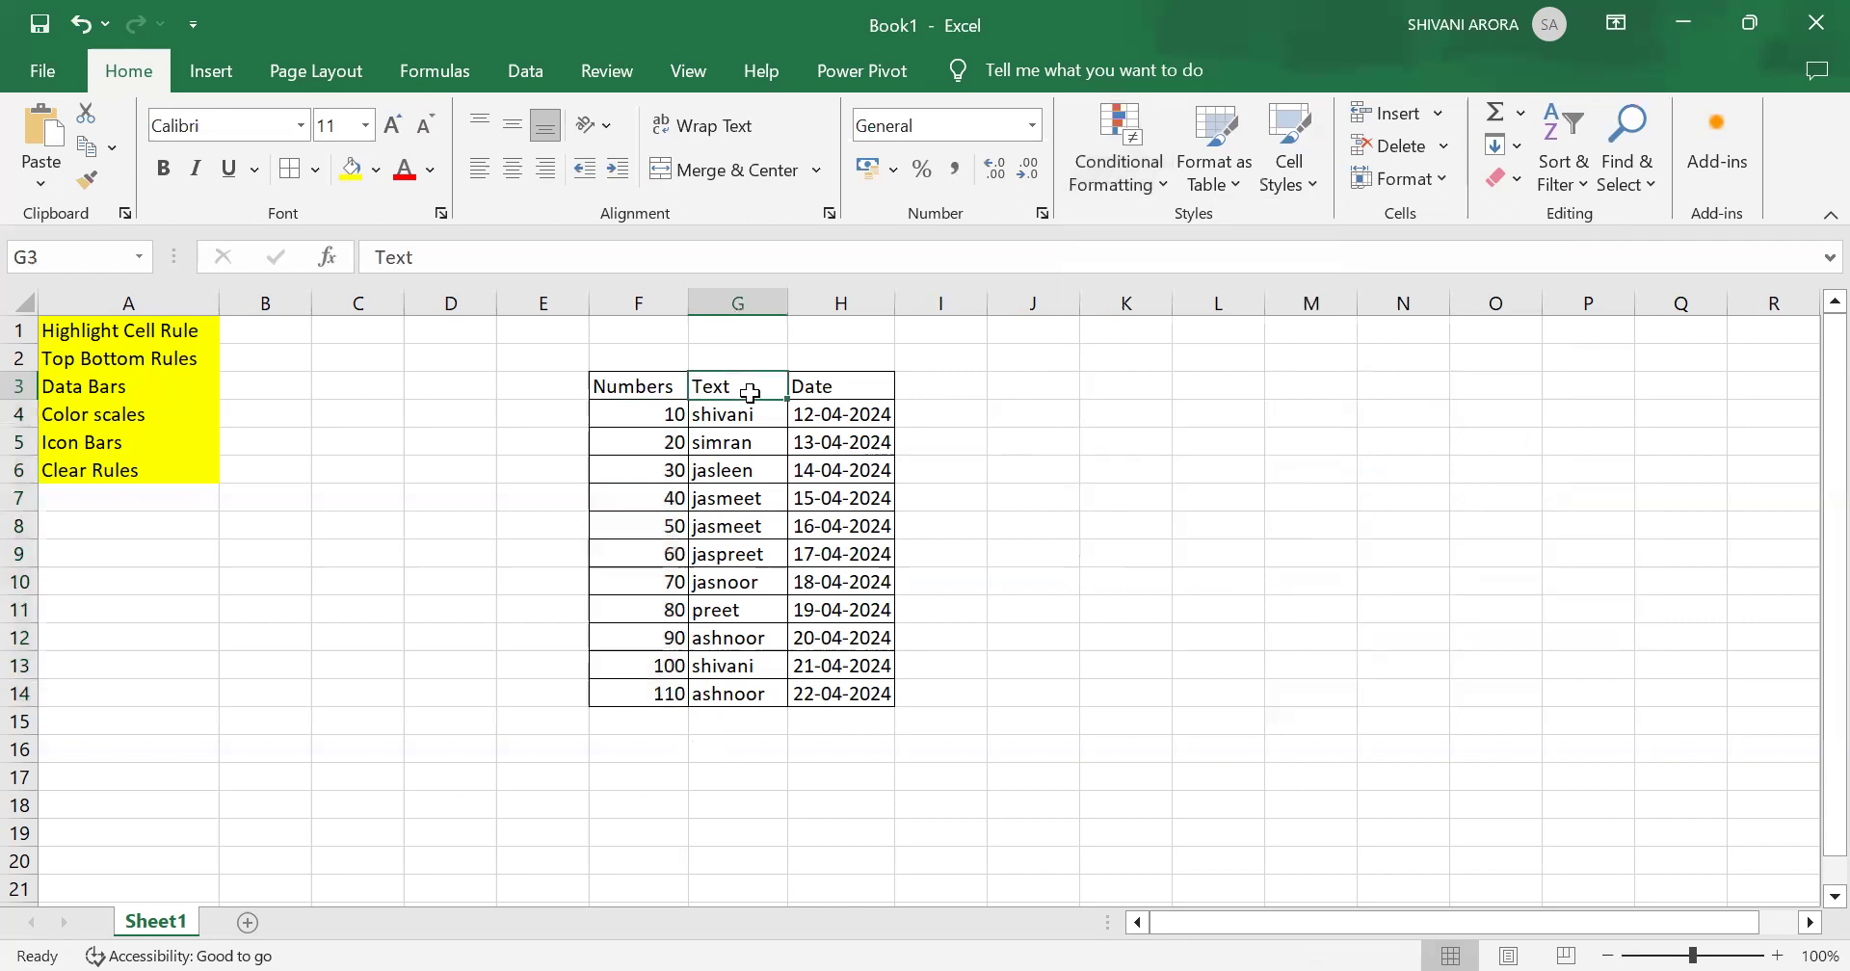
{"action": "left_click_drag", "start_coordinate": [738, 414], "coordinate": [744, 690]}
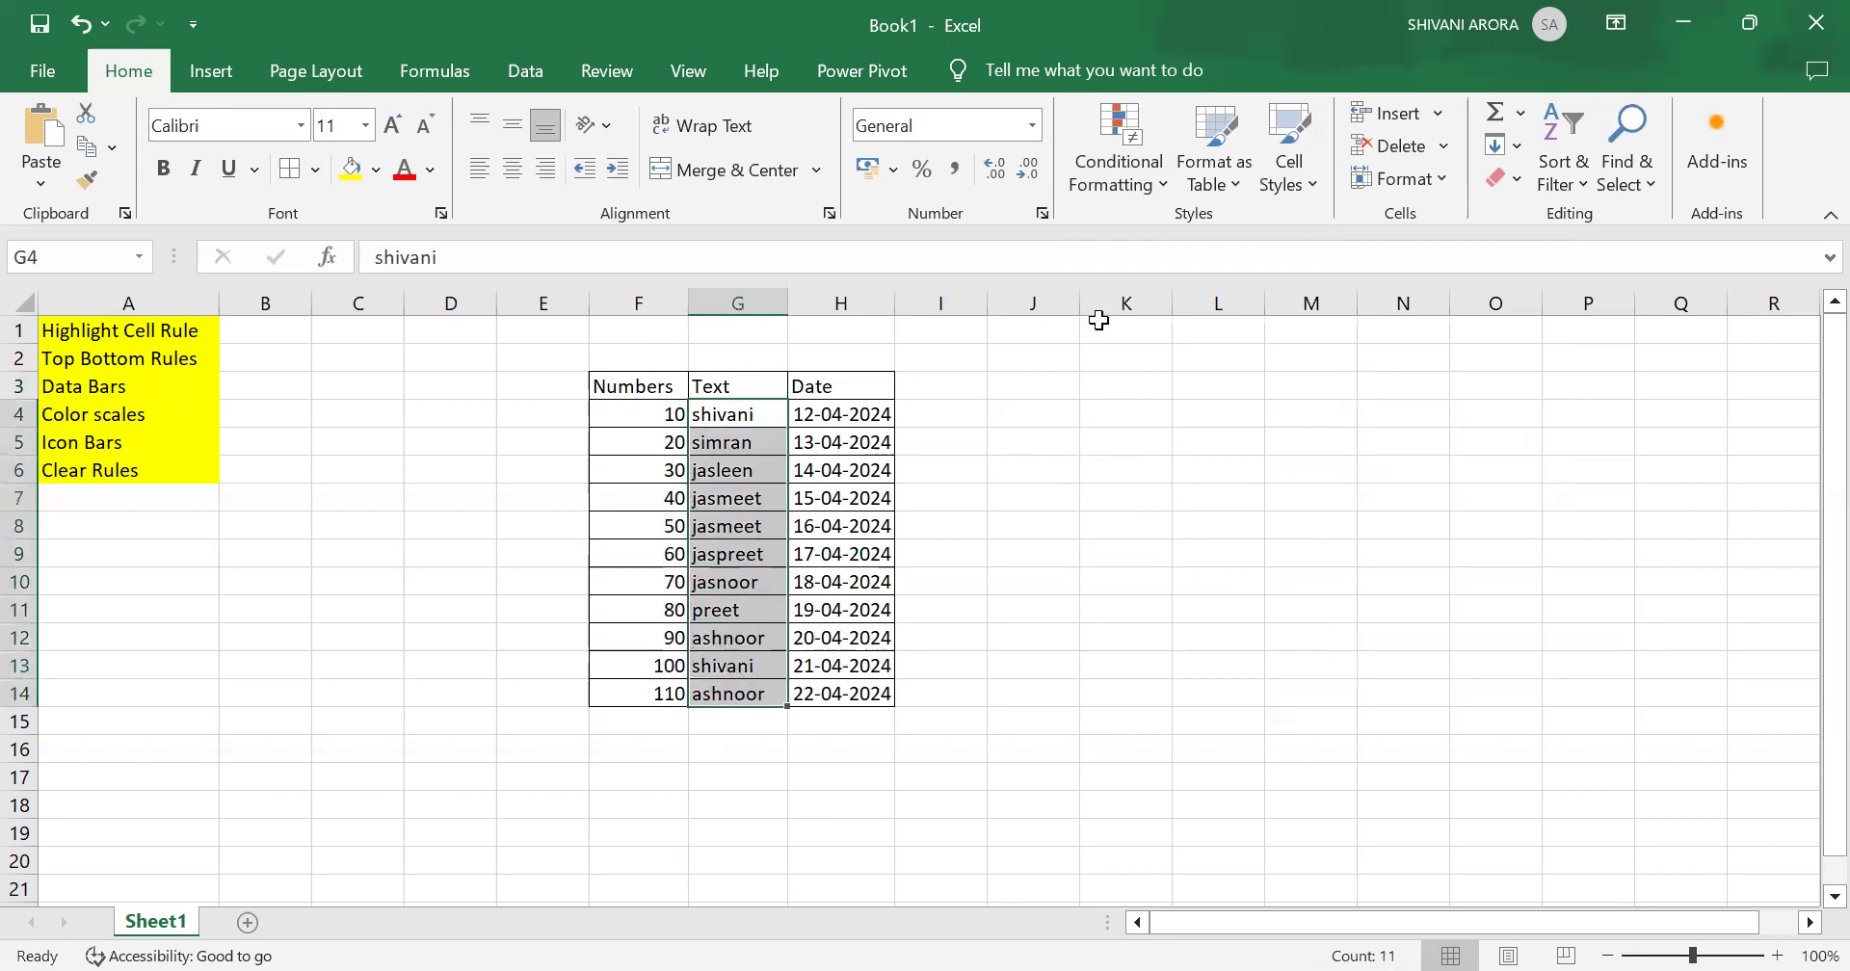
{"action": "left_click", "coordinate": [1117, 183]}
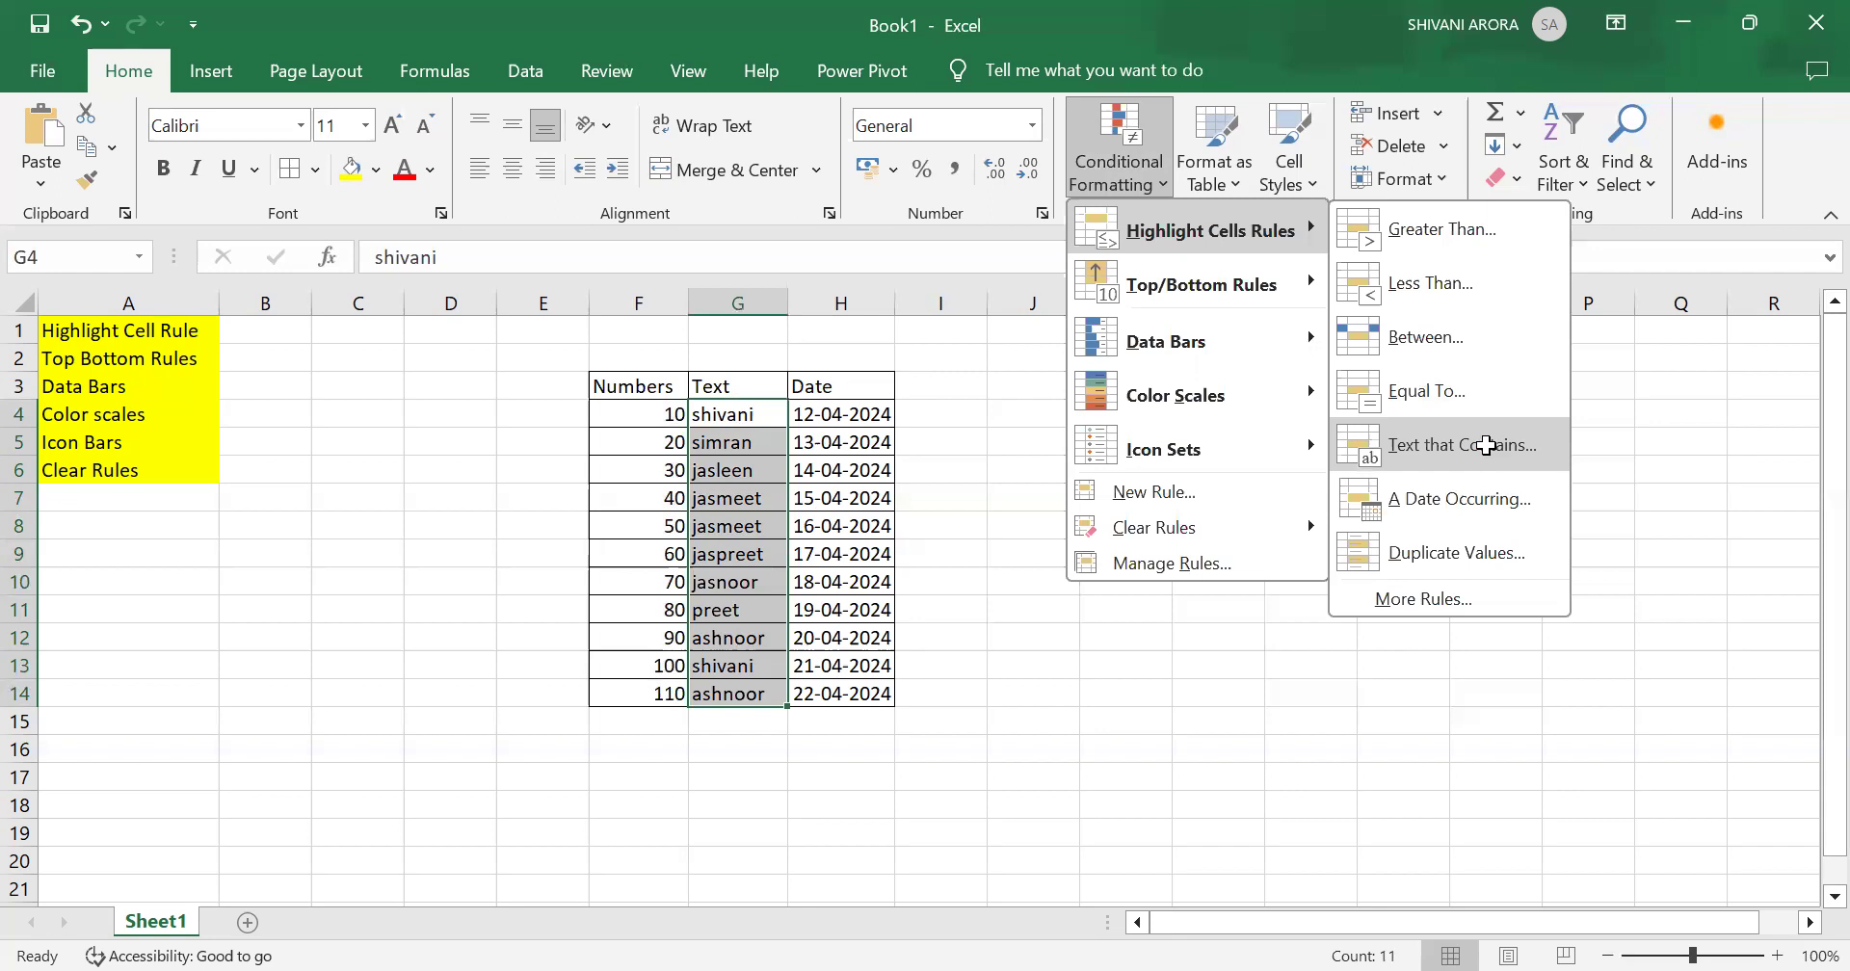
{"action": "left_click", "coordinate": [1486, 445]}
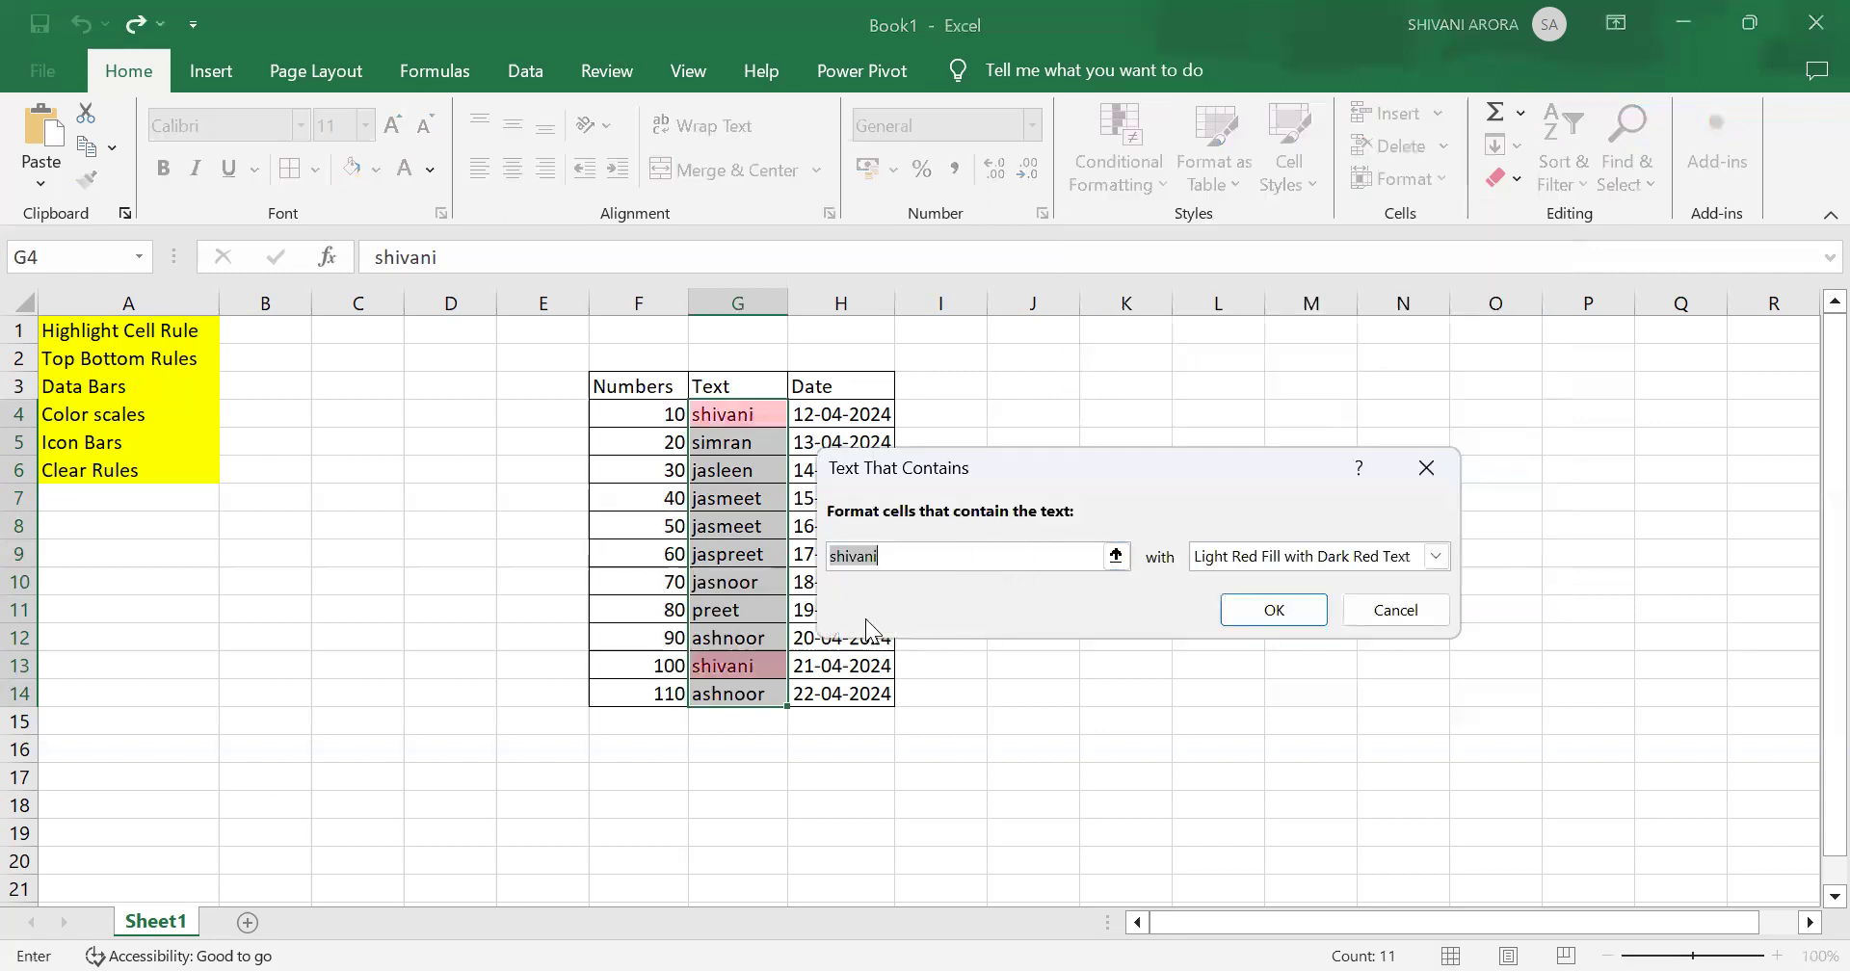
{"action": "left_click", "coordinate": [991, 559]}
{"action": "key", "text": "BackSpace"}
{"action": "key", "text": "BackSpace"}
{"action": "key", "text": "BackSpace"}
{"action": "key", "text": "BackSpace"}
{"action": "key", "text": "BackSpace"}
{"action": "key", "text": "BackSpace"}
{"action": "key", "text": "BackSpace"}
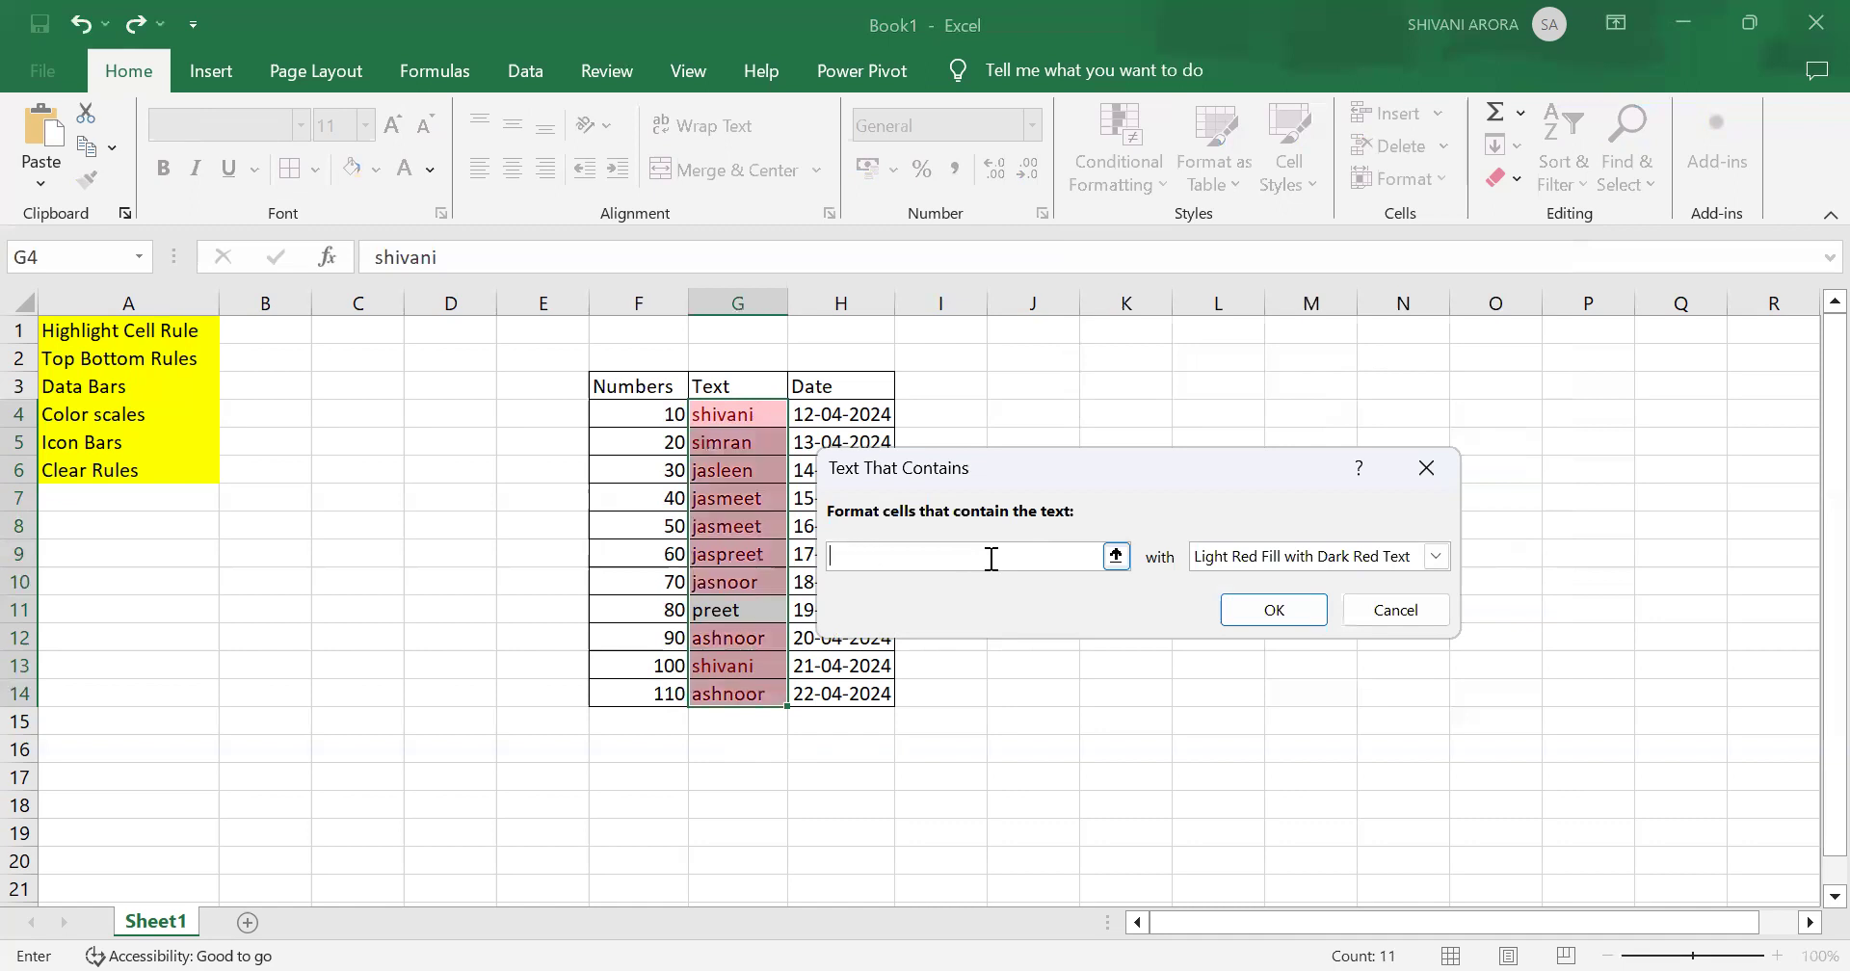
{"action": "type", "text": "simran"}
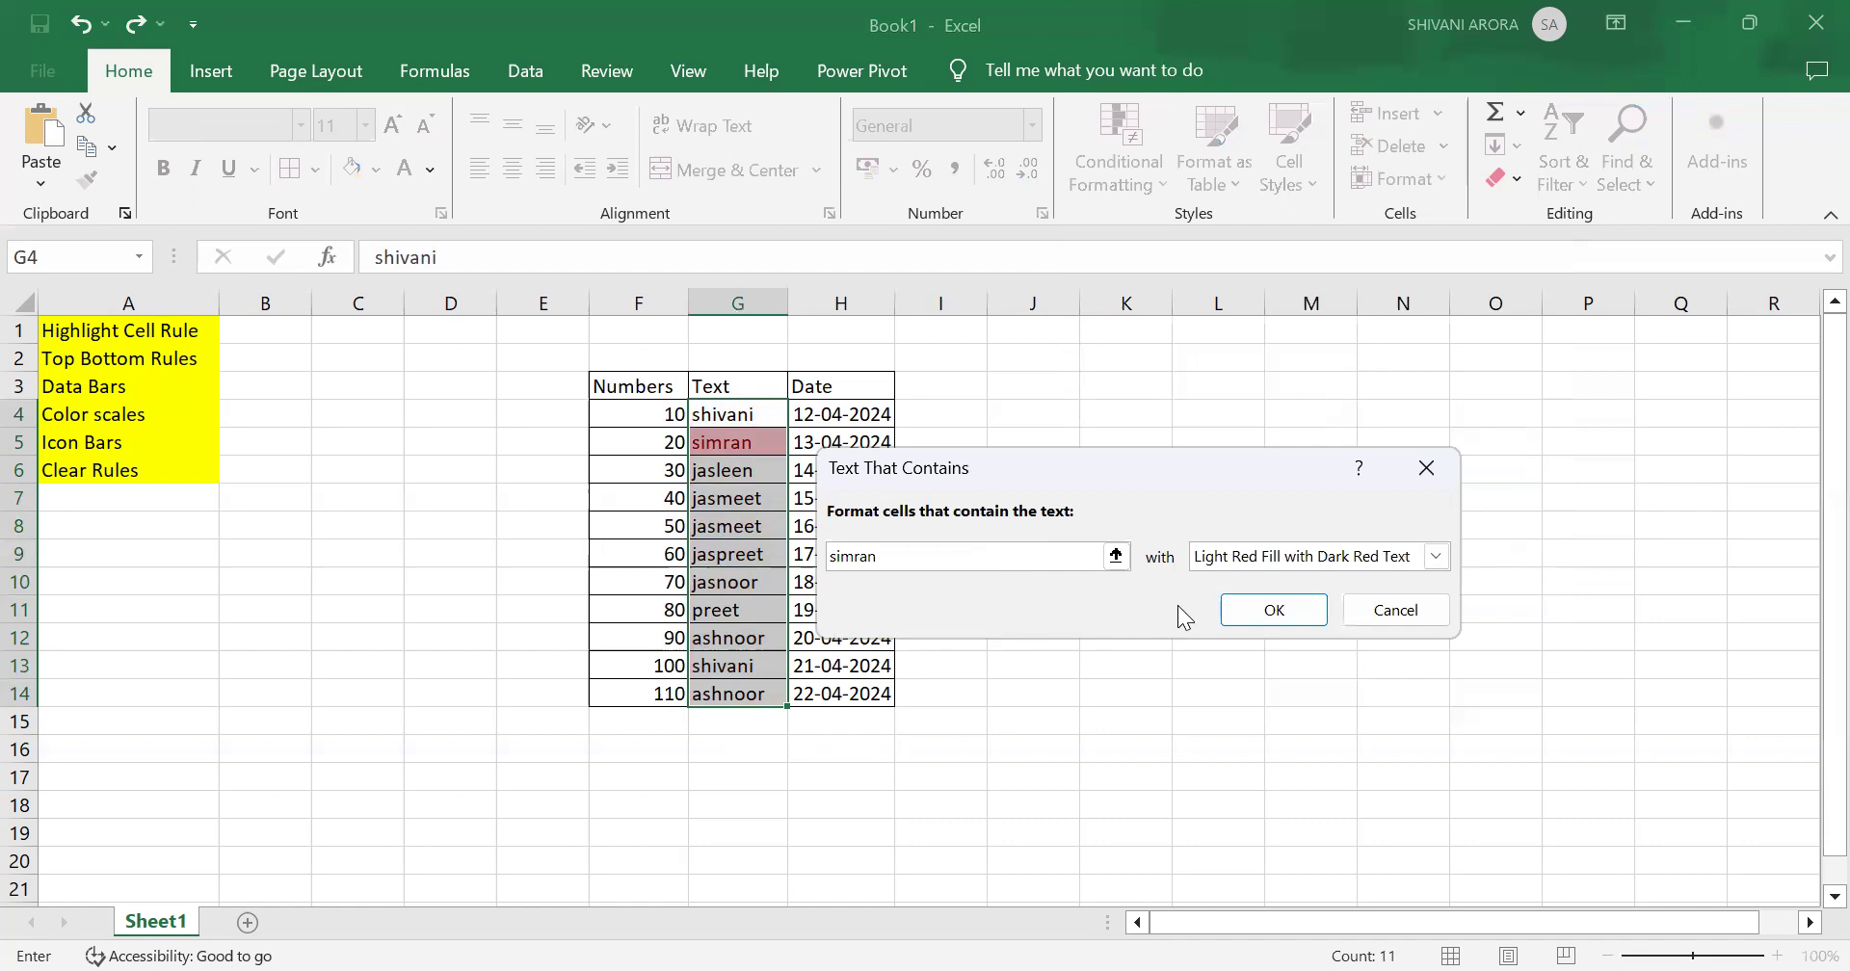
{"action": "left_click", "coordinate": [1288, 611]}
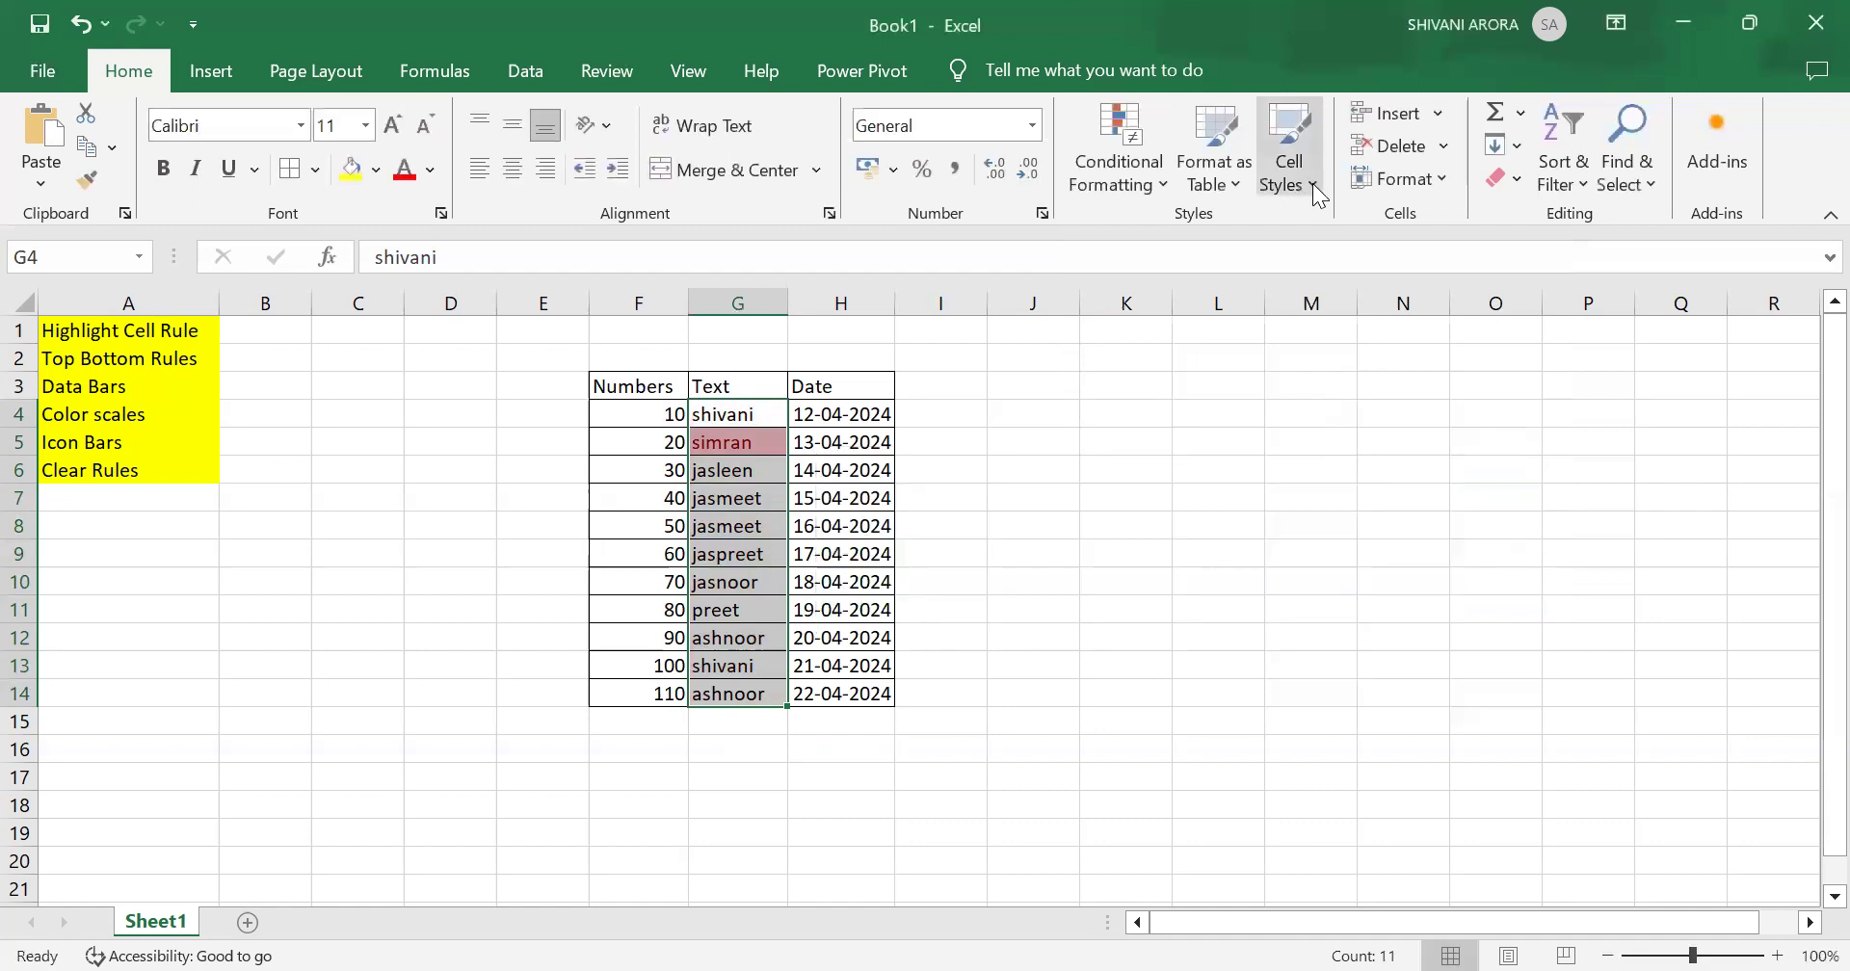
Step: Add a Text that Contains rule highlighting cells containing the name in G12 with Light Red Fill with Dark Red Text
{"action": "left_click", "coordinate": [1121, 181]}
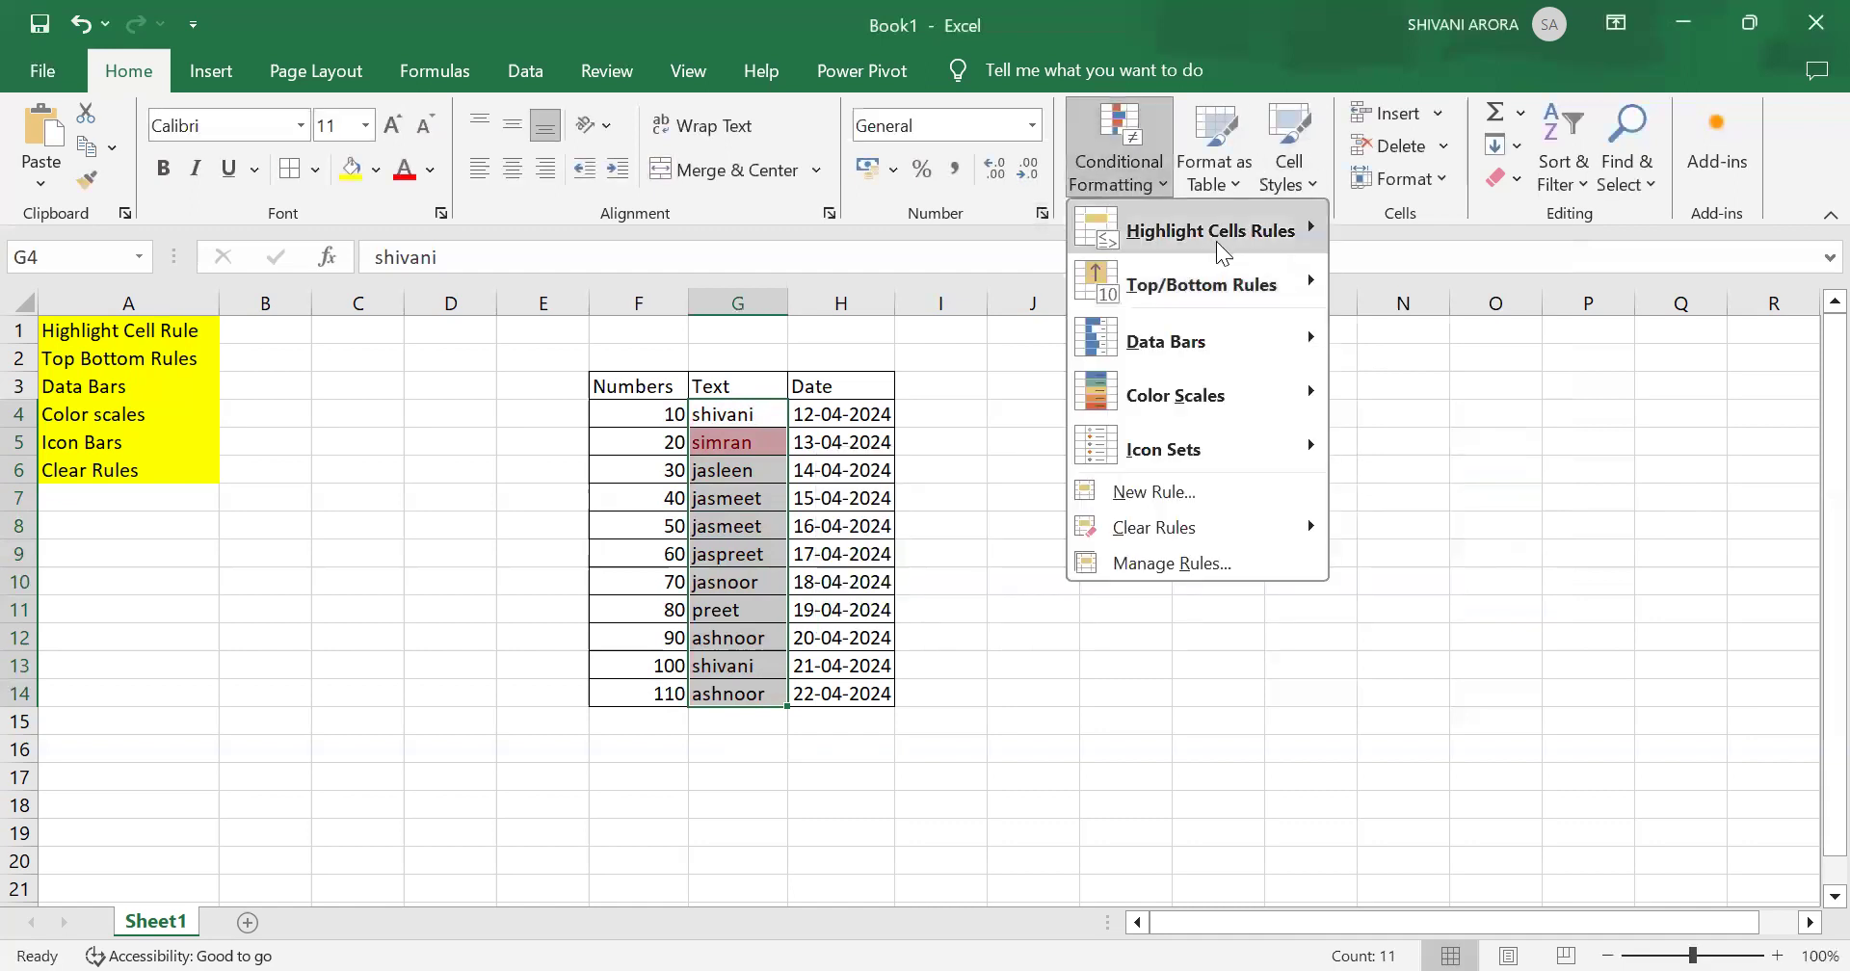
{"action": "mouse_move", "coordinate": [1224, 237]}
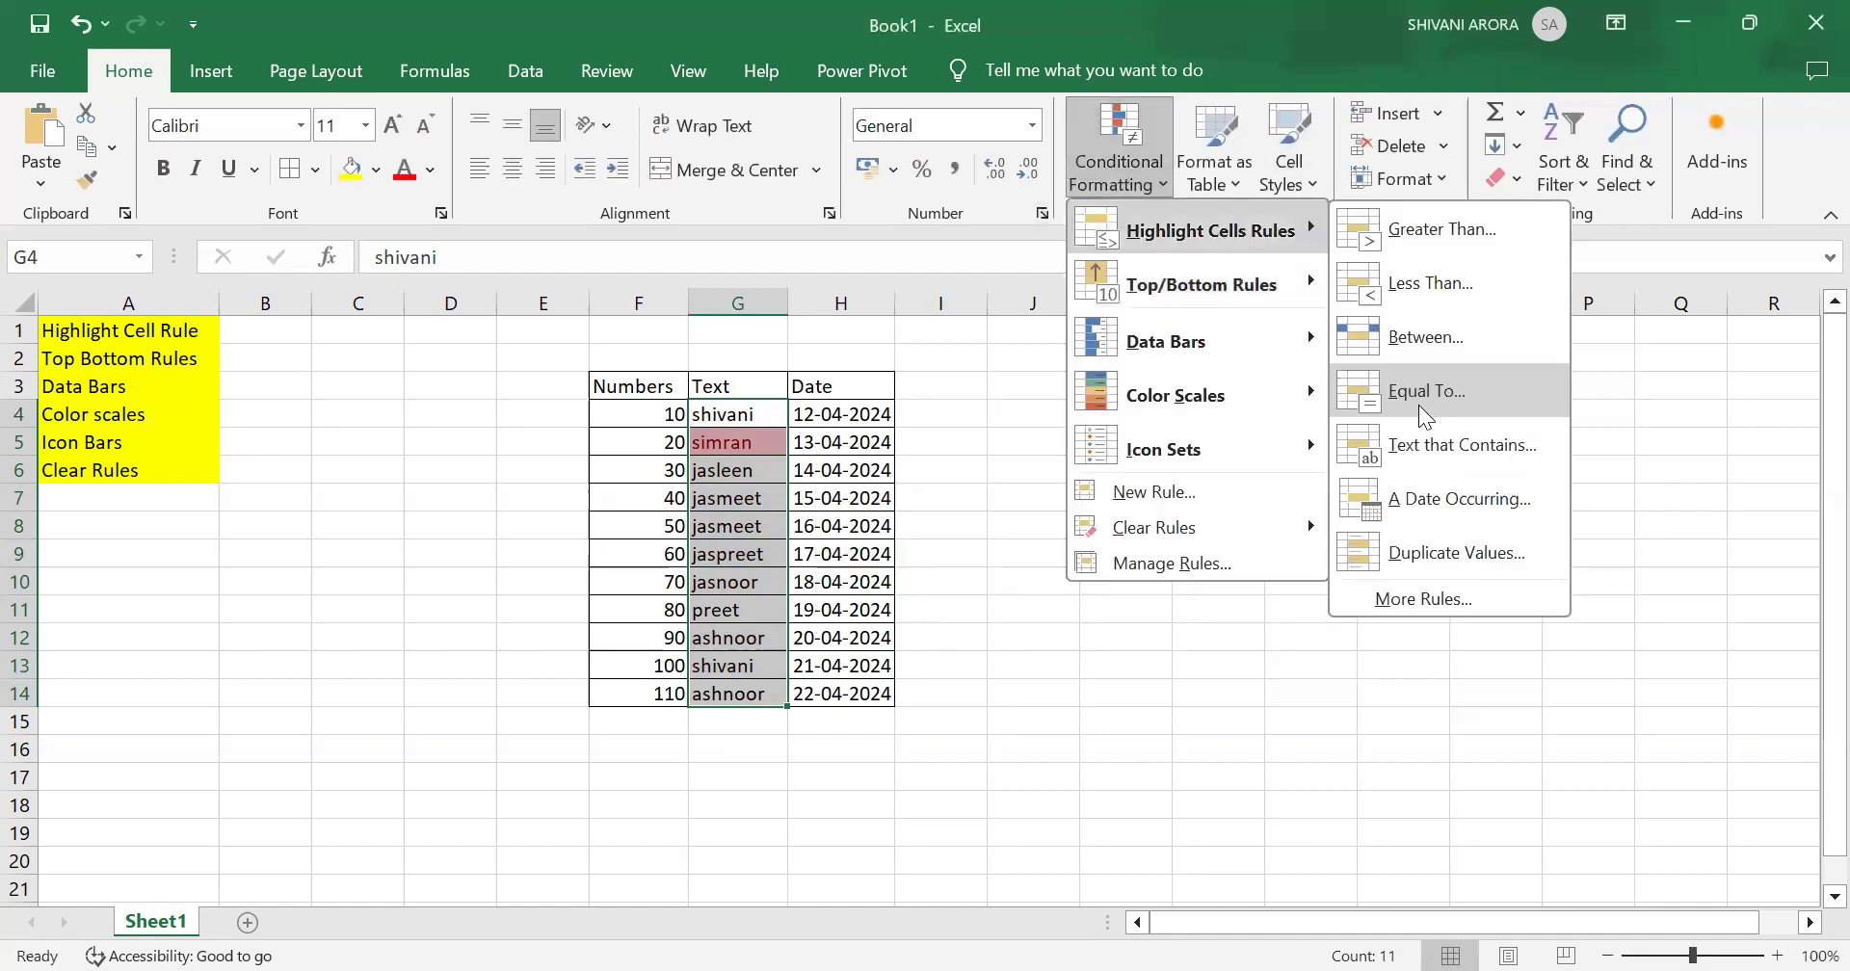
{"action": "left_click", "coordinate": [1463, 445]}
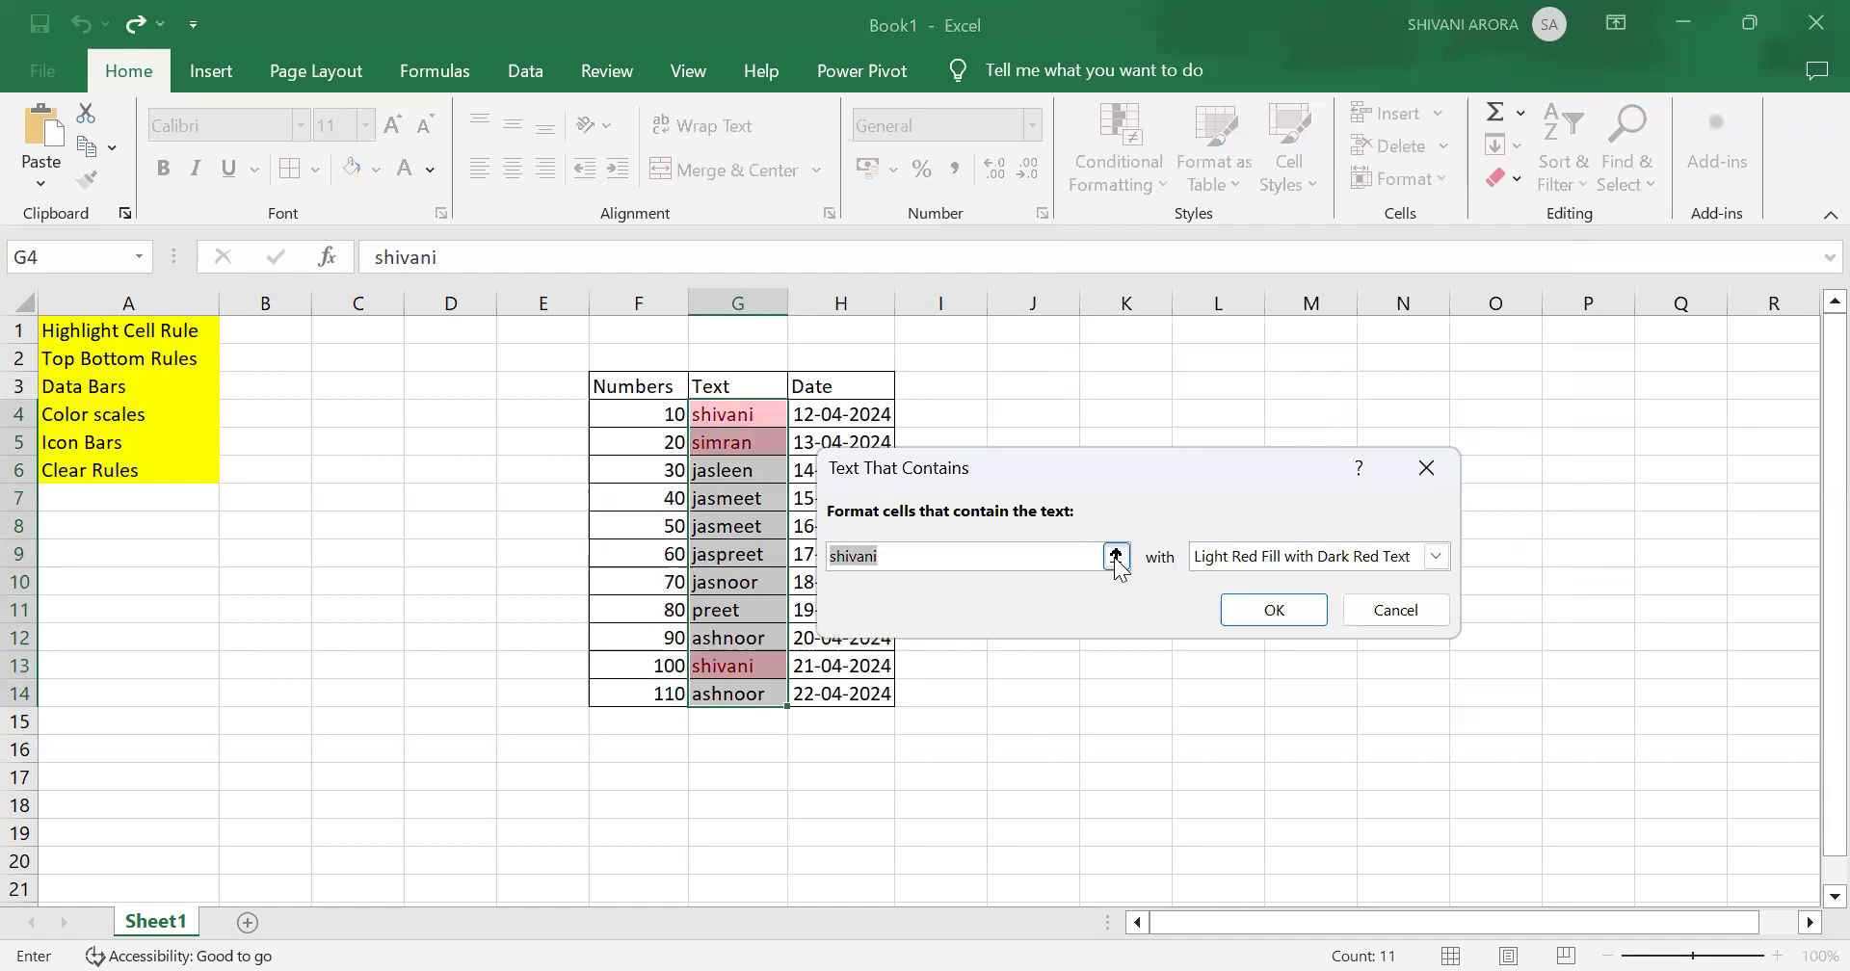
{"action": "left_click", "coordinate": [1116, 556]}
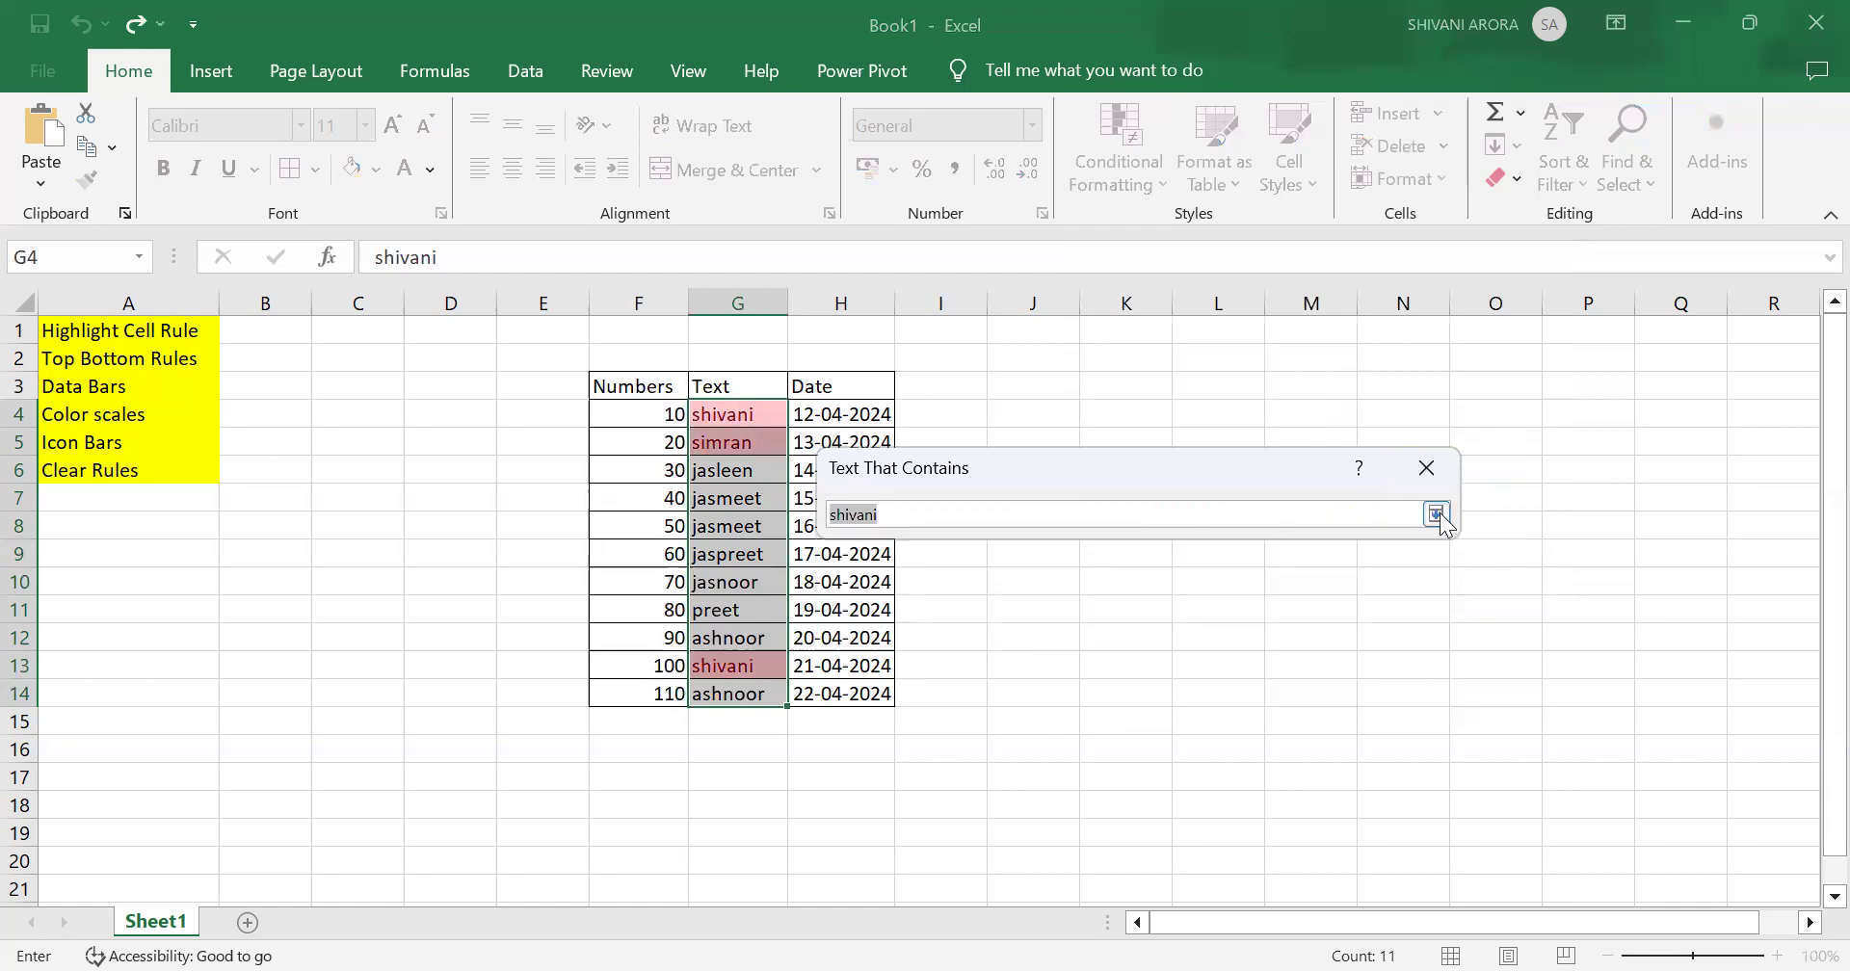
{"action": "left_click", "coordinate": [1436, 514]}
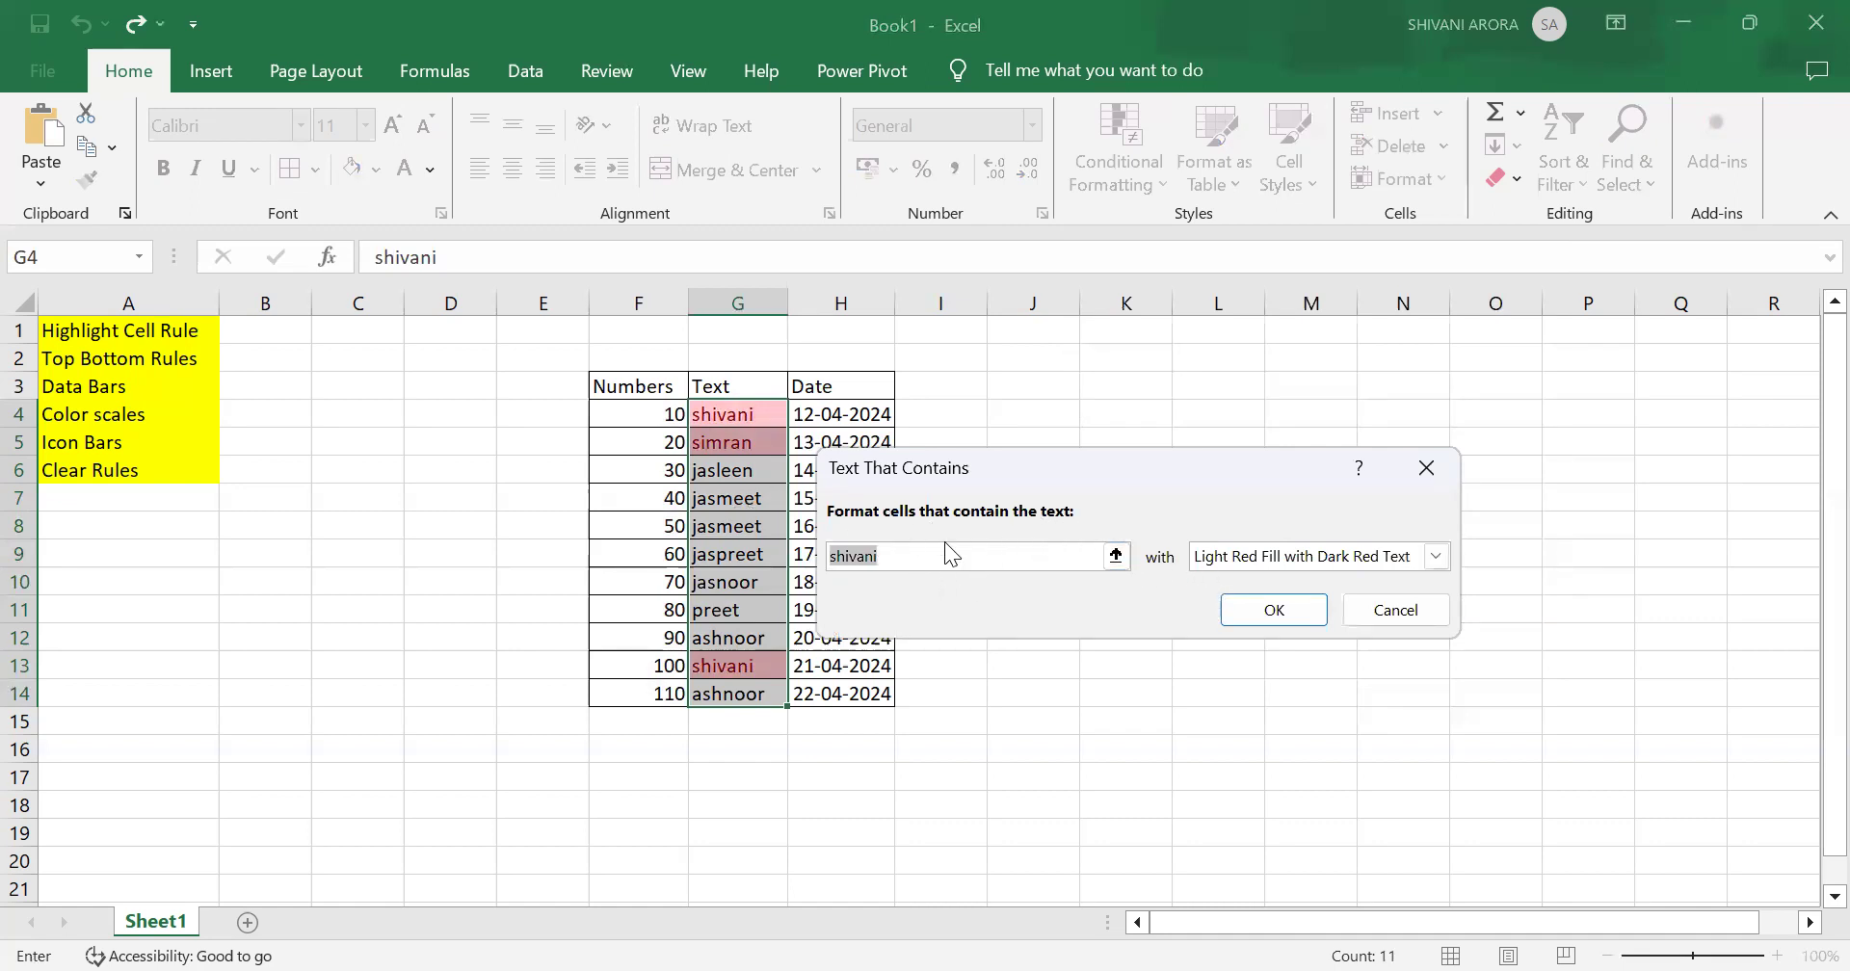
{"action": "key", "text": "BackSpace"}
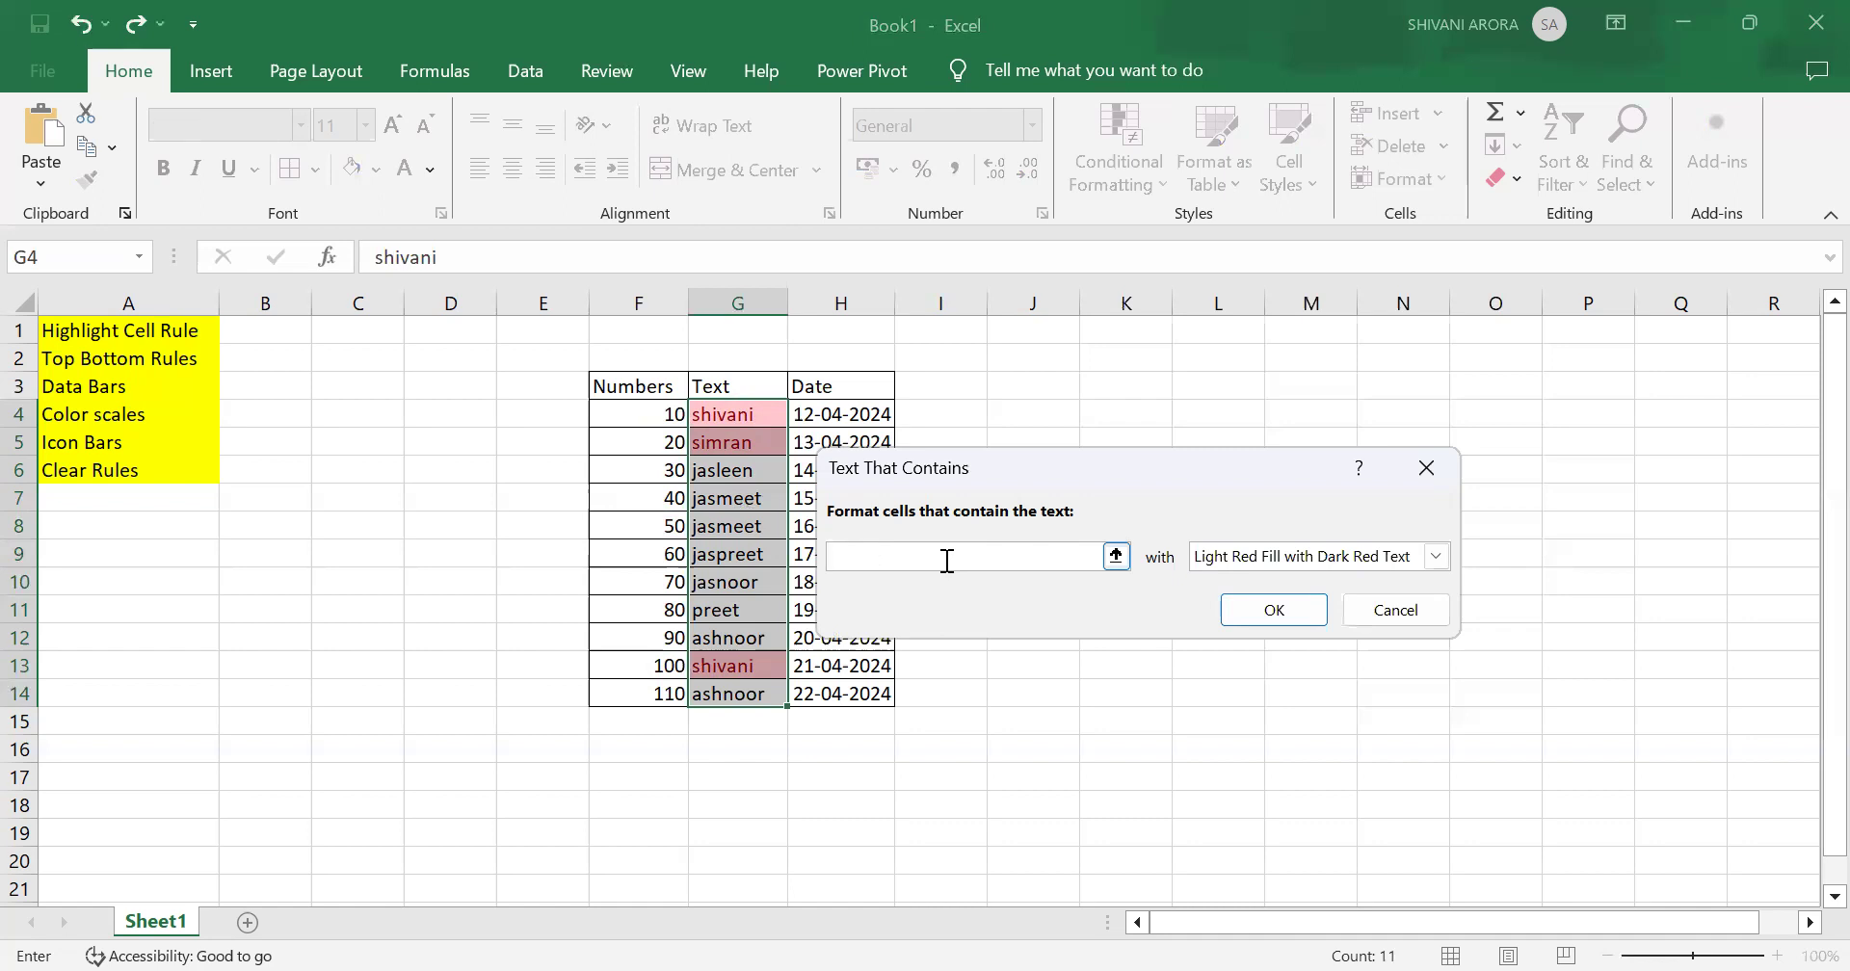
{"action": "type", "text": "ashnoor"}
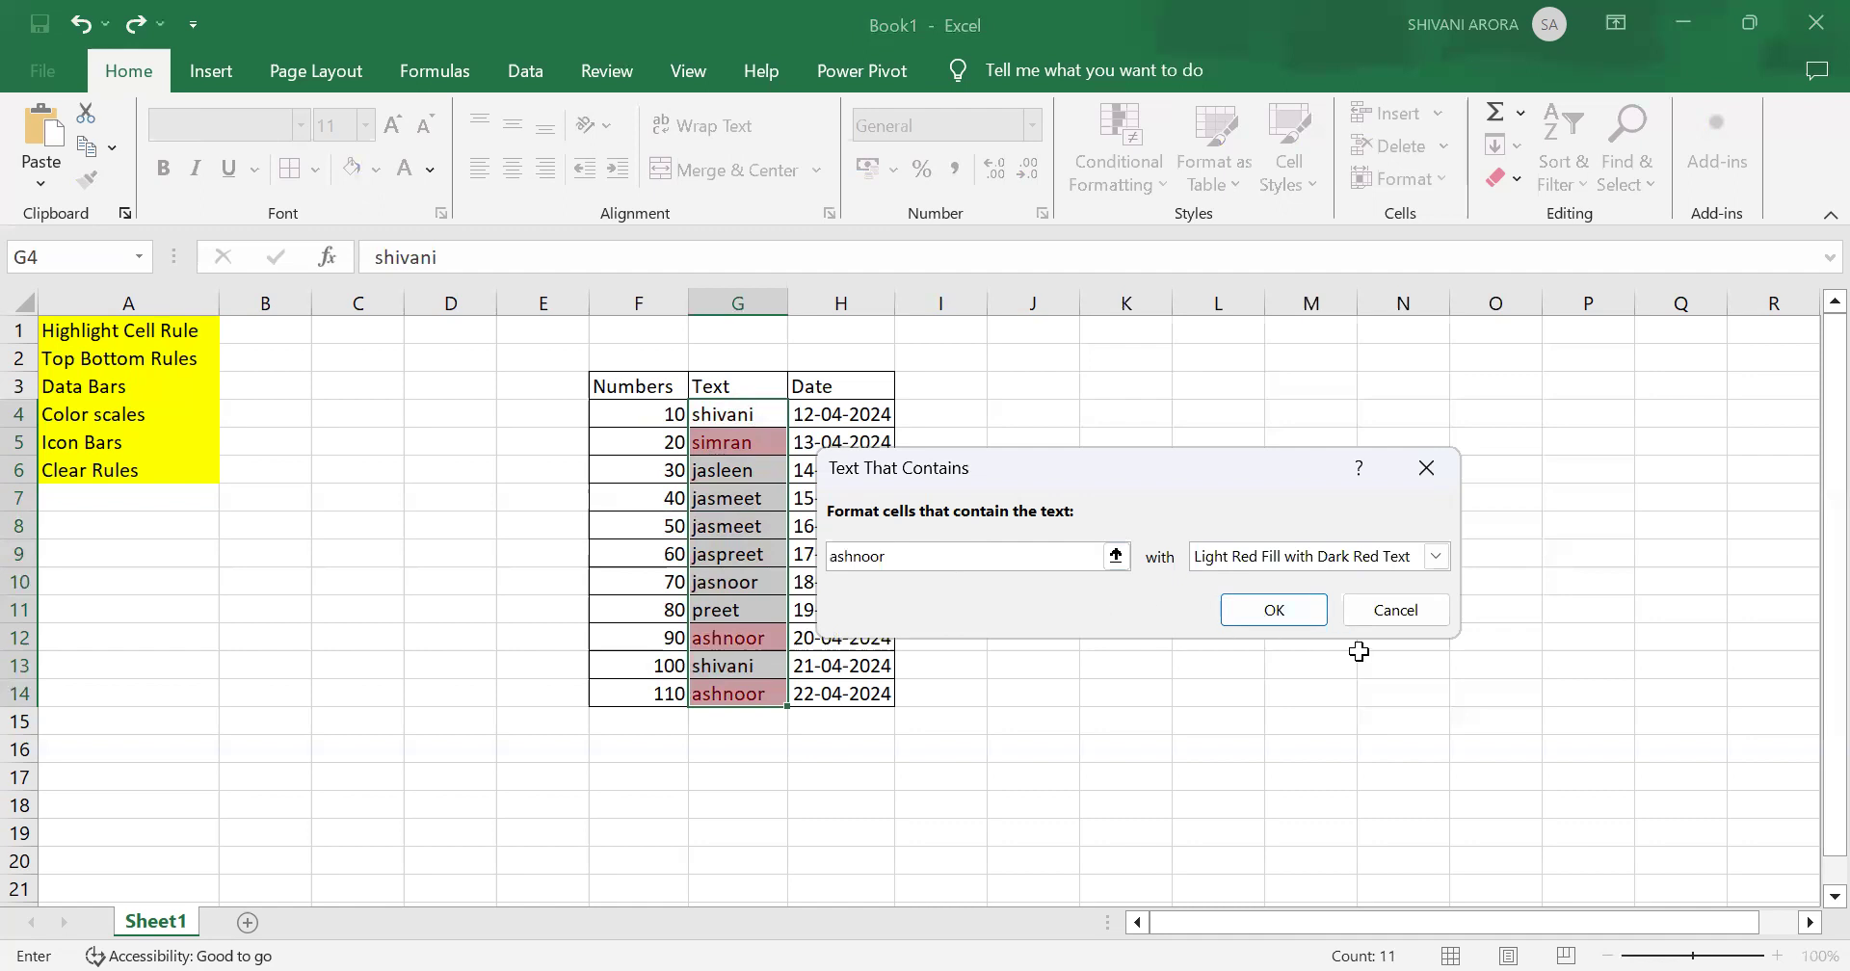
{"action": "left_click", "coordinate": [1282, 617]}
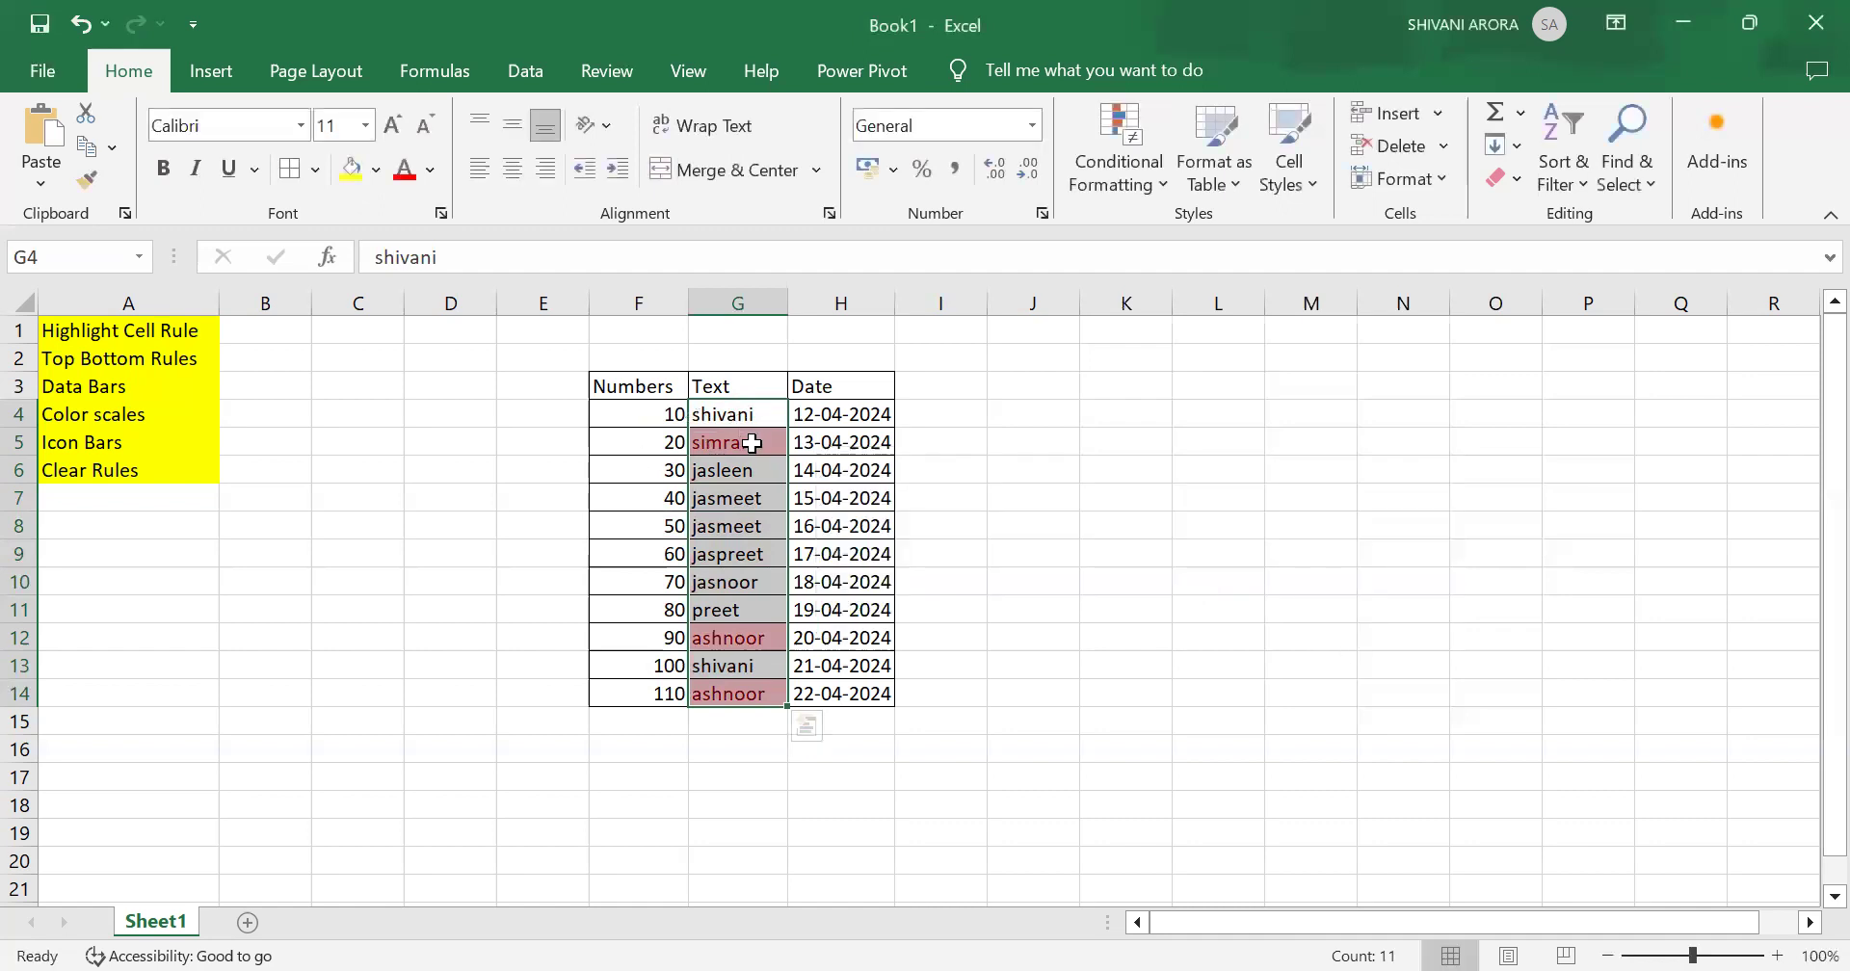
Step: Clear the conditional formatting rules from the selected Text cells
{"action": "left_click", "coordinate": [1106, 145]}
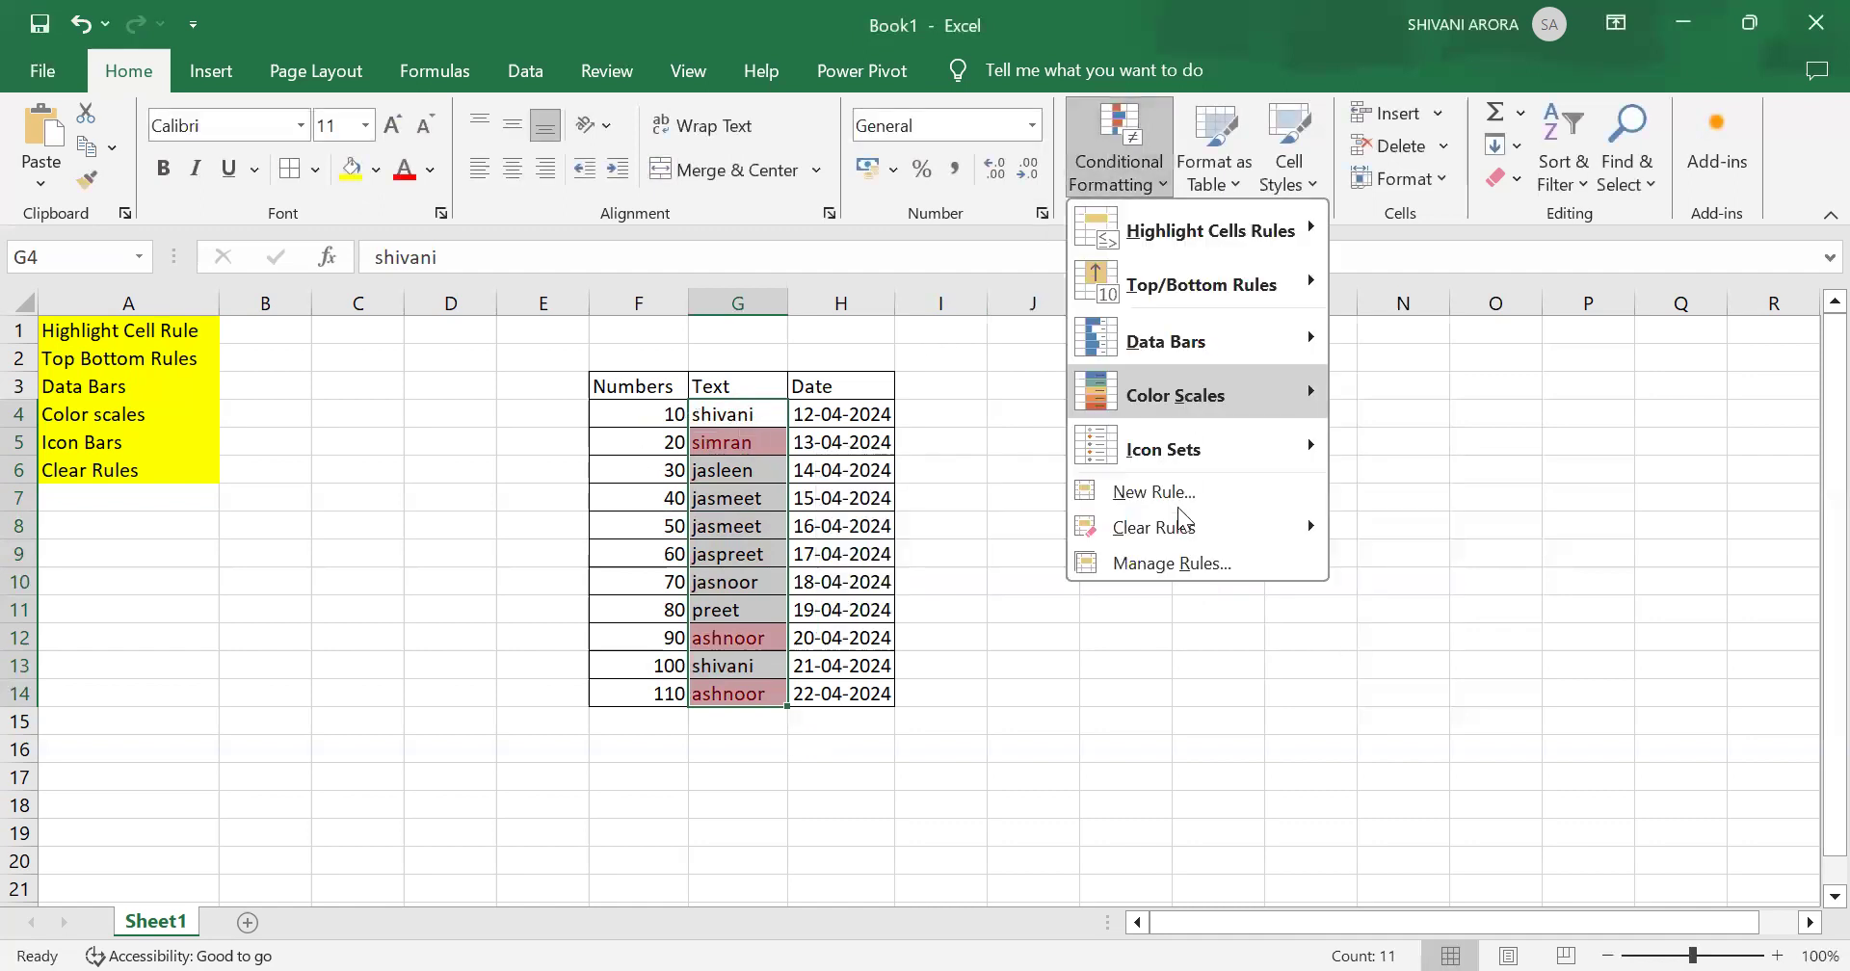
{"action": "left_click", "coordinate": [1315, 528]}
{"action": "left_click", "coordinate": [1397, 536]}
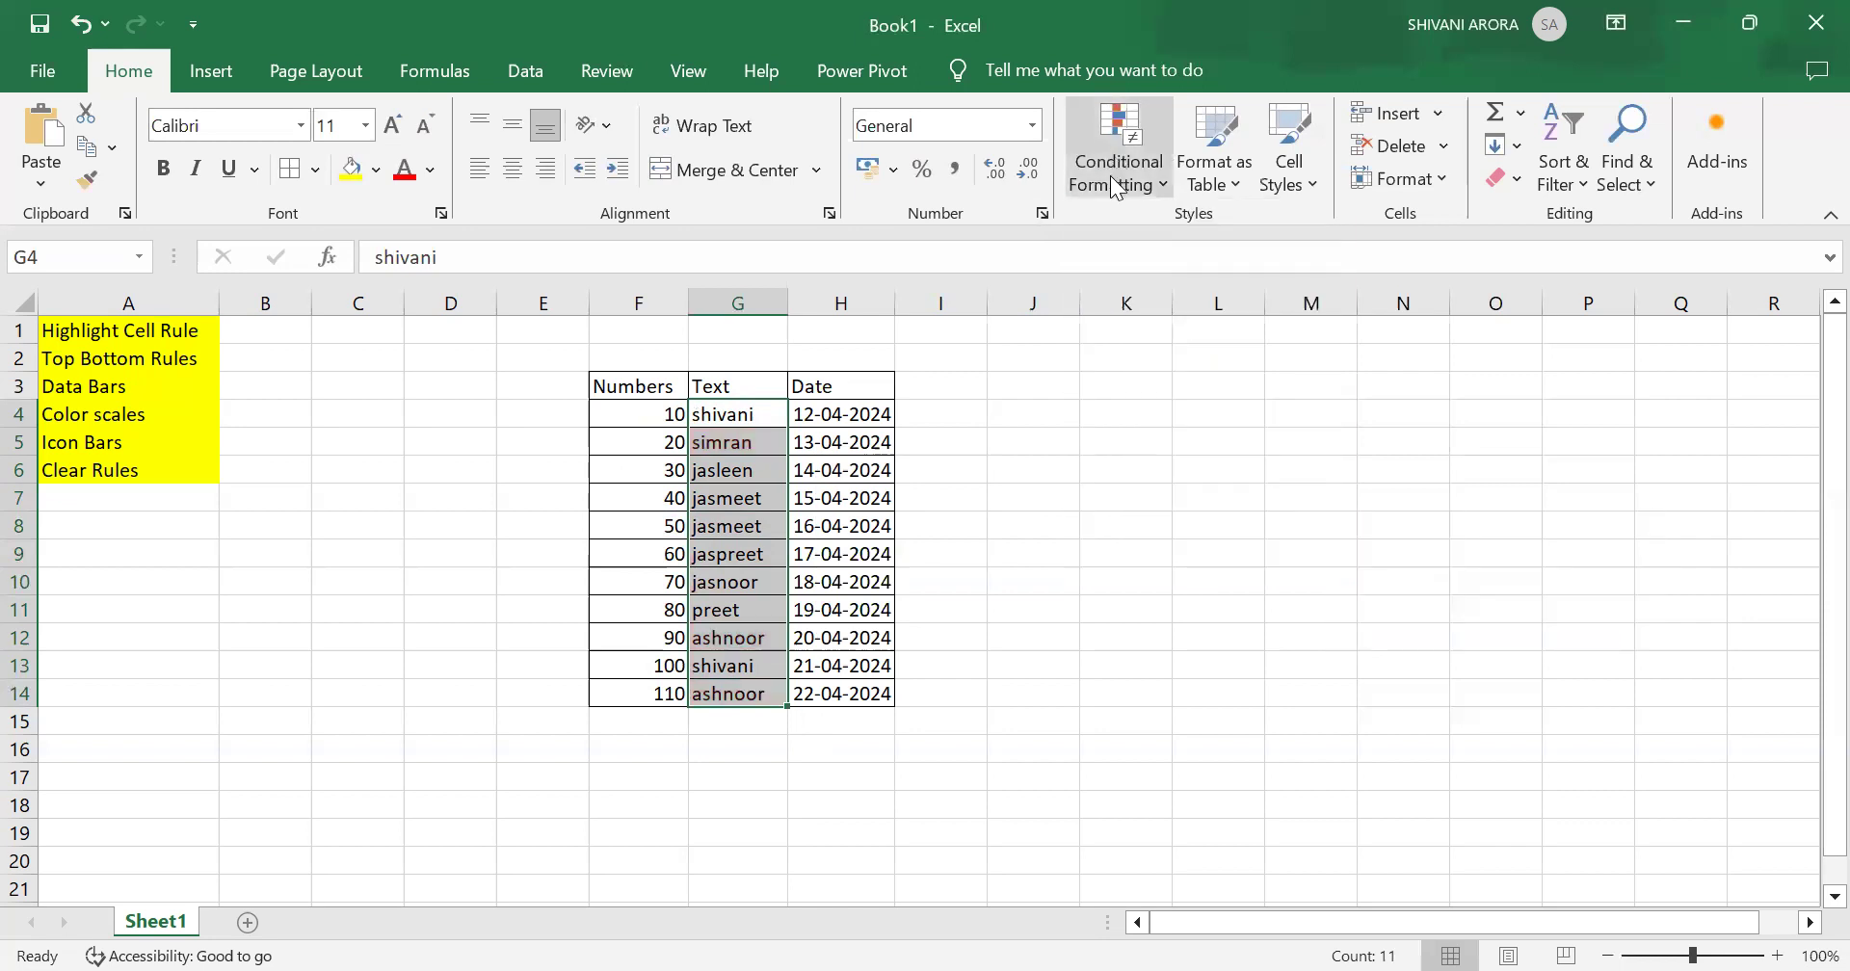
Step: Highlight the Unique values in the selected Text cells with Light Red Fill with Dark Red Text
{"action": "left_click", "coordinate": [1155, 140]}
{"action": "left_click", "coordinate": [1306, 231]}
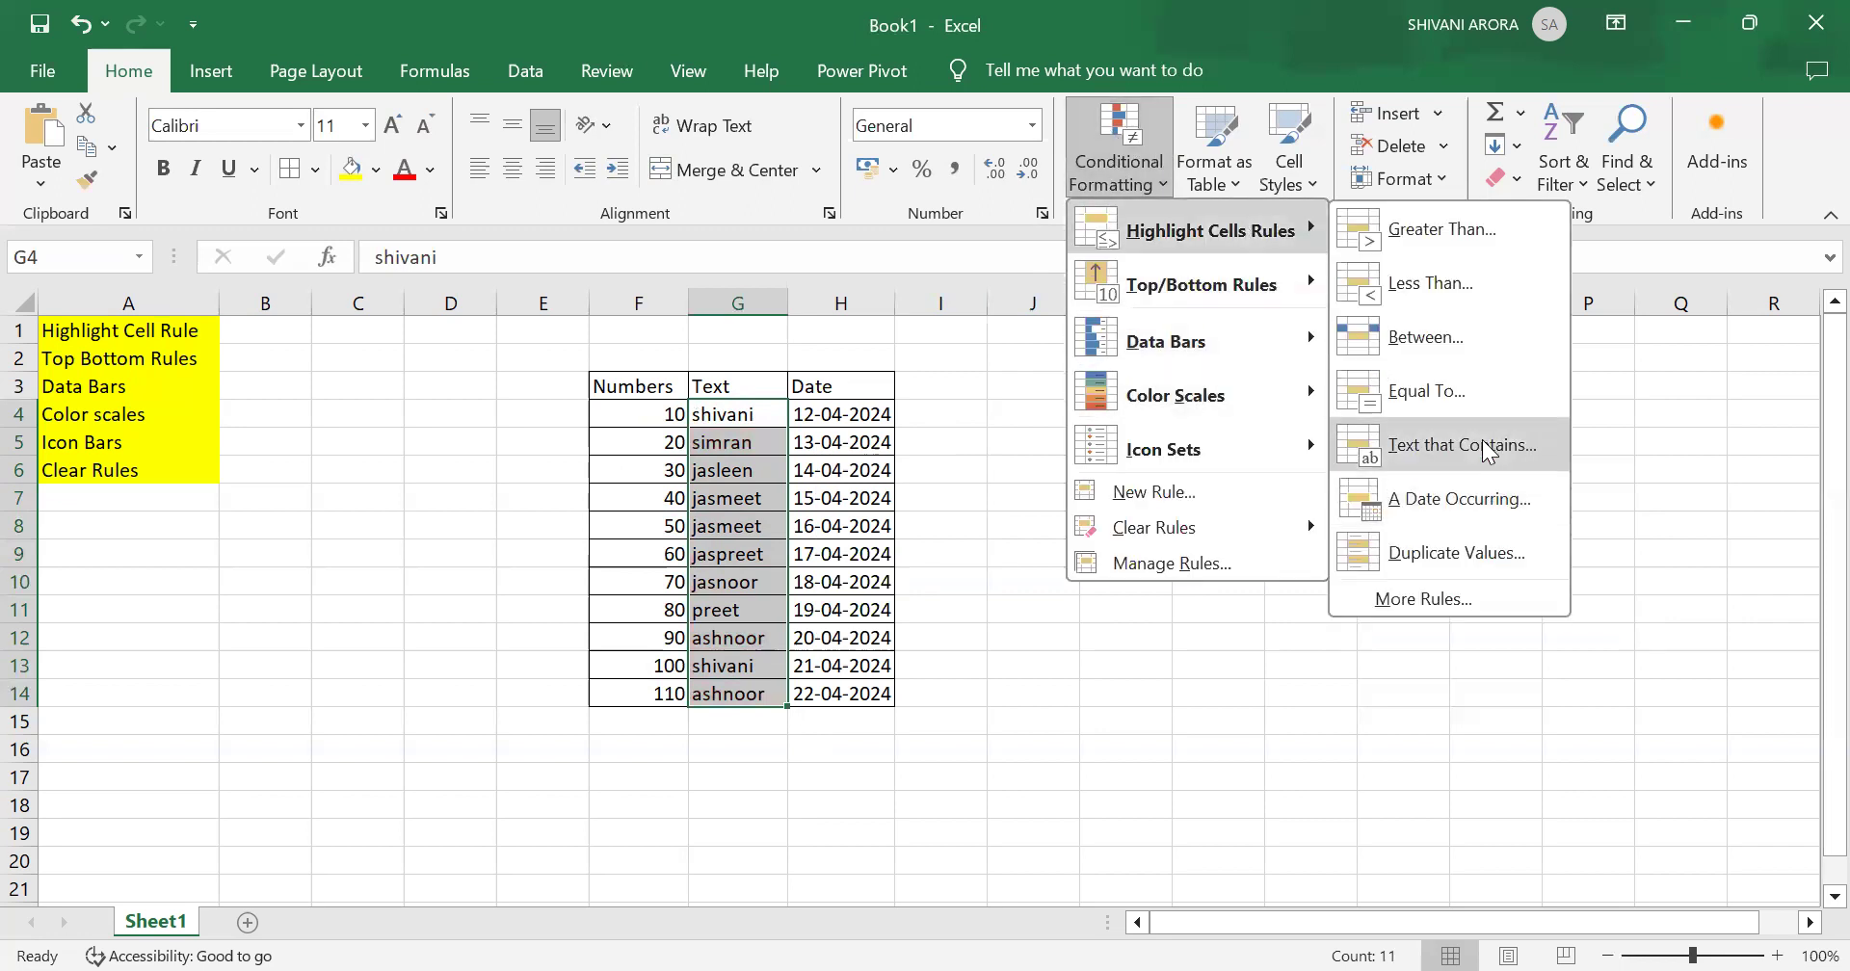
{"action": "left_click", "coordinate": [1491, 555]}
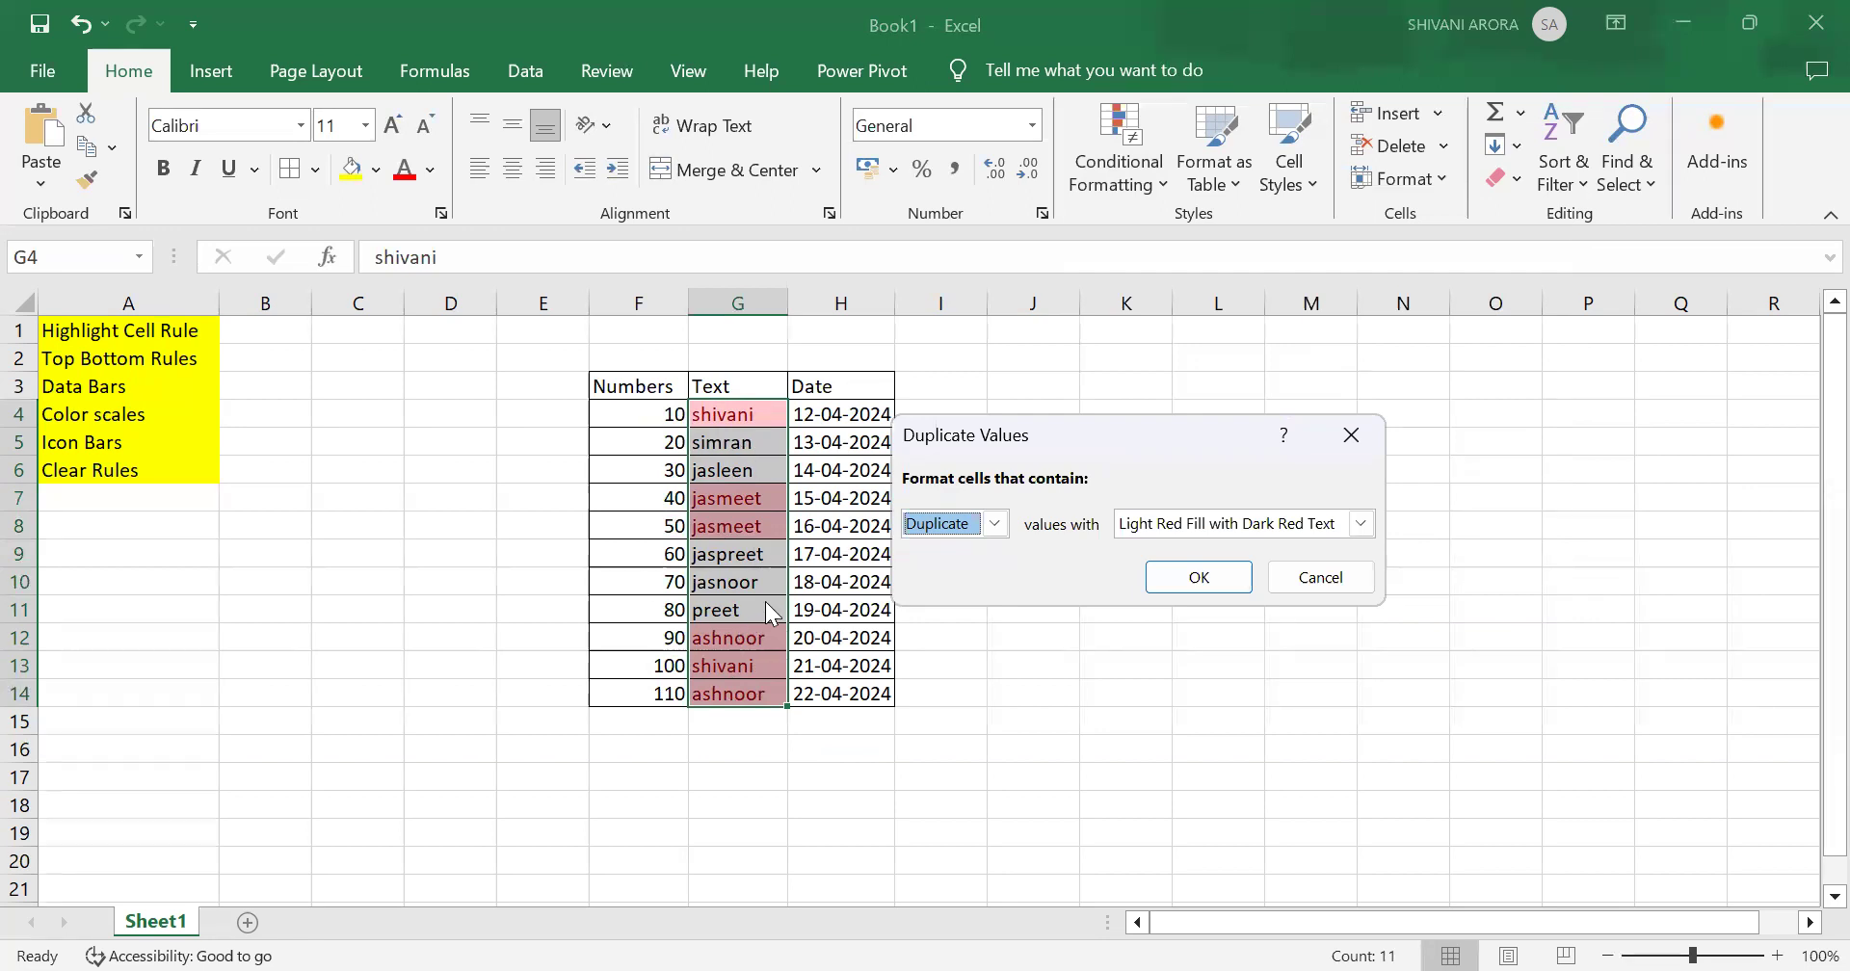
{"action": "left_click", "coordinate": [994, 526]}
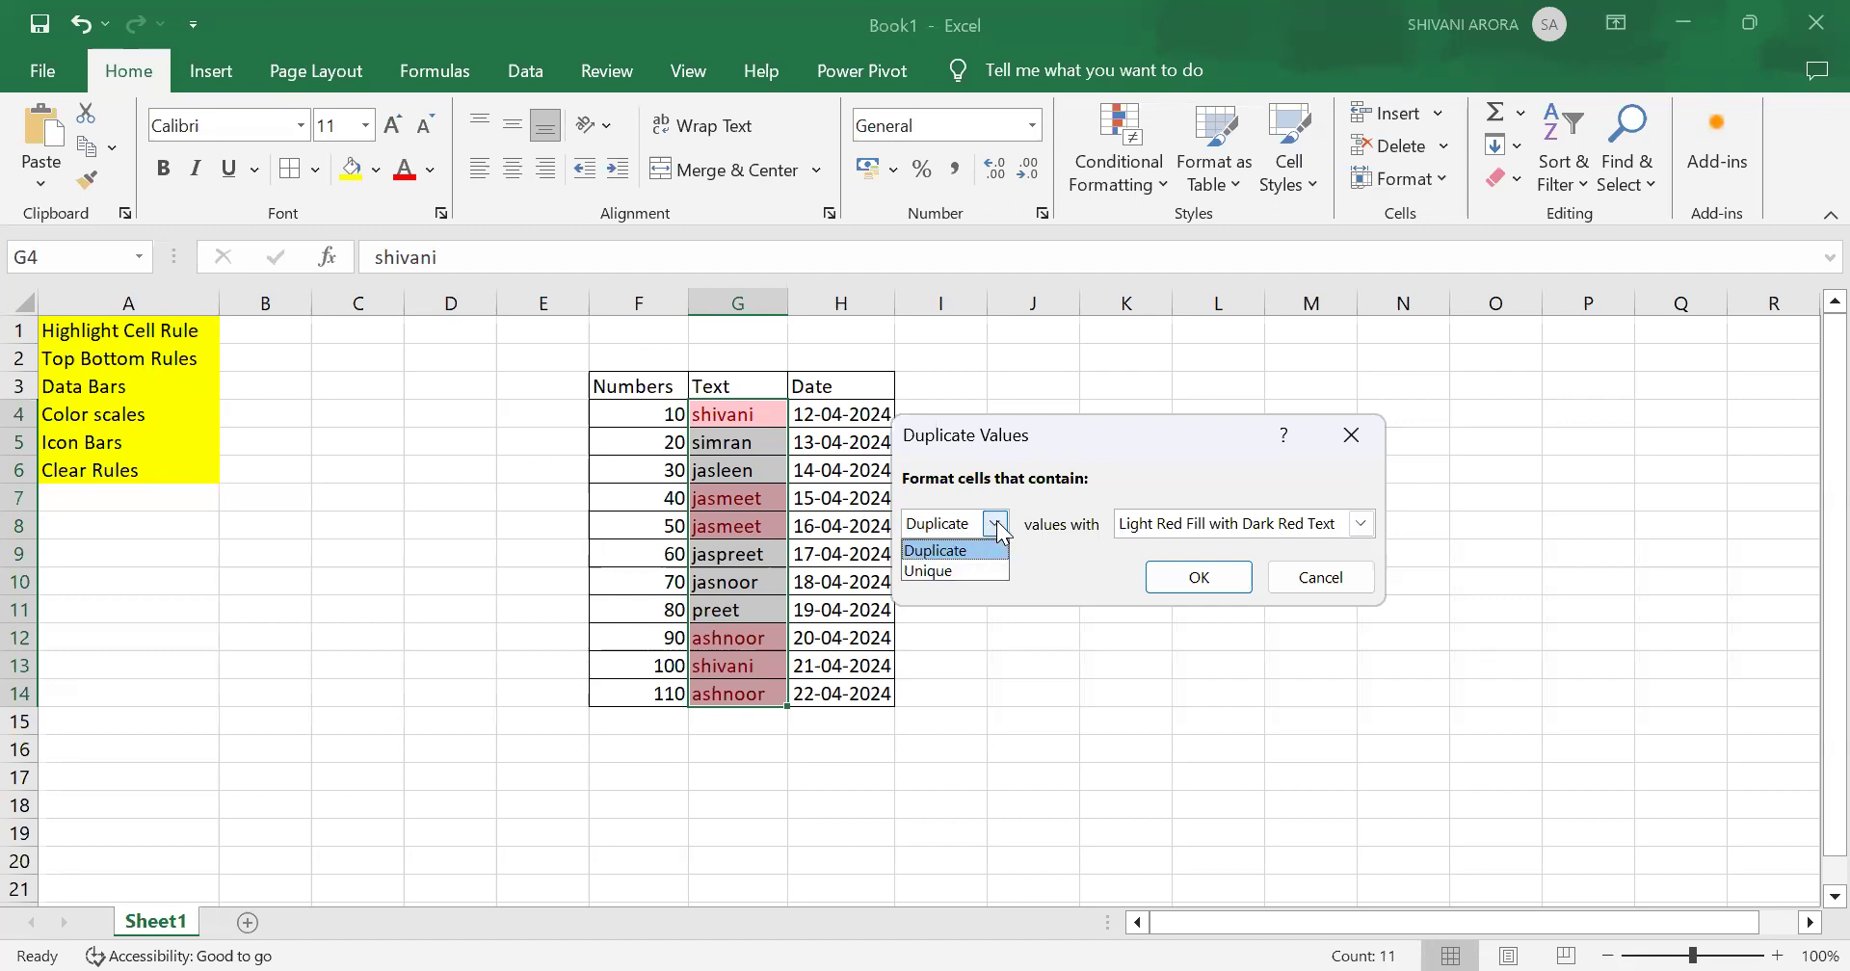
{"action": "left_click", "coordinate": [953, 571]}
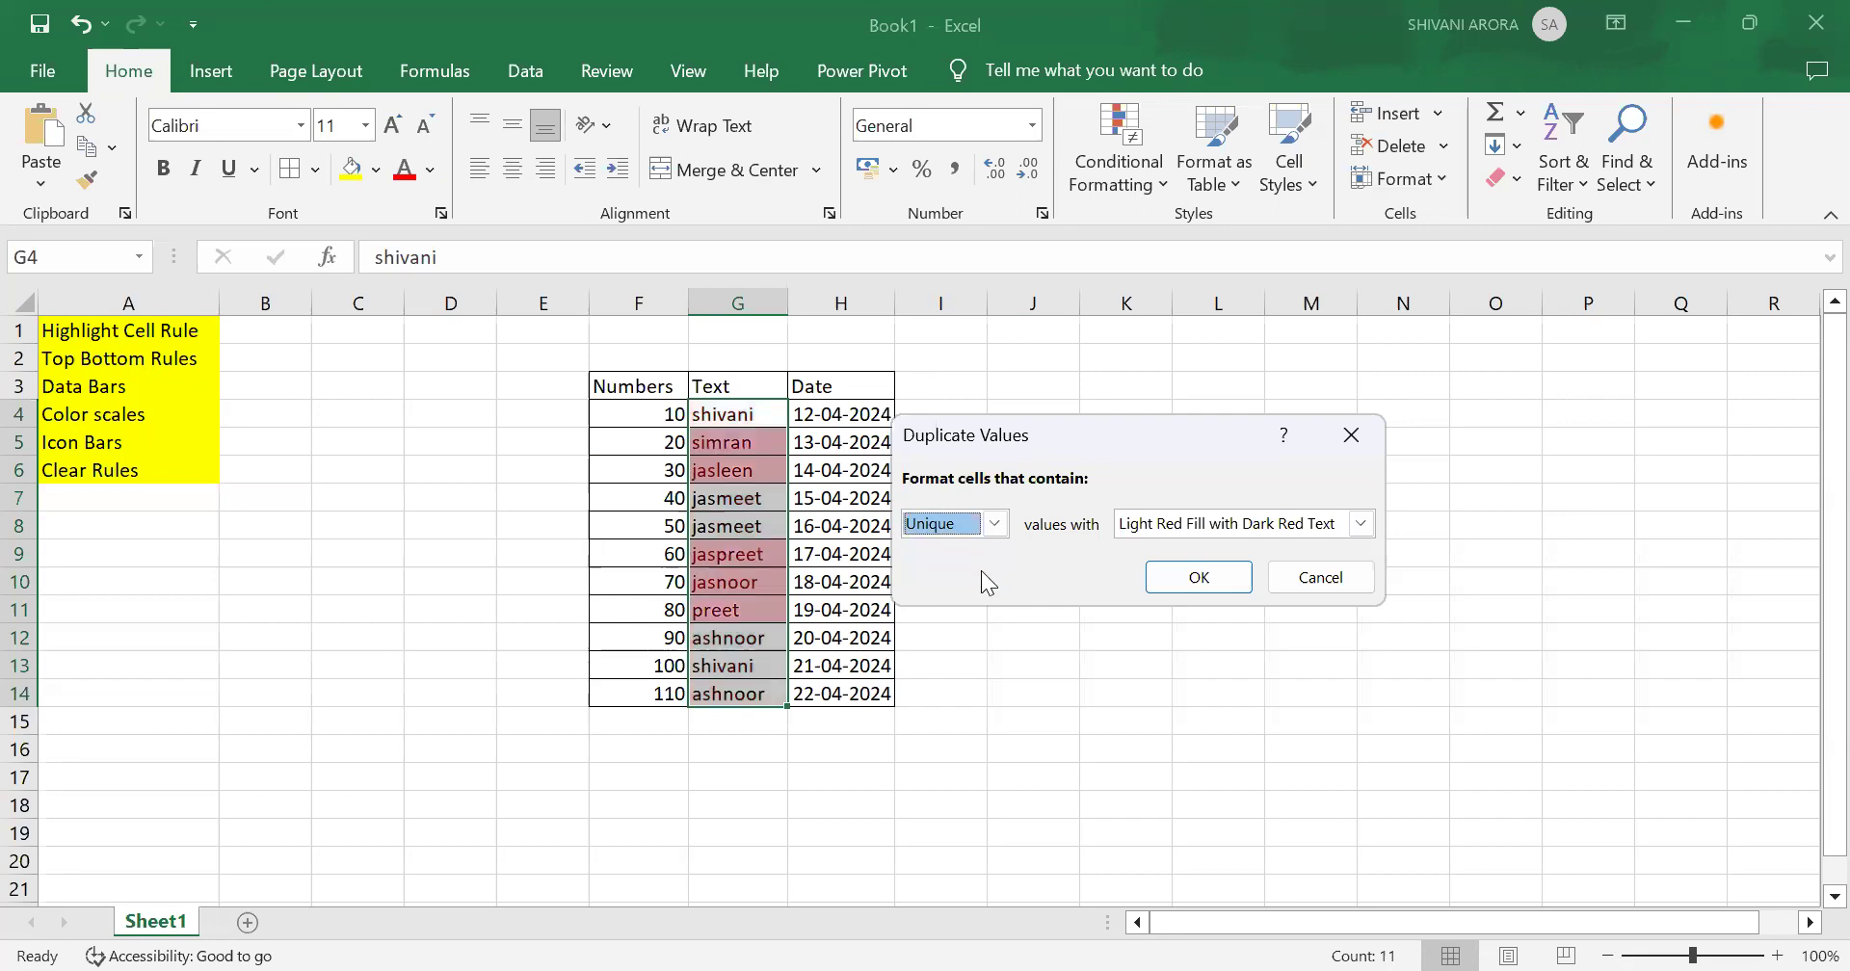
{"action": "left_click", "coordinate": [1208, 577]}
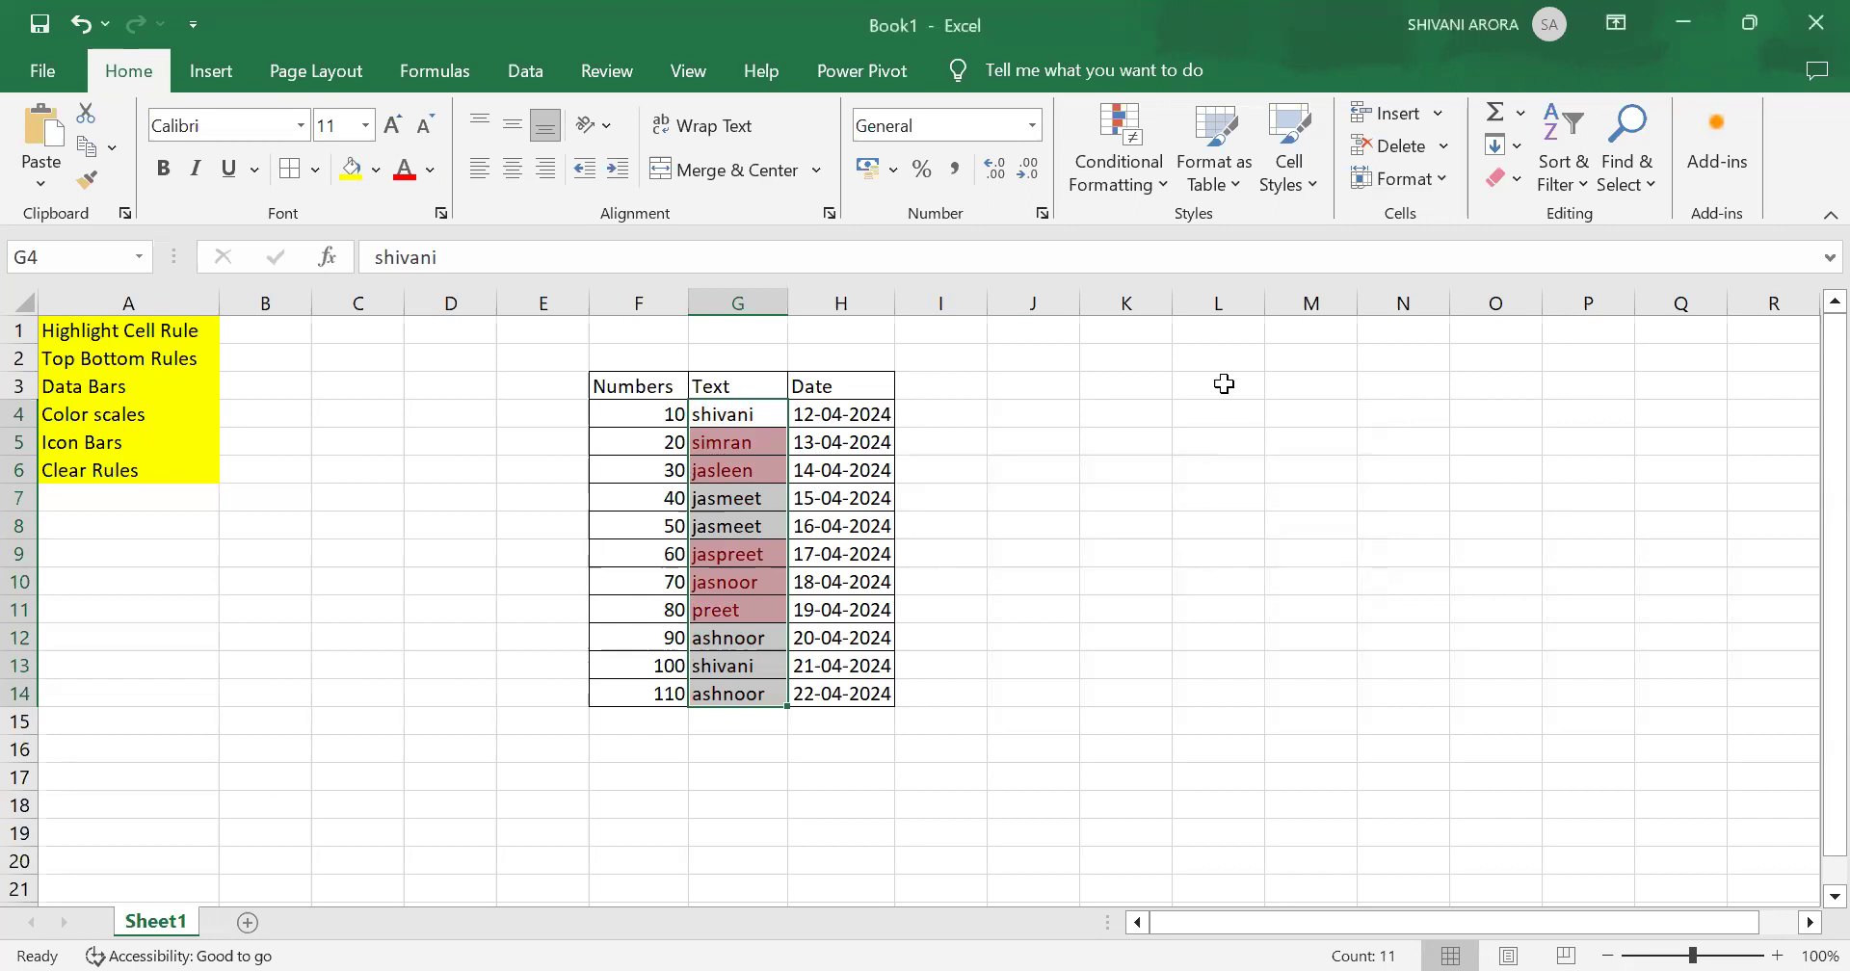
Step: Clear the conditional formatting rules from the selected Text cells
{"action": "left_click", "coordinate": [1114, 161]}
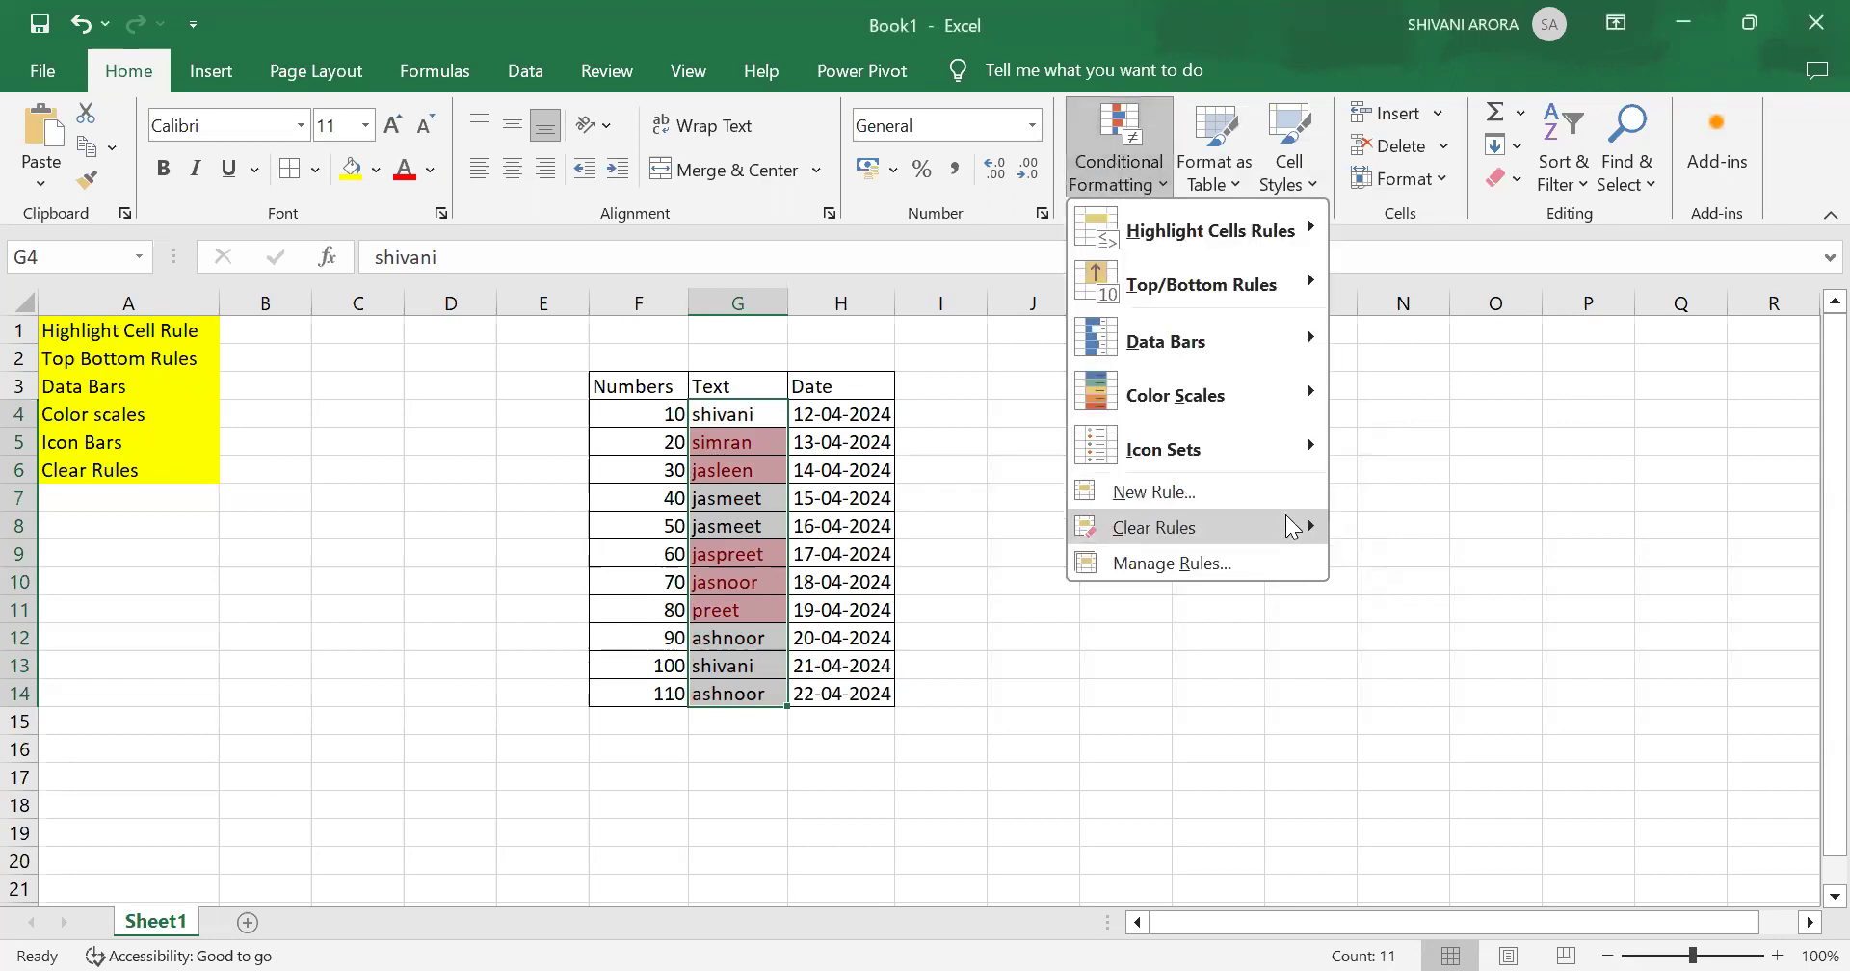
{"action": "mouse_move", "coordinate": [1274, 534]}
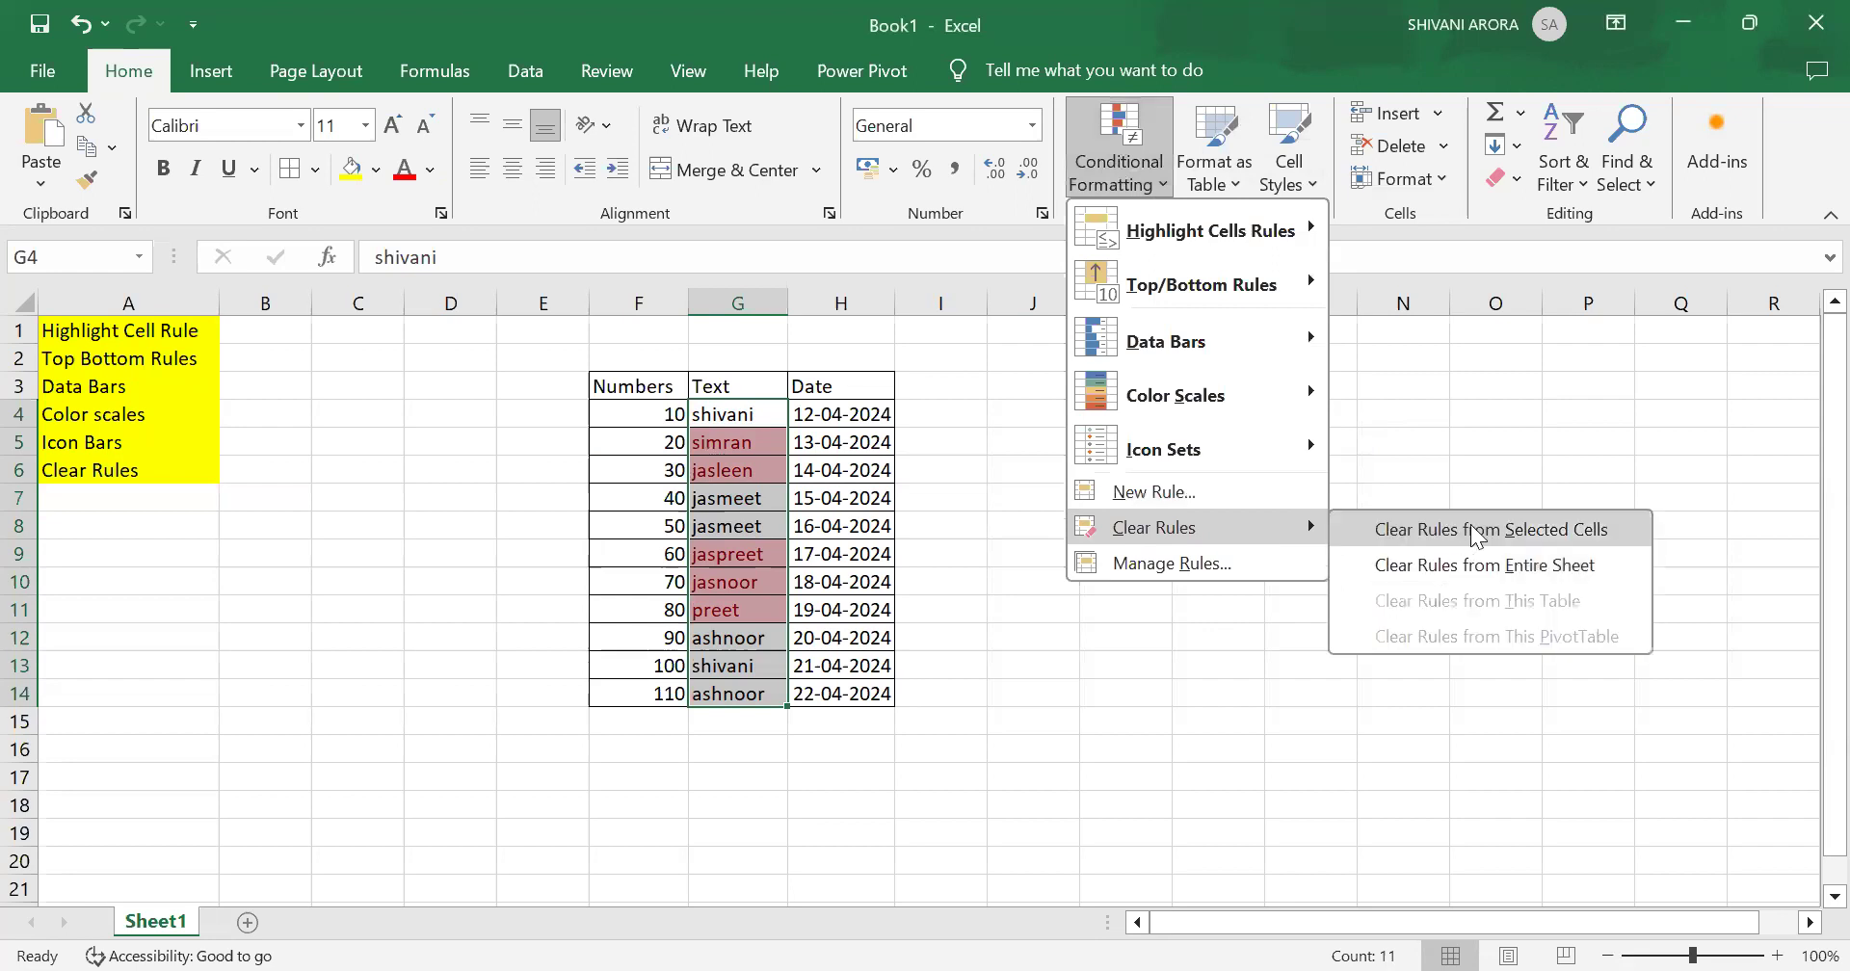
{"action": "left_click", "coordinate": [1474, 532]}
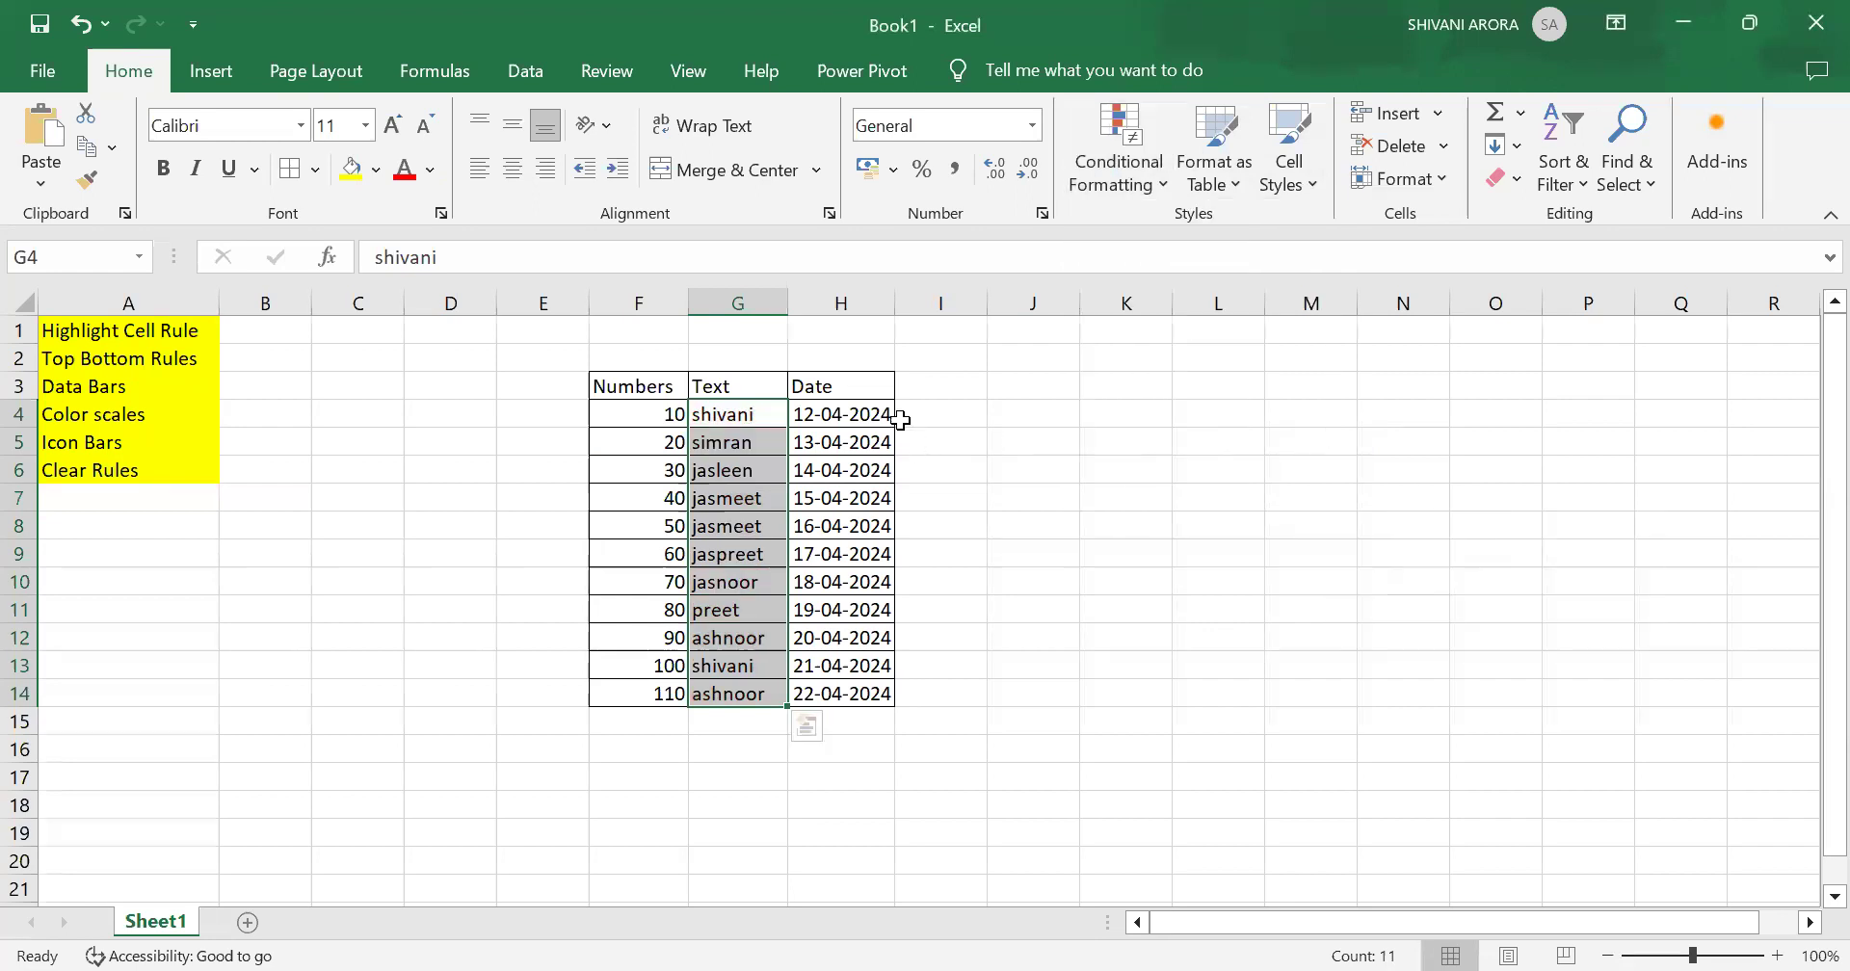
Step: Select the Date values H4:H14 and highlight dates occurring Last month with Light Red Fill with Dark Red Text
{"action": "left_click", "coordinate": [838, 383]}
{"action": "left_click_drag", "start_coordinate": [834, 416], "coordinate": [819, 694]}
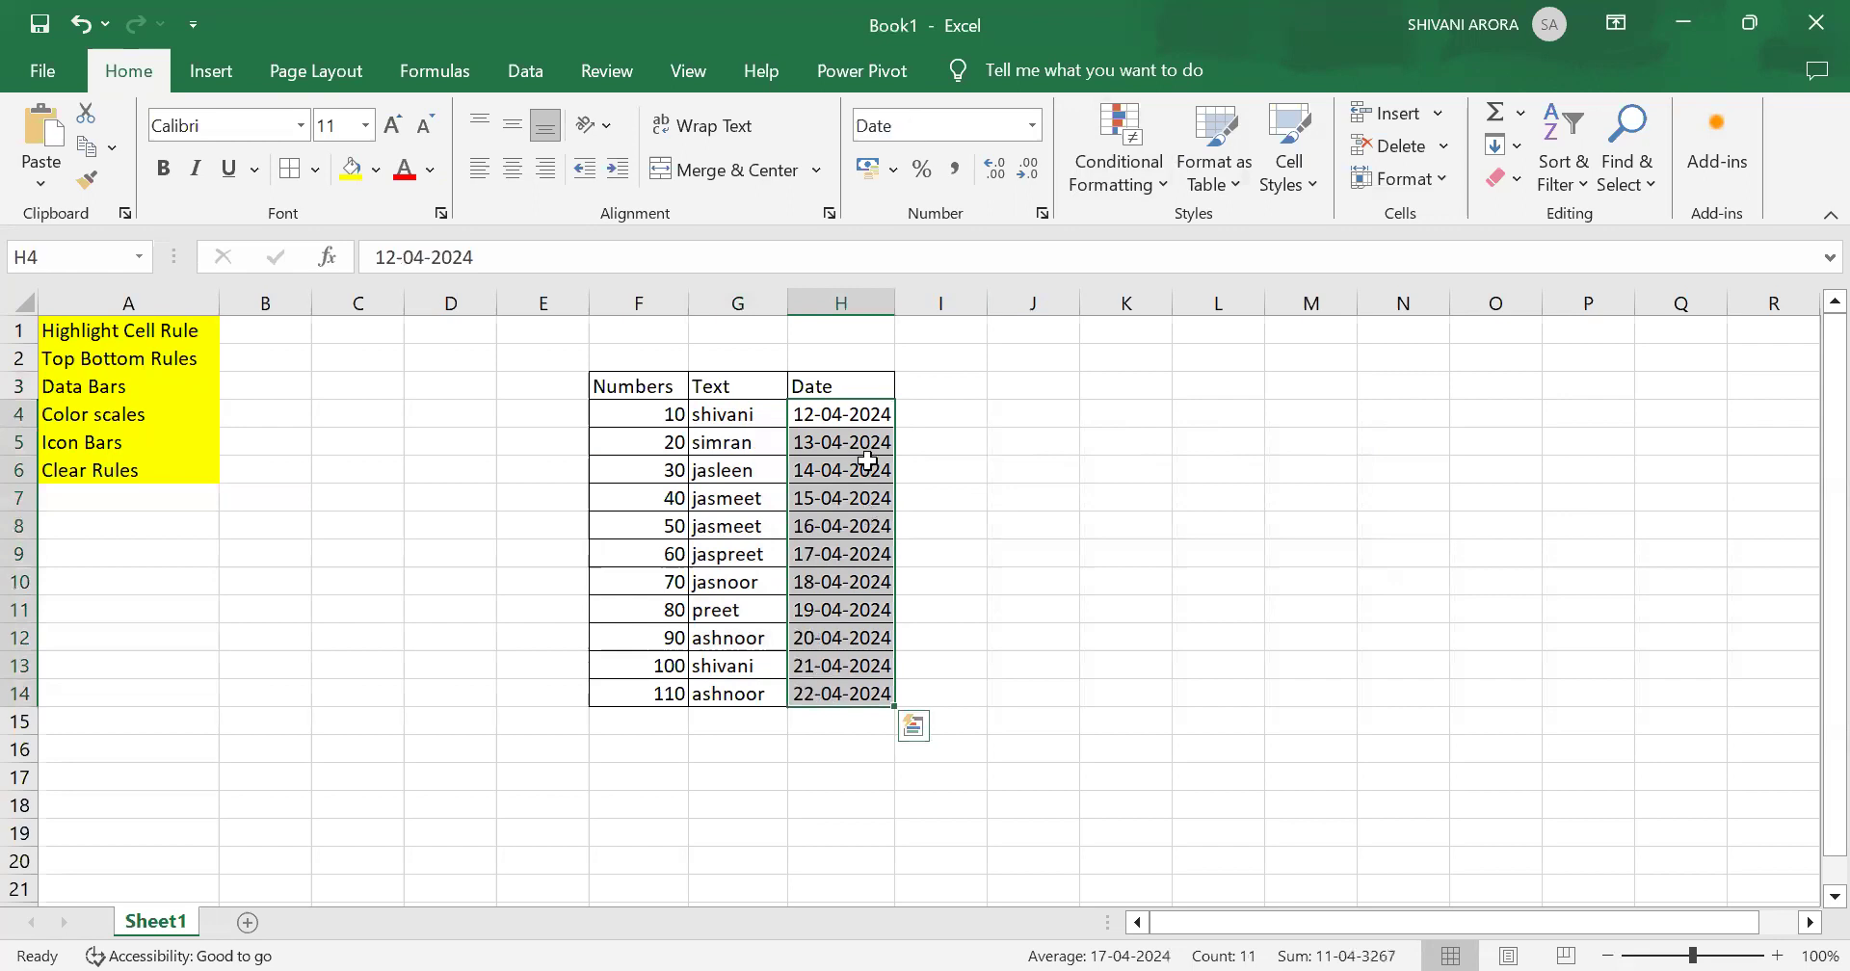
{"action": "left_click", "coordinate": [1135, 183]}
{"action": "mouse_move", "coordinate": [1181, 224]}
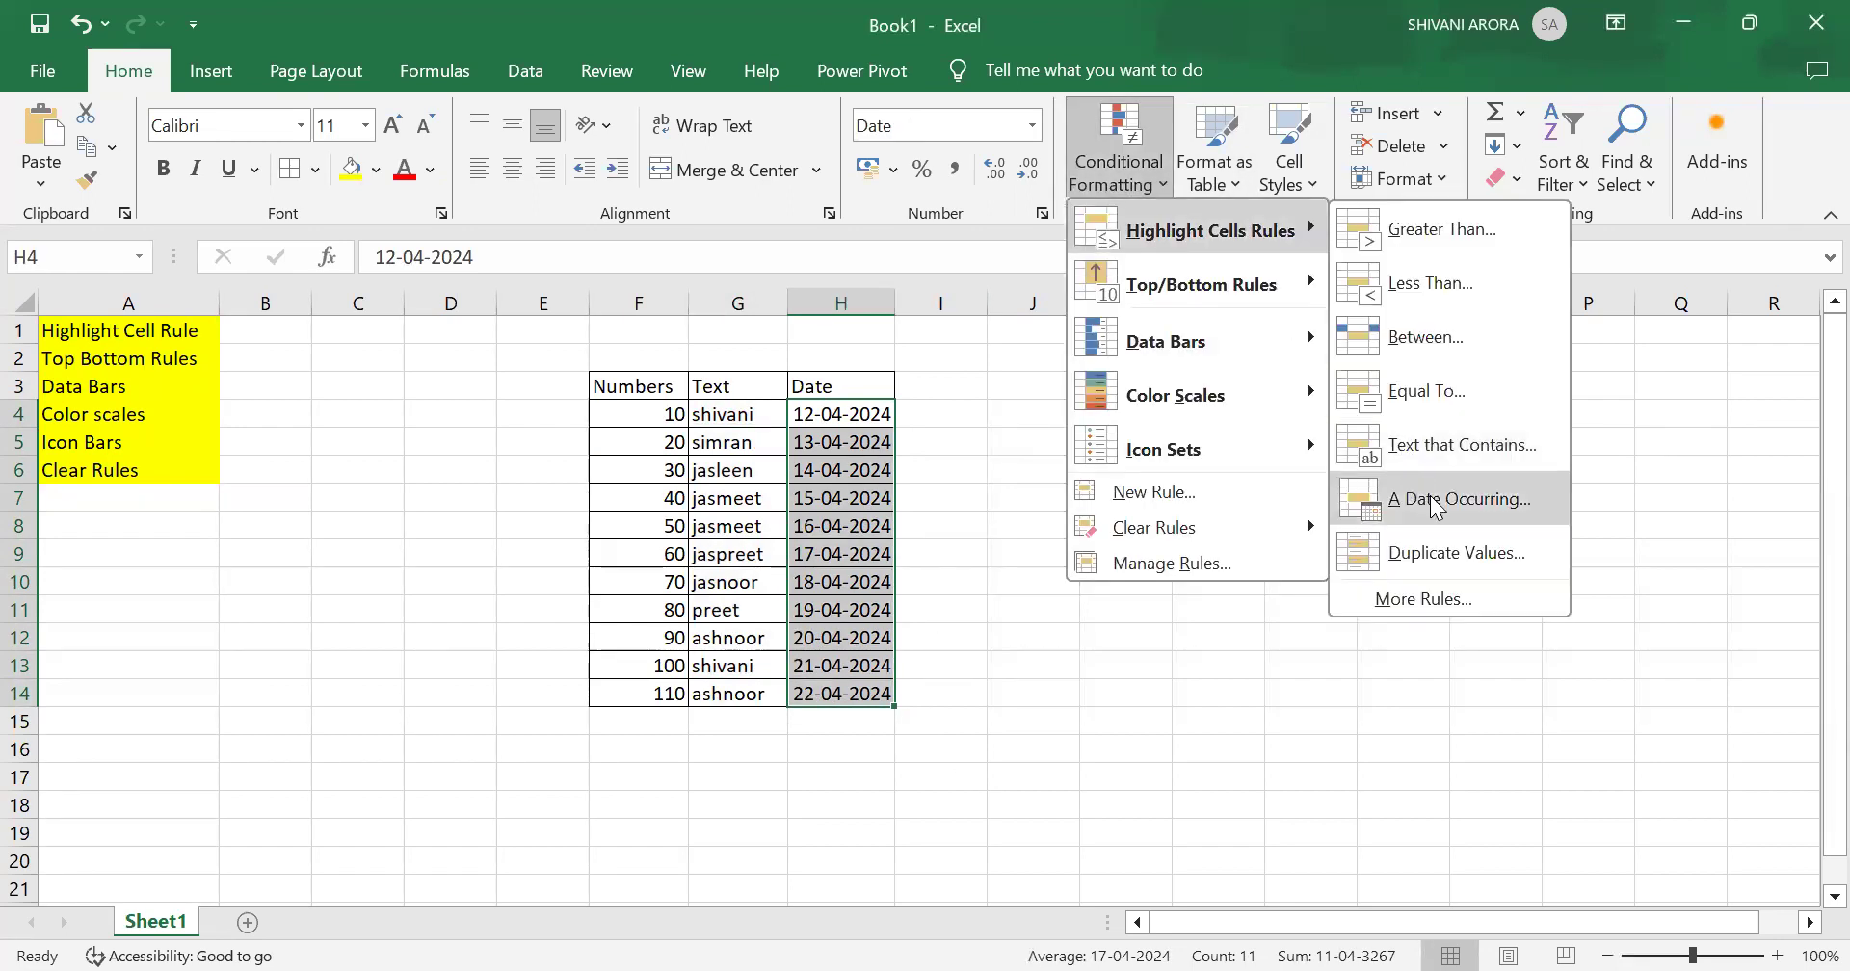
{"action": "left_click", "coordinate": [1435, 506]}
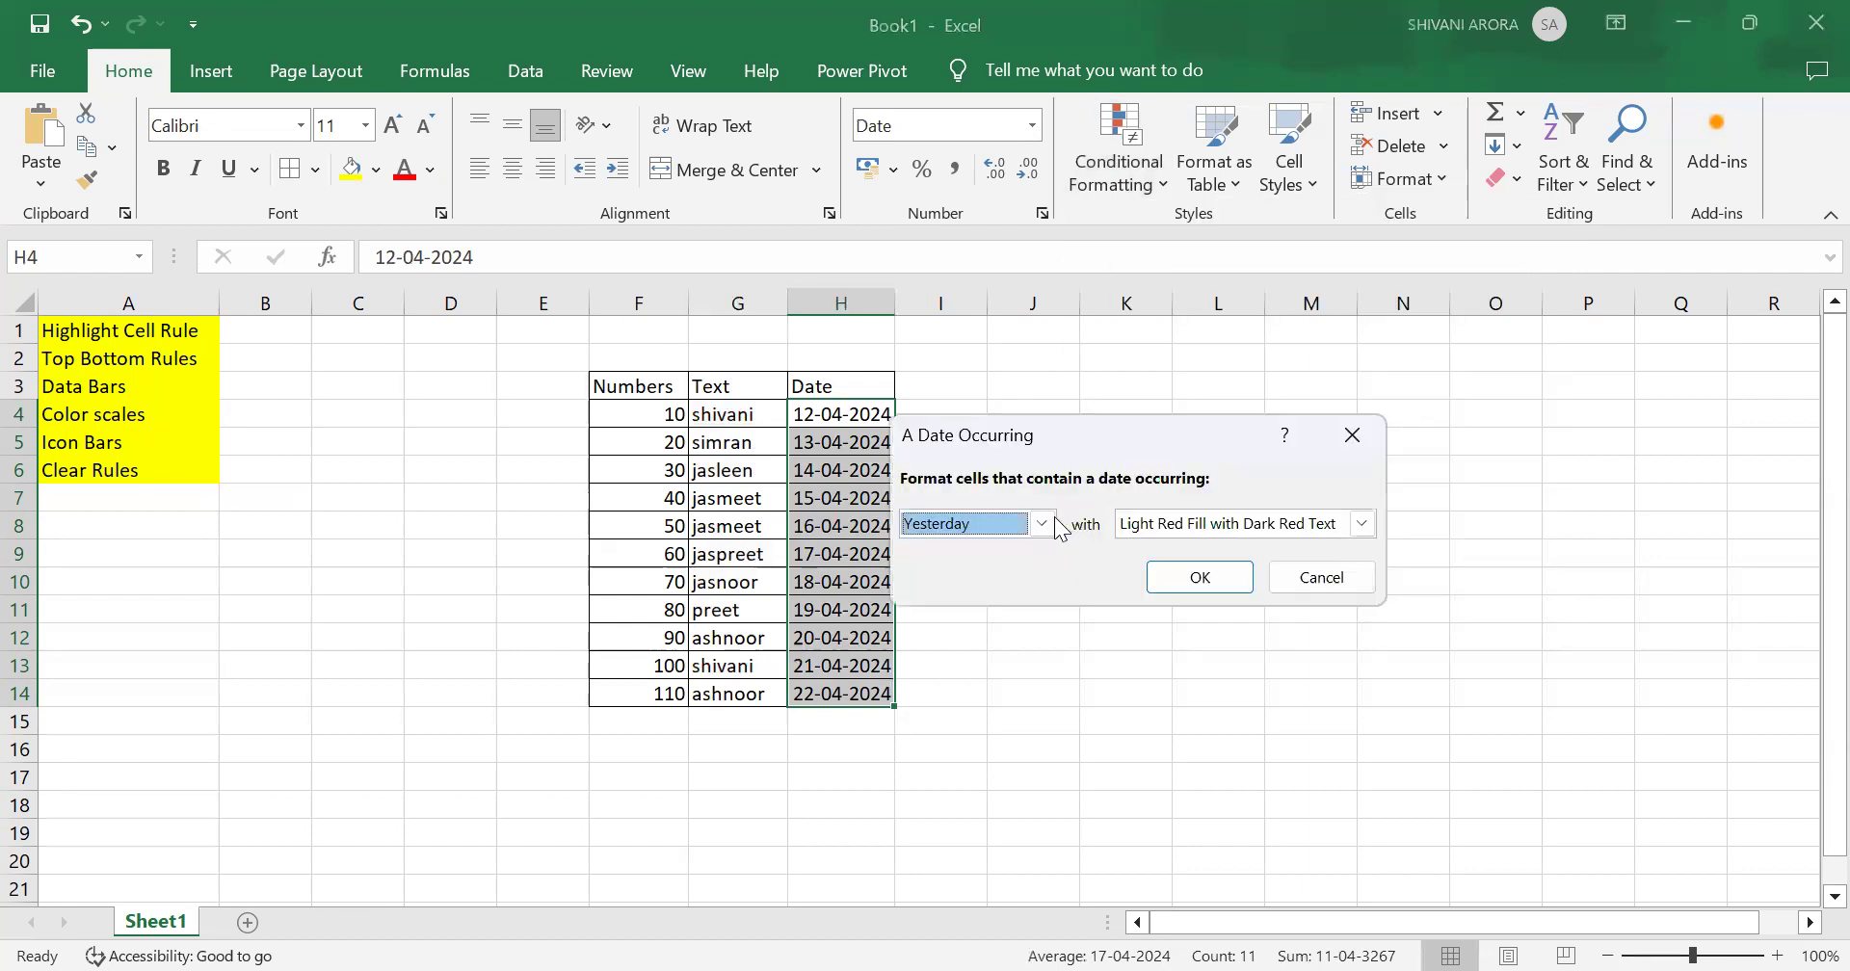
{"action": "left_click", "coordinate": [1045, 525]}
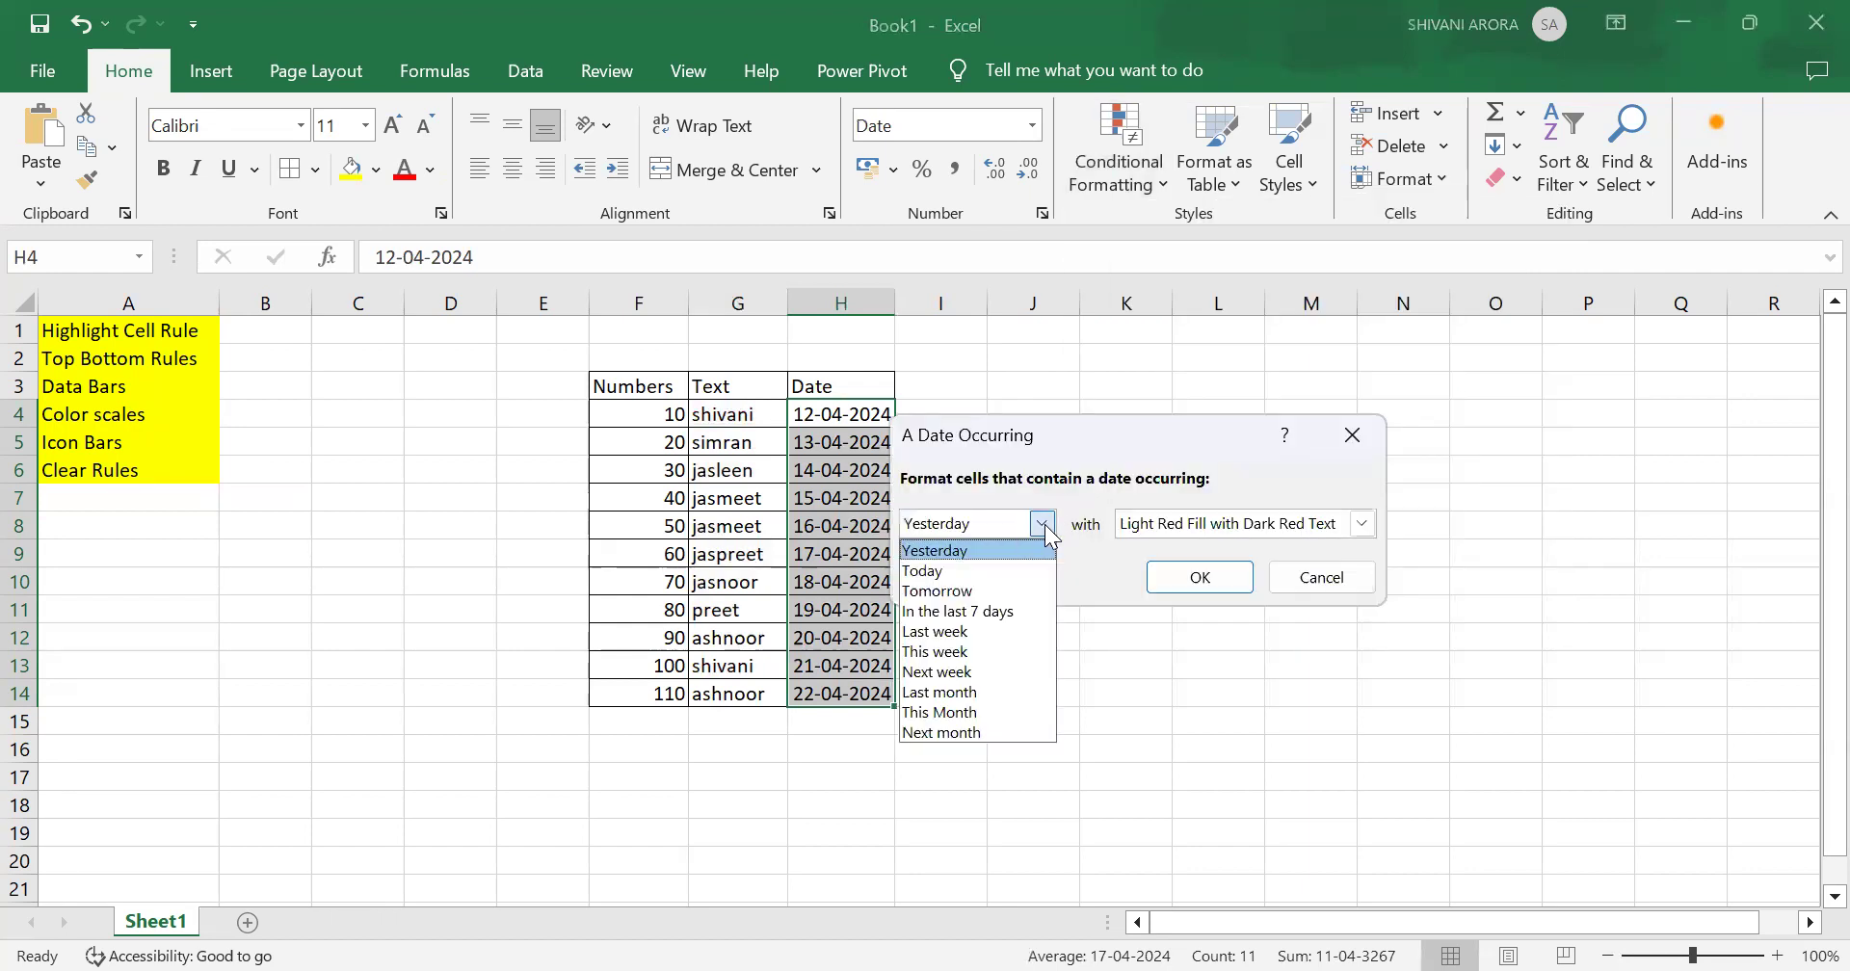
{"action": "left_click", "coordinate": [1029, 690]}
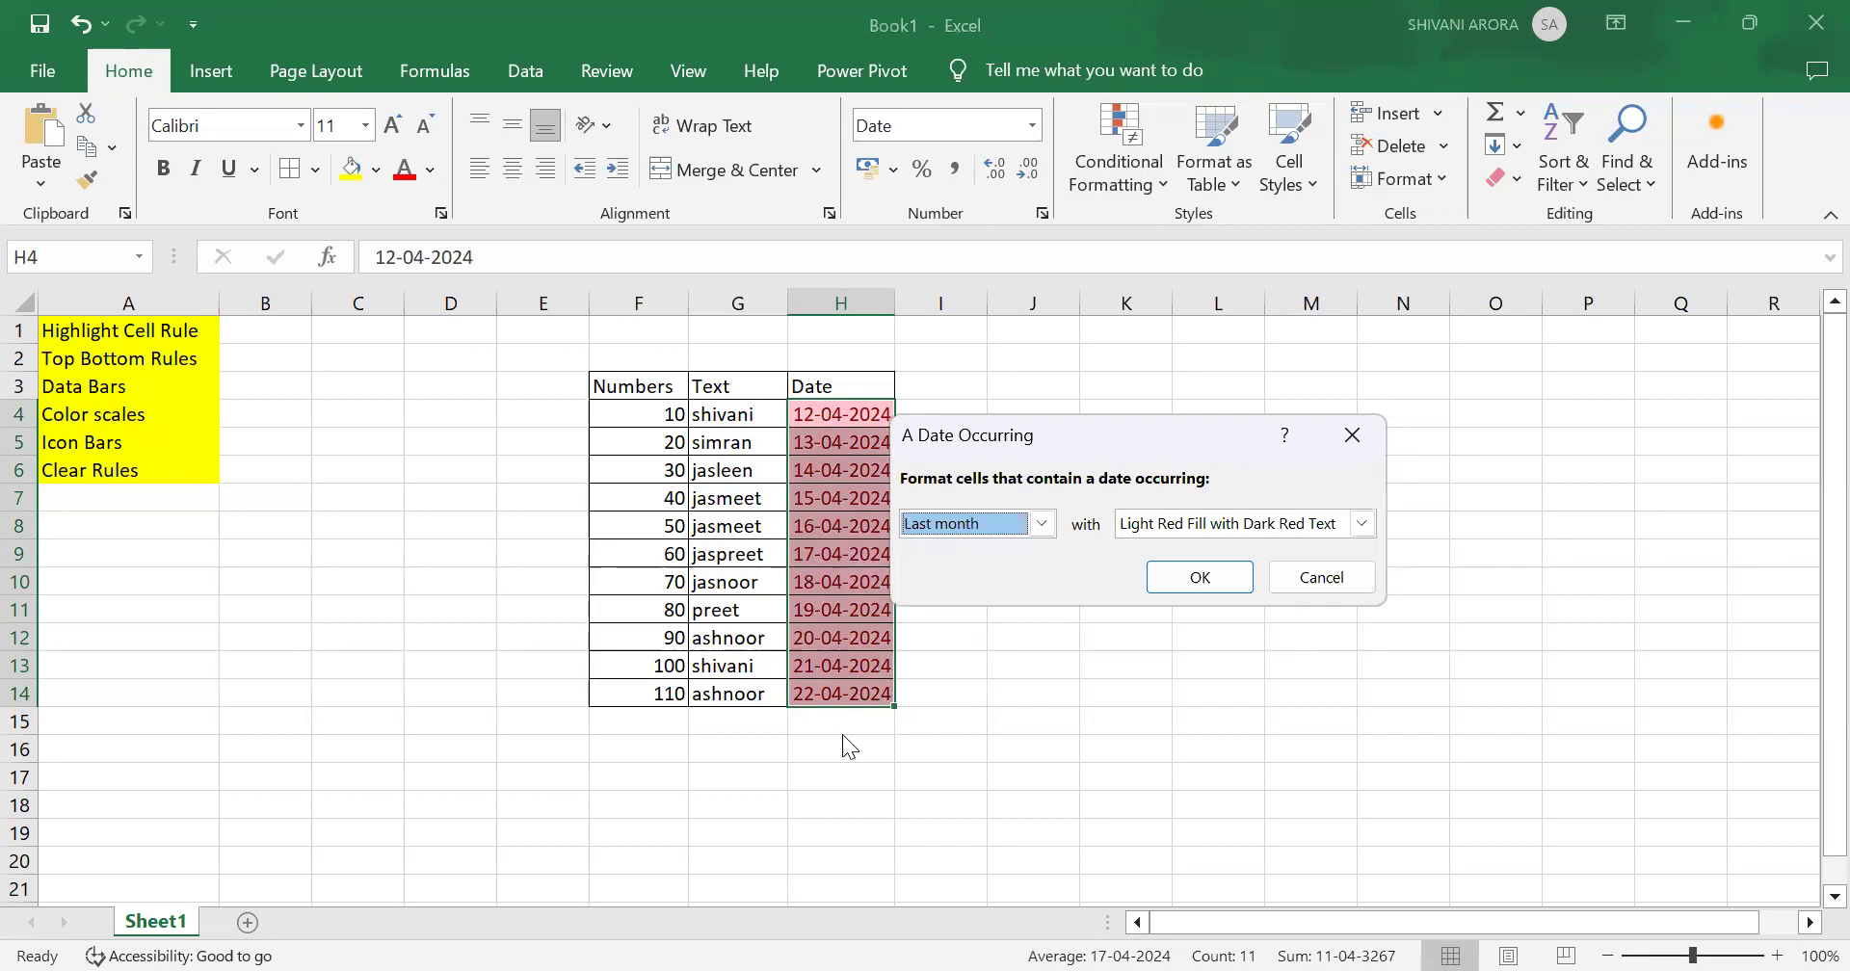
{"action": "left_click", "coordinate": [1192, 577]}
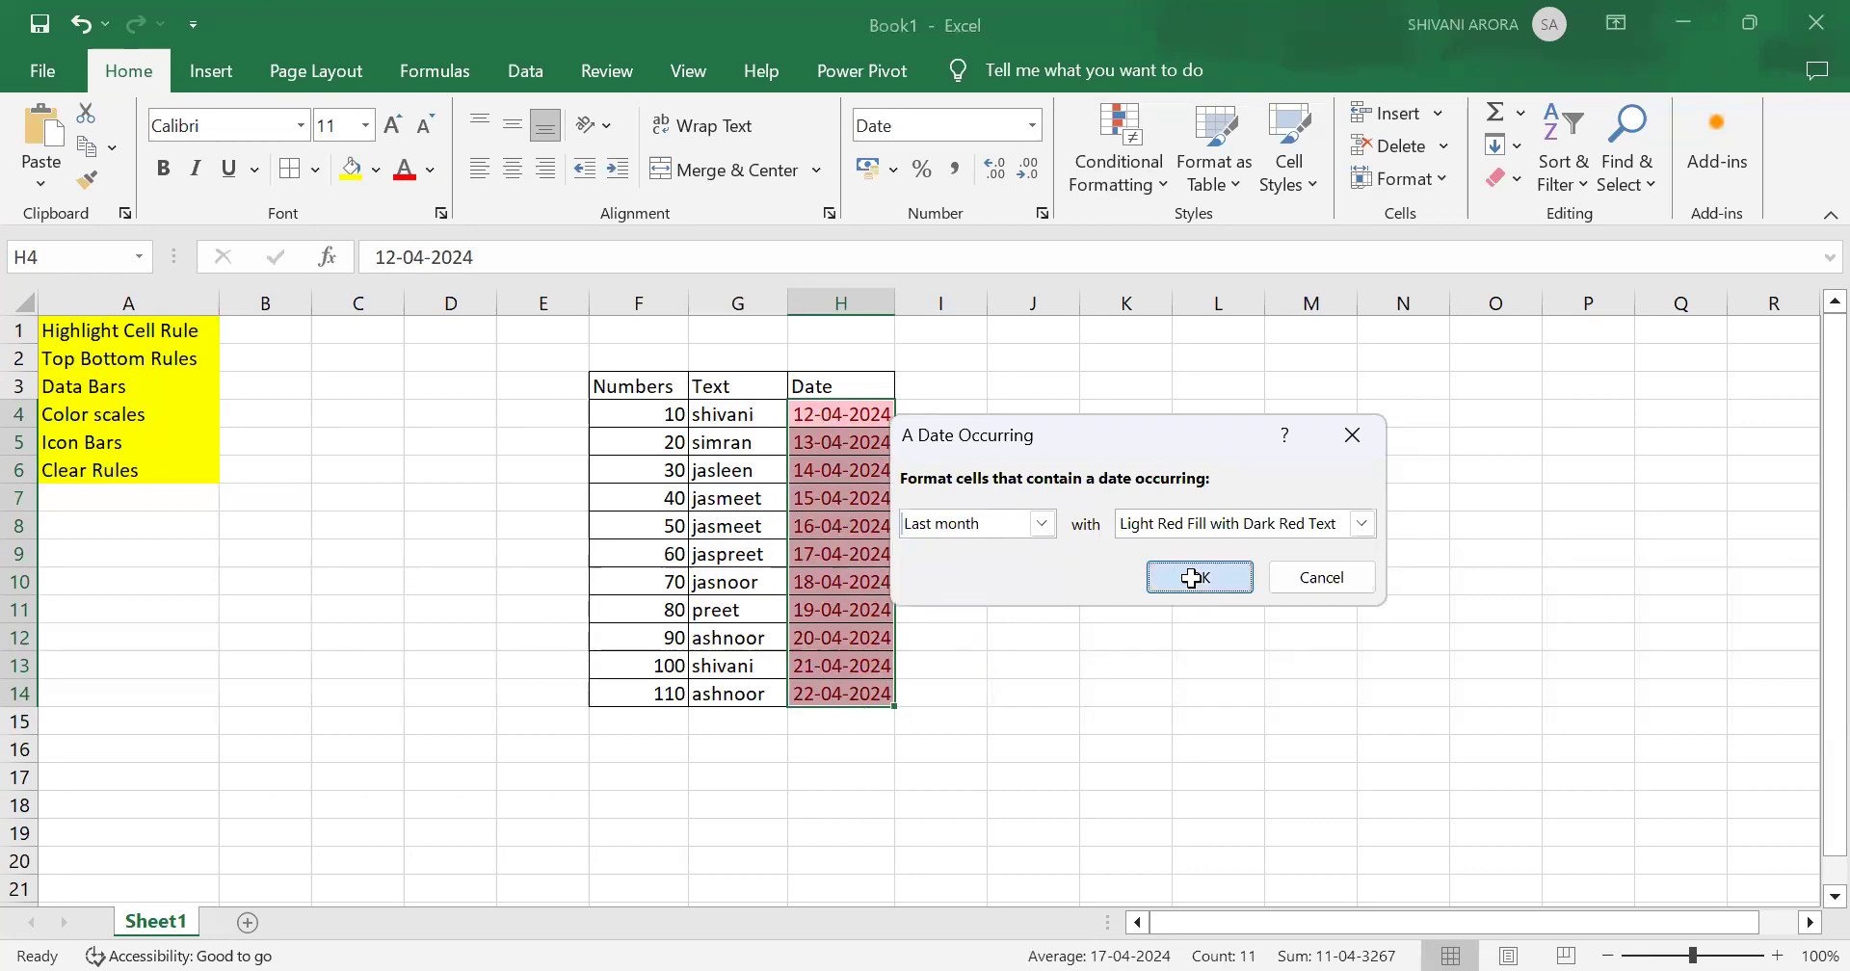
Step: Clear the conditional formatting rules from the selected Date cells
{"action": "left_click", "coordinate": [1120, 185]}
{"action": "mouse_move", "coordinate": [1221, 539]}
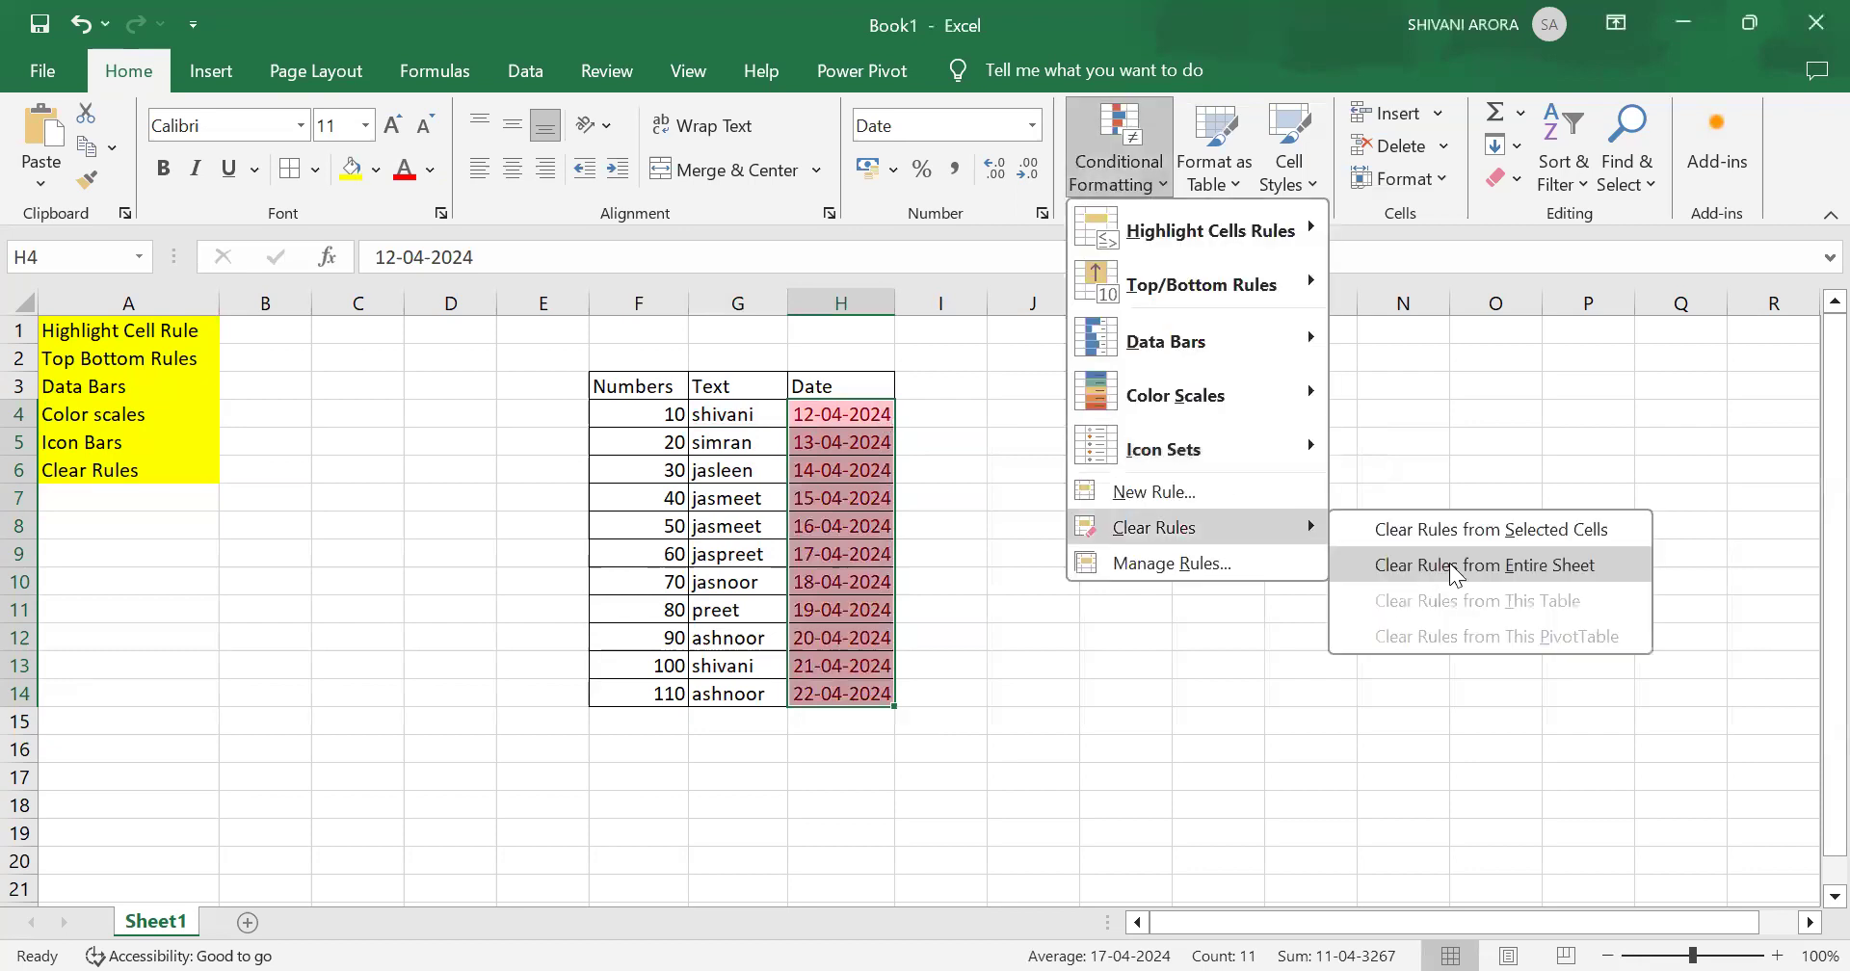
{"action": "left_click", "coordinate": [1493, 532]}
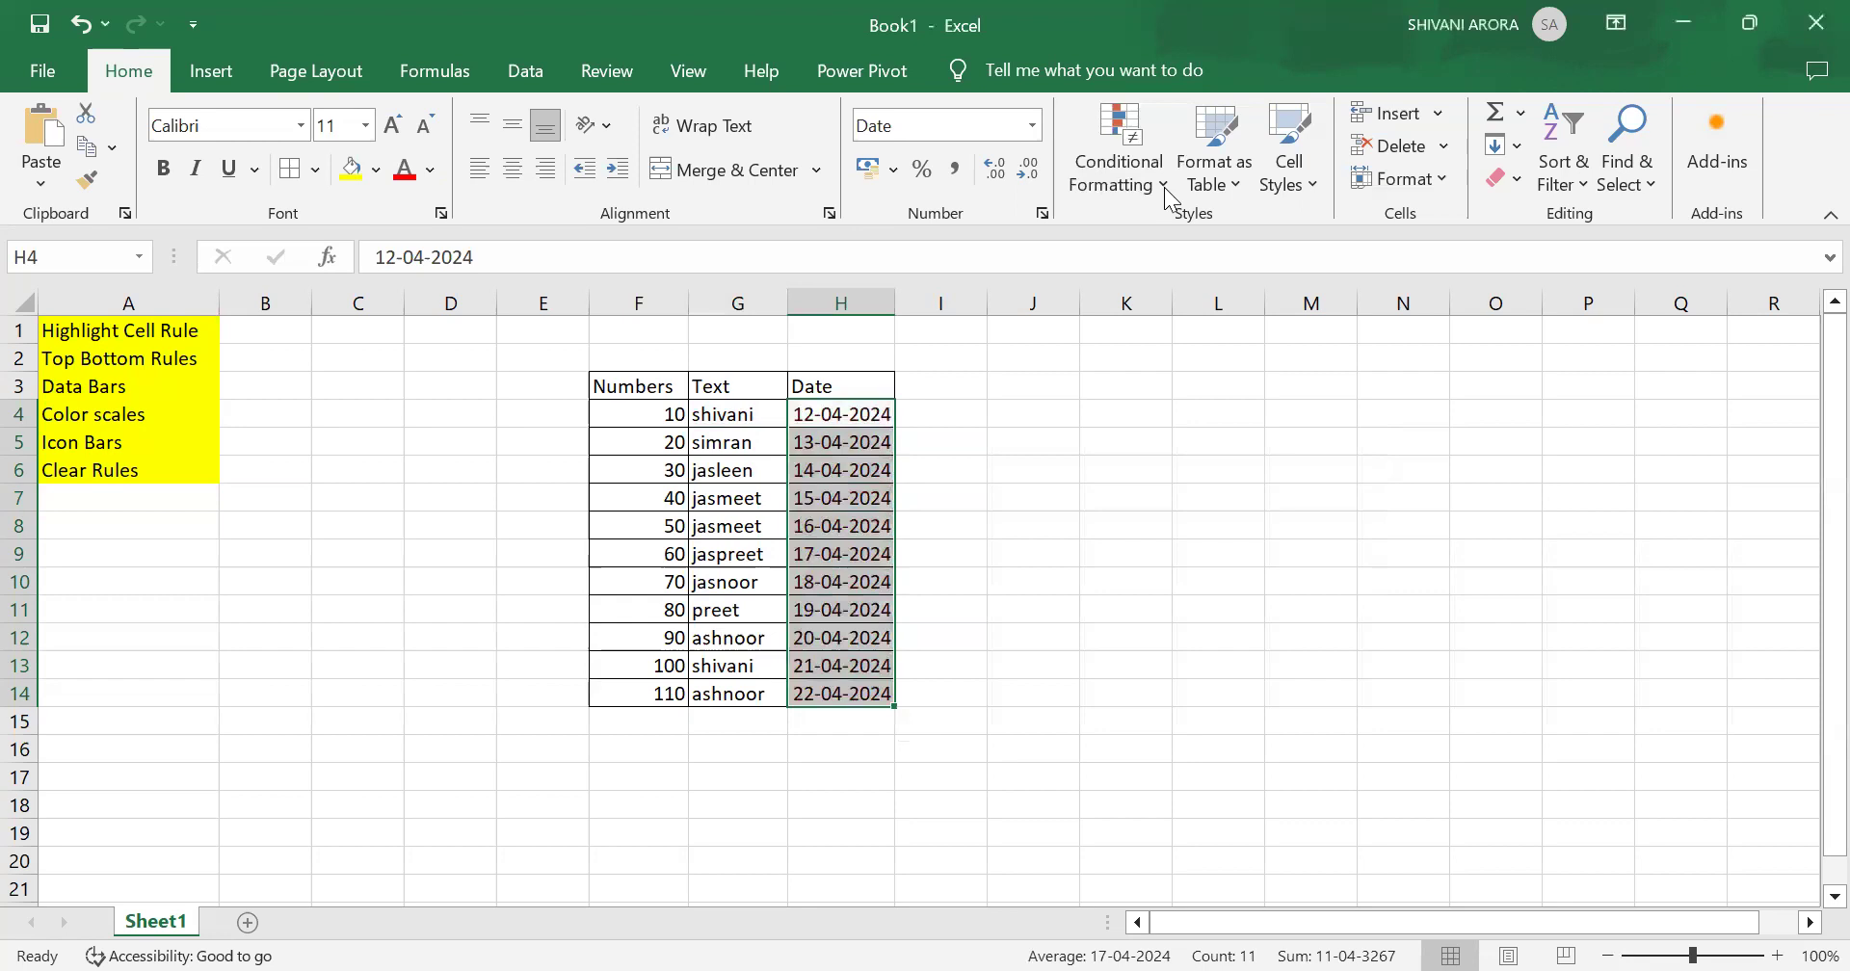
Step: Select the Numbers values F4:F14 and apply a Top 10 Items rule highlighting the top 1 value with Light Red Fill with Dark Red Text
{"action": "left_click", "coordinate": [1125, 164]}
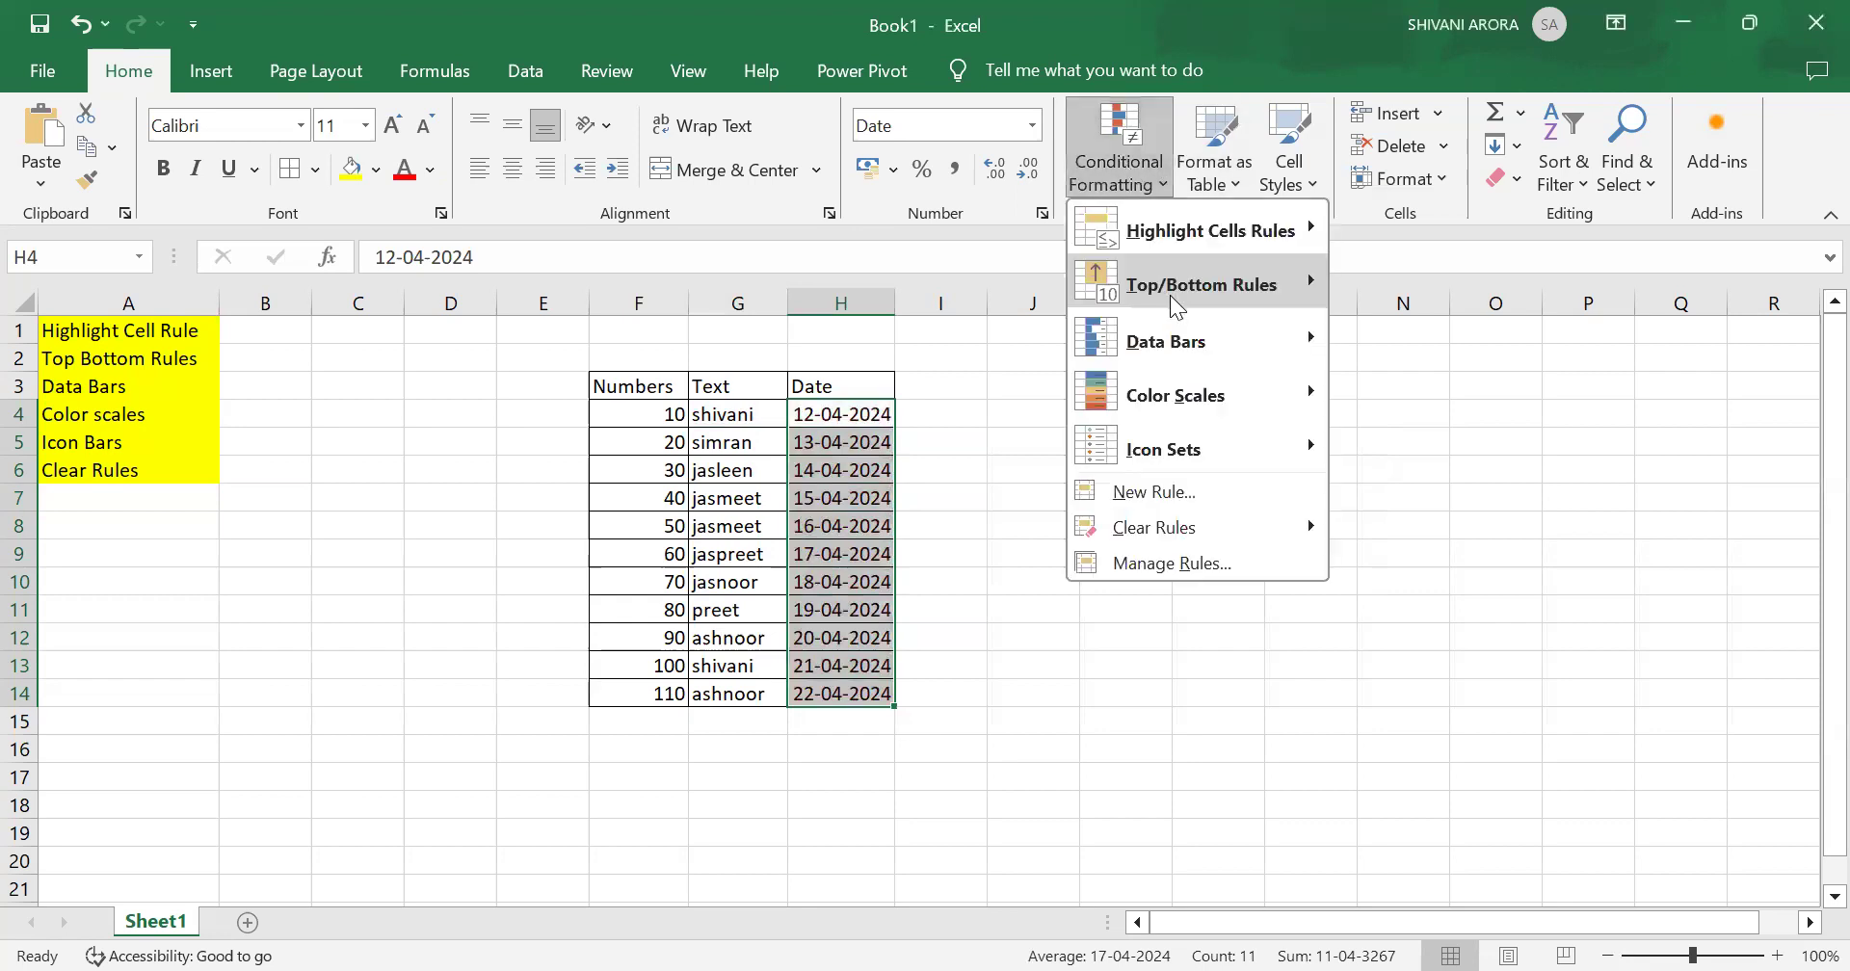
{"action": "mouse_move", "coordinate": [1170, 295]}
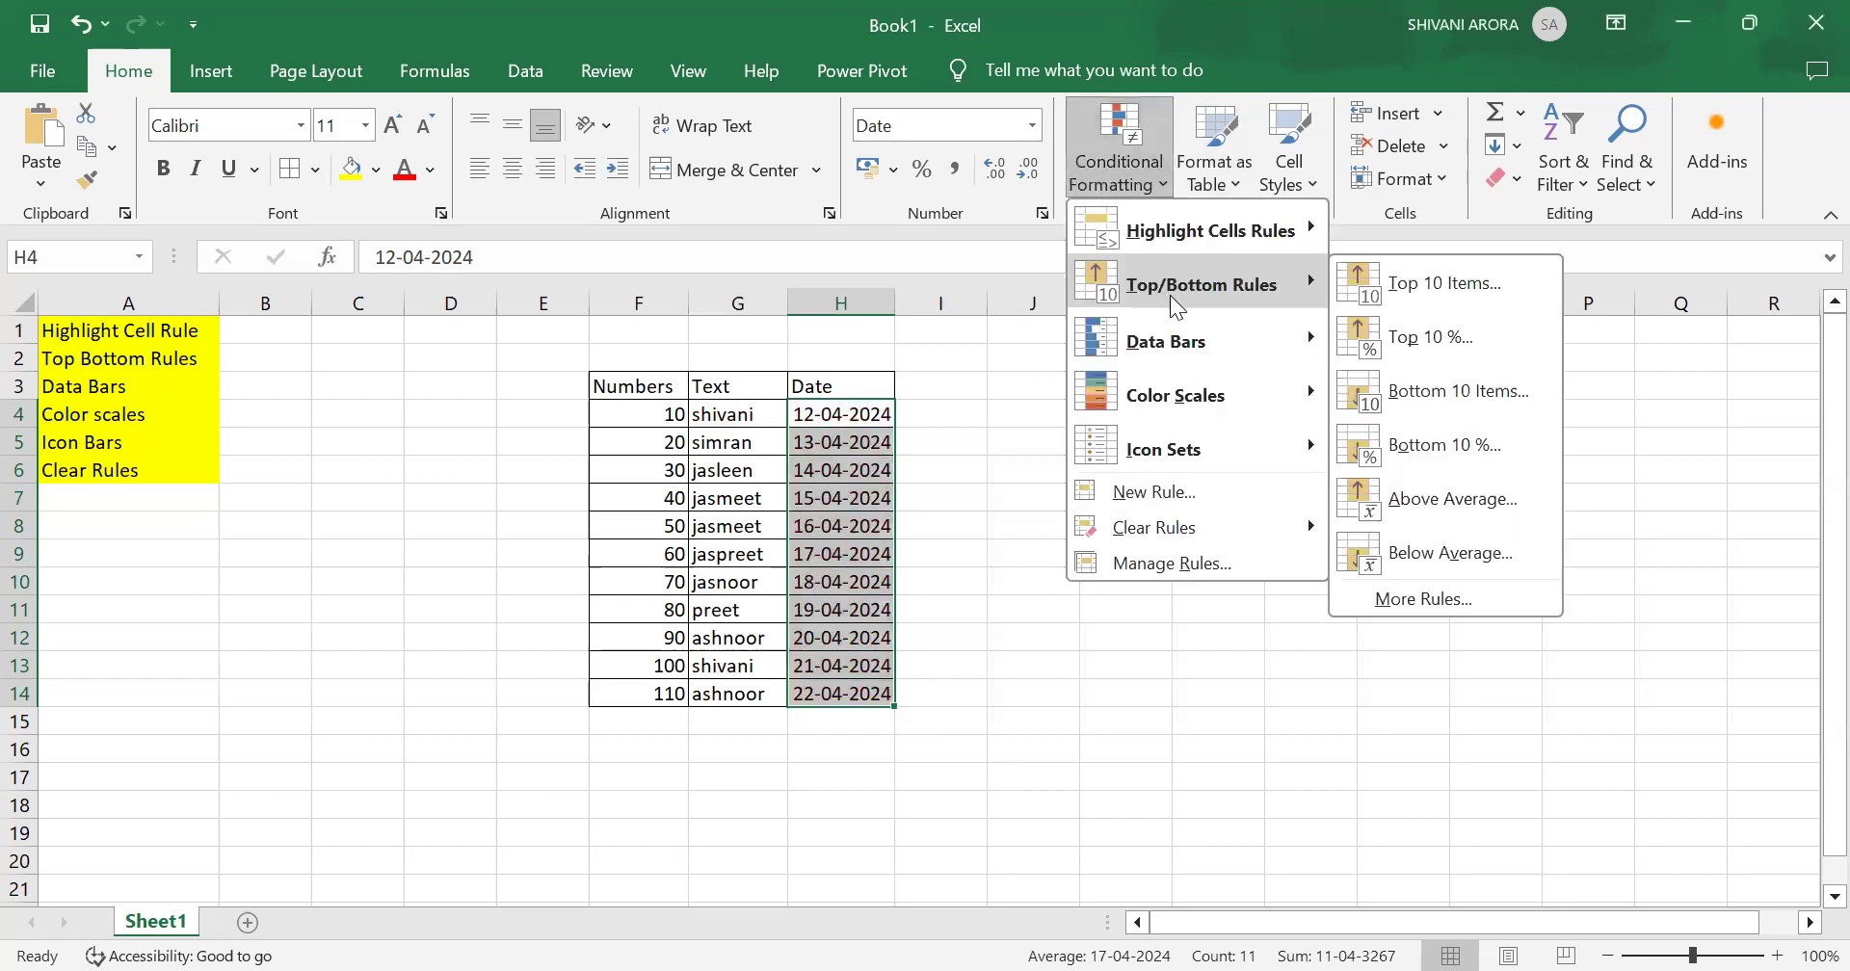
{"action": "left_click", "coordinate": [632, 412]}
{"action": "left_click_drag", "start_coordinate": [634, 413], "coordinate": [645, 695]}
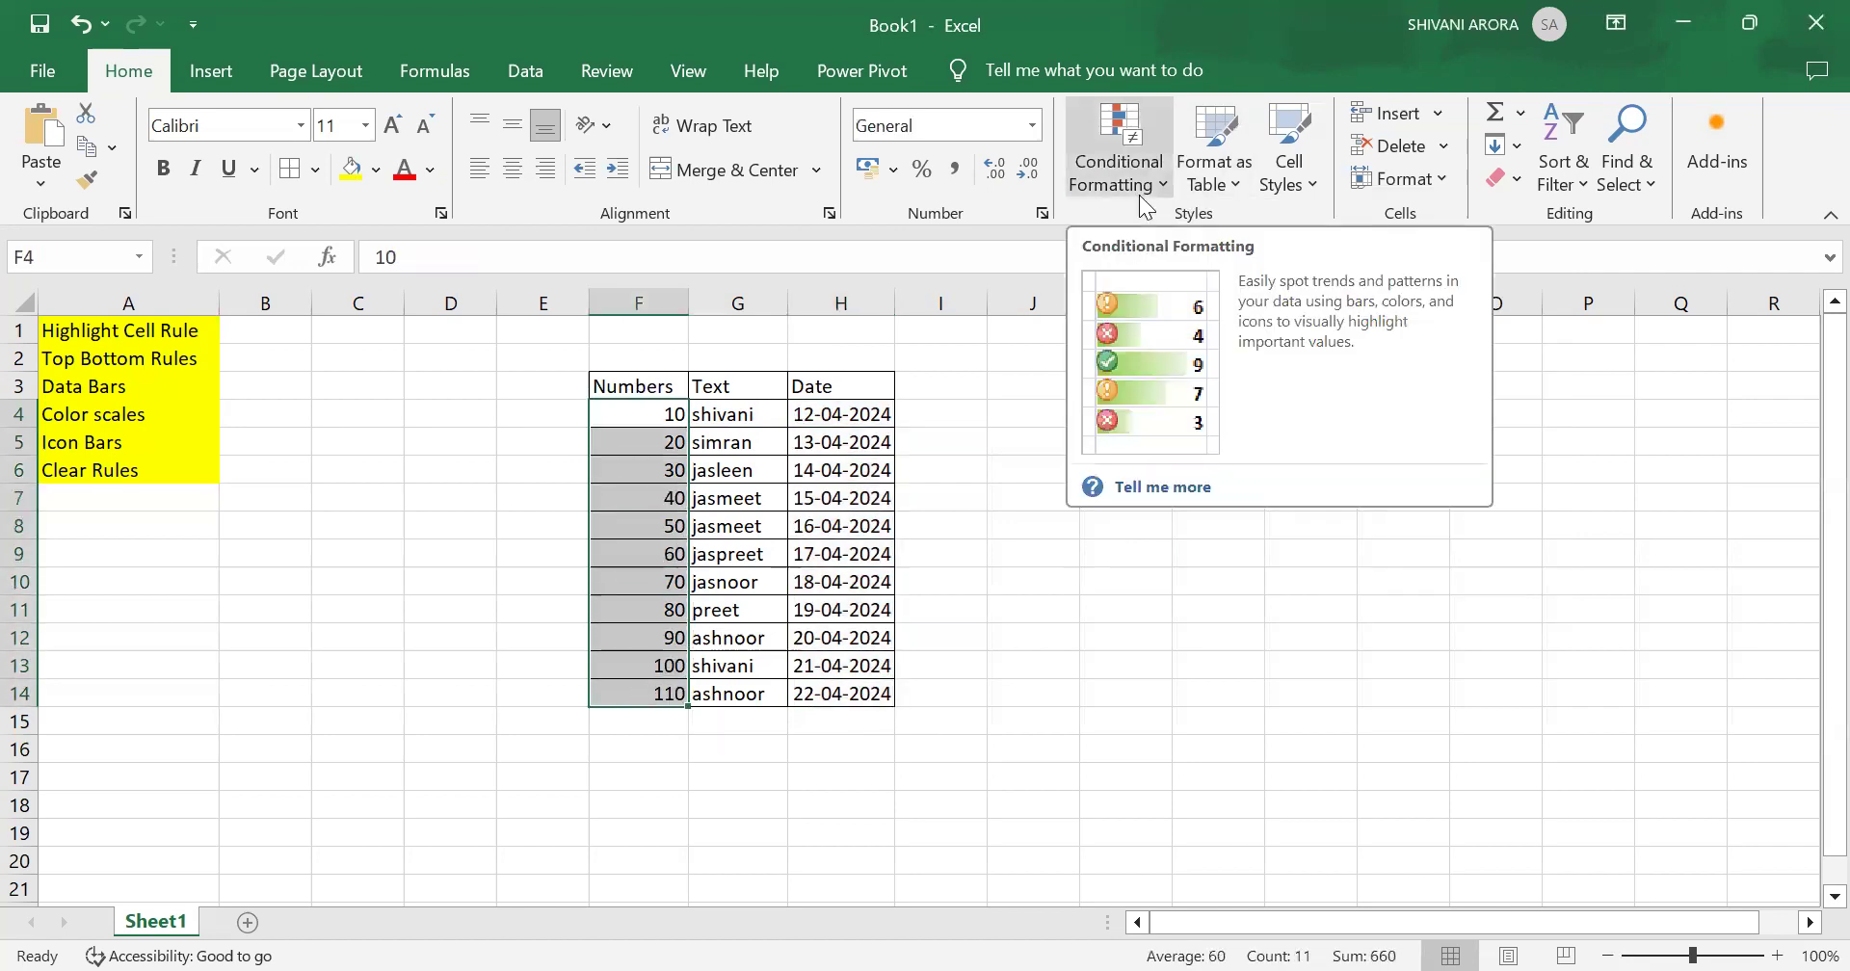
{"action": "left_click", "coordinate": [1131, 127]}
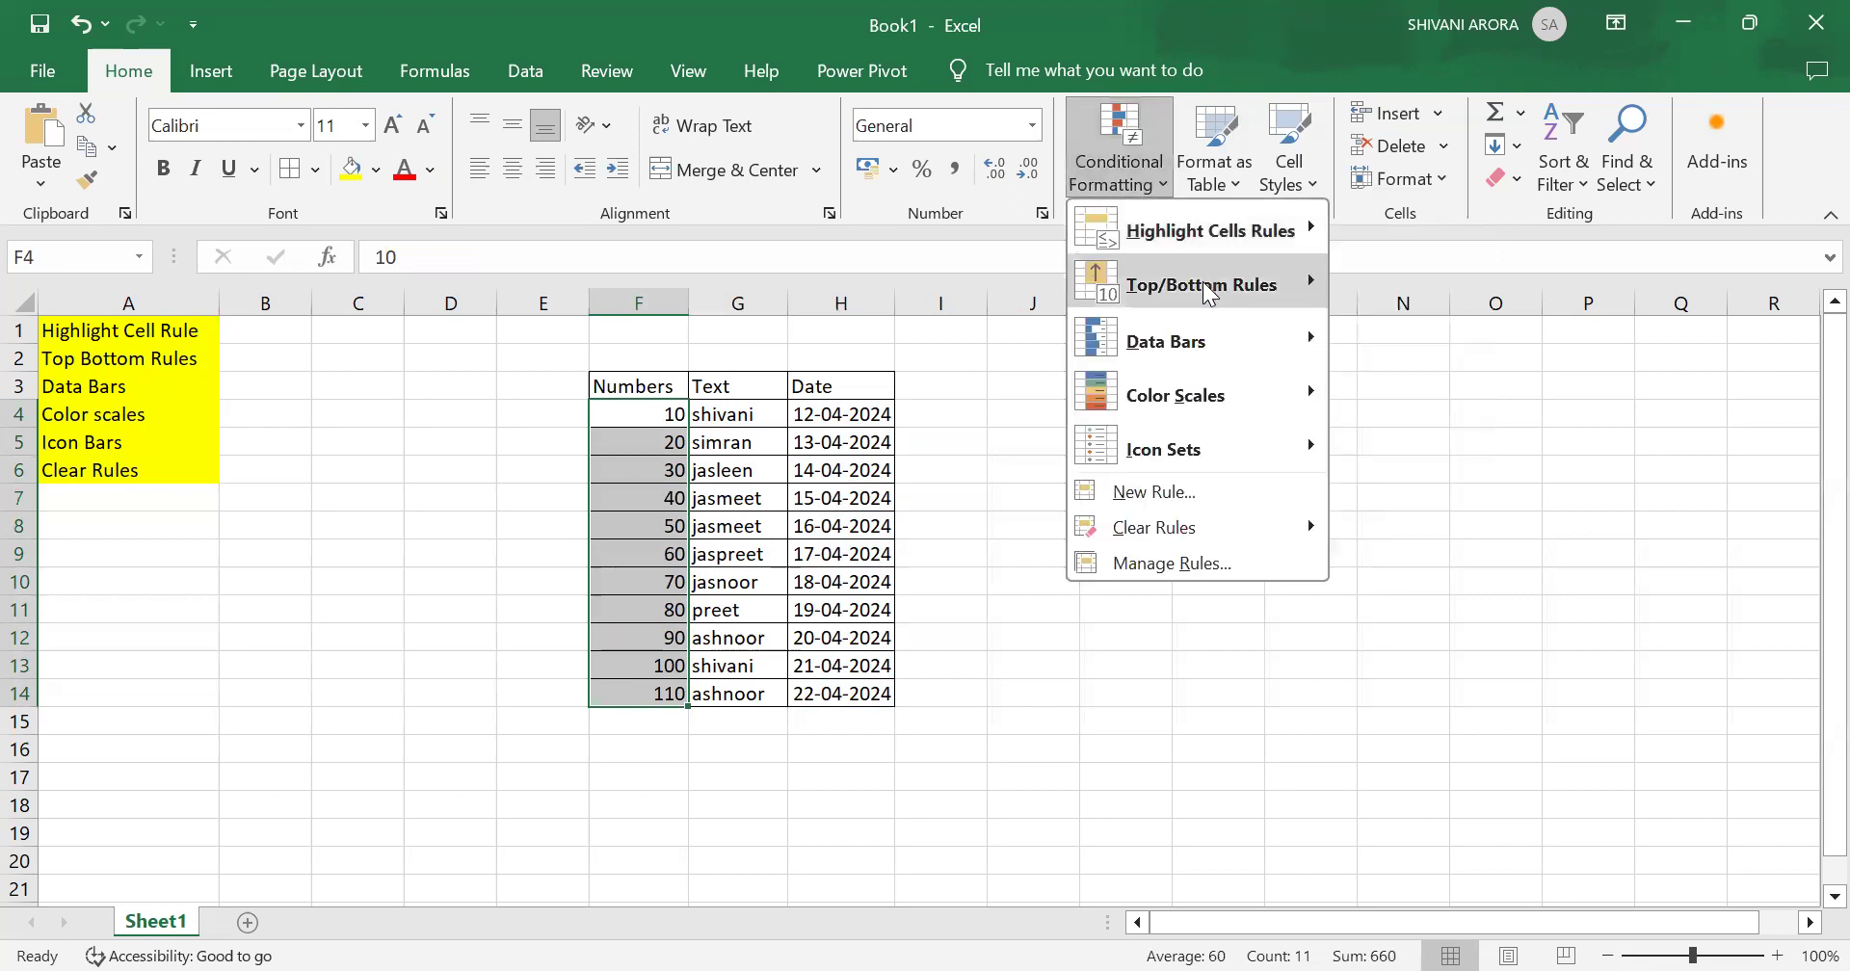
{"action": "mouse_move", "coordinate": [1208, 294]}
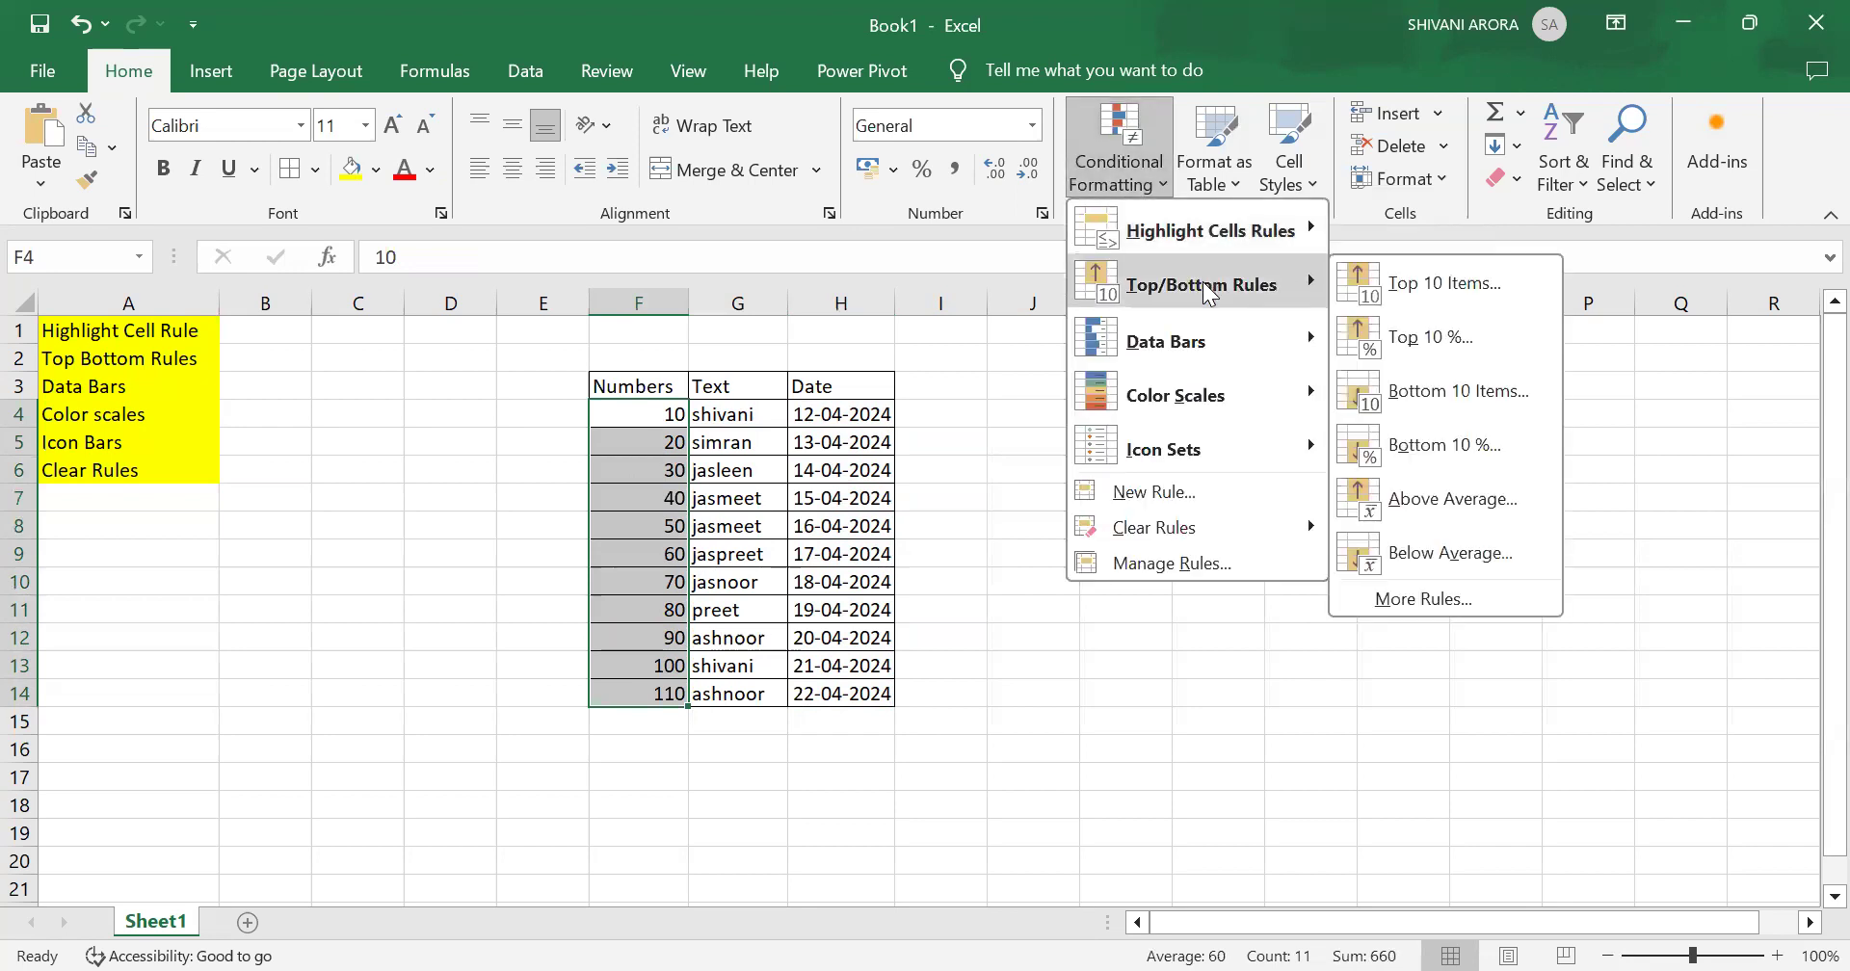
{"action": "left_click", "coordinate": [1420, 285]}
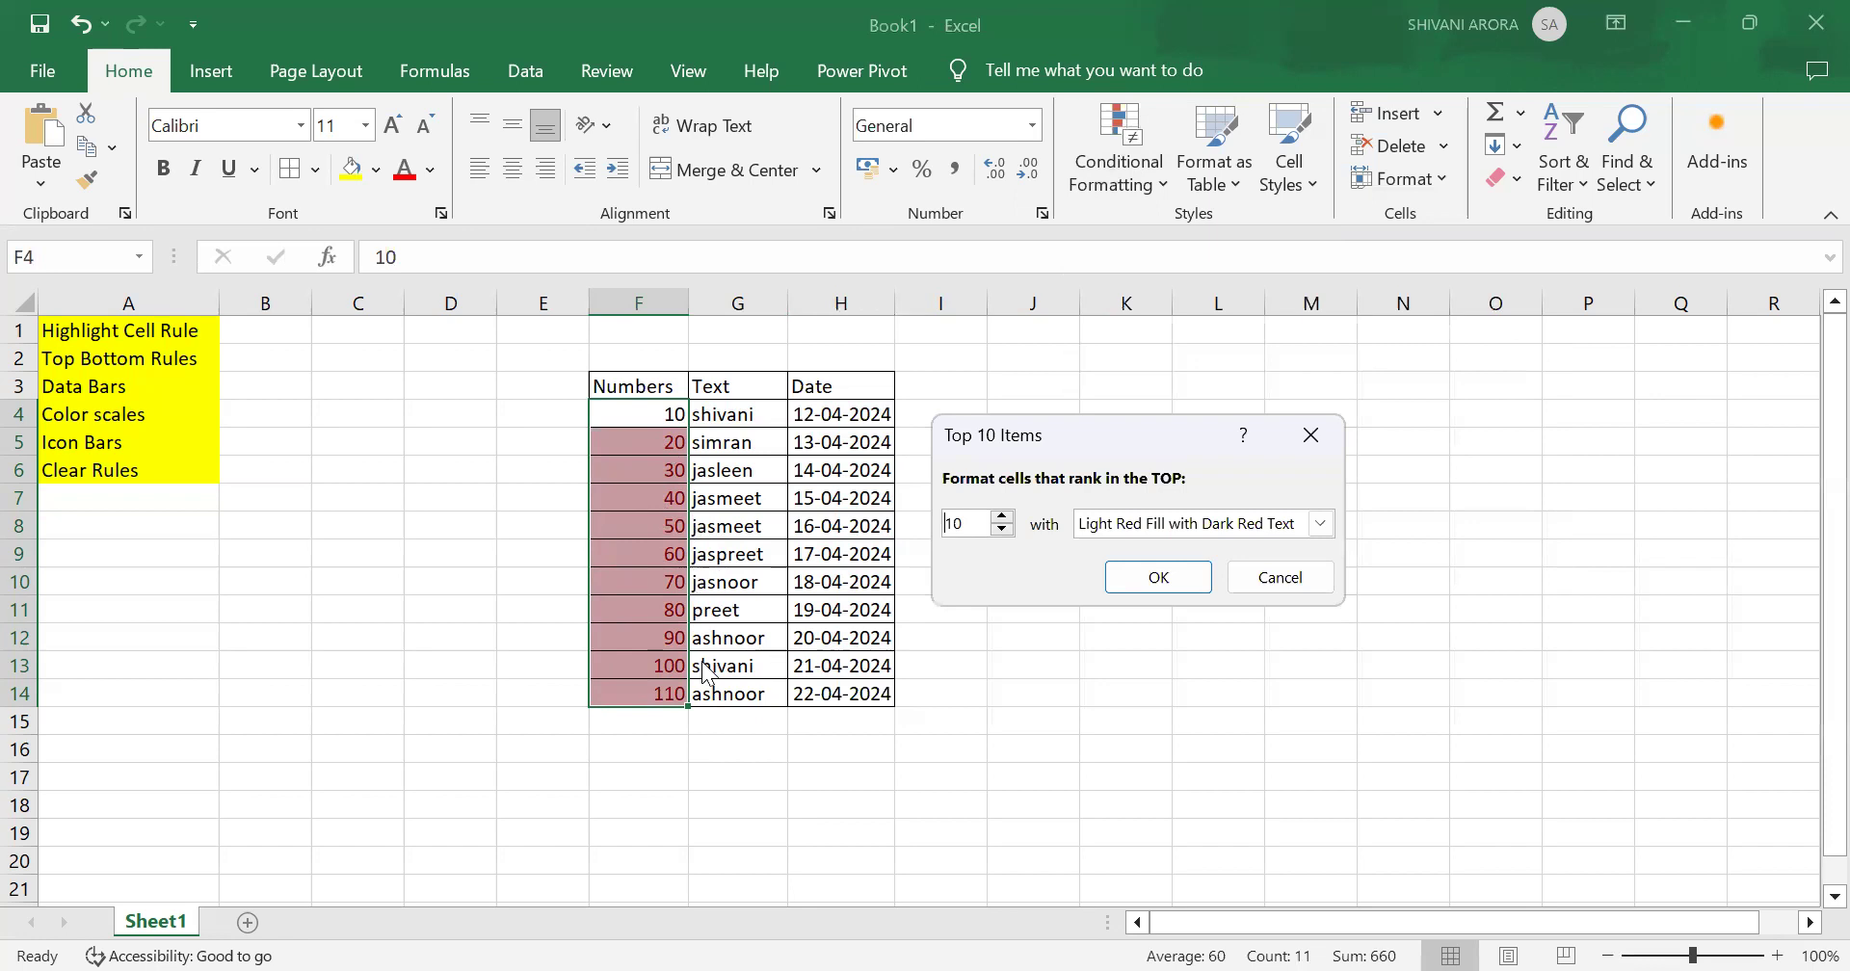
{"action": "left_click", "coordinate": [1004, 517]}
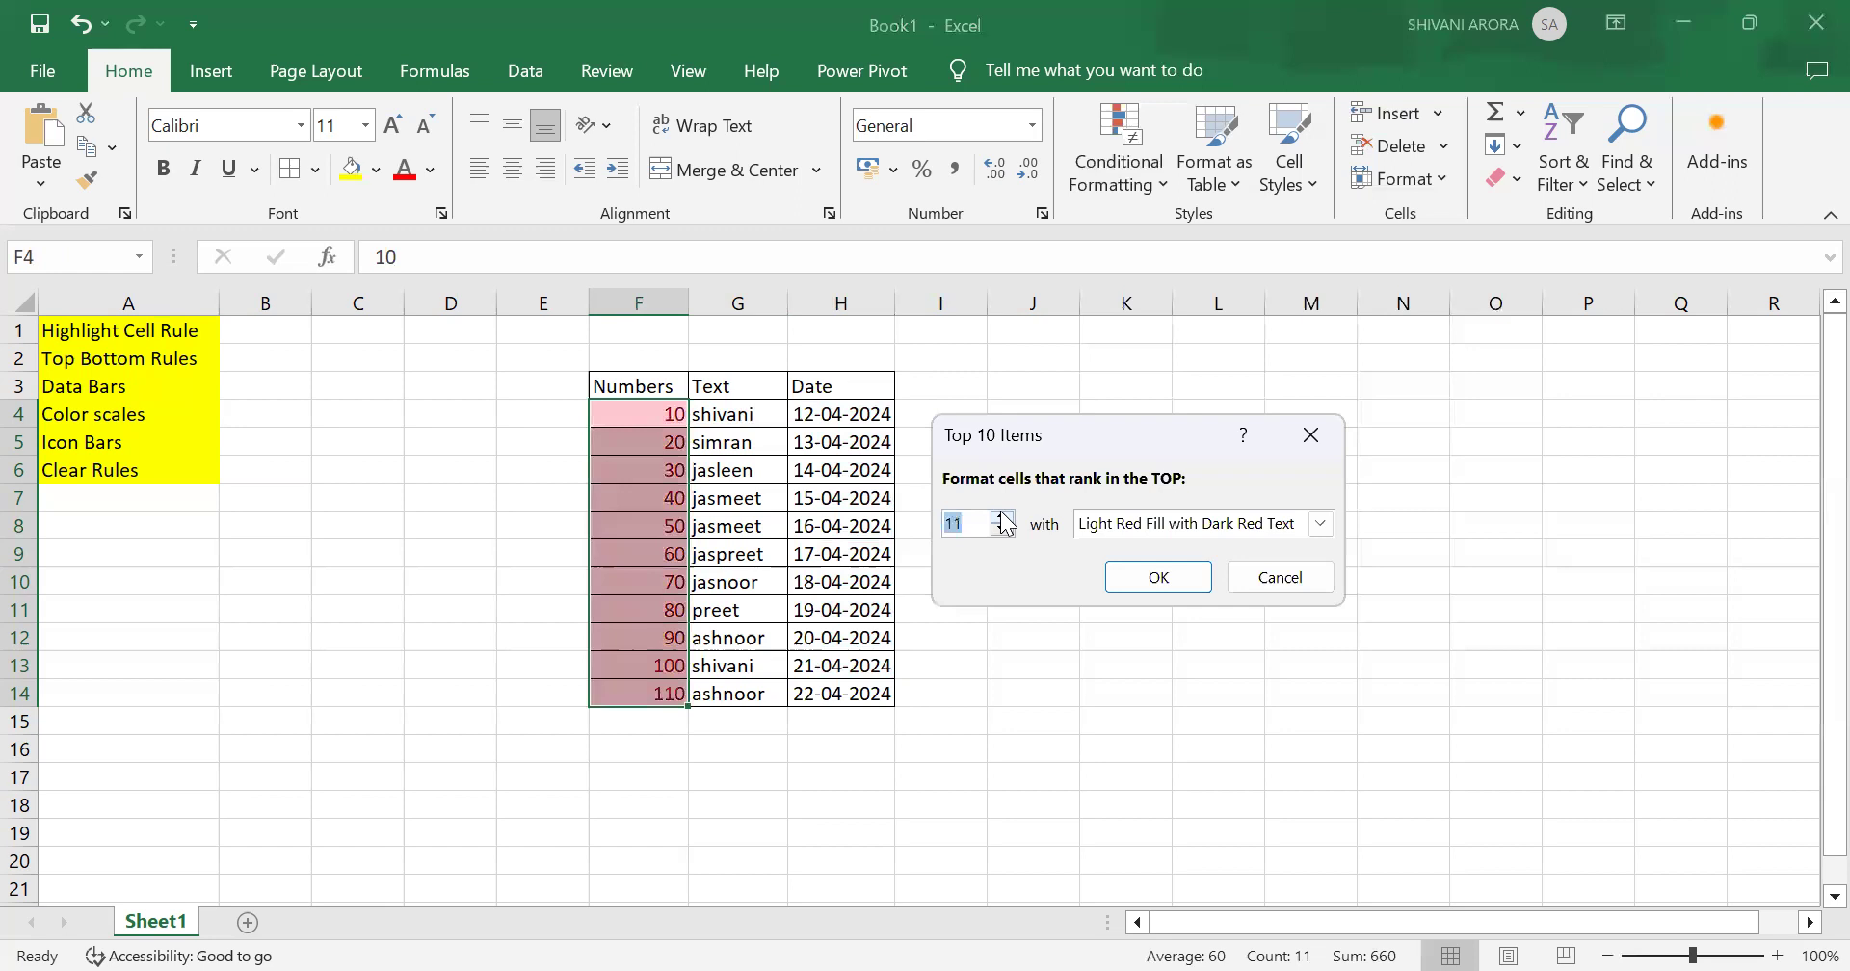
{"action": "left_click", "coordinate": [1003, 530]}
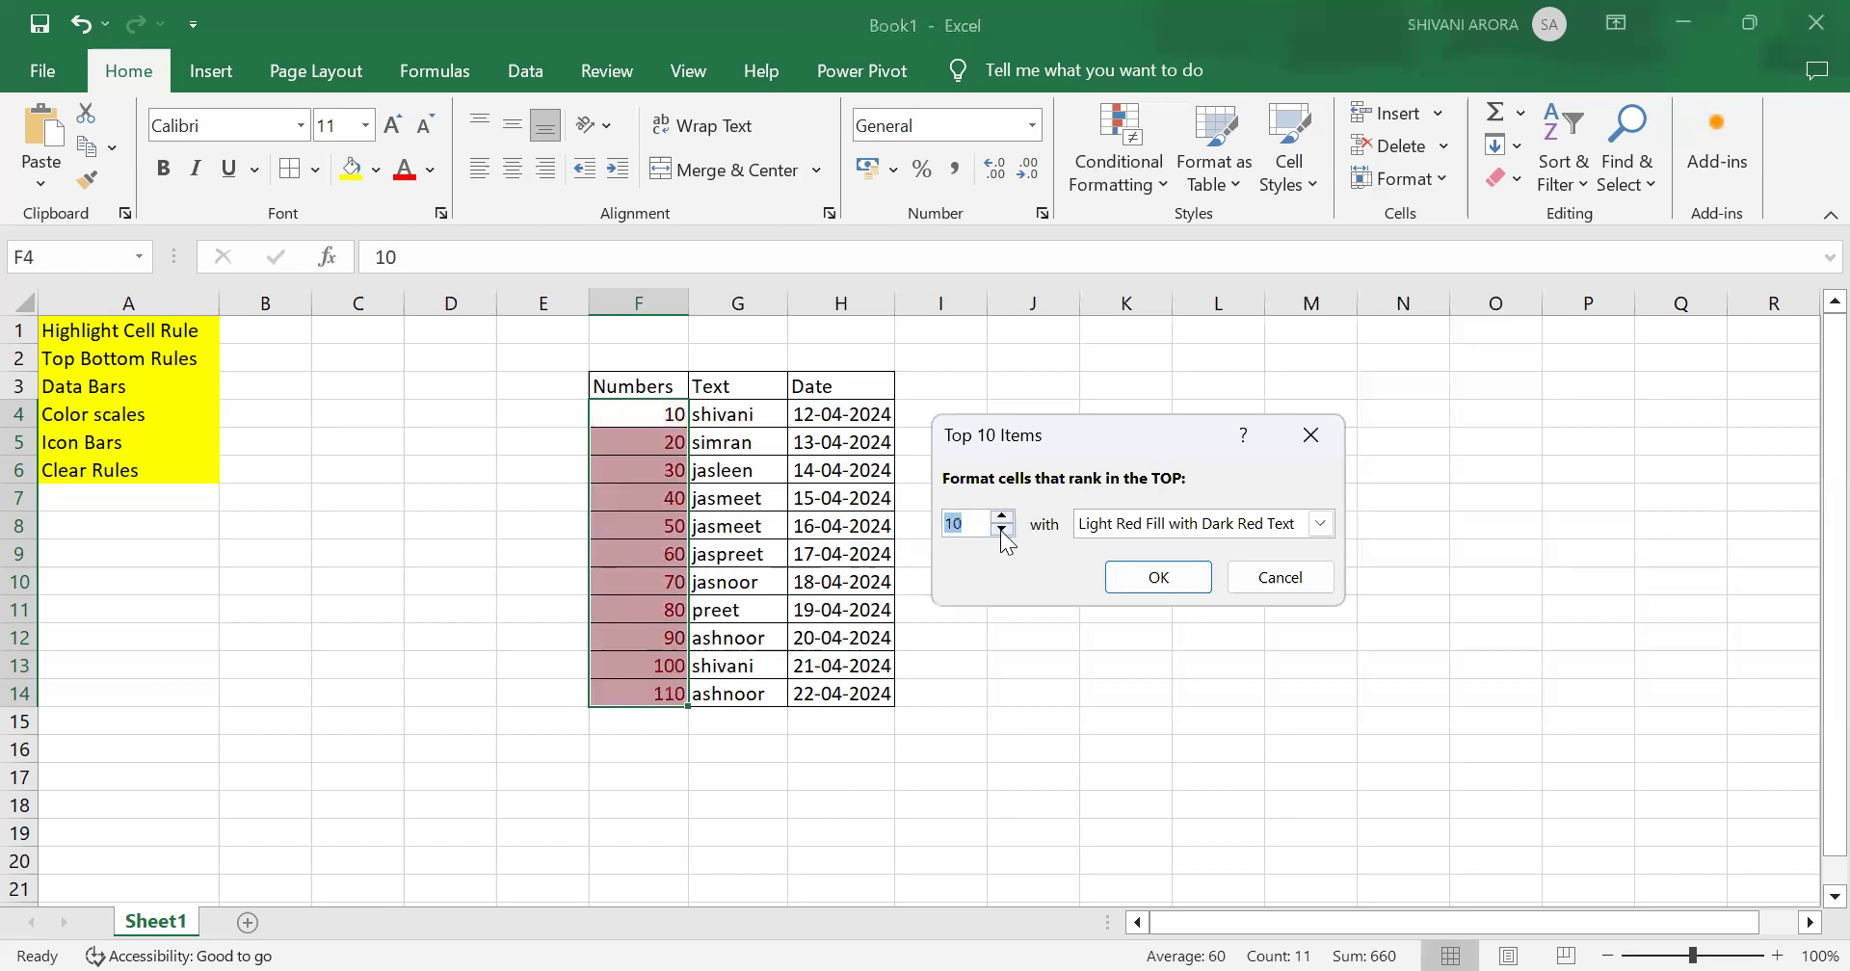
{"action": "left_click", "coordinate": [1003, 530]}
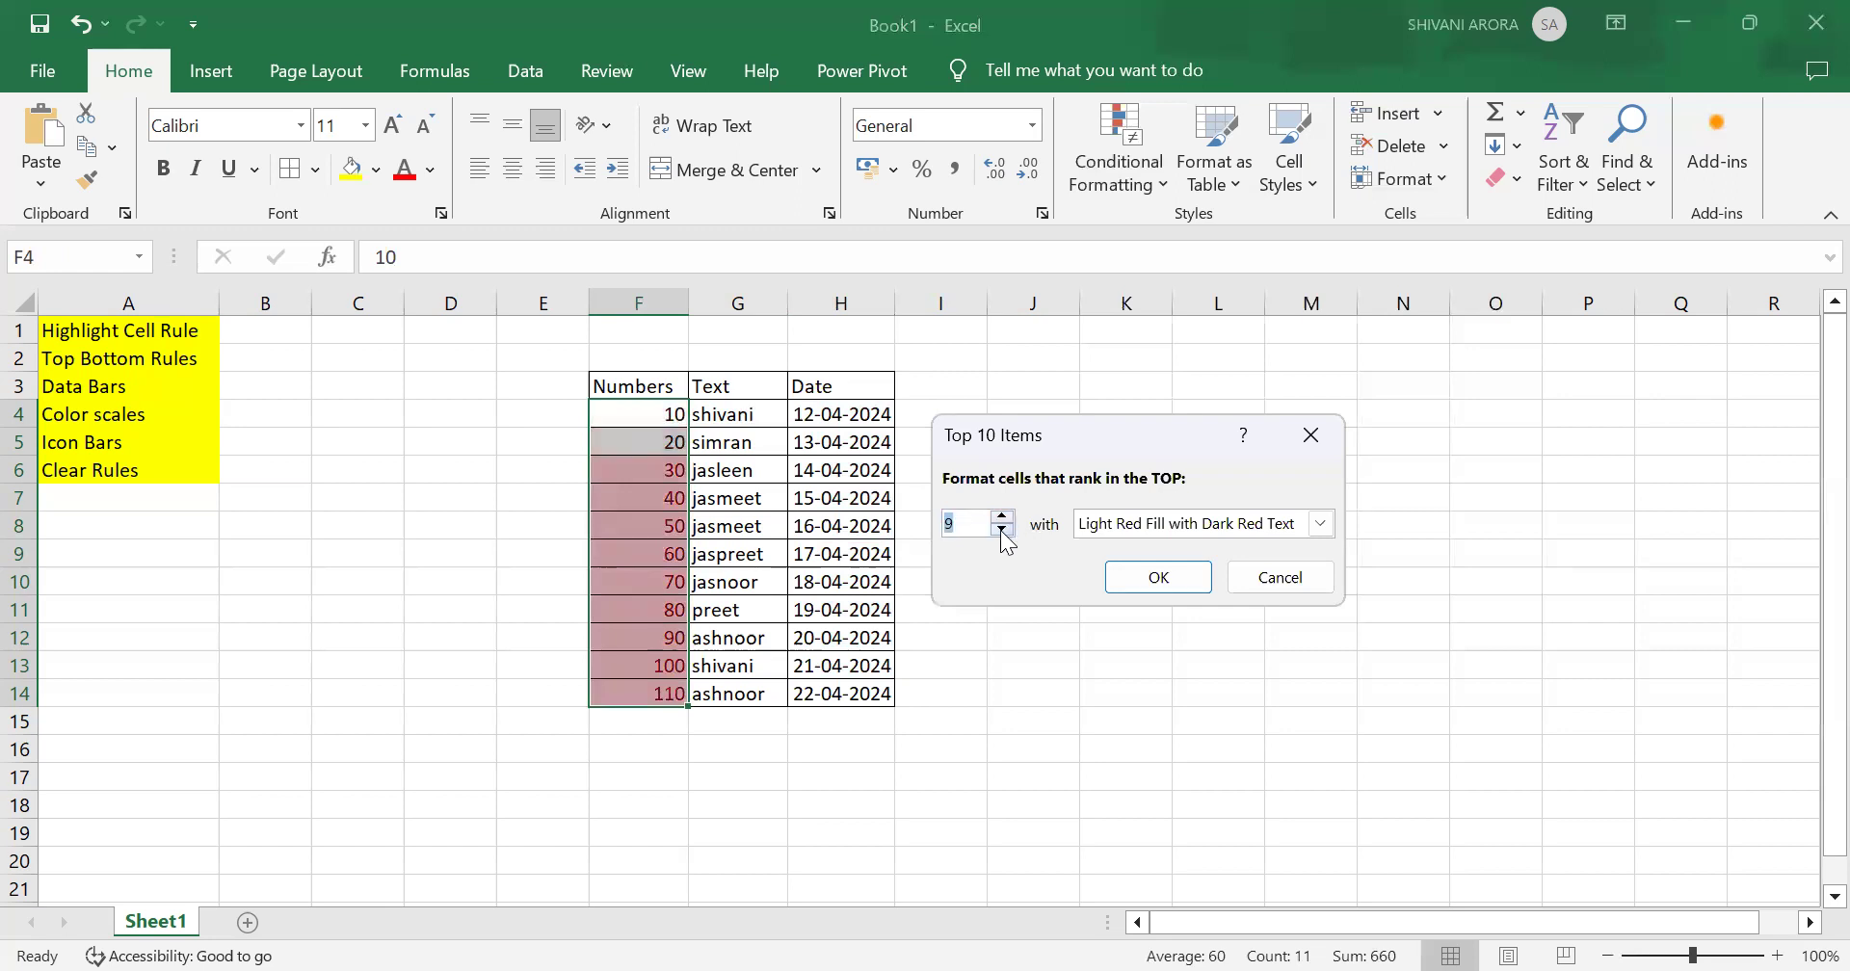
{"action": "left_click", "coordinate": [1003, 530]}
{"action": "left_click", "coordinate": [1003, 530]}
{"action": "left_click", "coordinate": [1003, 530]}
{"action": "left_click", "coordinate": [1003, 530]}
{"action": "left_click", "coordinate": [1003, 530]}
{"action": "left_click", "coordinate": [1003, 530]}
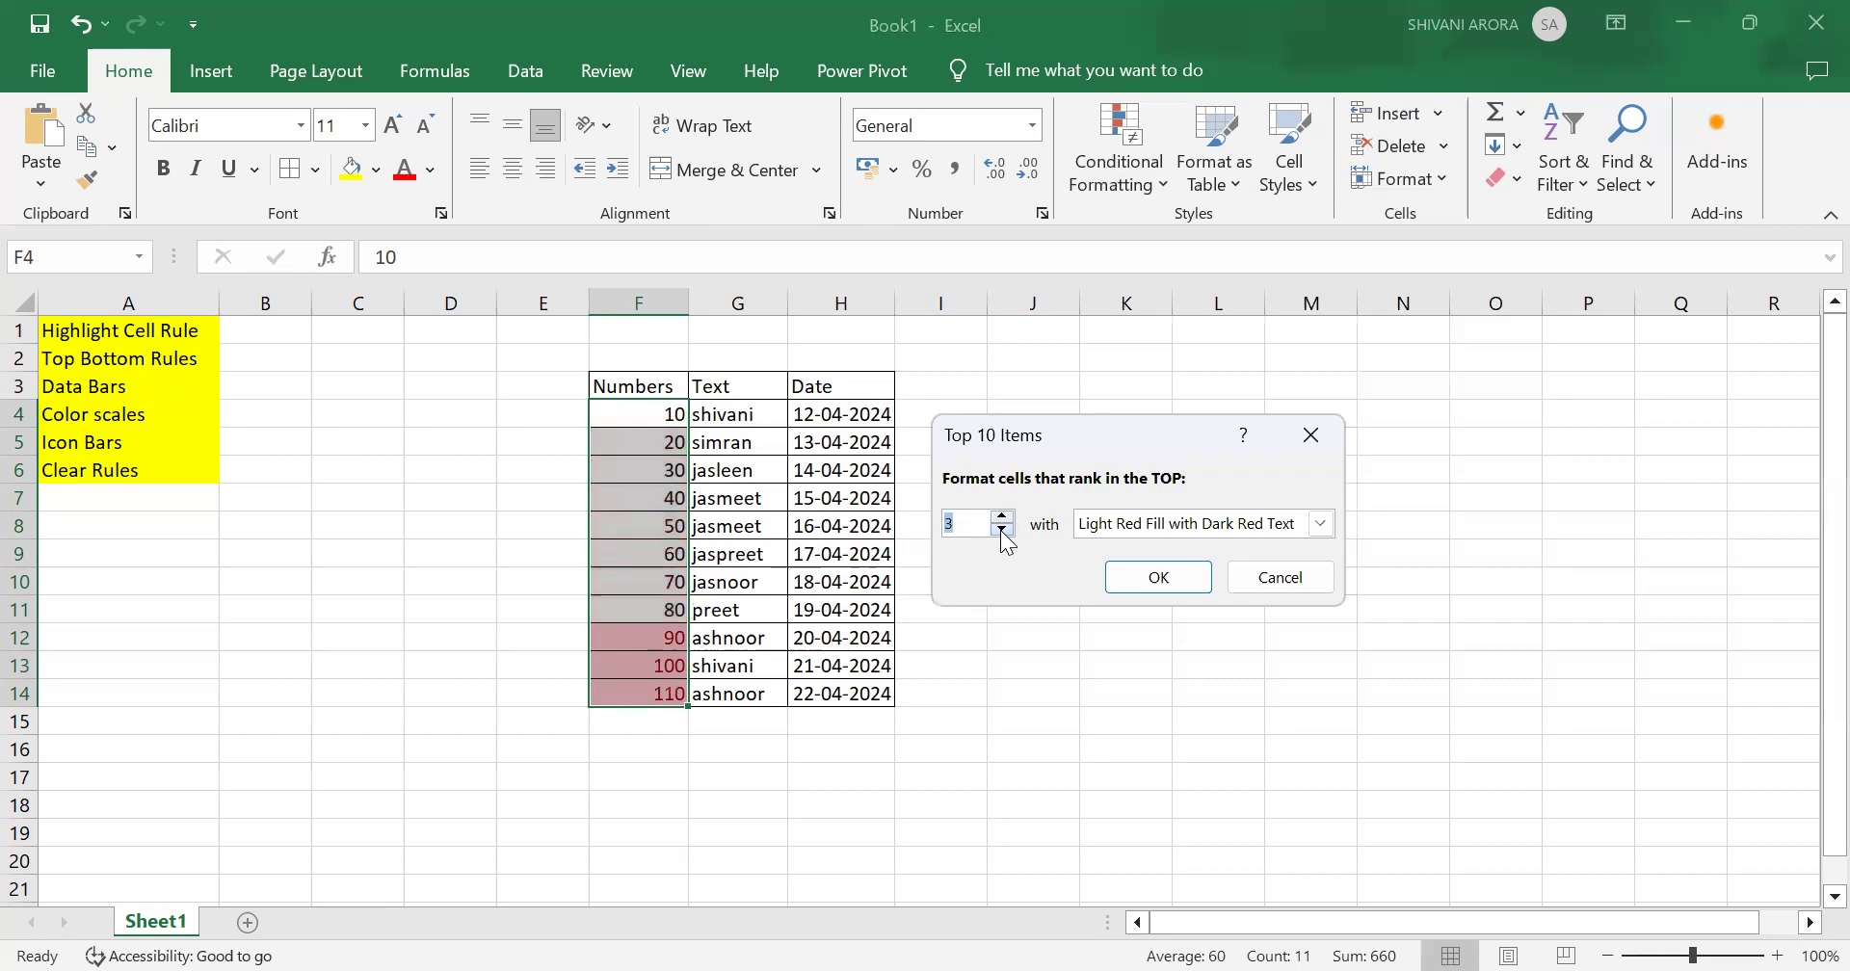
{"action": "left_click", "coordinate": [1003, 529]}
{"action": "left_click", "coordinate": [1003, 530]}
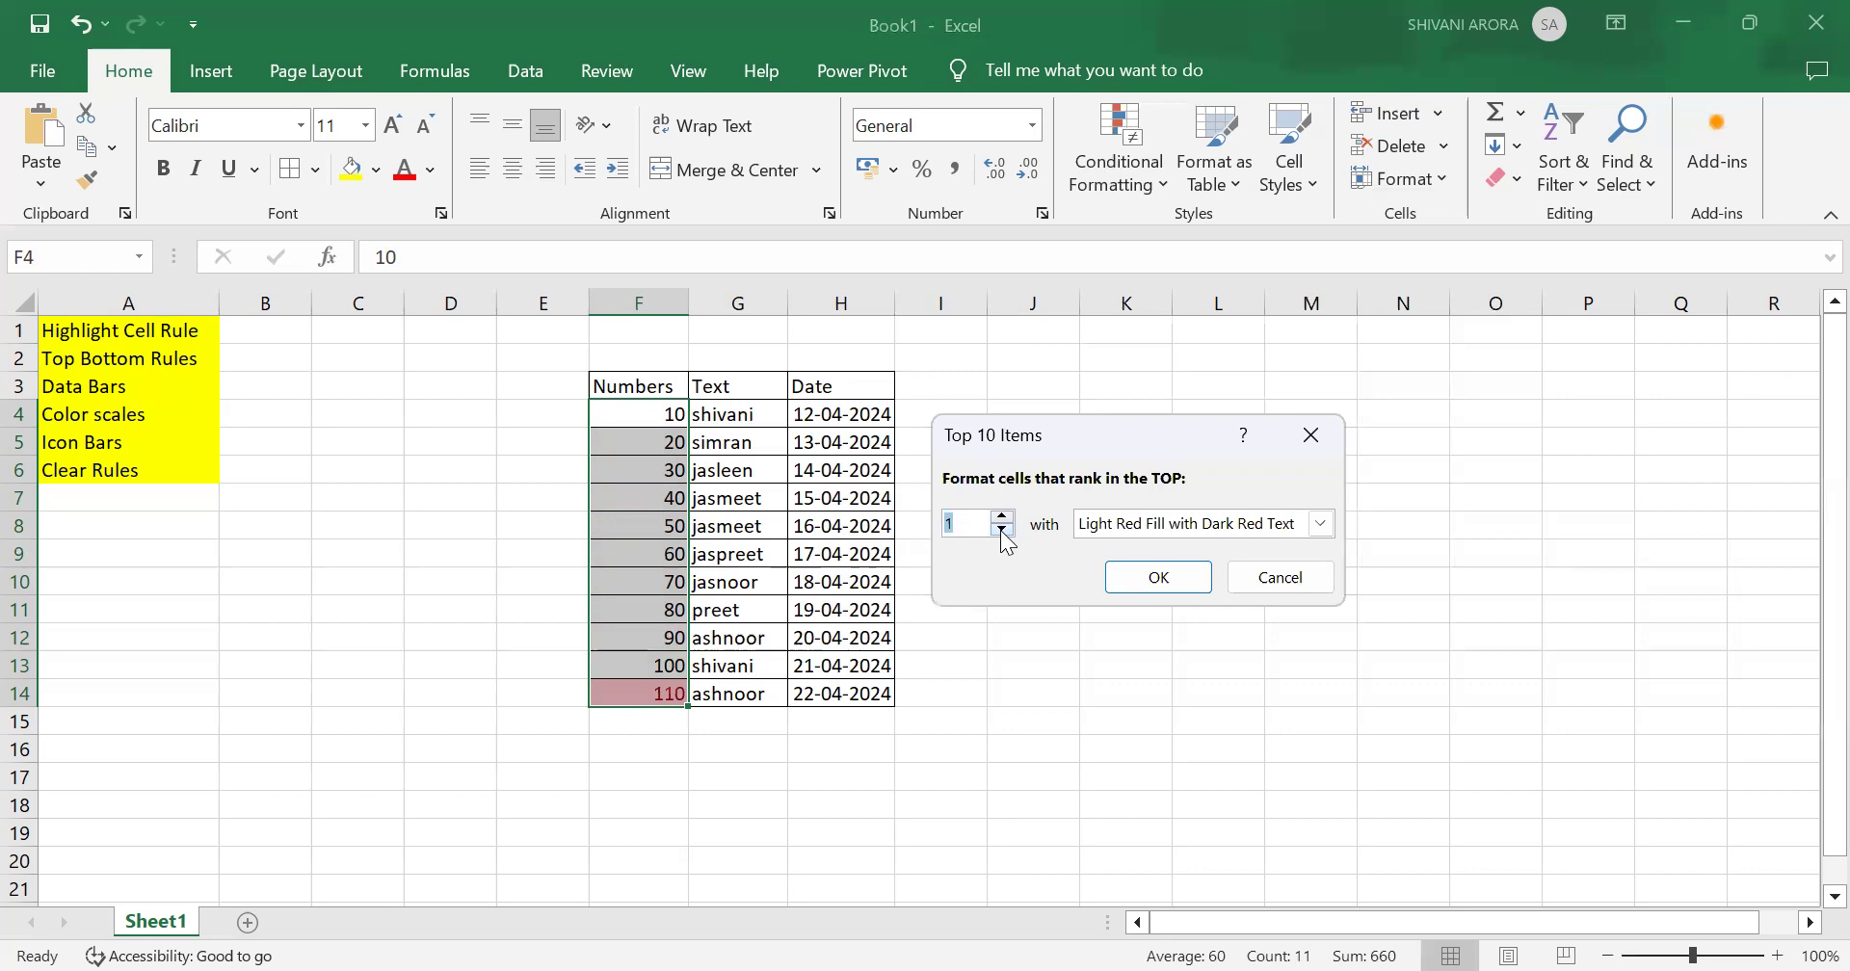
{"action": "left_click", "coordinate": [1151, 571]}
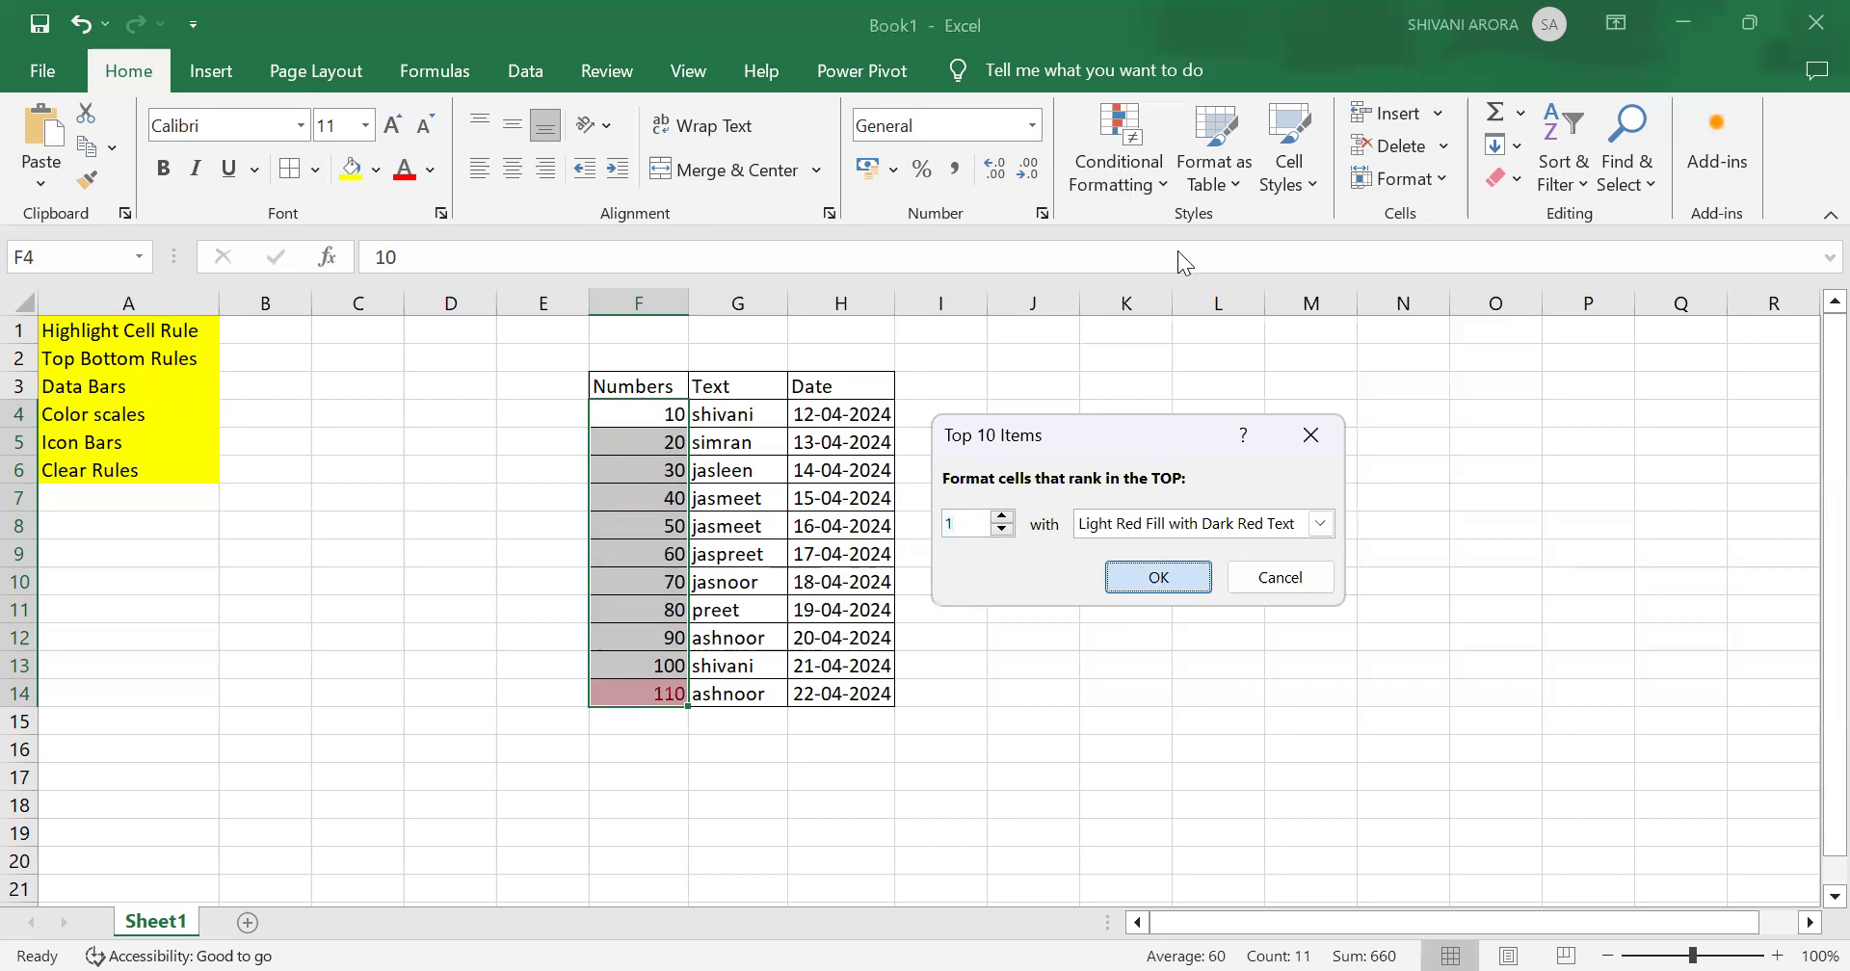
Step: Clear the Top 10 Items rule from the Numbers cells
{"action": "left_click", "coordinate": [1119, 169]}
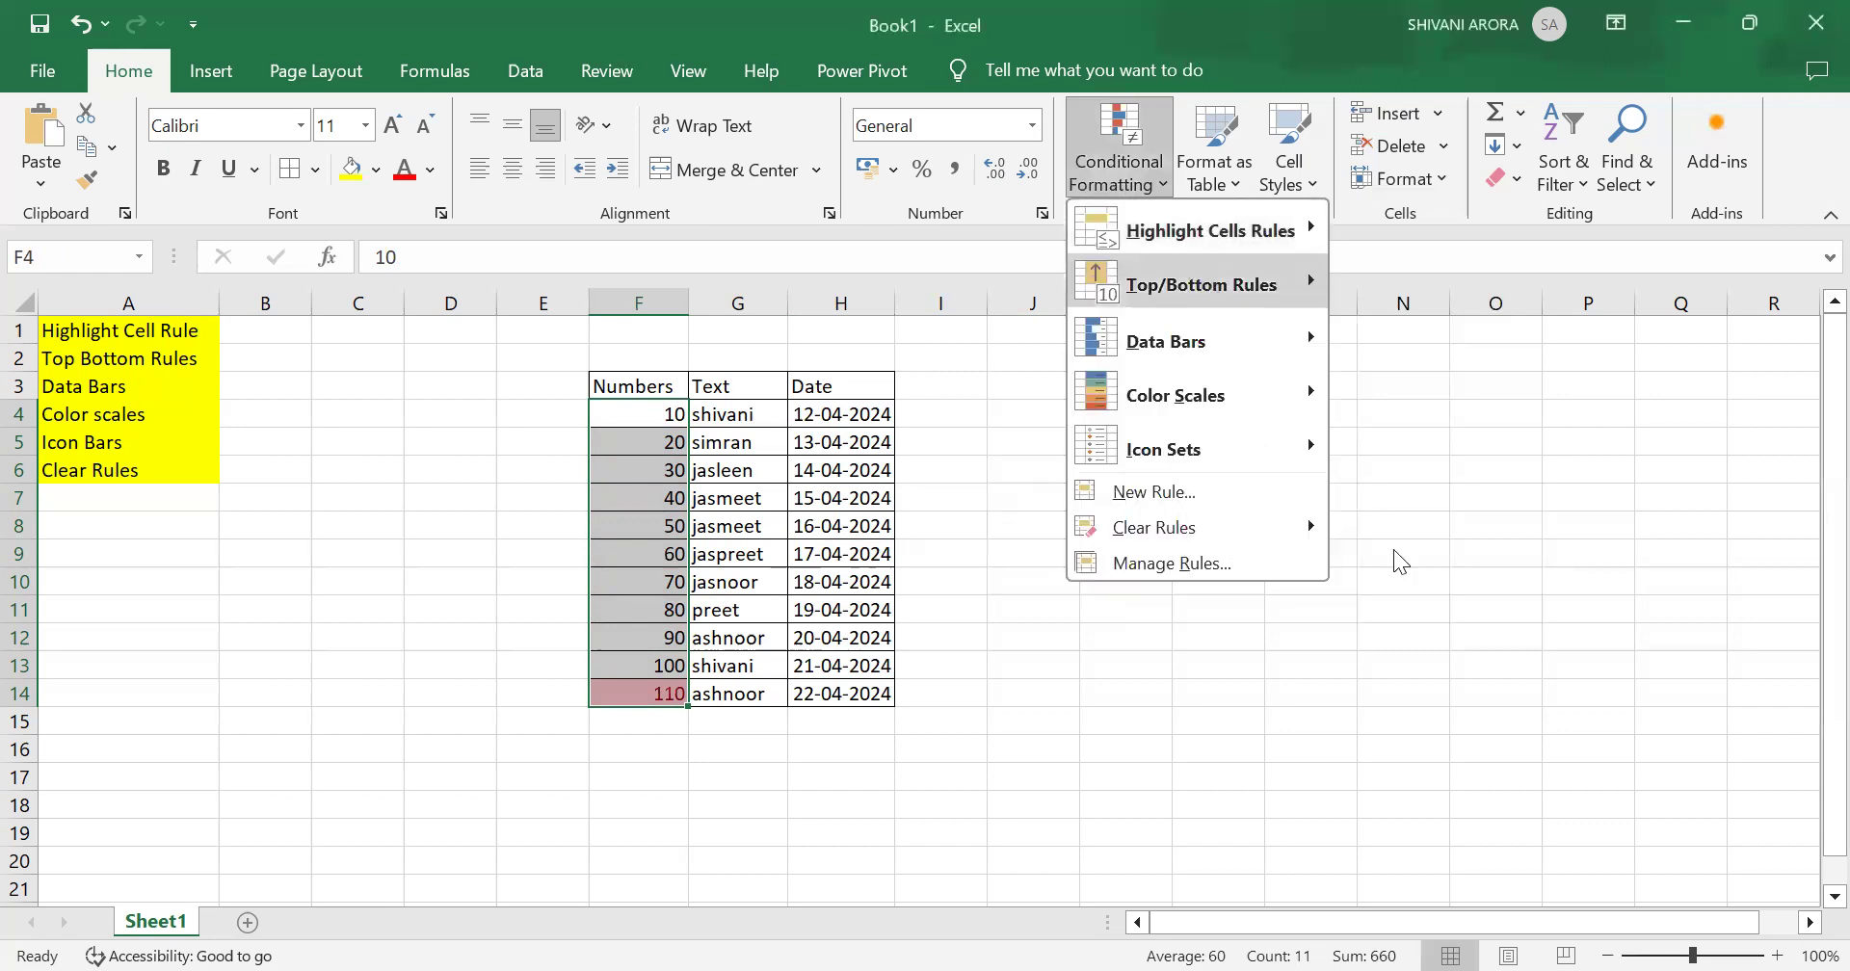
{"action": "mouse_move", "coordinate": [1204, 527]}
{"action": "left_click", "coordinate": [1530, 538]}
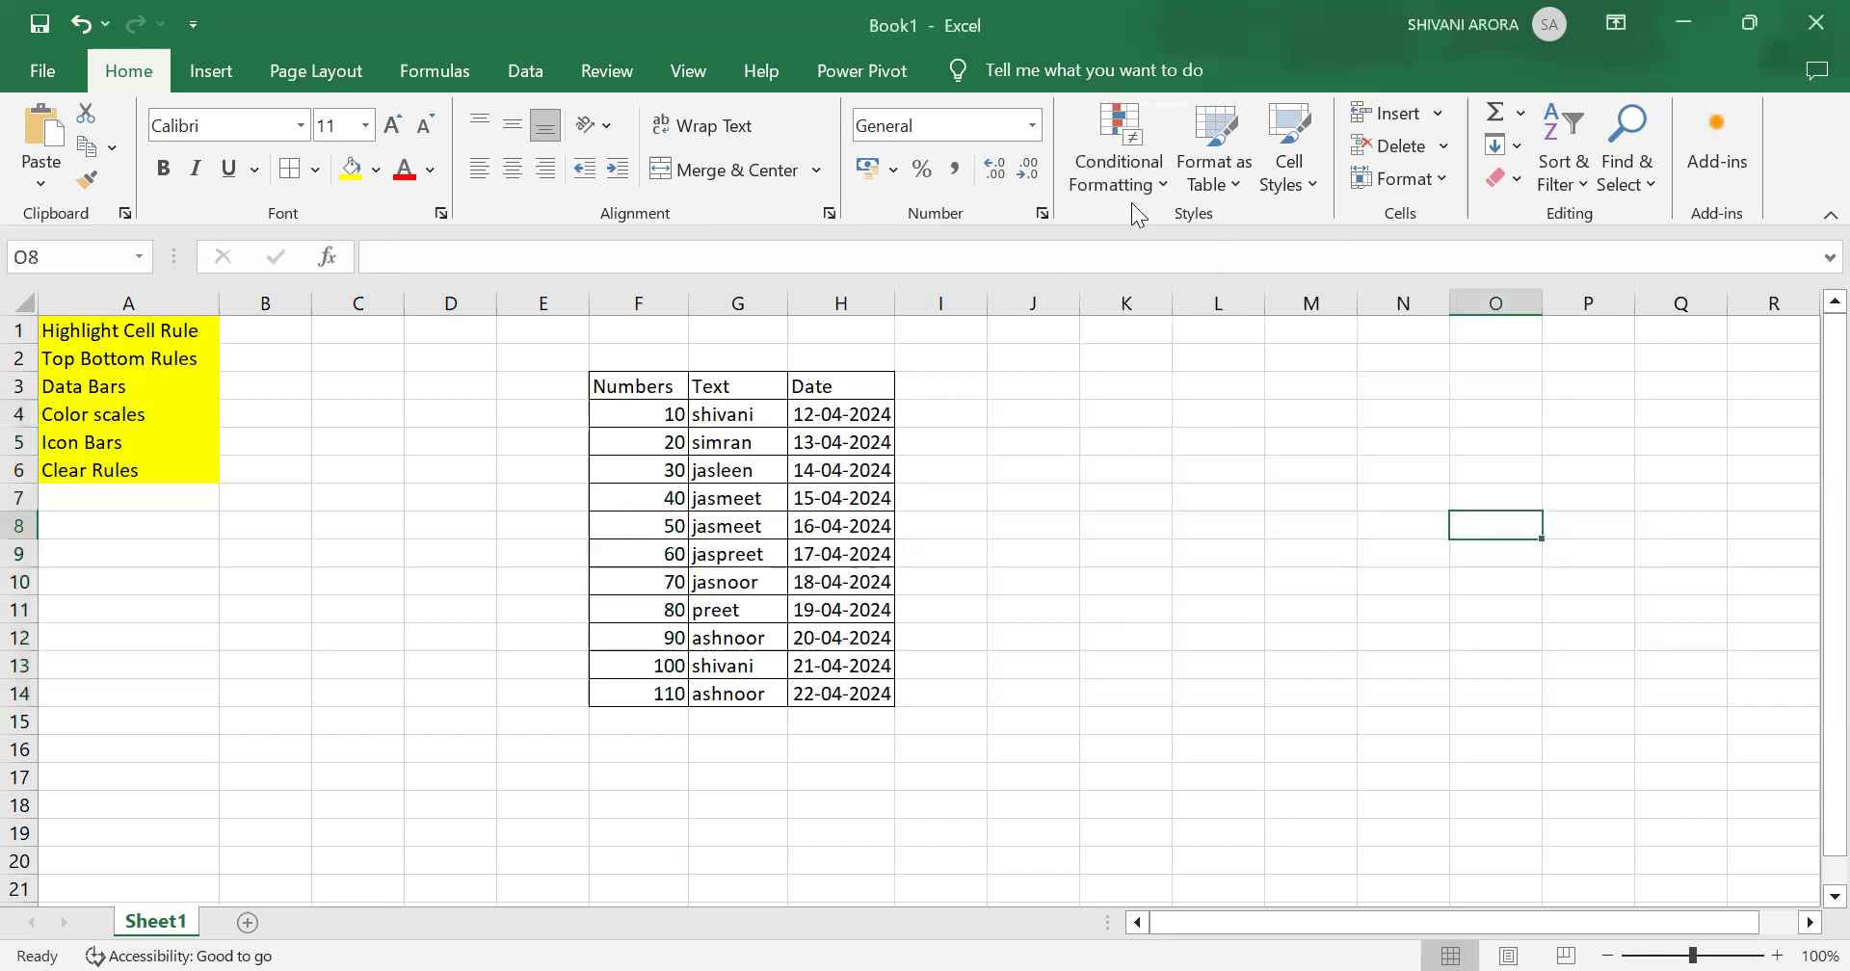
Step: Select the Numbers values F4:F14 and apply a Bottom 10 Items rule highlighting the bottom 1 value with Light Red Fill with Dark Red Text
{"action": "left_click_drag", "start_coordinate": [627, 417], "coordinate": [646, 699]}
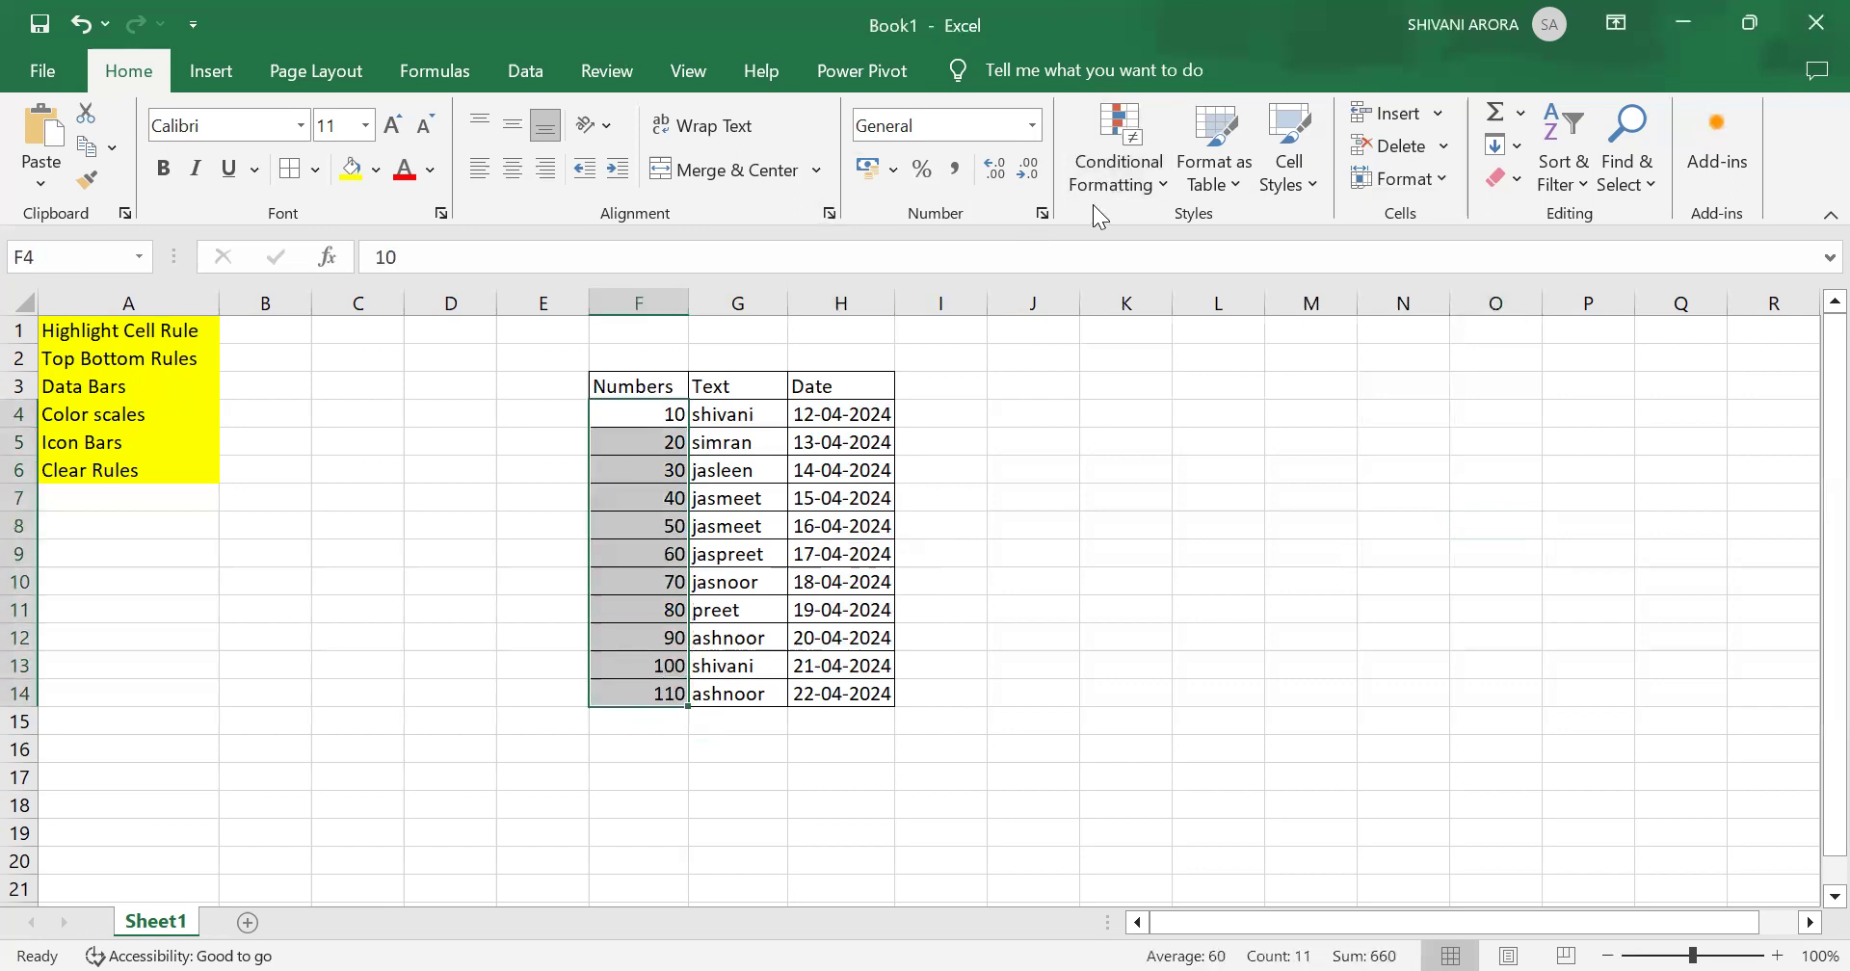
{"action": "left_click", "coordinate": [1125, 166]}
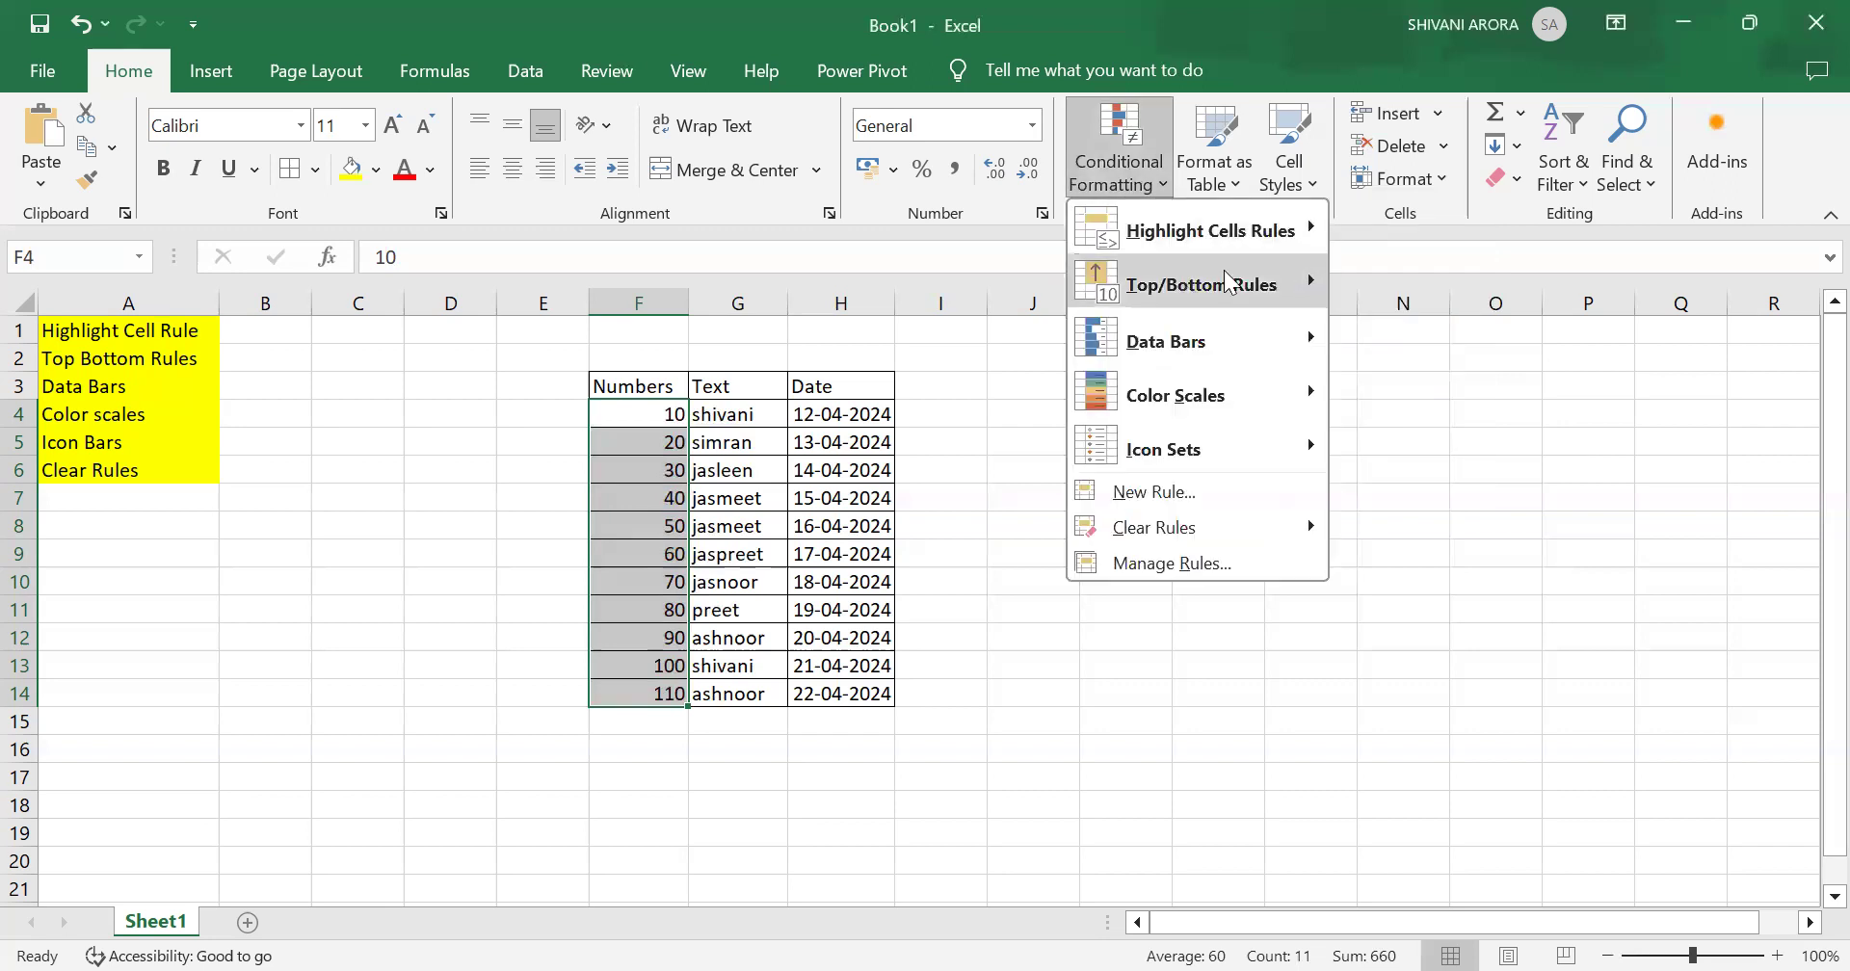
{"action": "mouse_move", "coordinate": [1225, 282]}
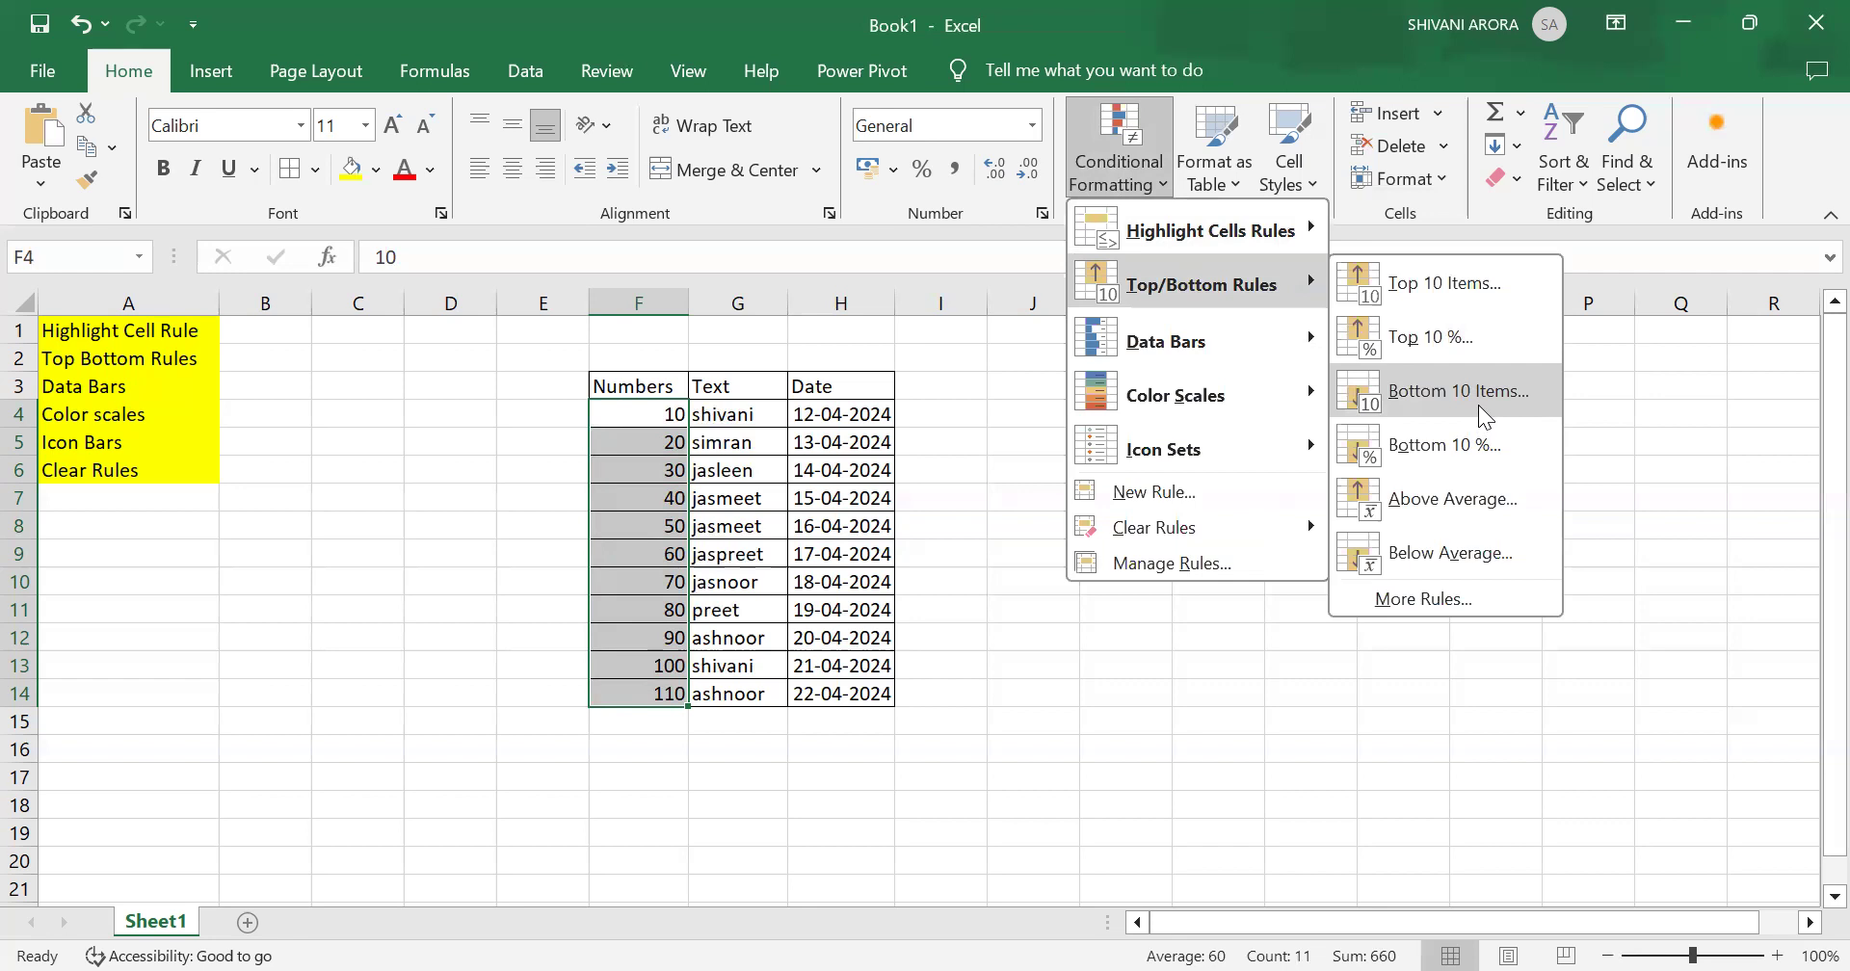
{"action": "left_click", "coordinate": [1478, 405]}
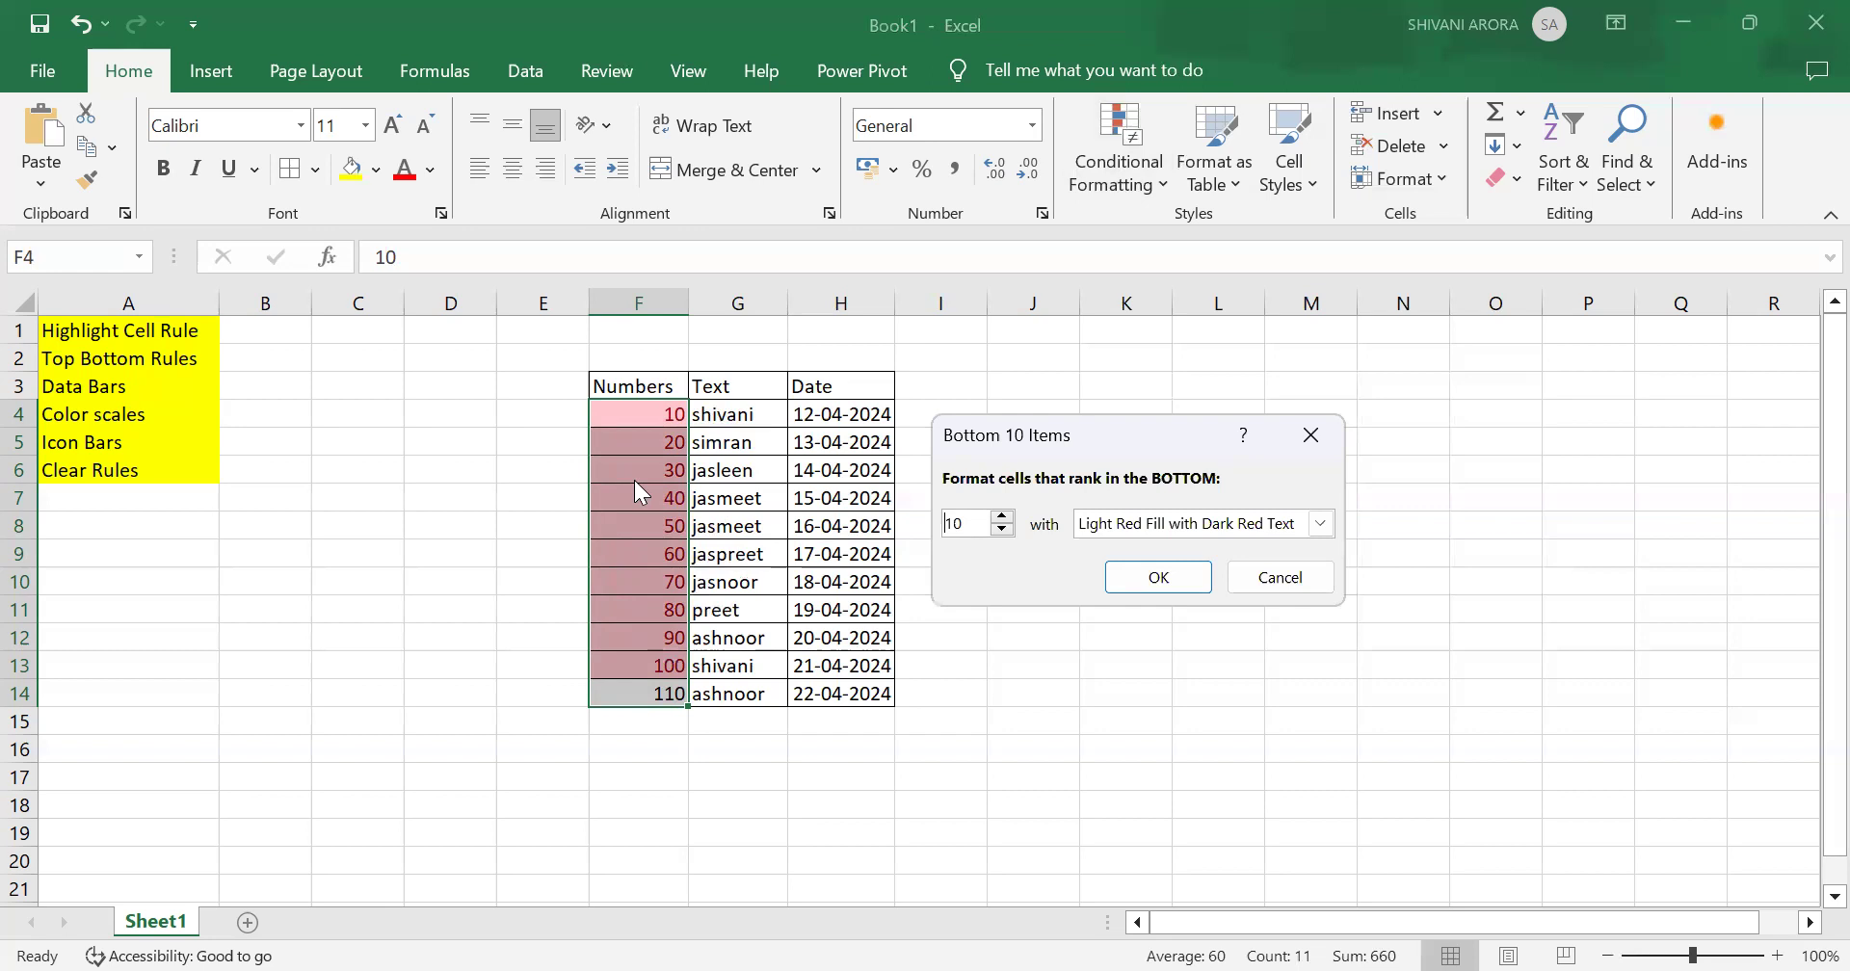
{"action": "left_click", "coordinate": [1002, 521]}
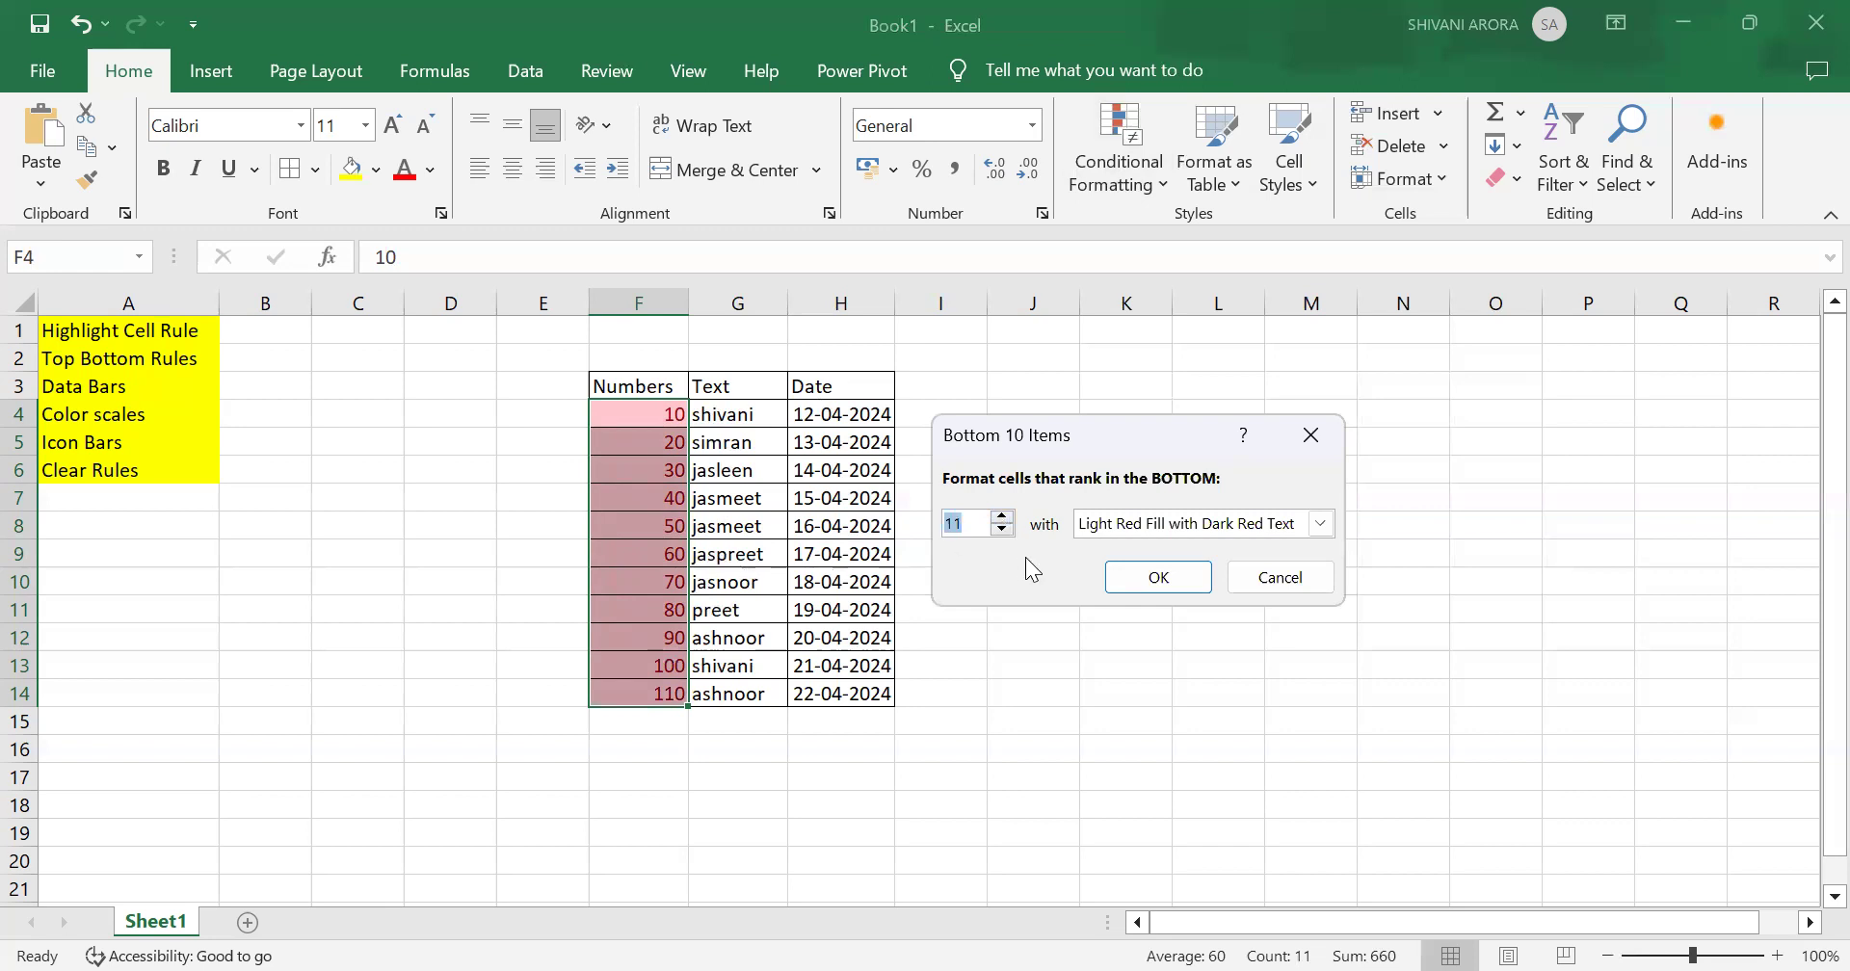
{"action": "left_click", "coordinate": [1002, 529]}
{"action": "left_click", "coordinate": [1002, 529]}
{"action": "left_click", "coordinate": [1002, 529]}
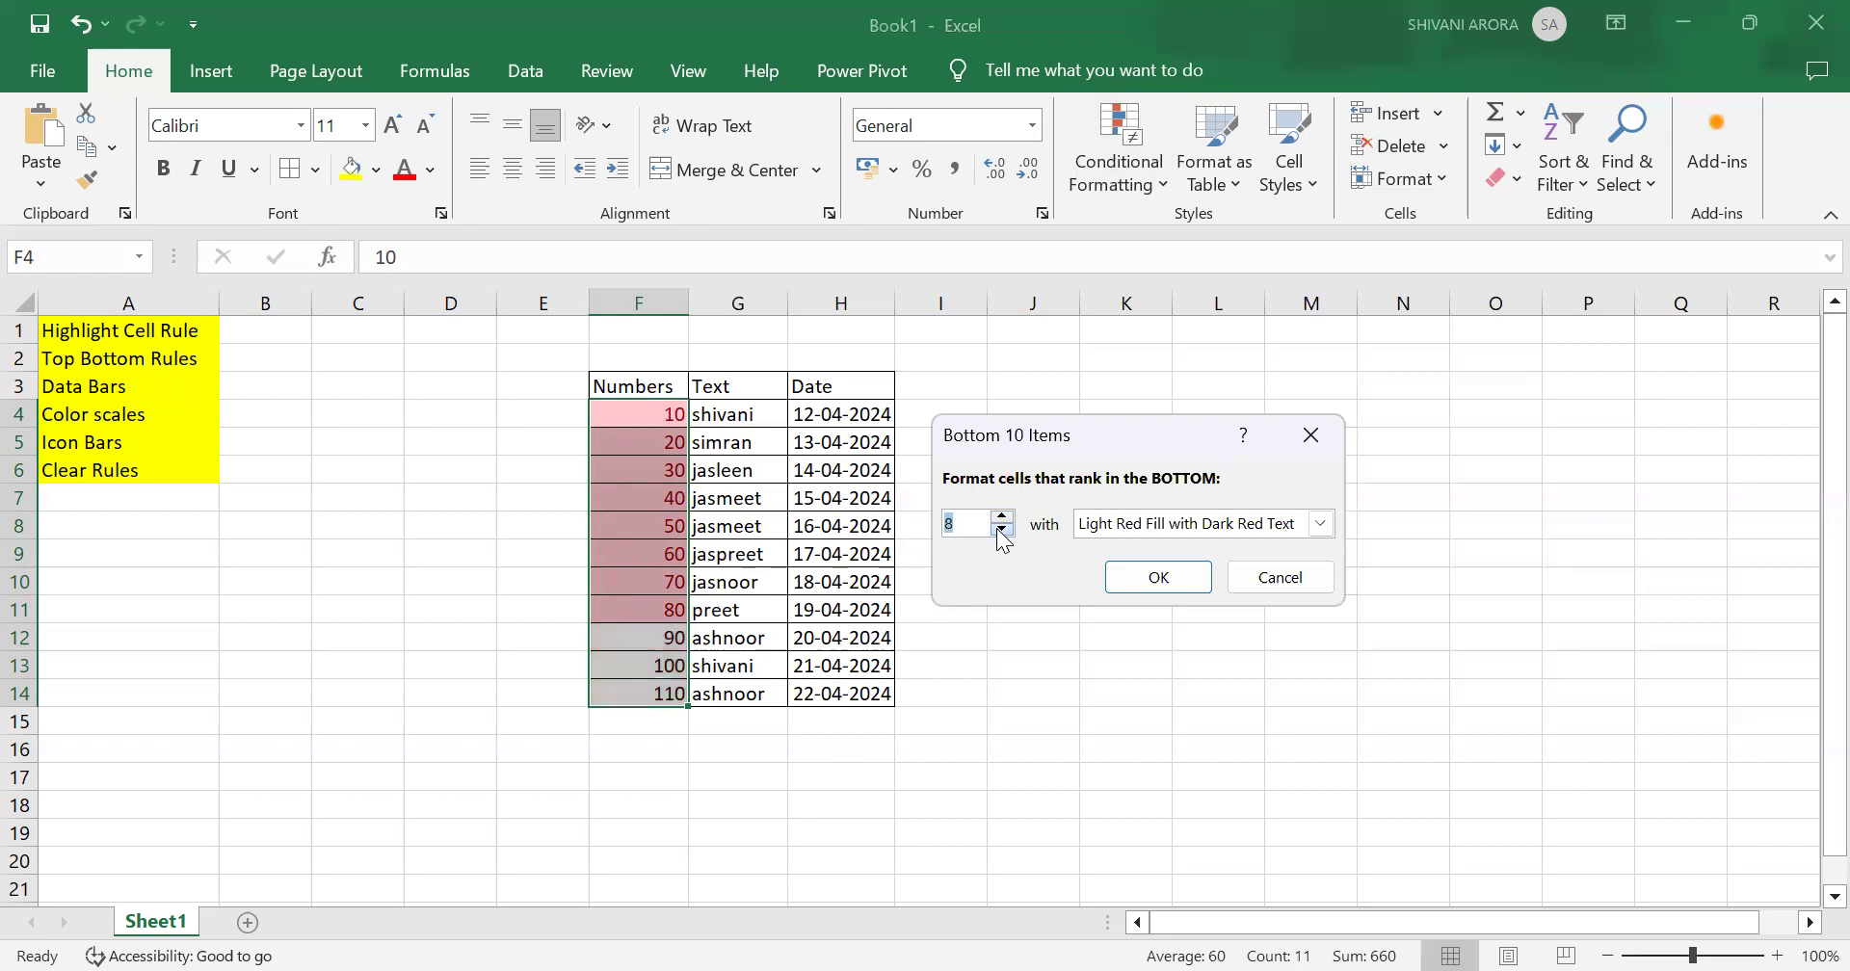
{"action": "left_click", "coordinate": [1002, 529]}
{"action": "left_click", "coordinate": [1002, 529]}
{"action": "left_click", "coordinate": [1002, 529]}
{"action": "left_click", "coordinate": [1002, 529]}
{"action": "left_click", "coordinate": [1002, 529]}
{"action": "left_click", "coordinate": [1002, 529]}
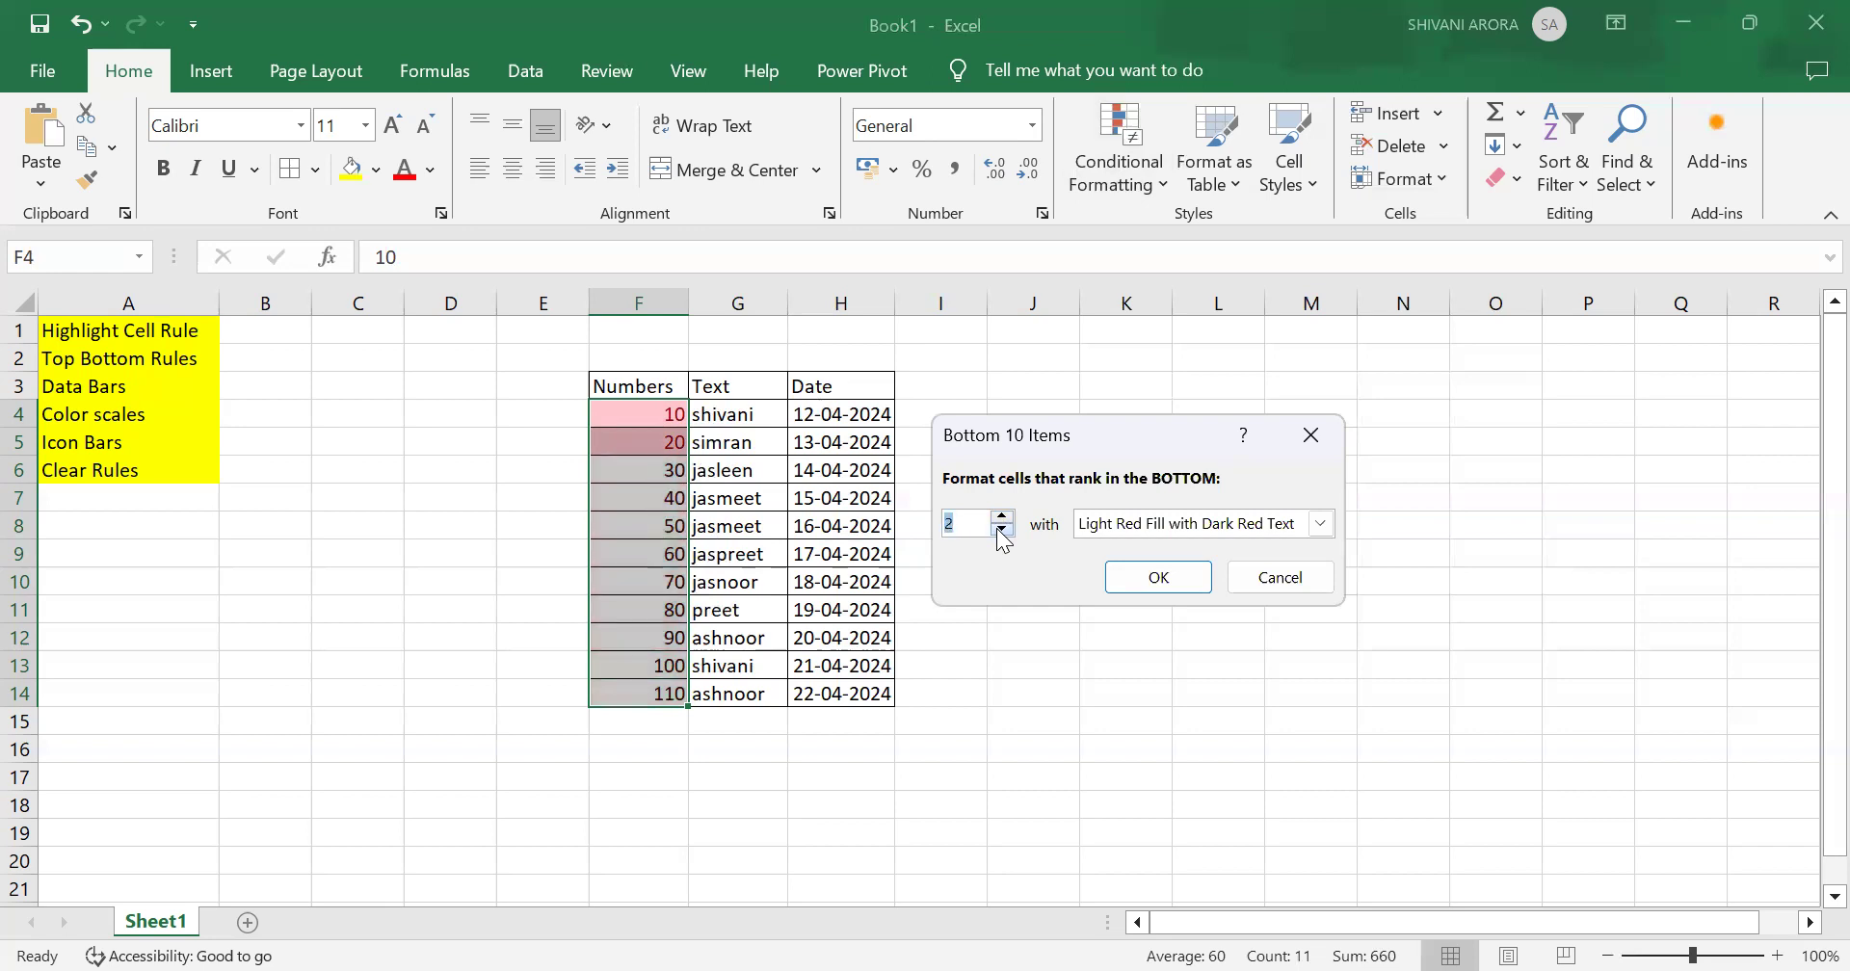
{"action": "left_click", "coordinate": [1002, 529]}
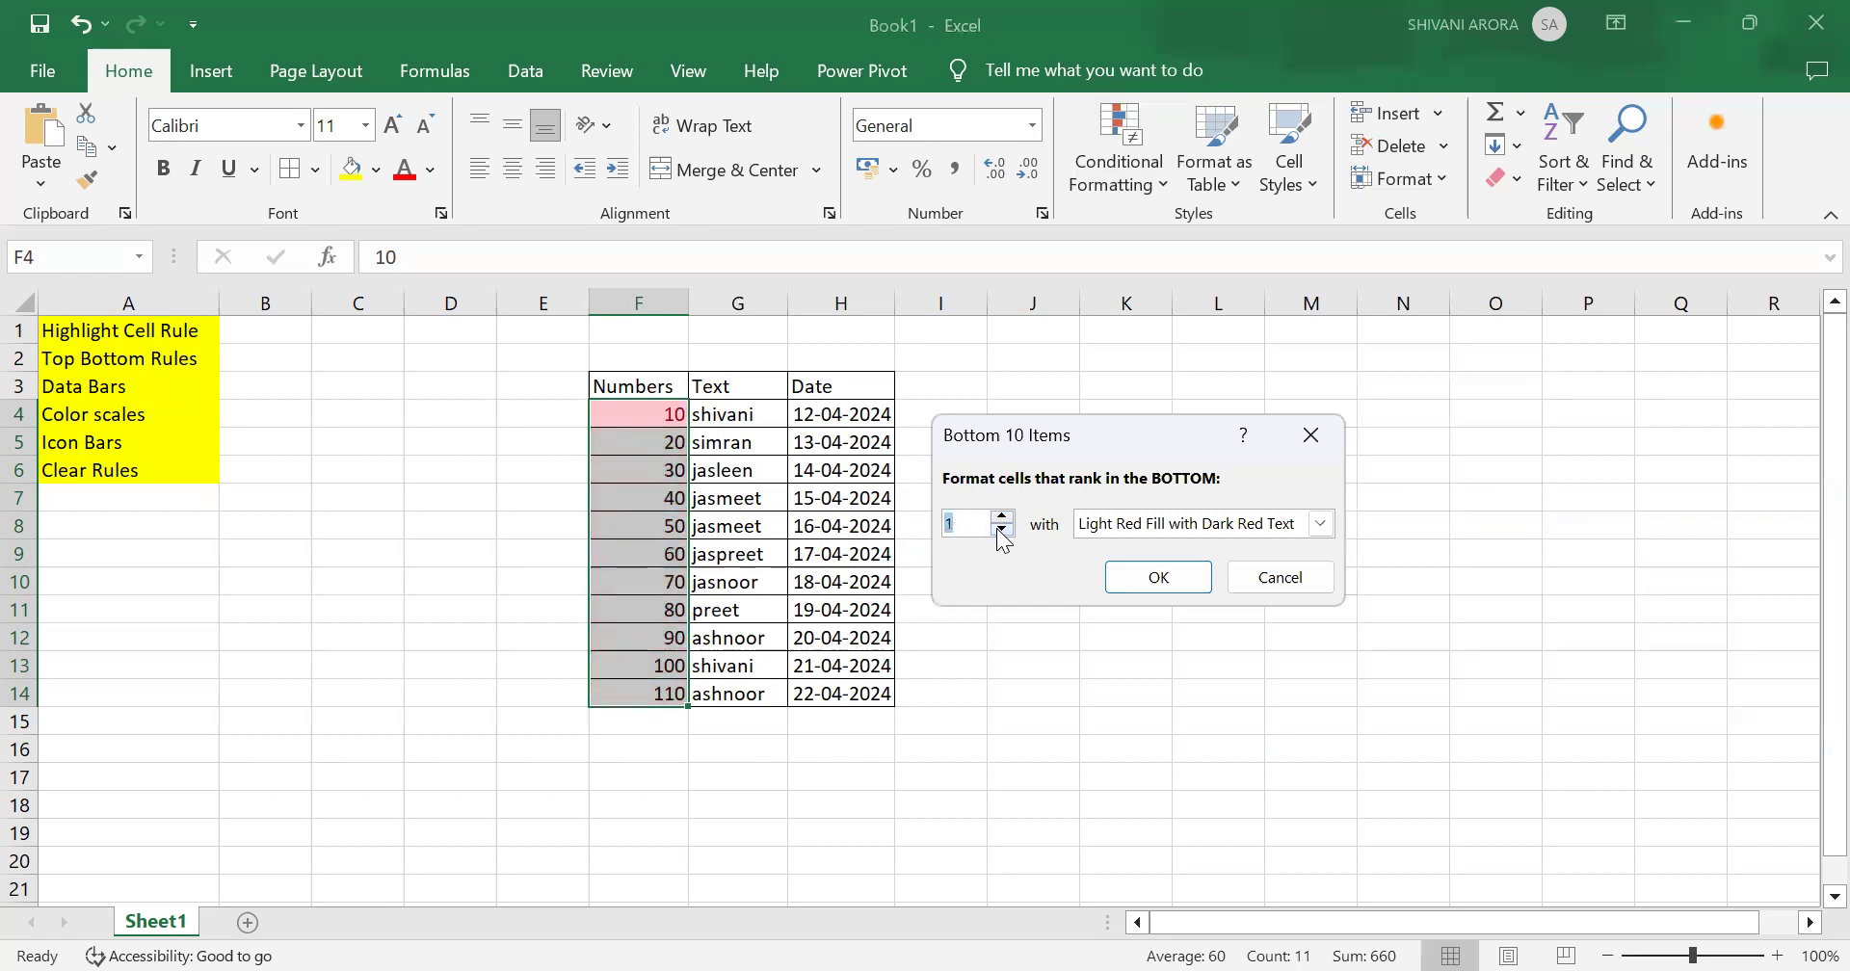
{"action": "left_click", "coordinate": [1141, 575]}
Step: Clear the Bottom 10 Items rule from the selected Numbers cells
{"action": "left_click", "coordinate": [1120, 164]}
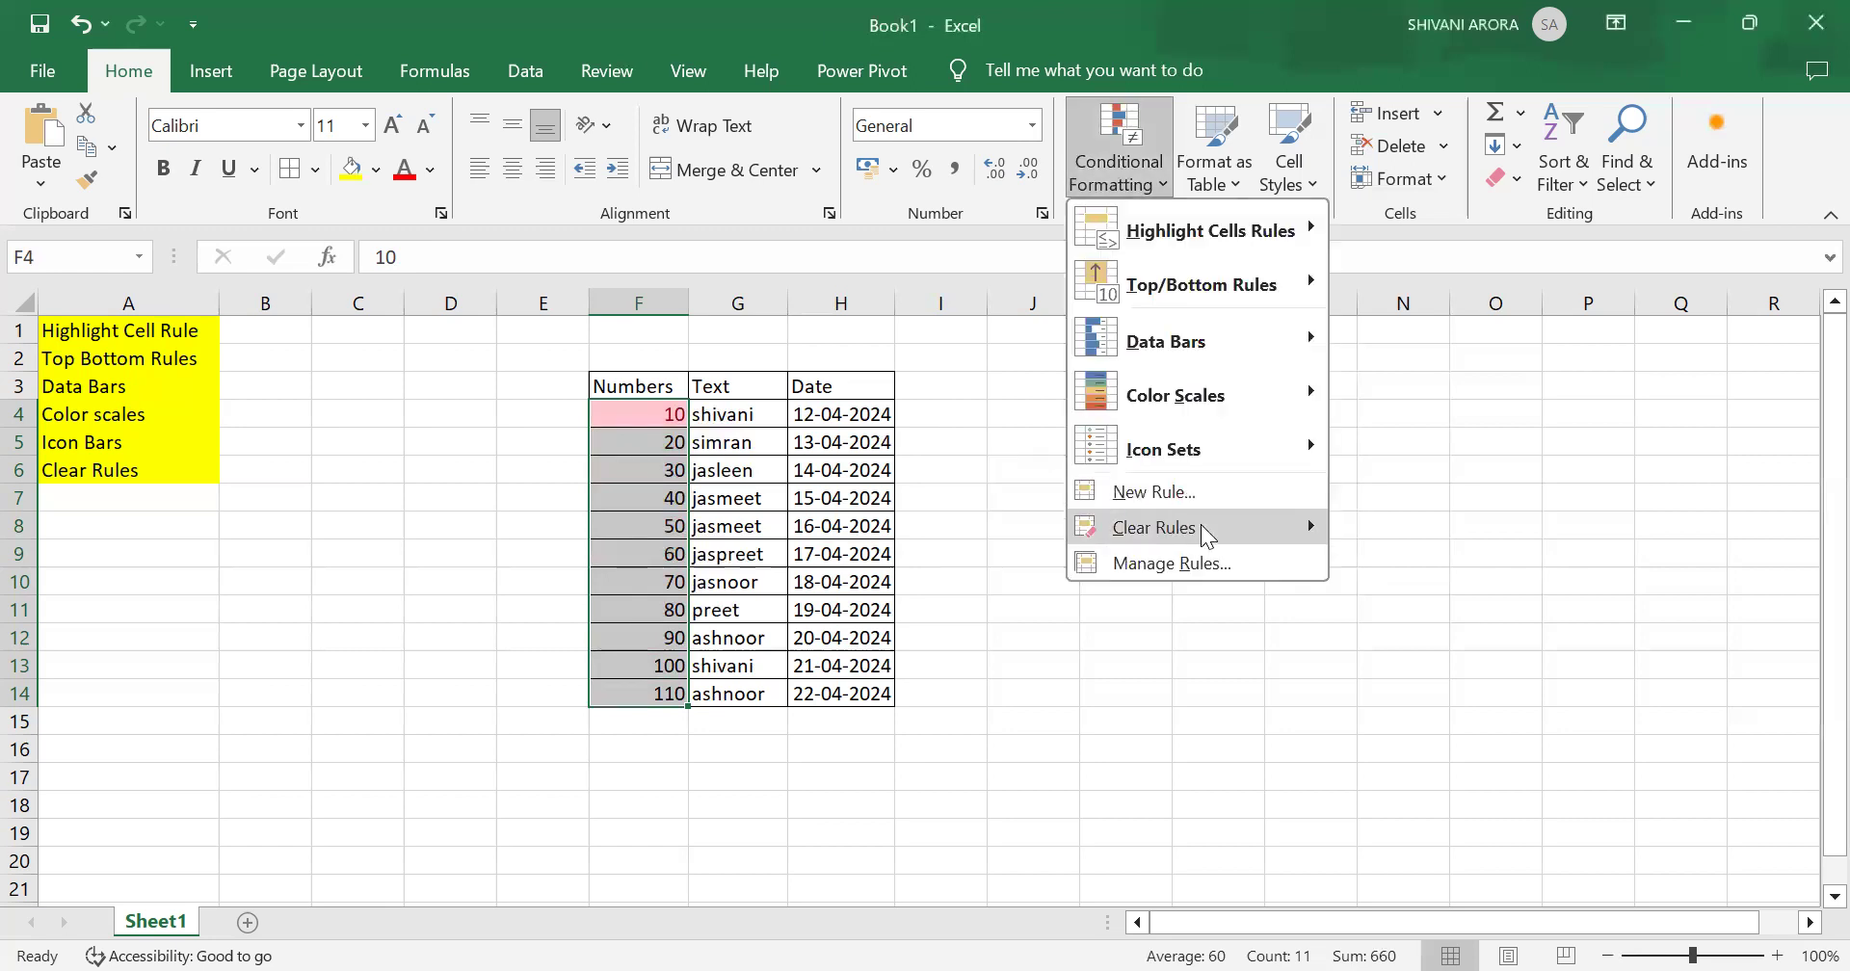
{"action": "mouse_move", "coordinate": [1200, 525]}
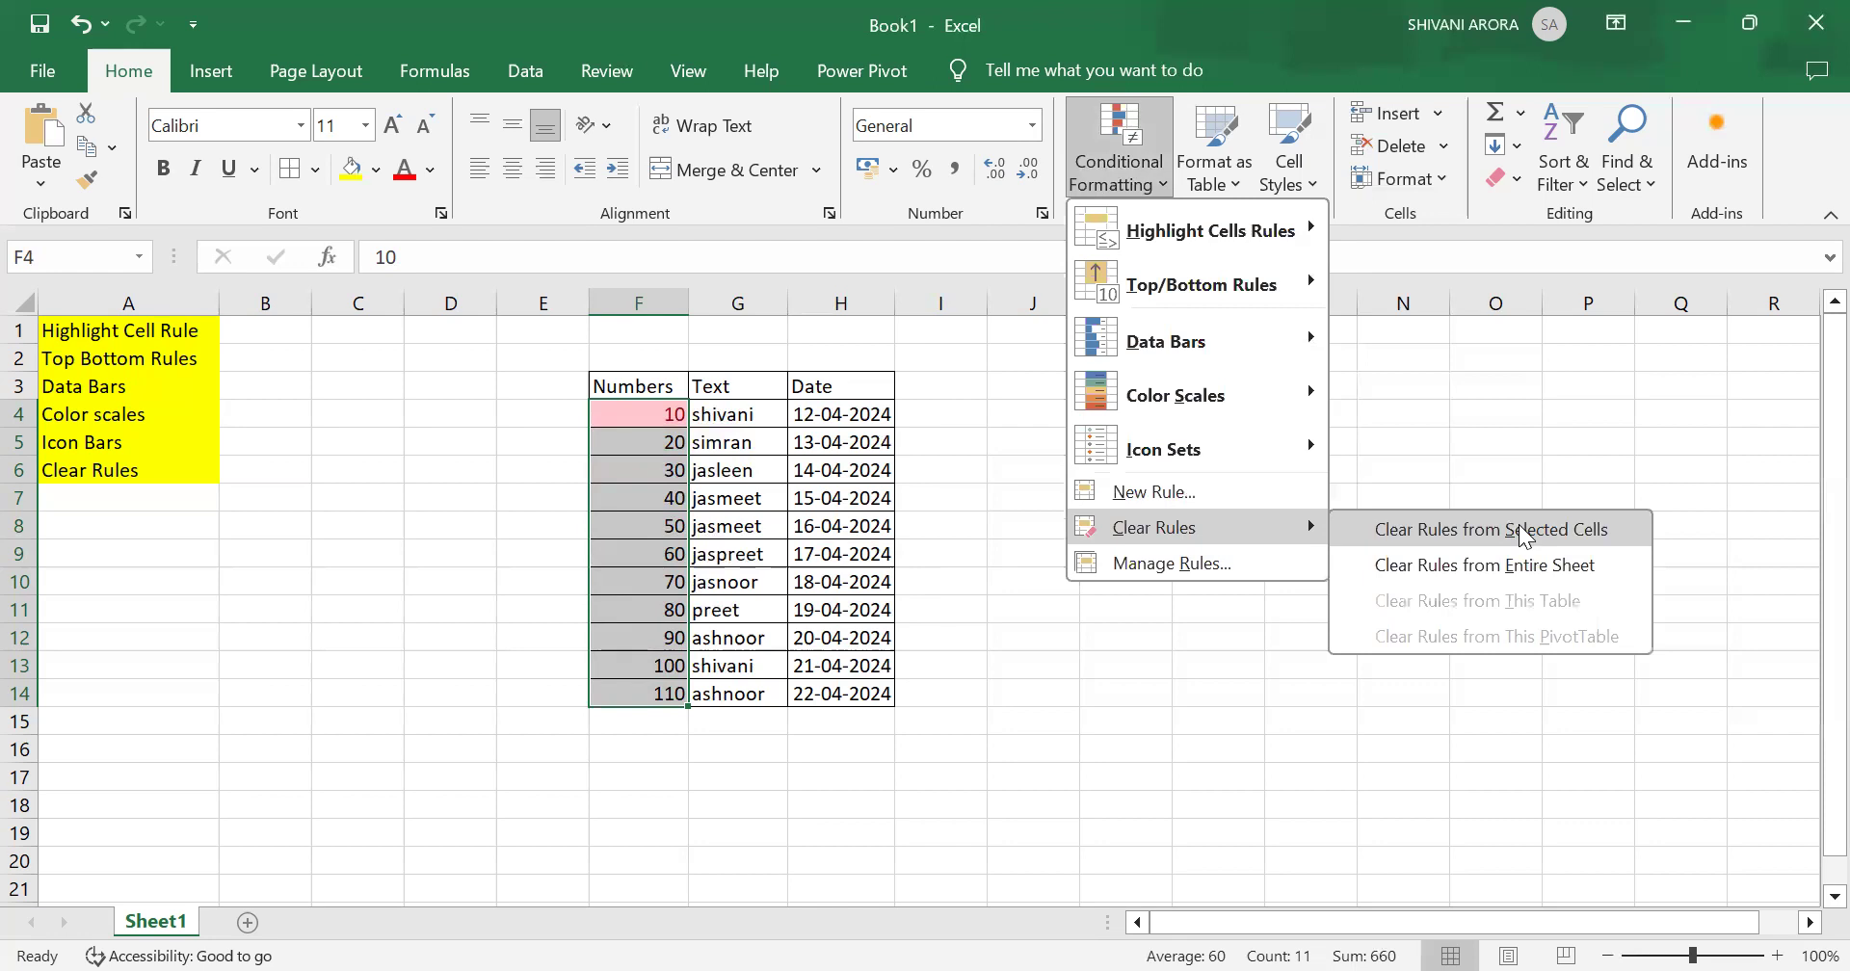
{"action": "left_click", "coordinate": [1518, 528]}
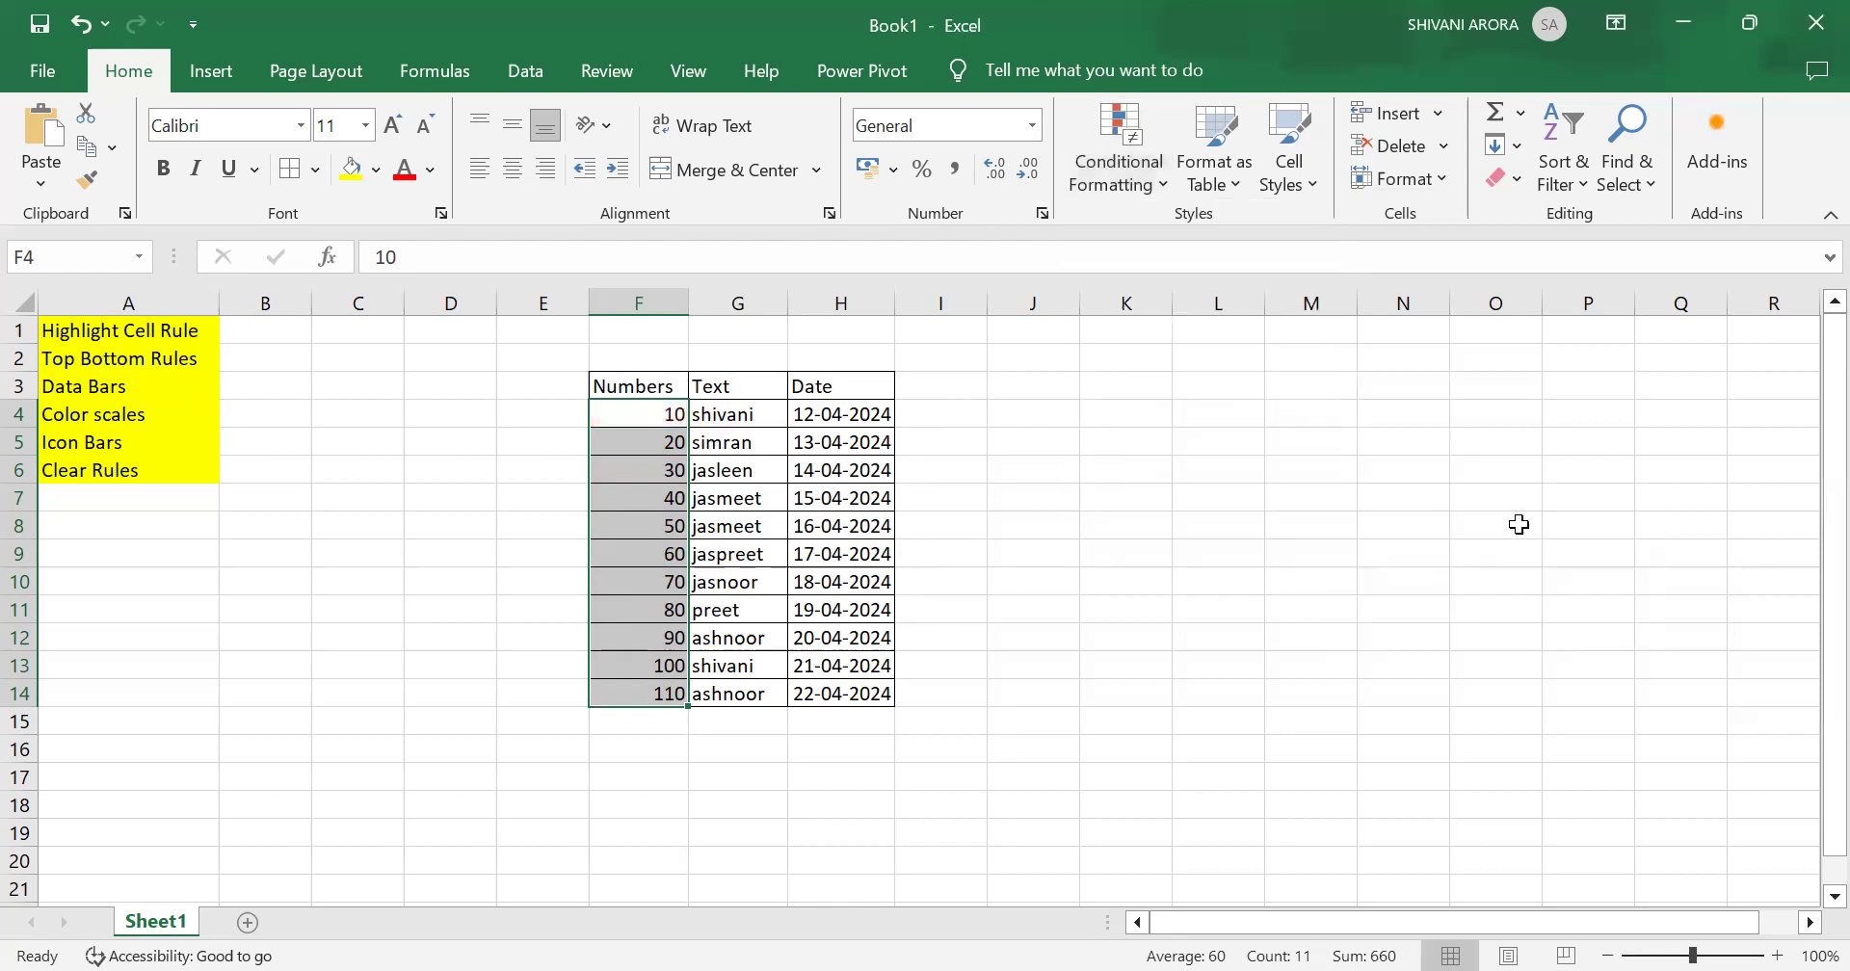
Step: Apply an Above Average rule to the Numbers cells with Light Red Fill with Dark Red Text
{"action": "left_click", "coordinate": [1117, 154]}
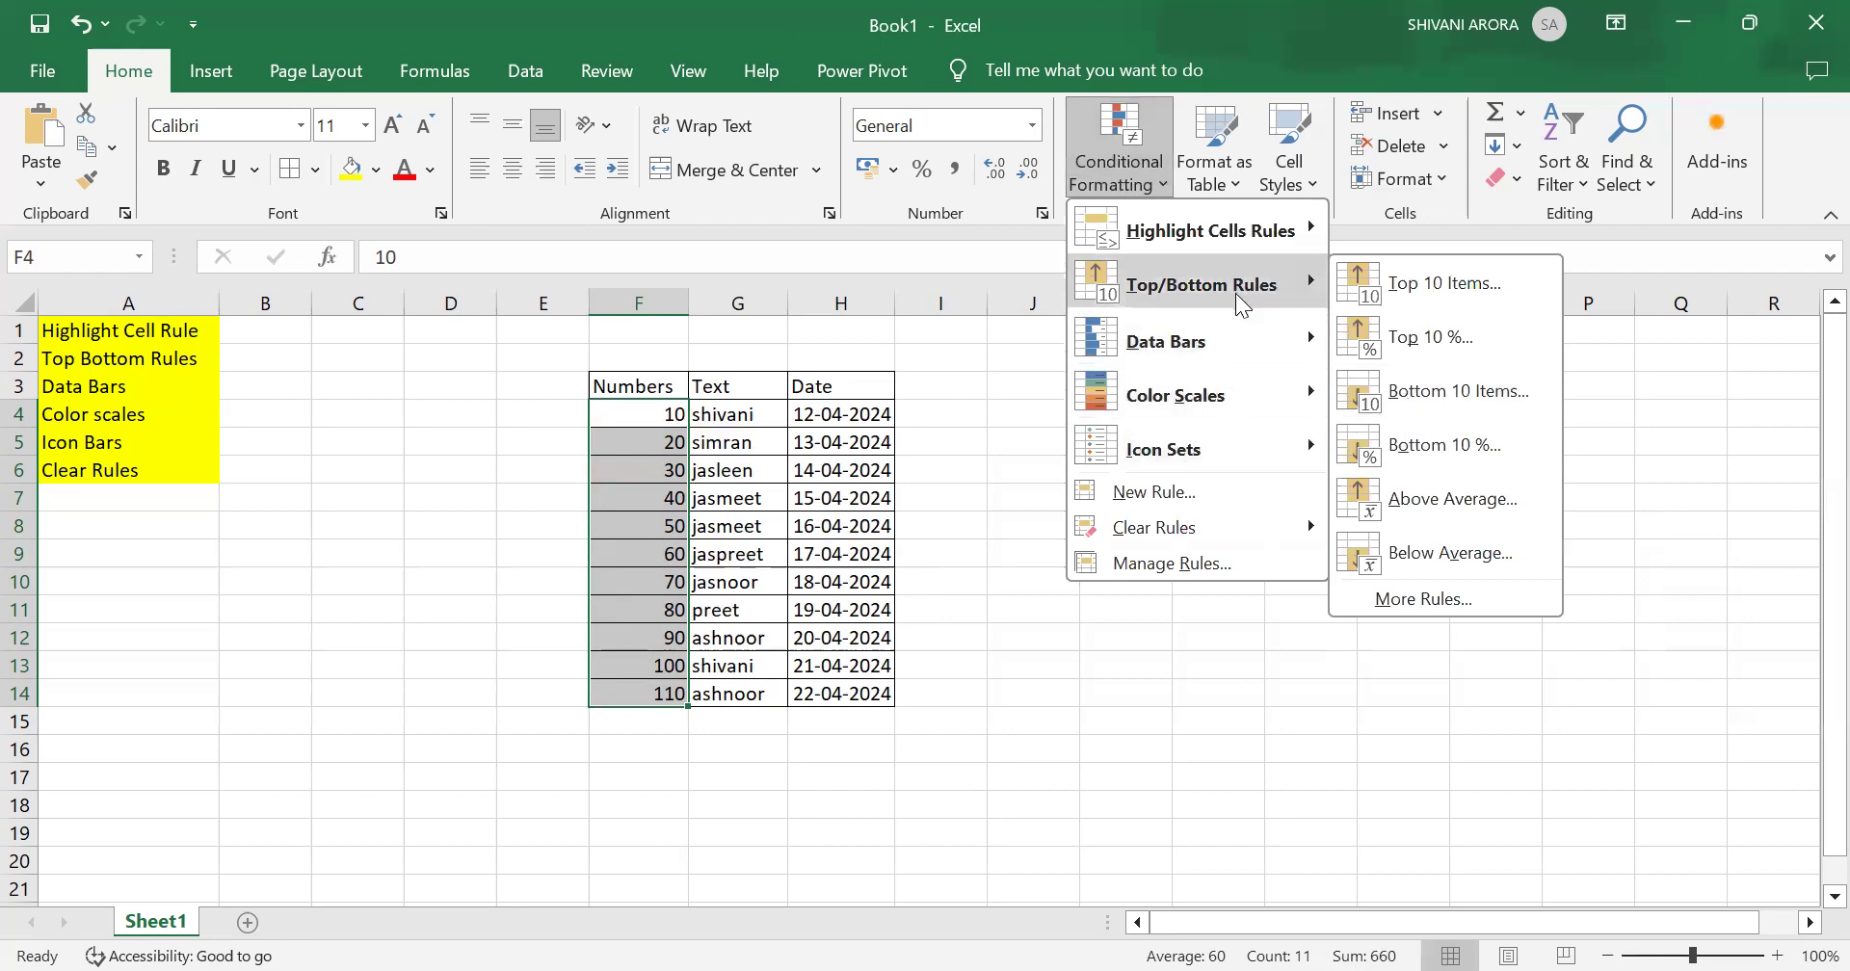
{"action": "left_click", "coordinate": [1431, 503]}
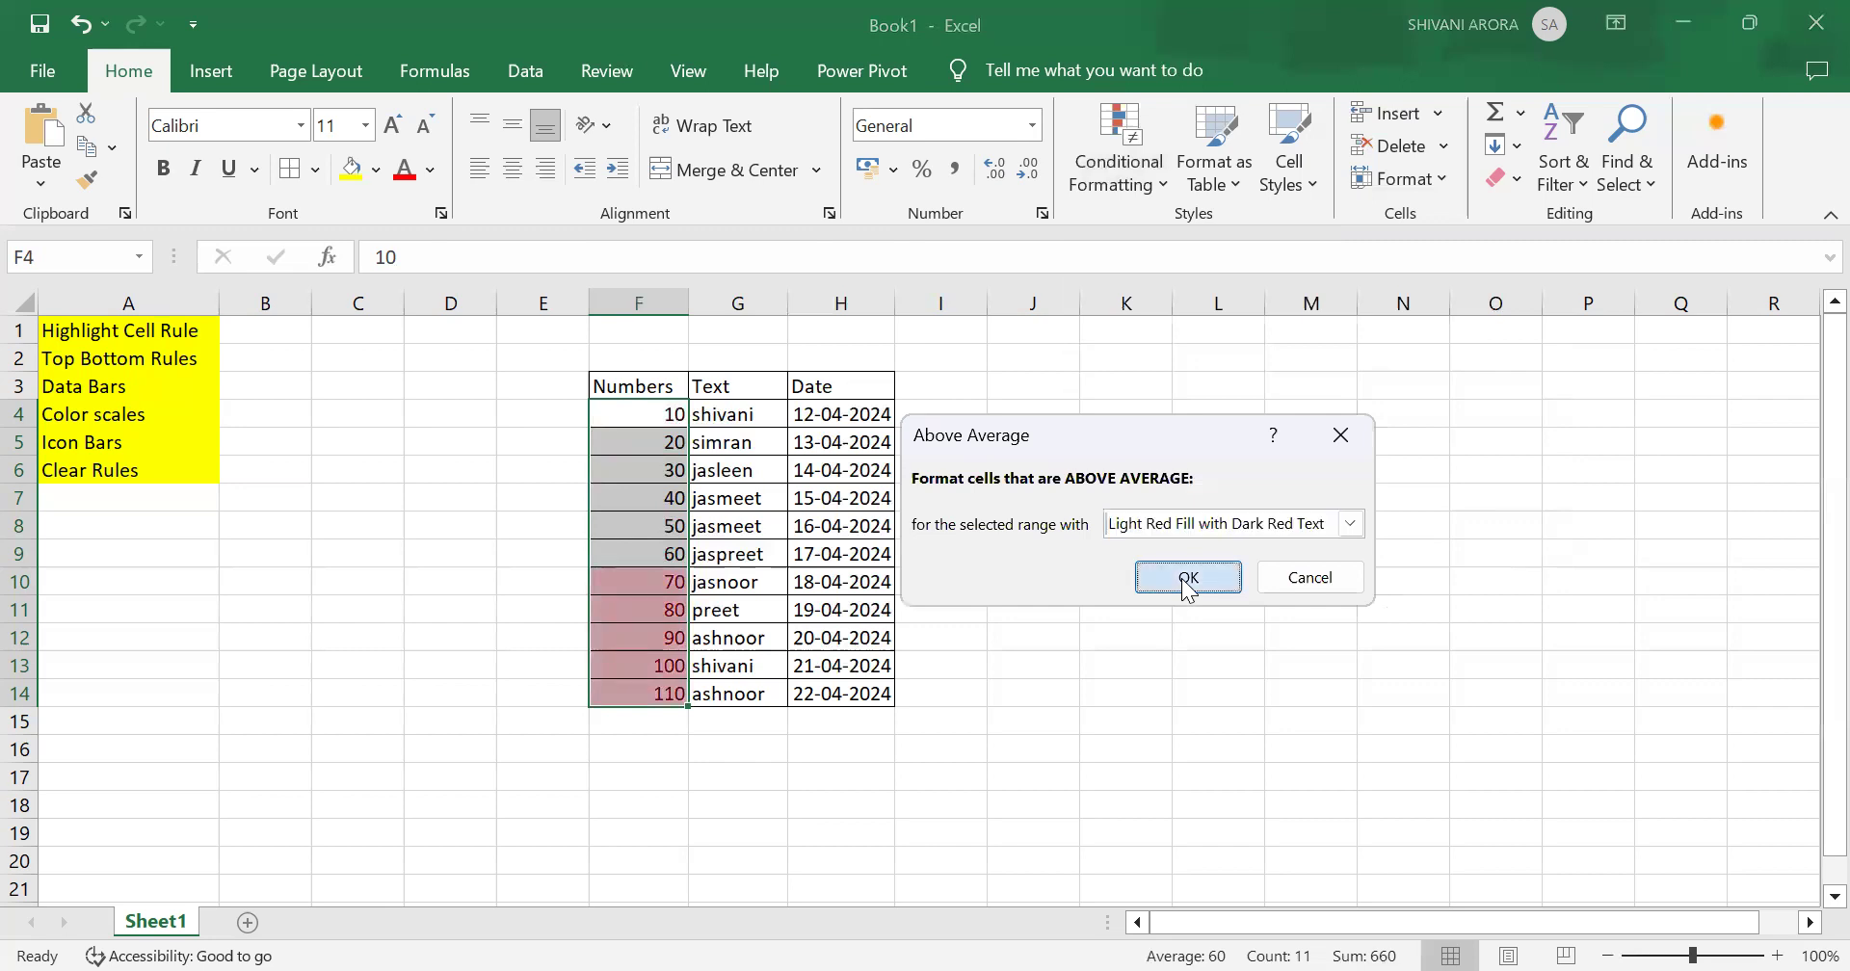
{"action": "left_click", "coordinate": [1188, 579]}
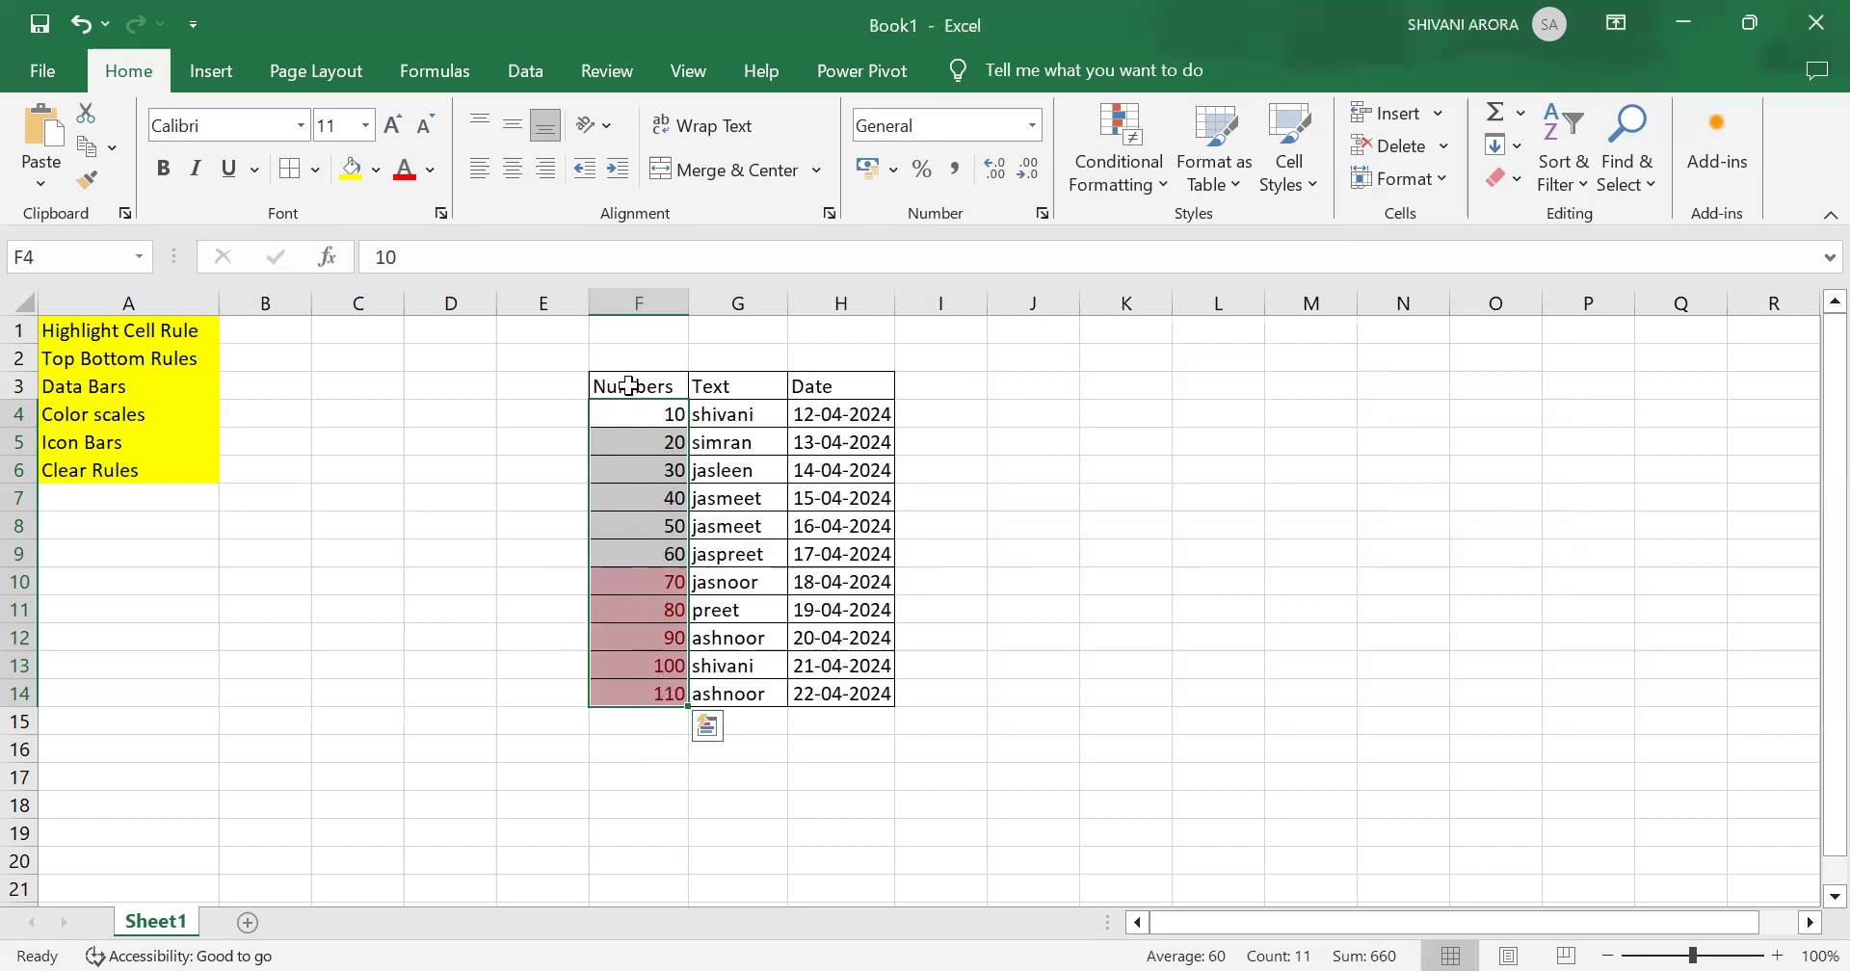
Step: Add a Below Average rule to the Numbers cells with Light Red Fill with Dark Red Text
{"action": "left_click", "coordinate": [1114, 188]}
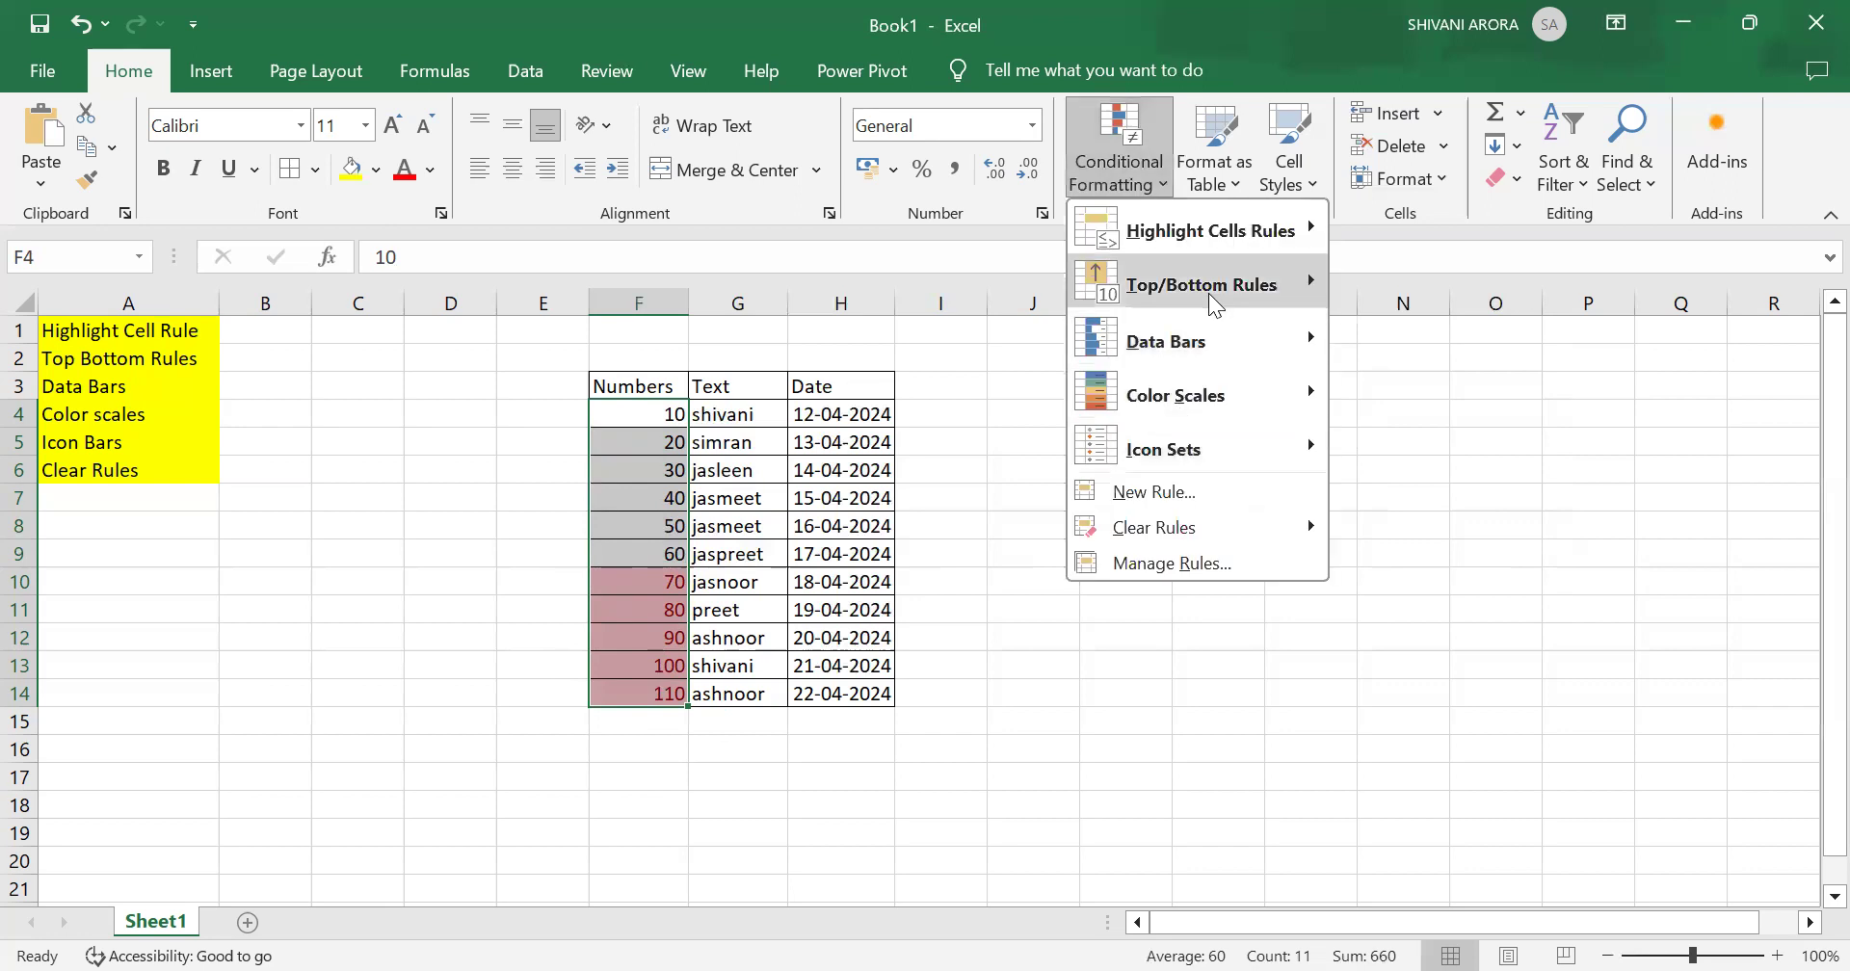
{"action": "left_click", "coordinate": [1208, 293]}
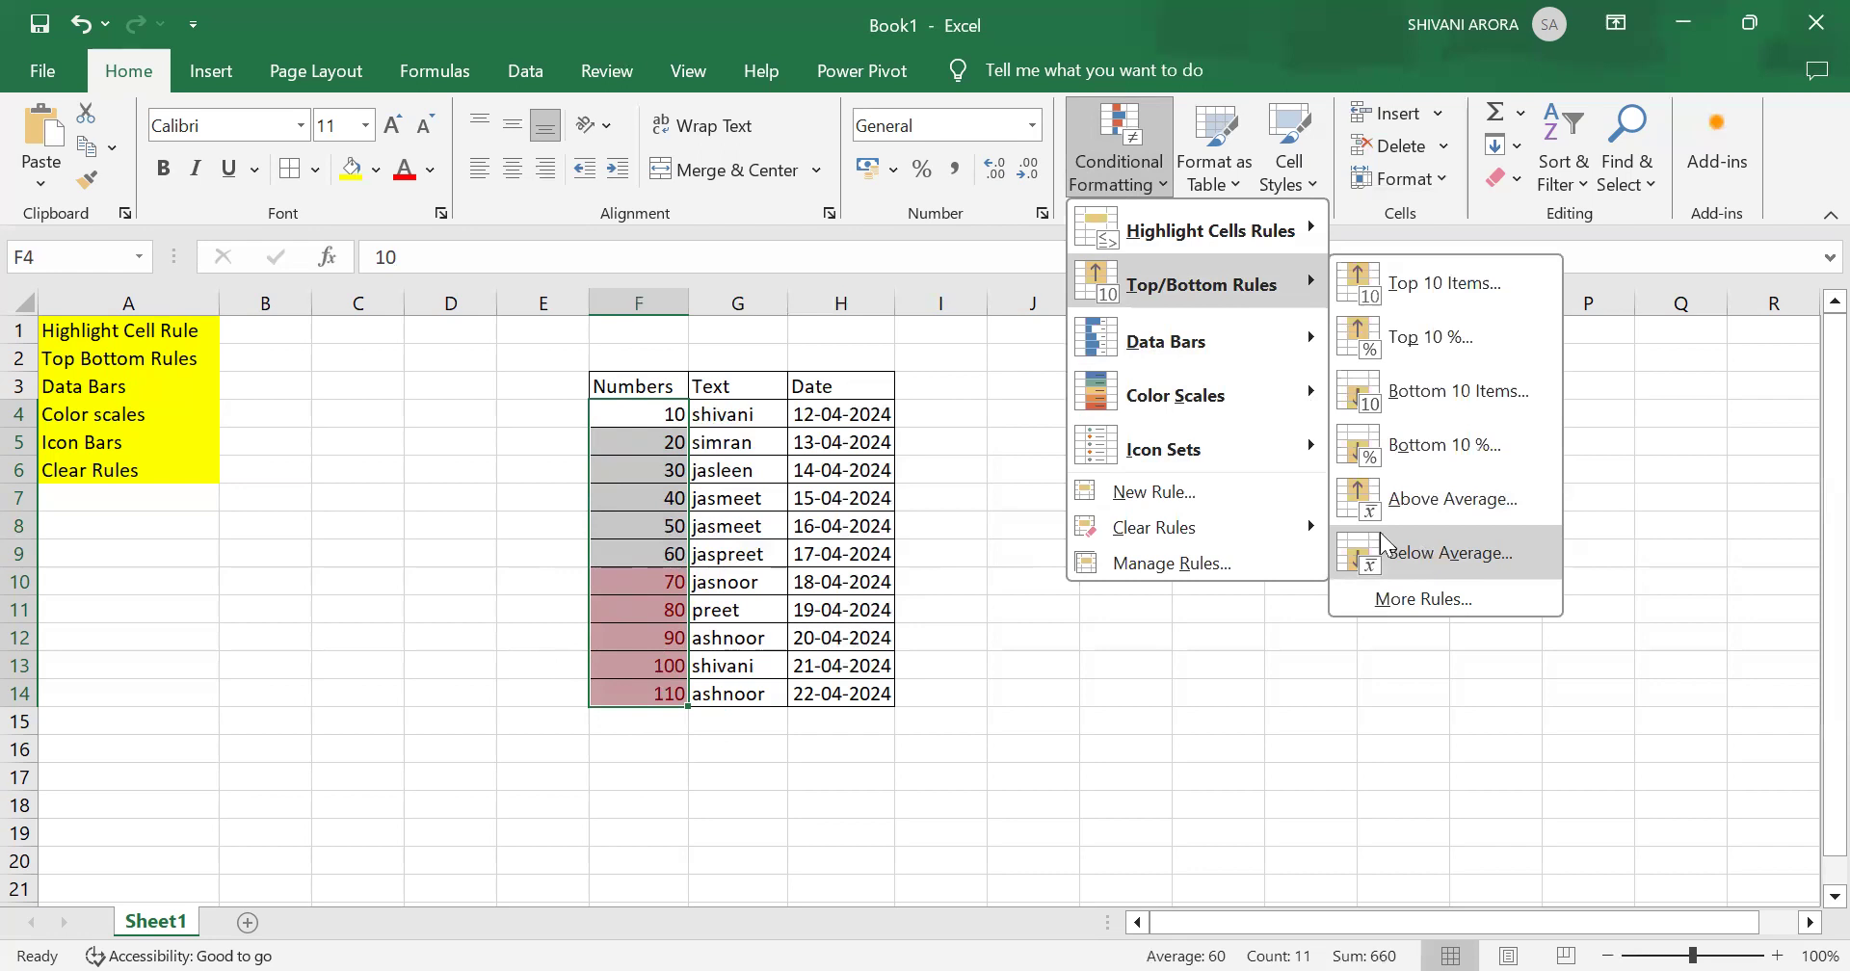
{"action": "left_click", "coordinate": [1426, 555]}
{"action": "left_click", "coordinate": [1186, 576]}
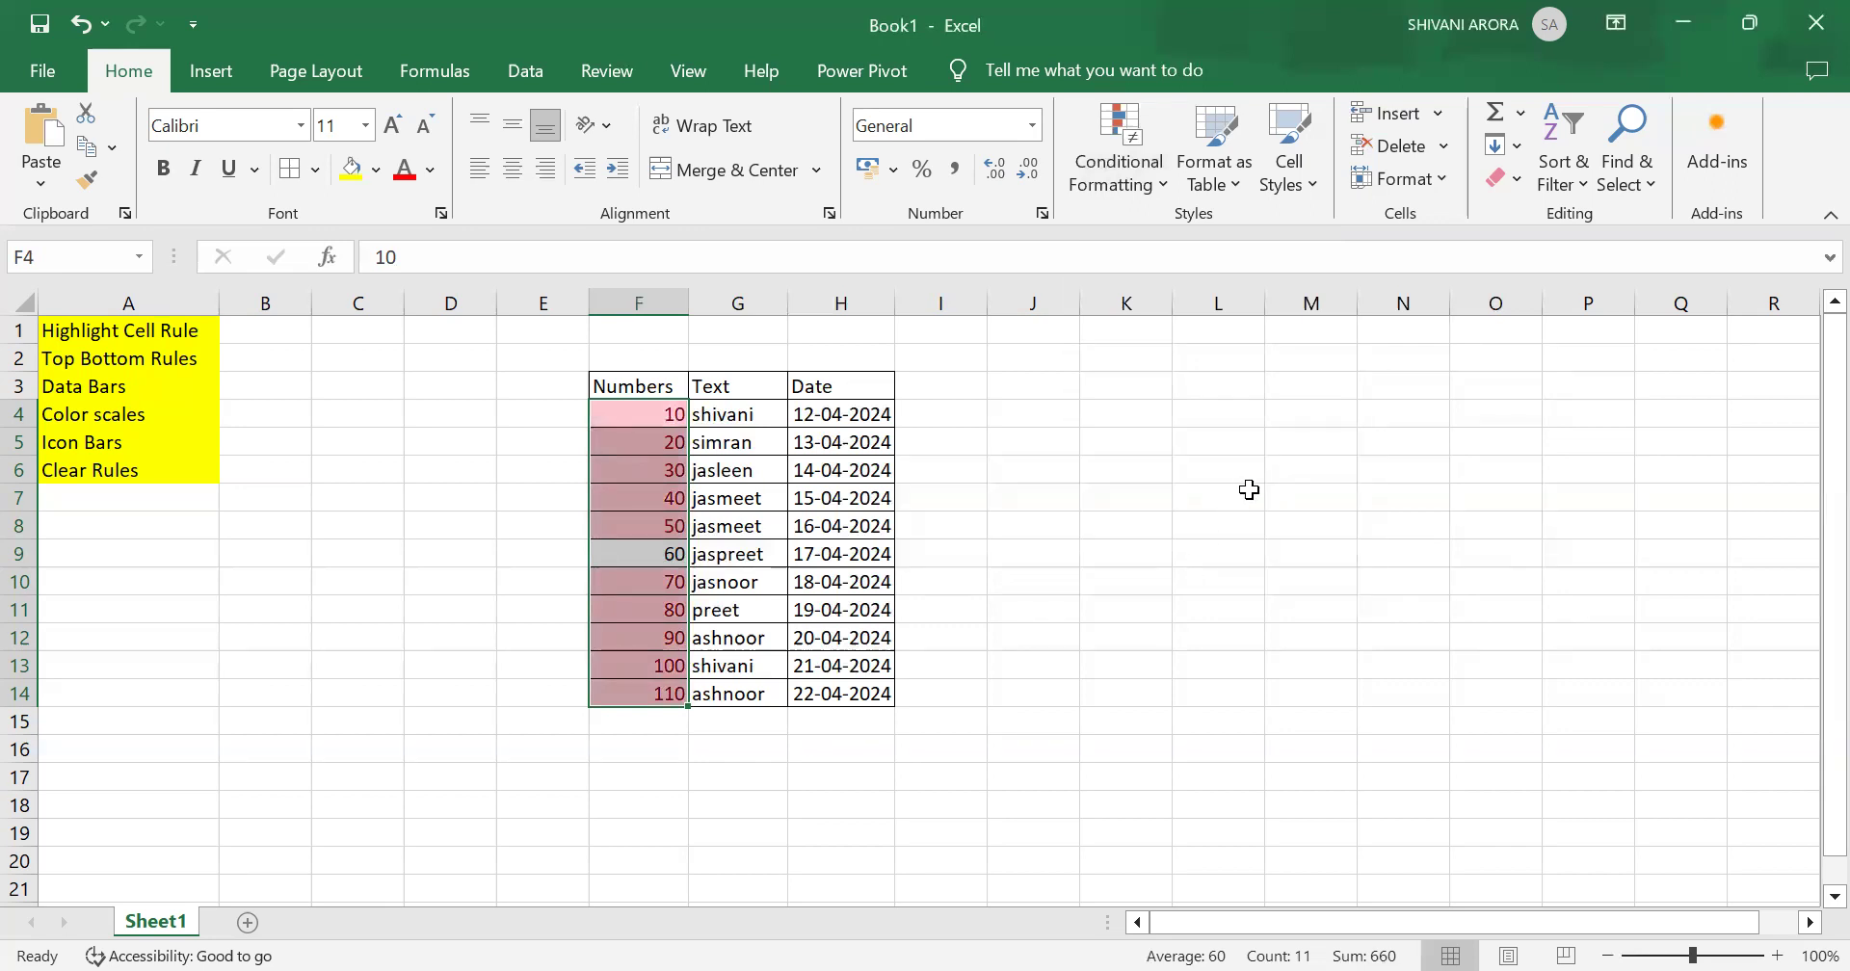
Step: Clear the average rules from the selected Numbers cells
{"action": "left_click", "coordinate": [1121, 160]}
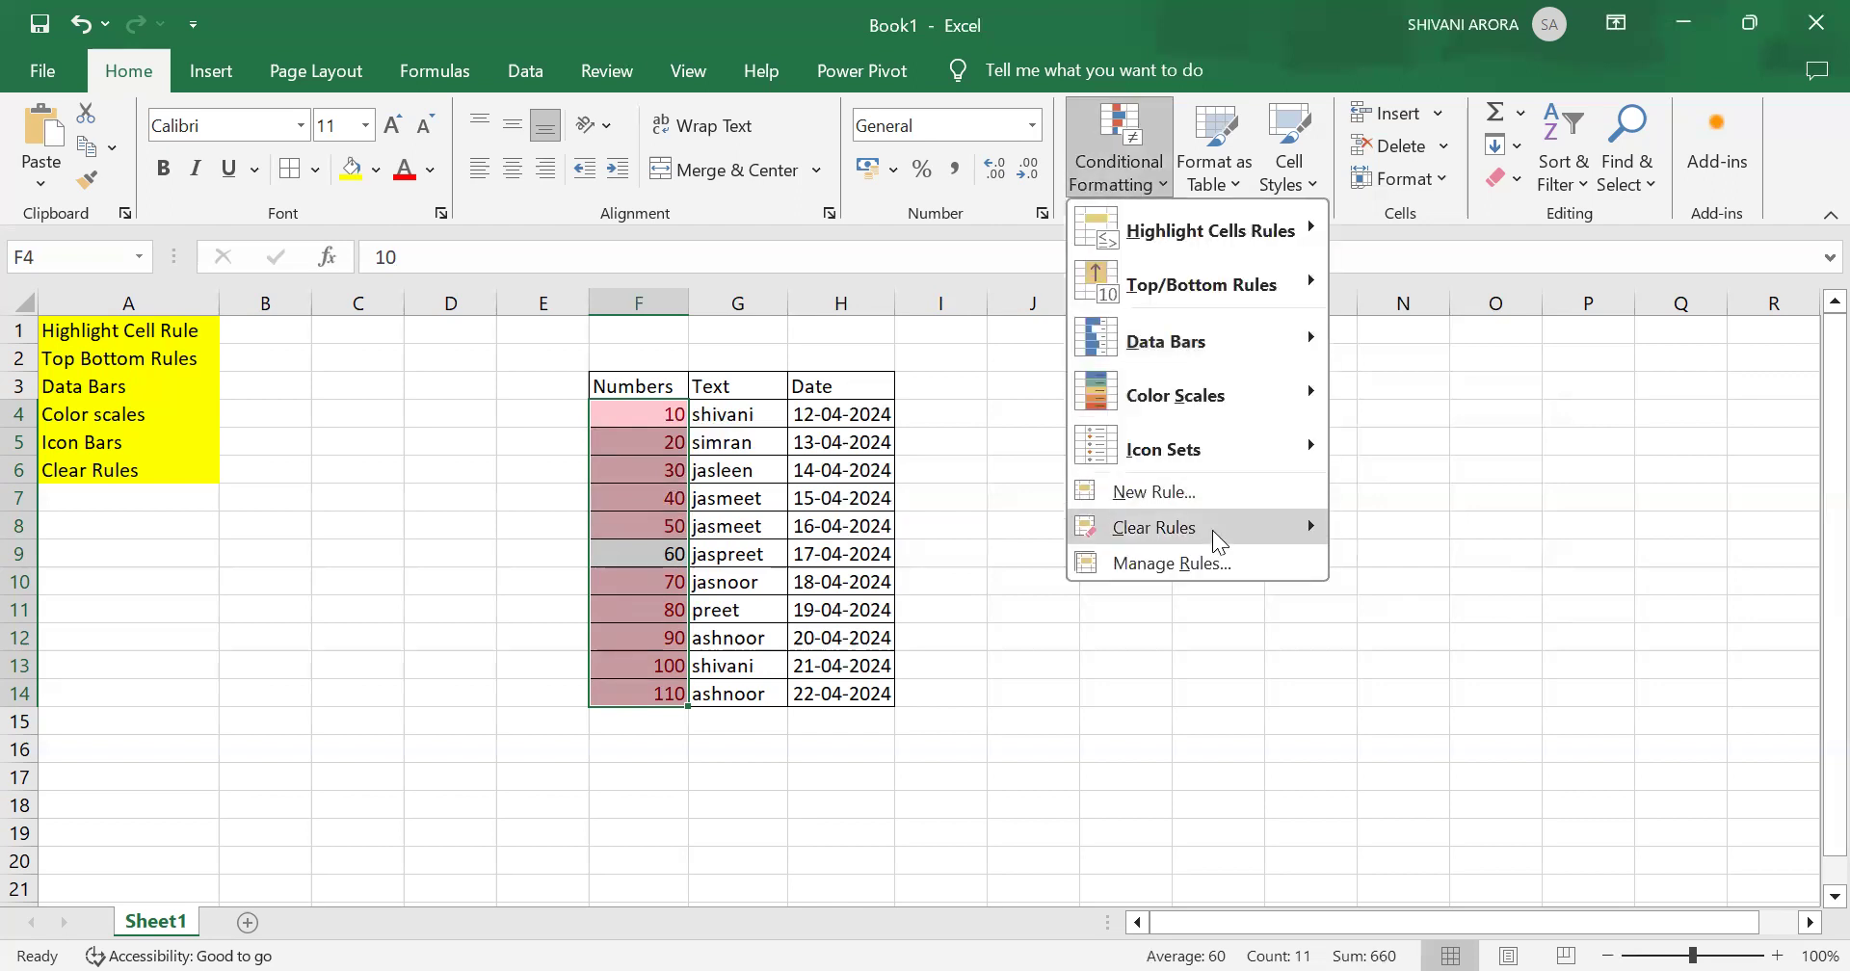
{"action": "mouse_move", "coordinate": [1212, 530]}
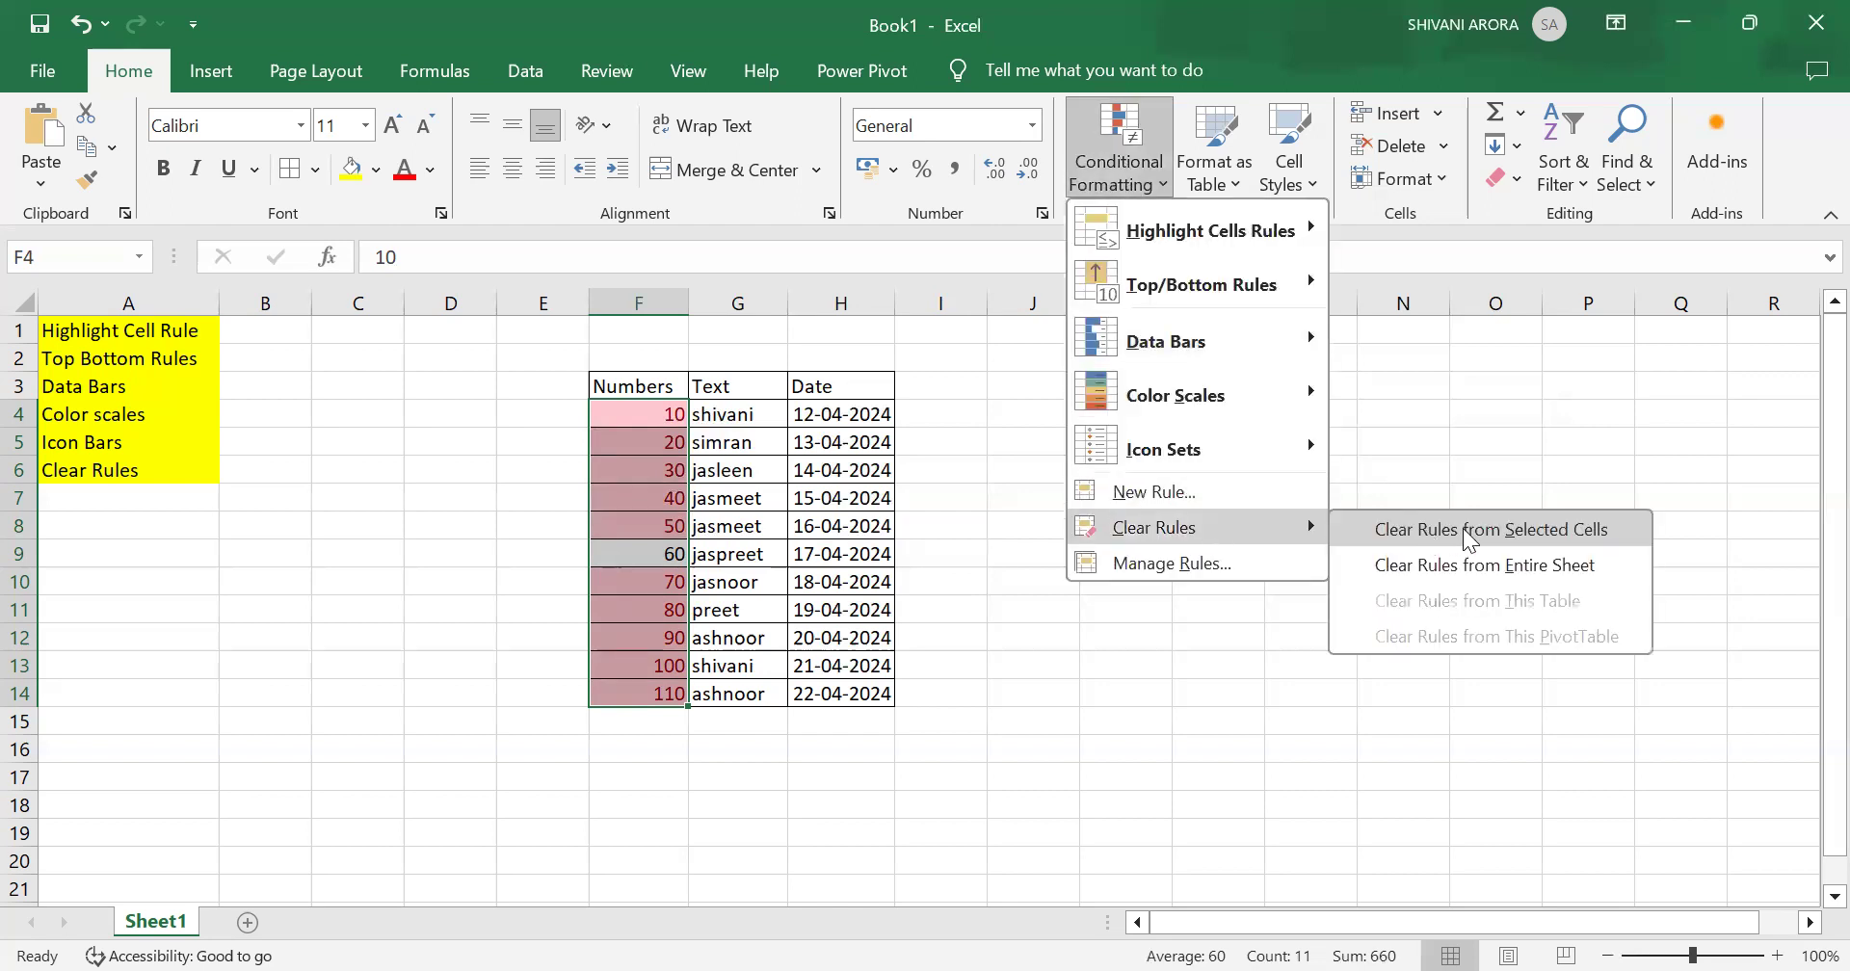
{"action": "left_click", "coordinate": [1466, 538]}
Step: Apply a Top 10% rule to the Numbers cells at 10 percent with Light Red Fill with Dark Red Text
{"action": "left_click", "coordinate": [1139, 179]}
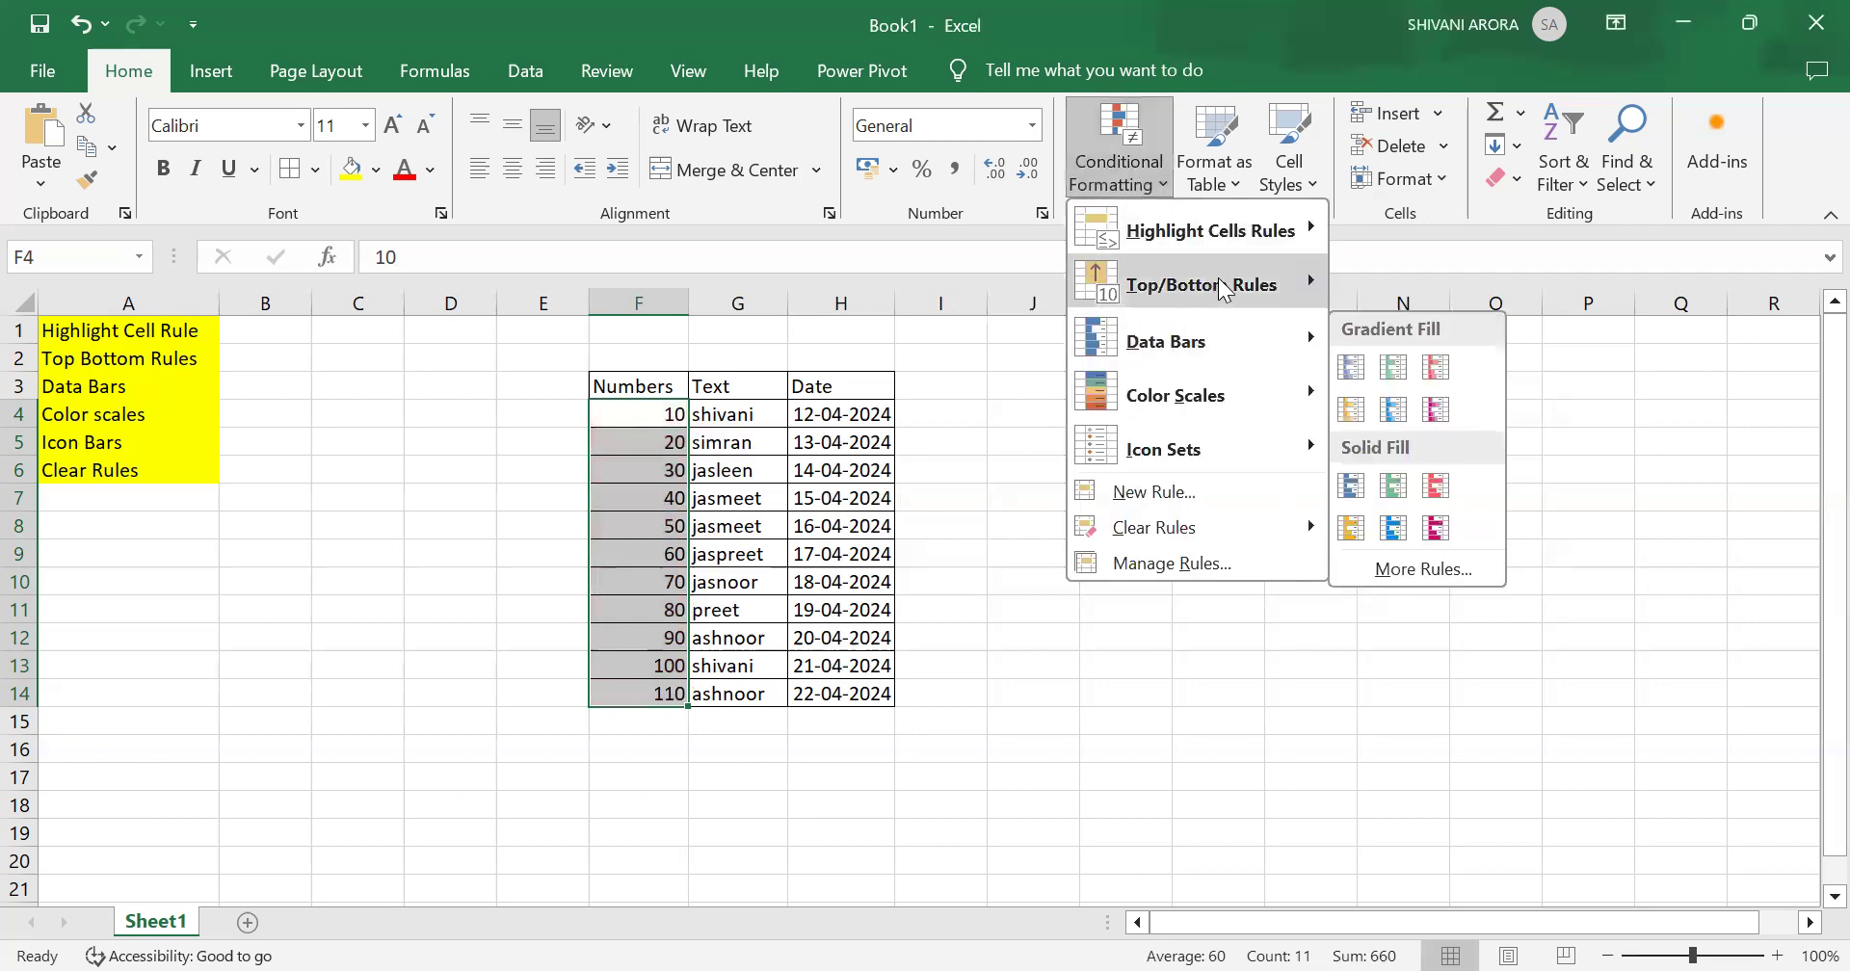
{"action": "mouse_move", "coordinate": [1221, 287]}
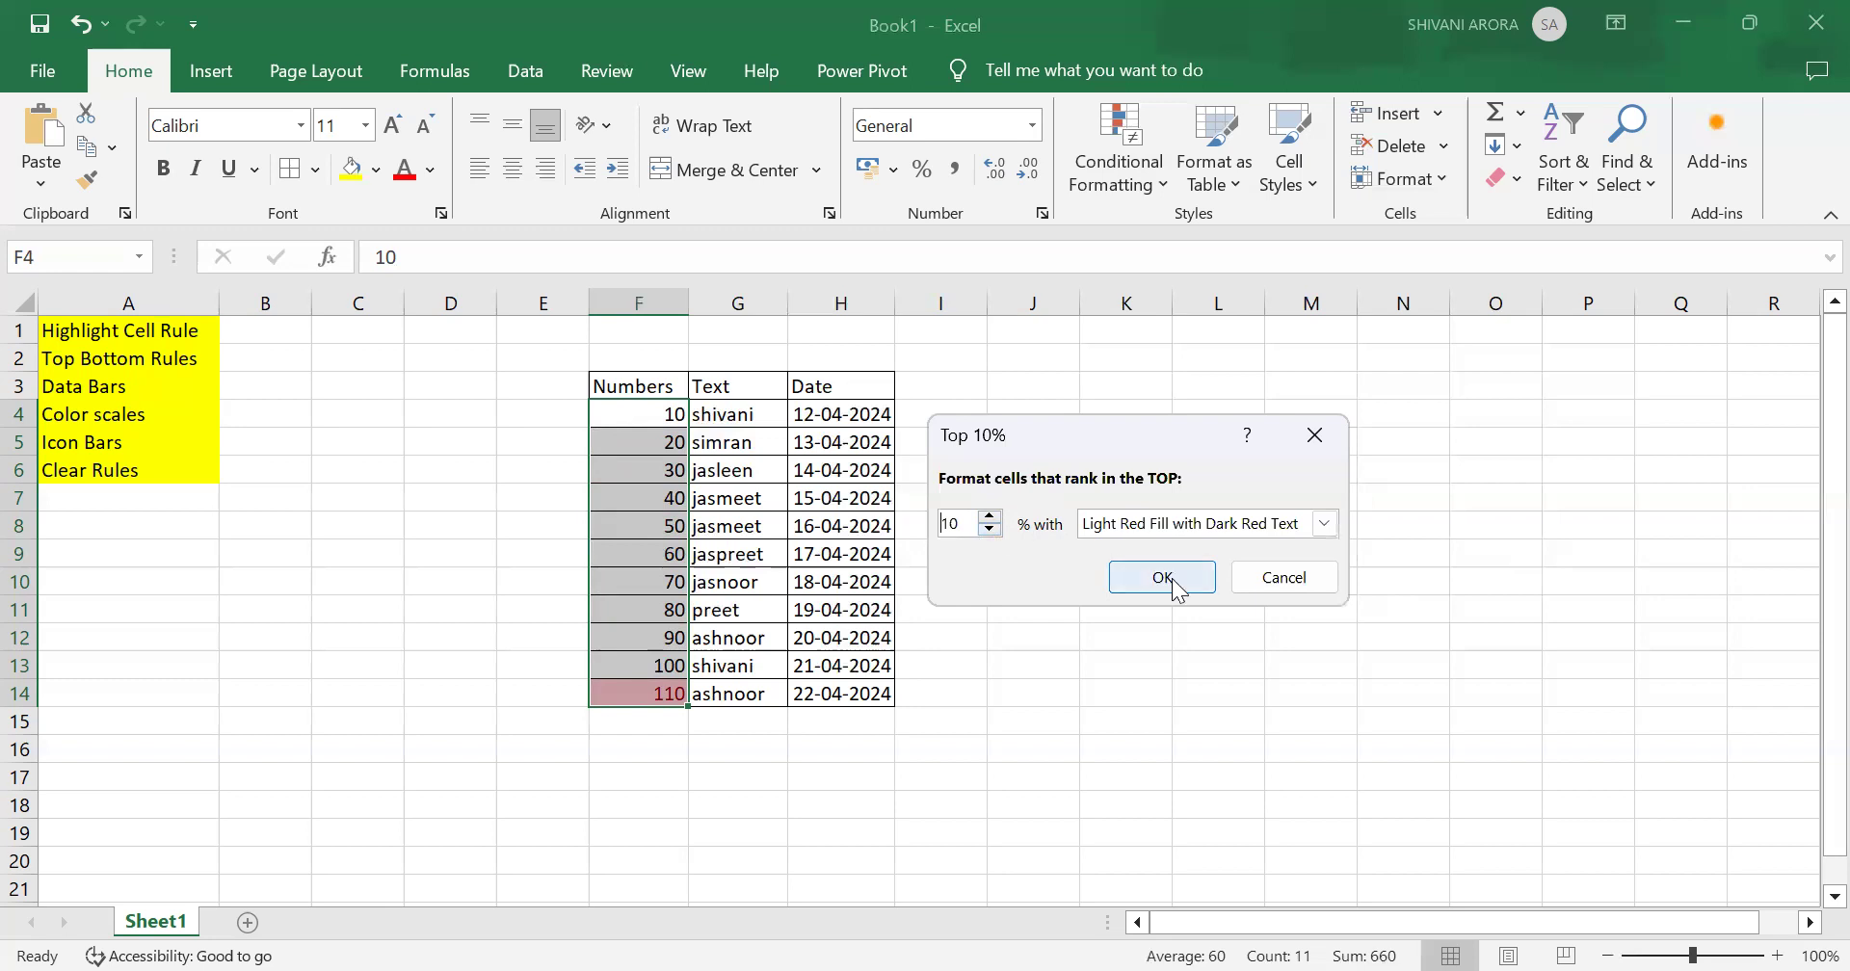
{"action": "left_click", "coordinate": [990, 518]}
{"action": "left_click", "coordinate": [989, 530]}
{"action": "left_click", "coordinate": [990, 530]}
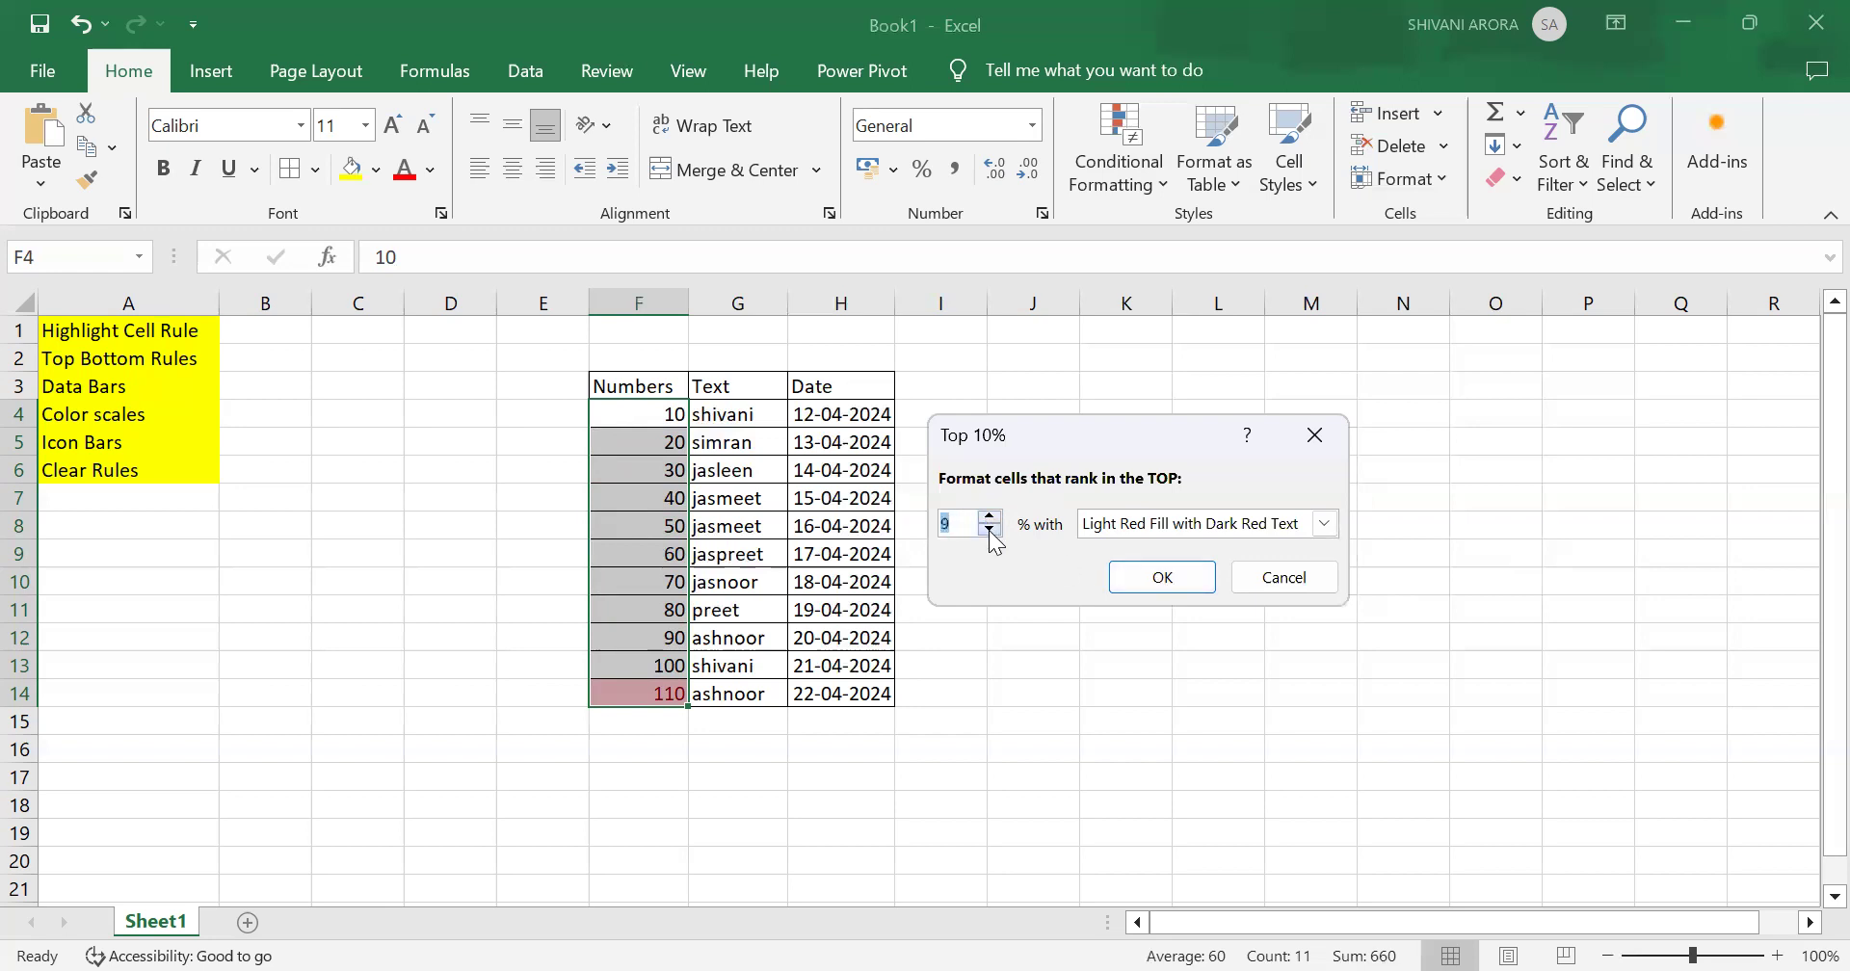
{"action": "left_click", "coordinate": [989, 519]}
{"action": "left_click", "coordinate": [990, 519]}
{"action": "left_click", "coordinate": [990, 519]}
{"action": "left_click", "coordinate": [990, 519]}
{"action": "left_click", "coordinate": [1162, 577]}
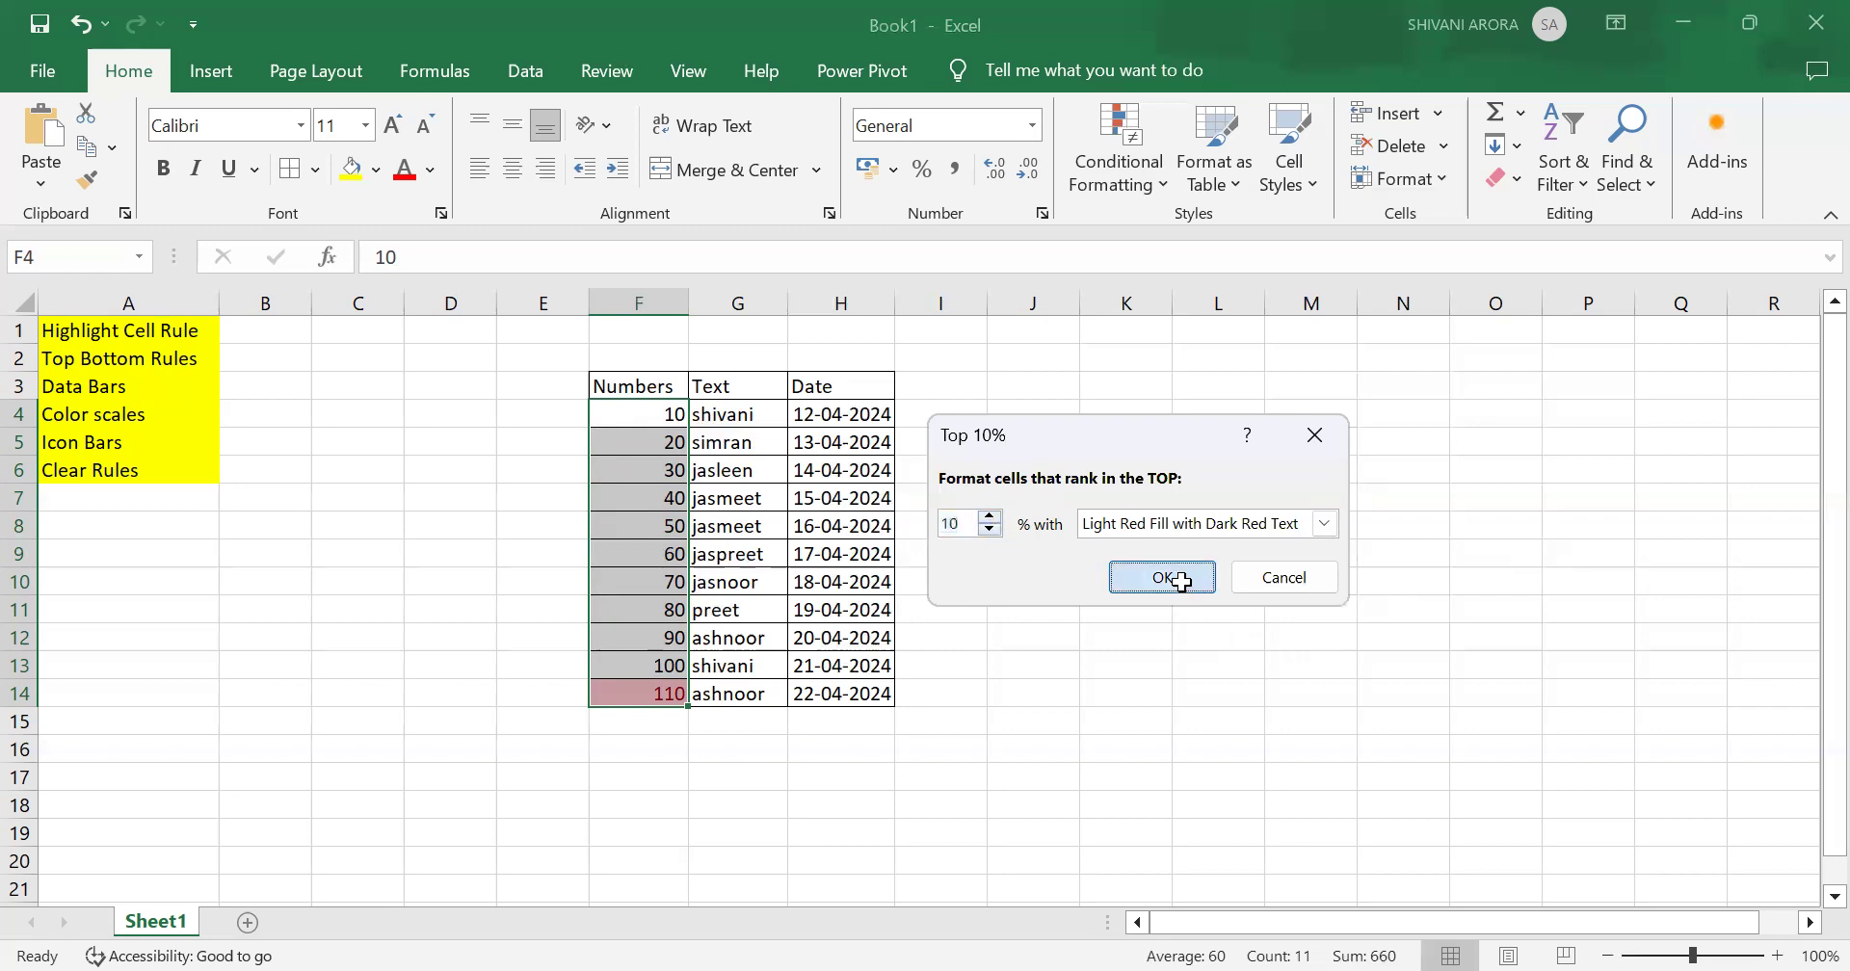
Step: Add a Bottom 10% rule to the Numbers cells at 10 percent with Light Red Fill with Dark Red Text
{"action": "left_click", "coordinate": [1114, 174]}
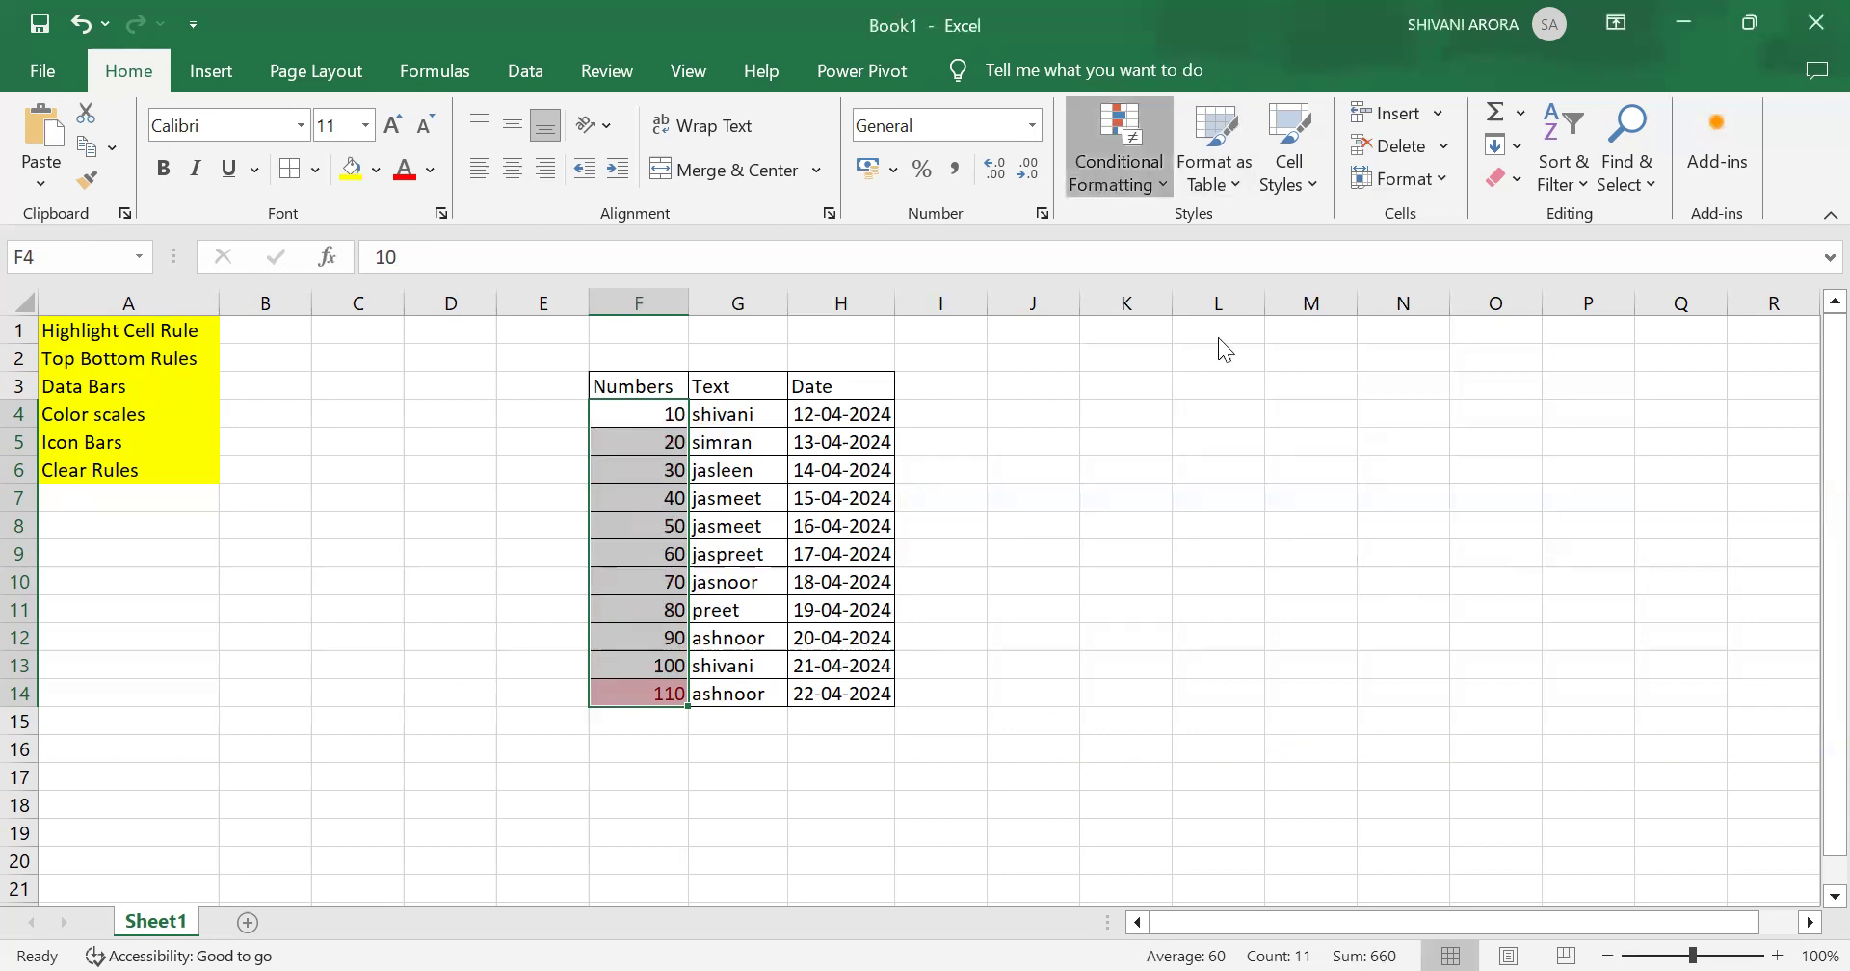
{"action": "mouse_move", "coordinate": [1231, 296]}
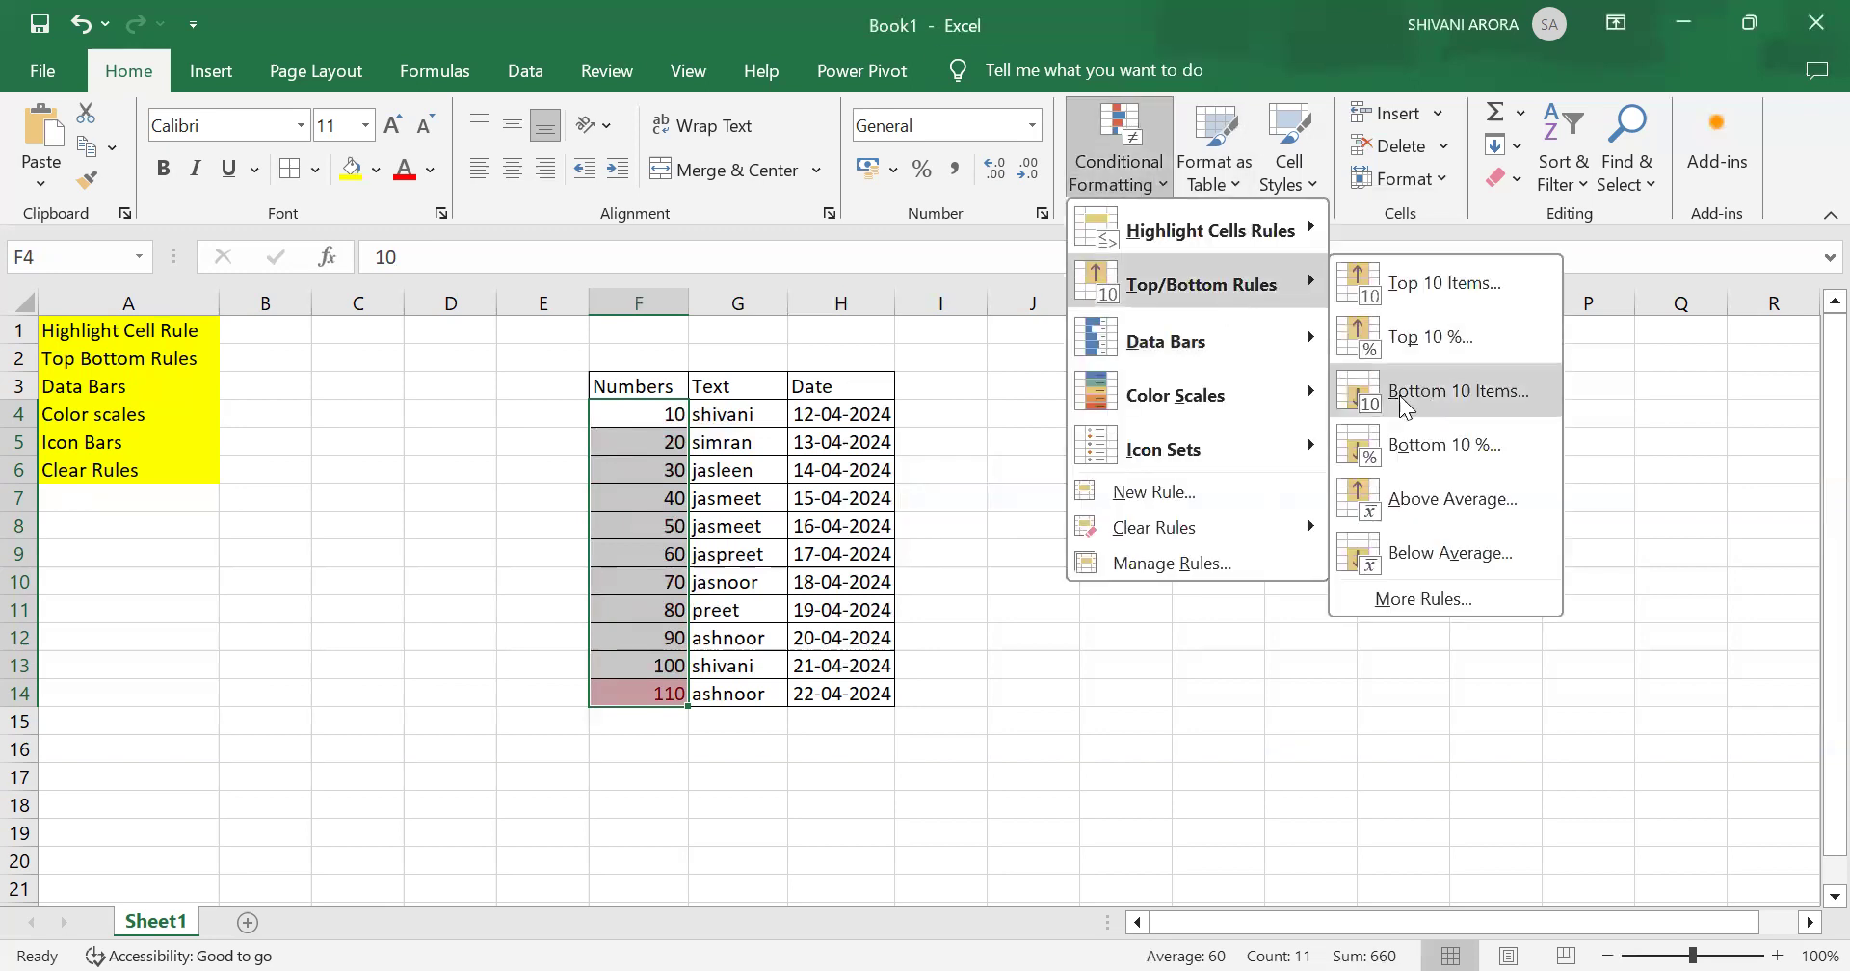
{"action": "left_click", "coordinate": [1434, 447]}
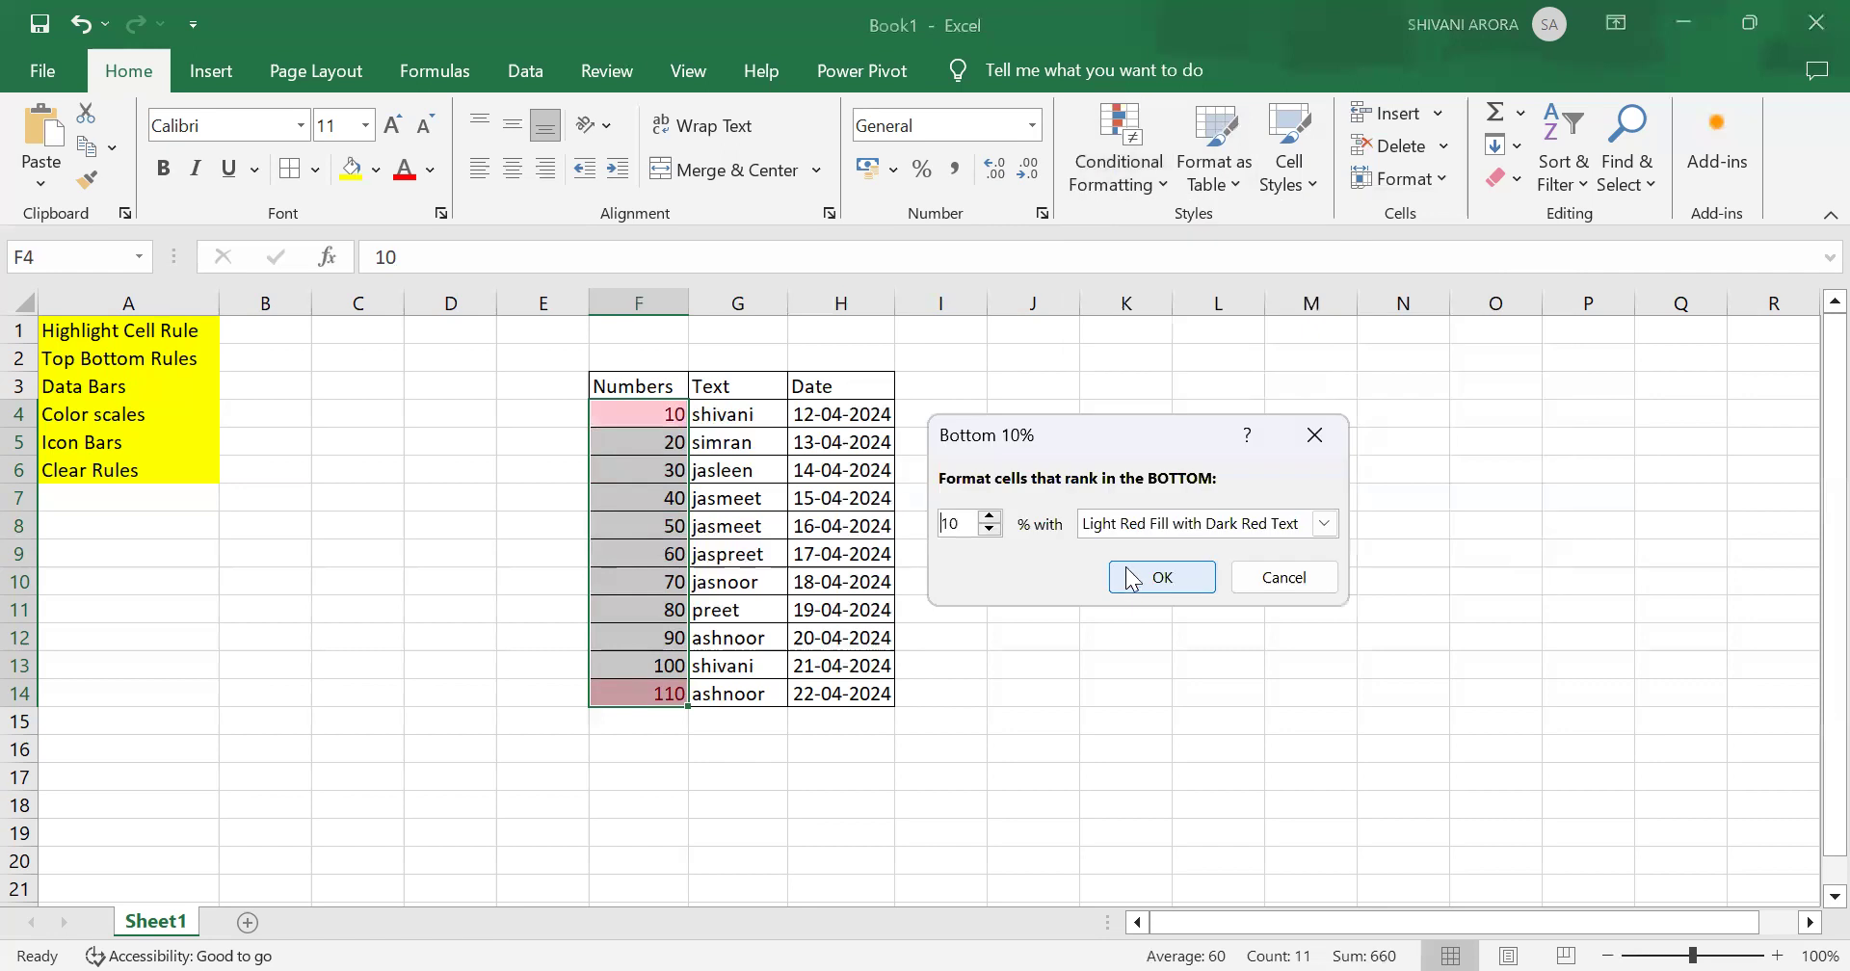
{"action": "left_click", "coordinate": [1152, 578]}
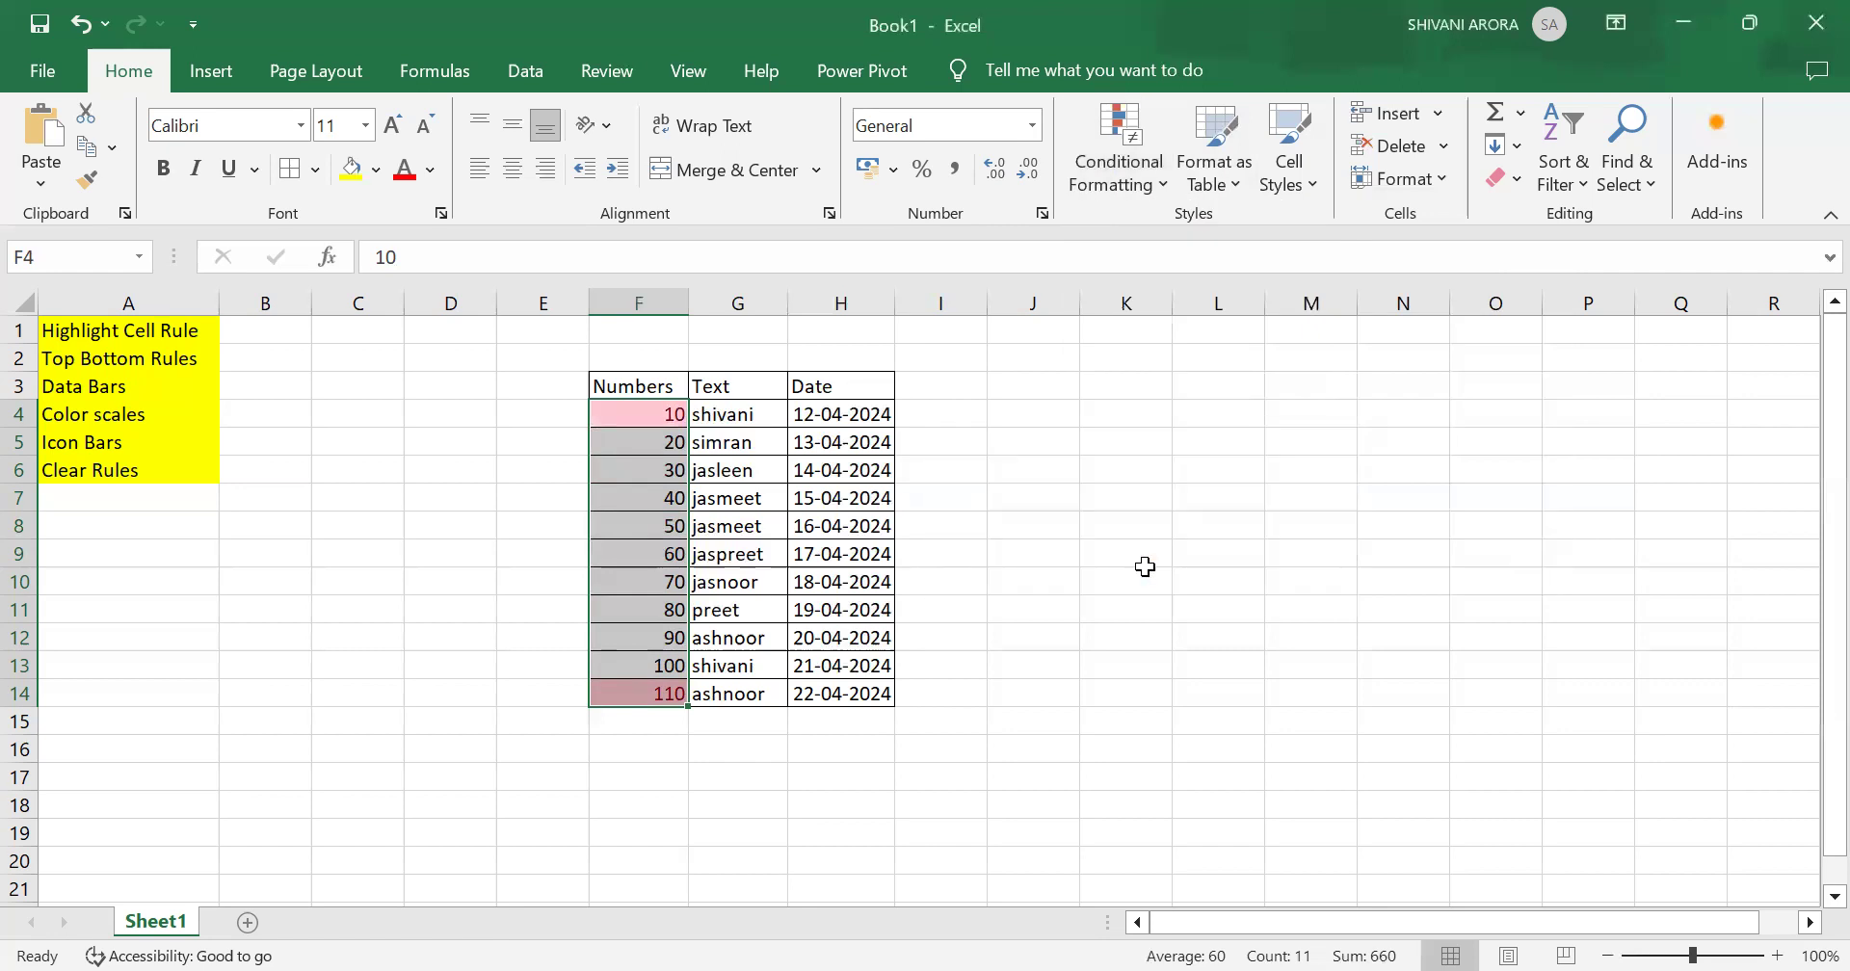
Step: Clear the top and bottom percentage rules from the selected Numbers cells
{"action": "left_click", "coordinate": [1108, 162]}
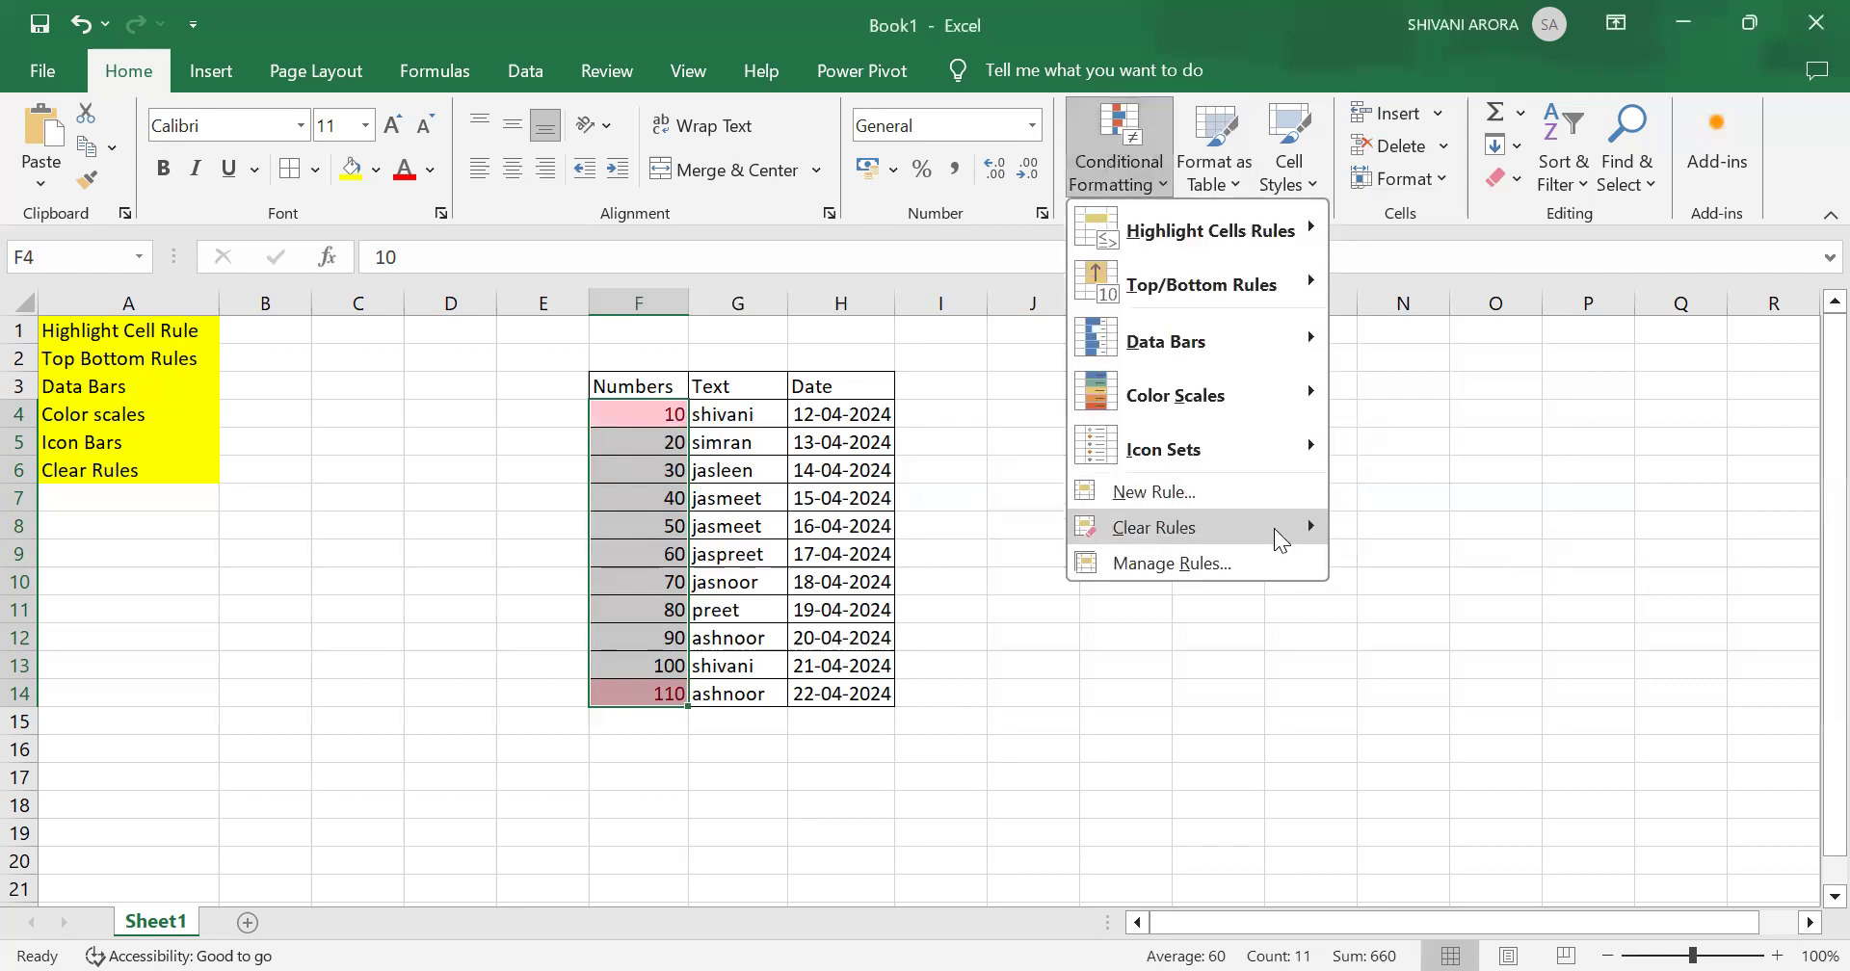
{"action": "mouse_move", "coordinate": [1274, 530]}
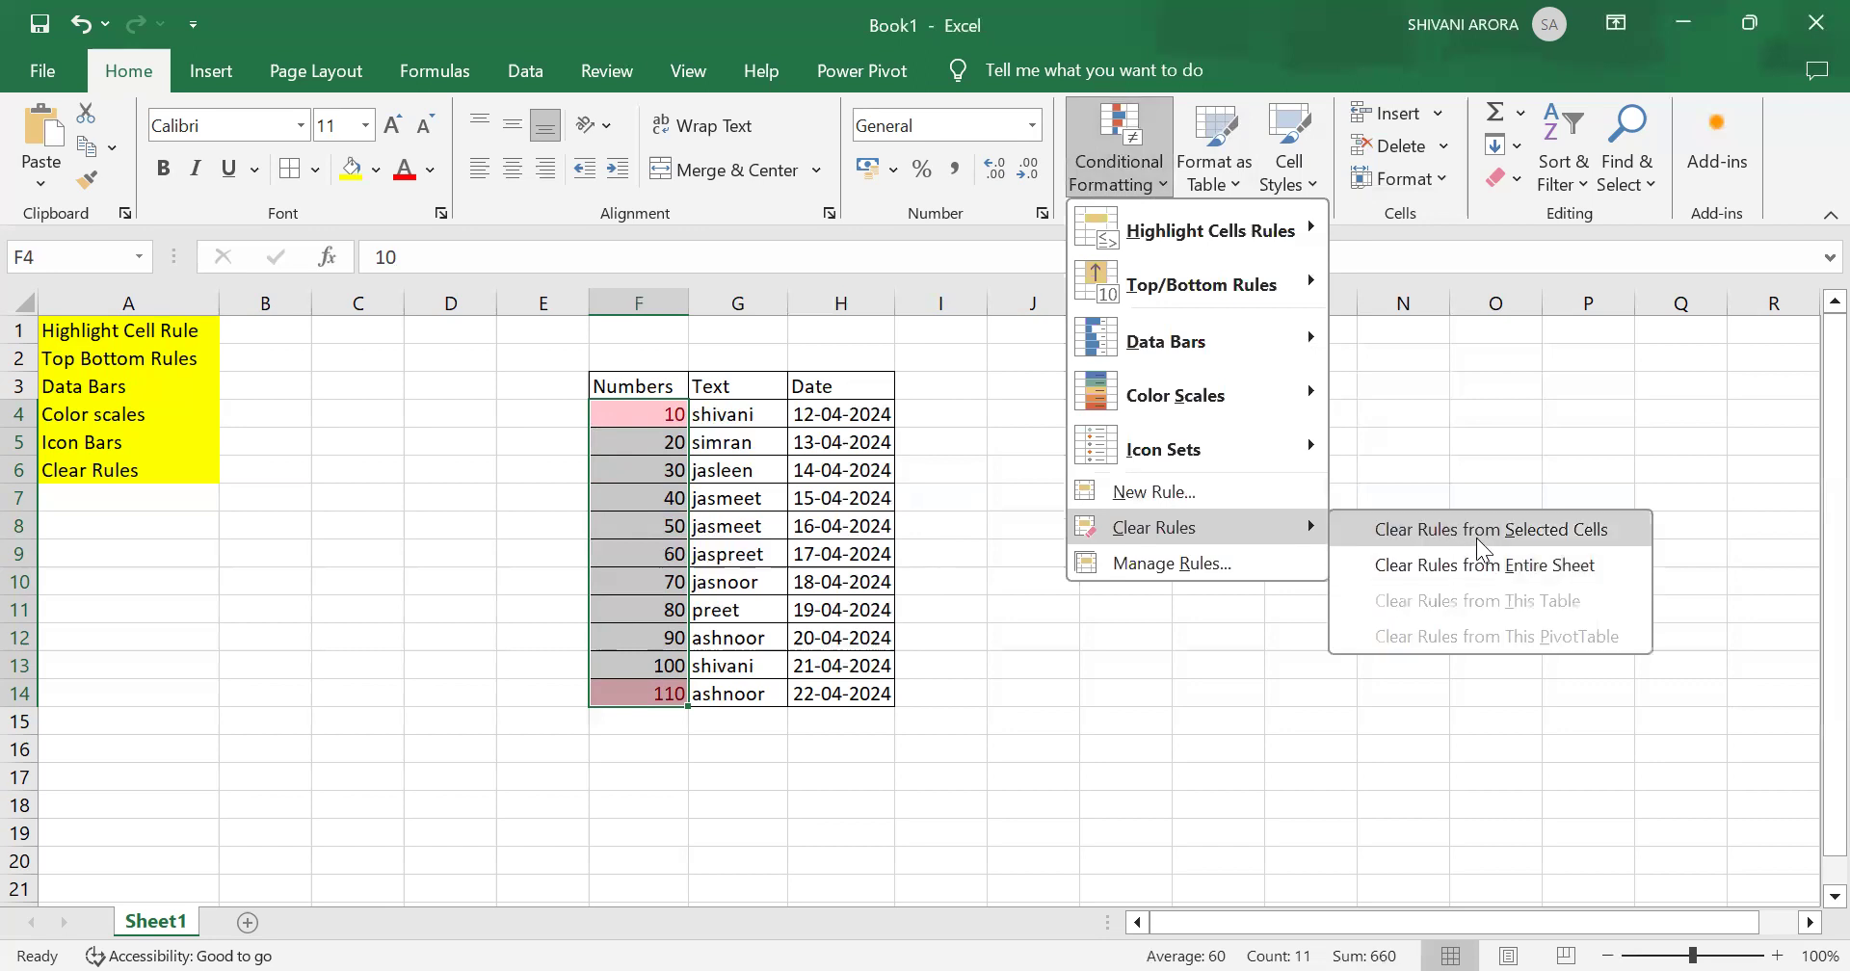
{"action": "left_click", "coordinate": [1479, 541]}
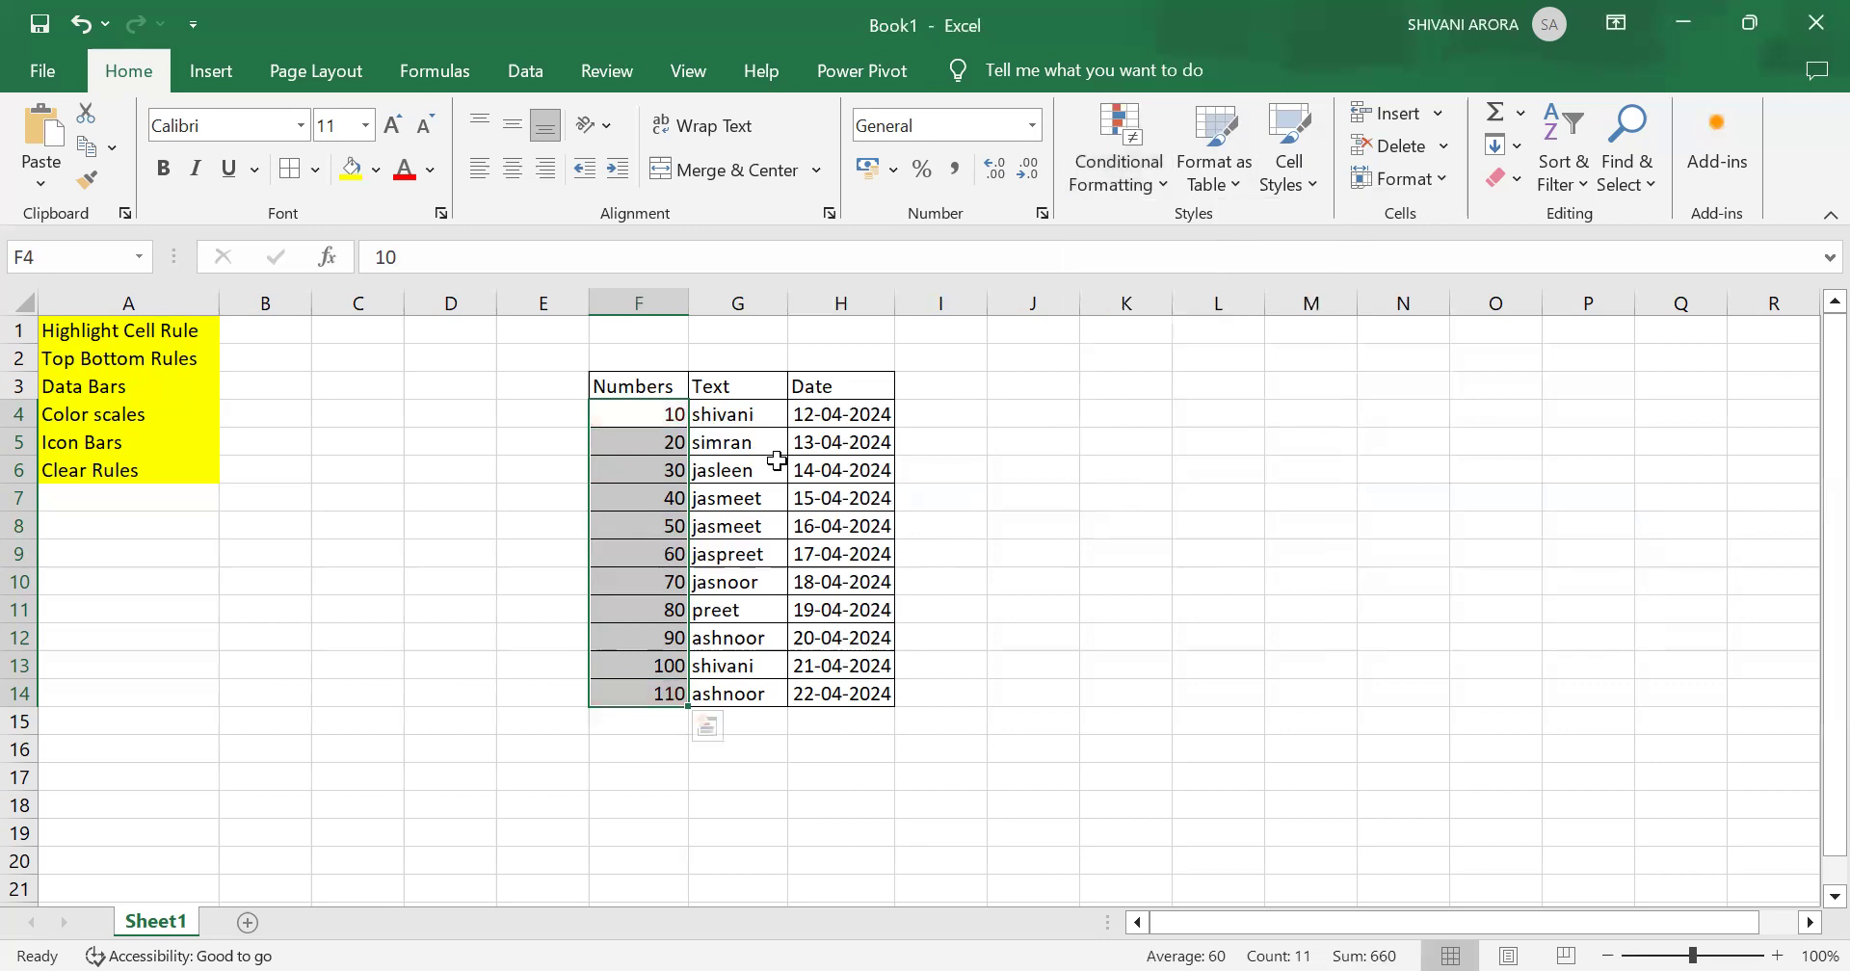
Step: Apply a Blue Data Bar gradient fill to the Numbers cells and deselect them
{"action": "left_click", "coordinate": [1123, 164]}
{"action": "mouse_move", "coordinate": [1214, 454]}
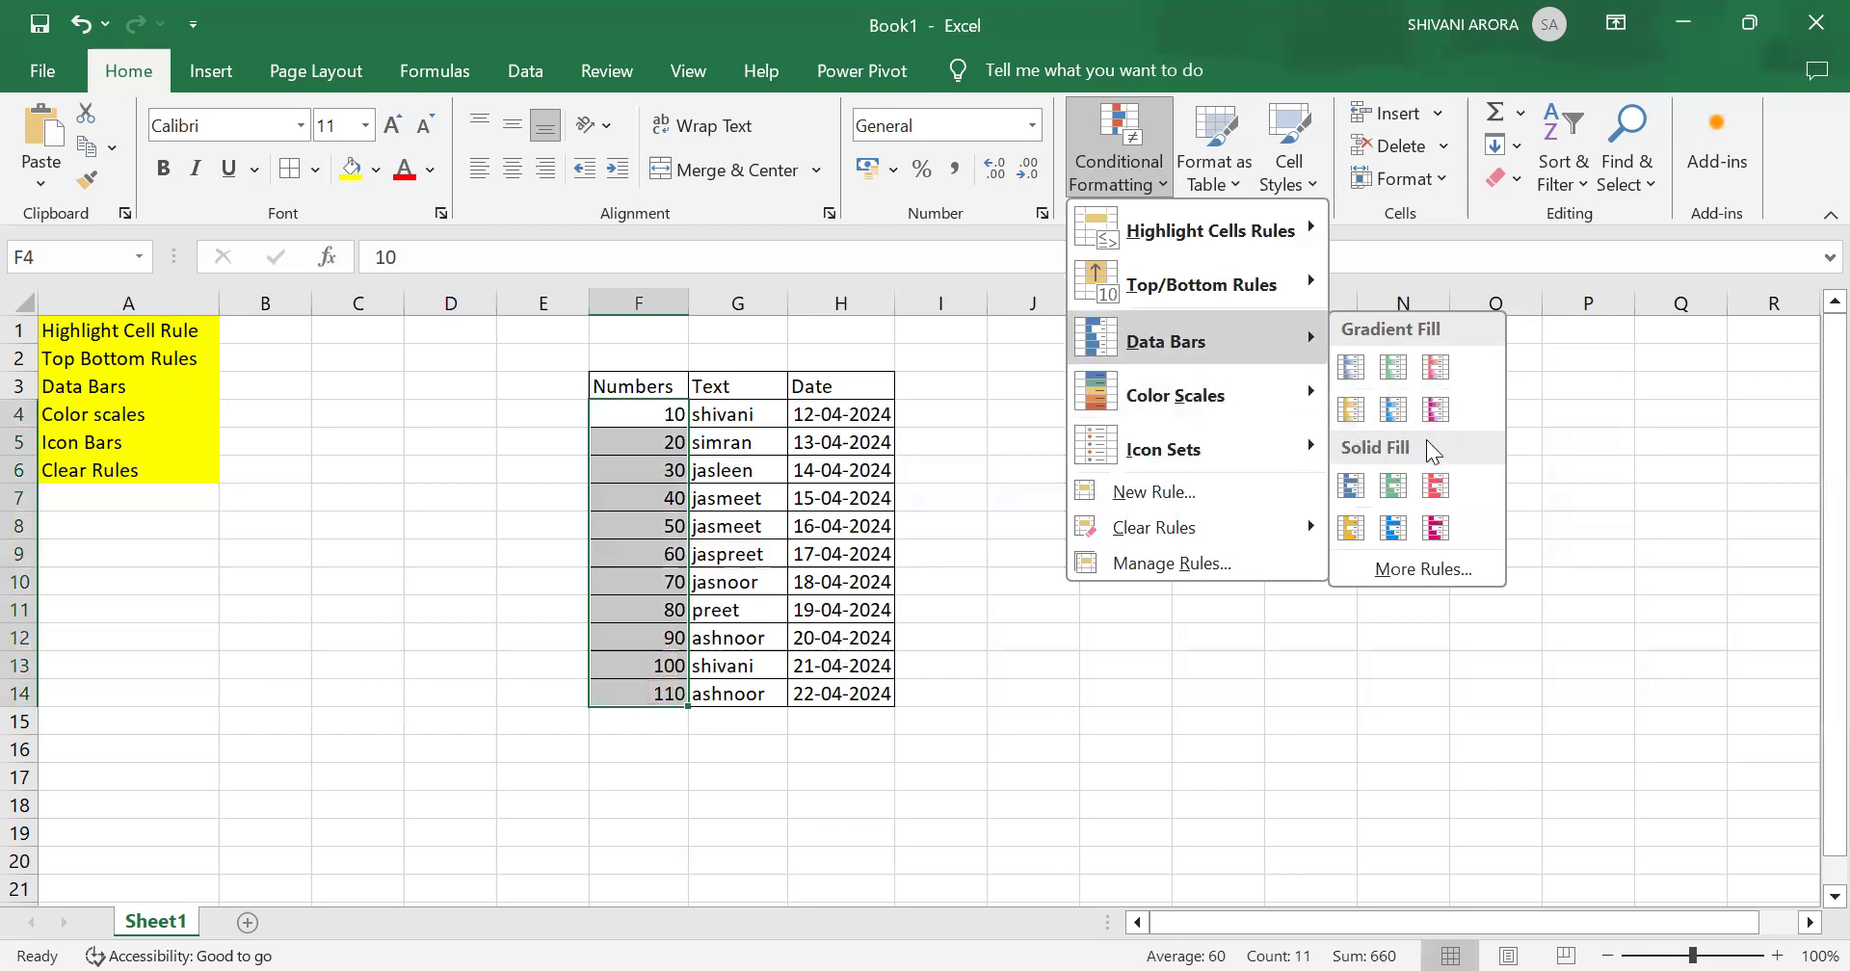
{"action": "left_click", "coordinate": [1350, 368]}
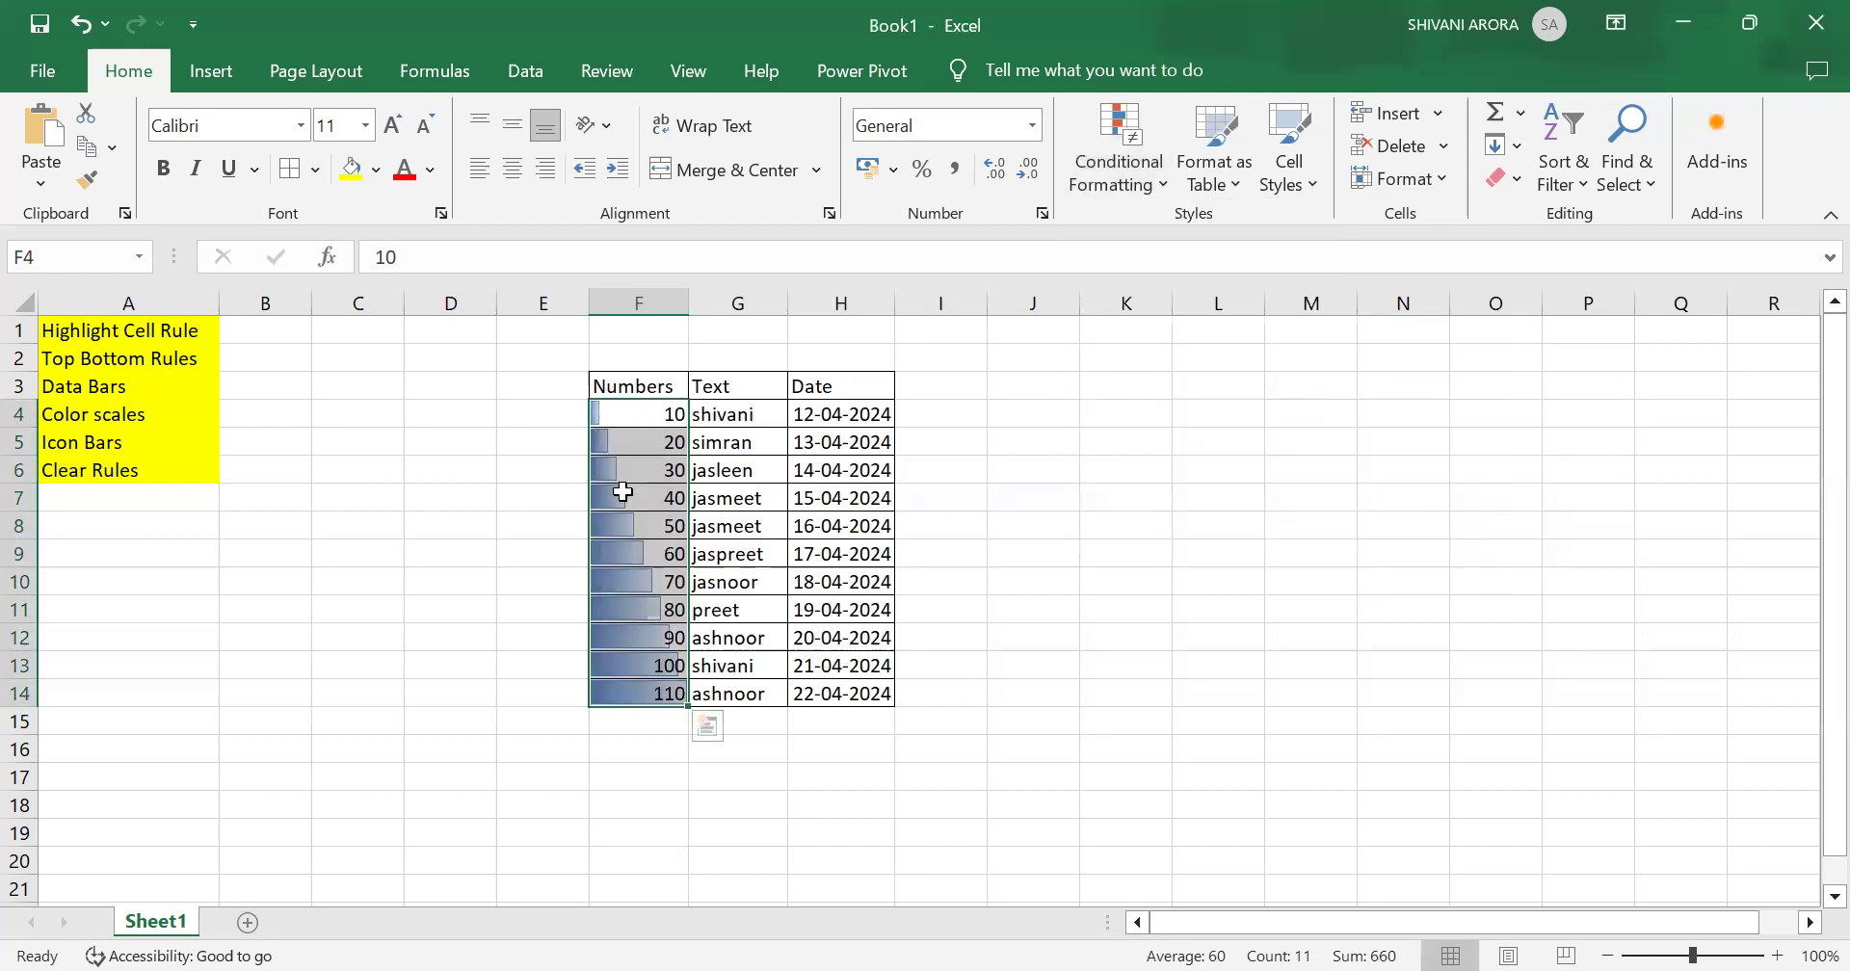
{"action": "left_click", "coordinate": [815, 736]}
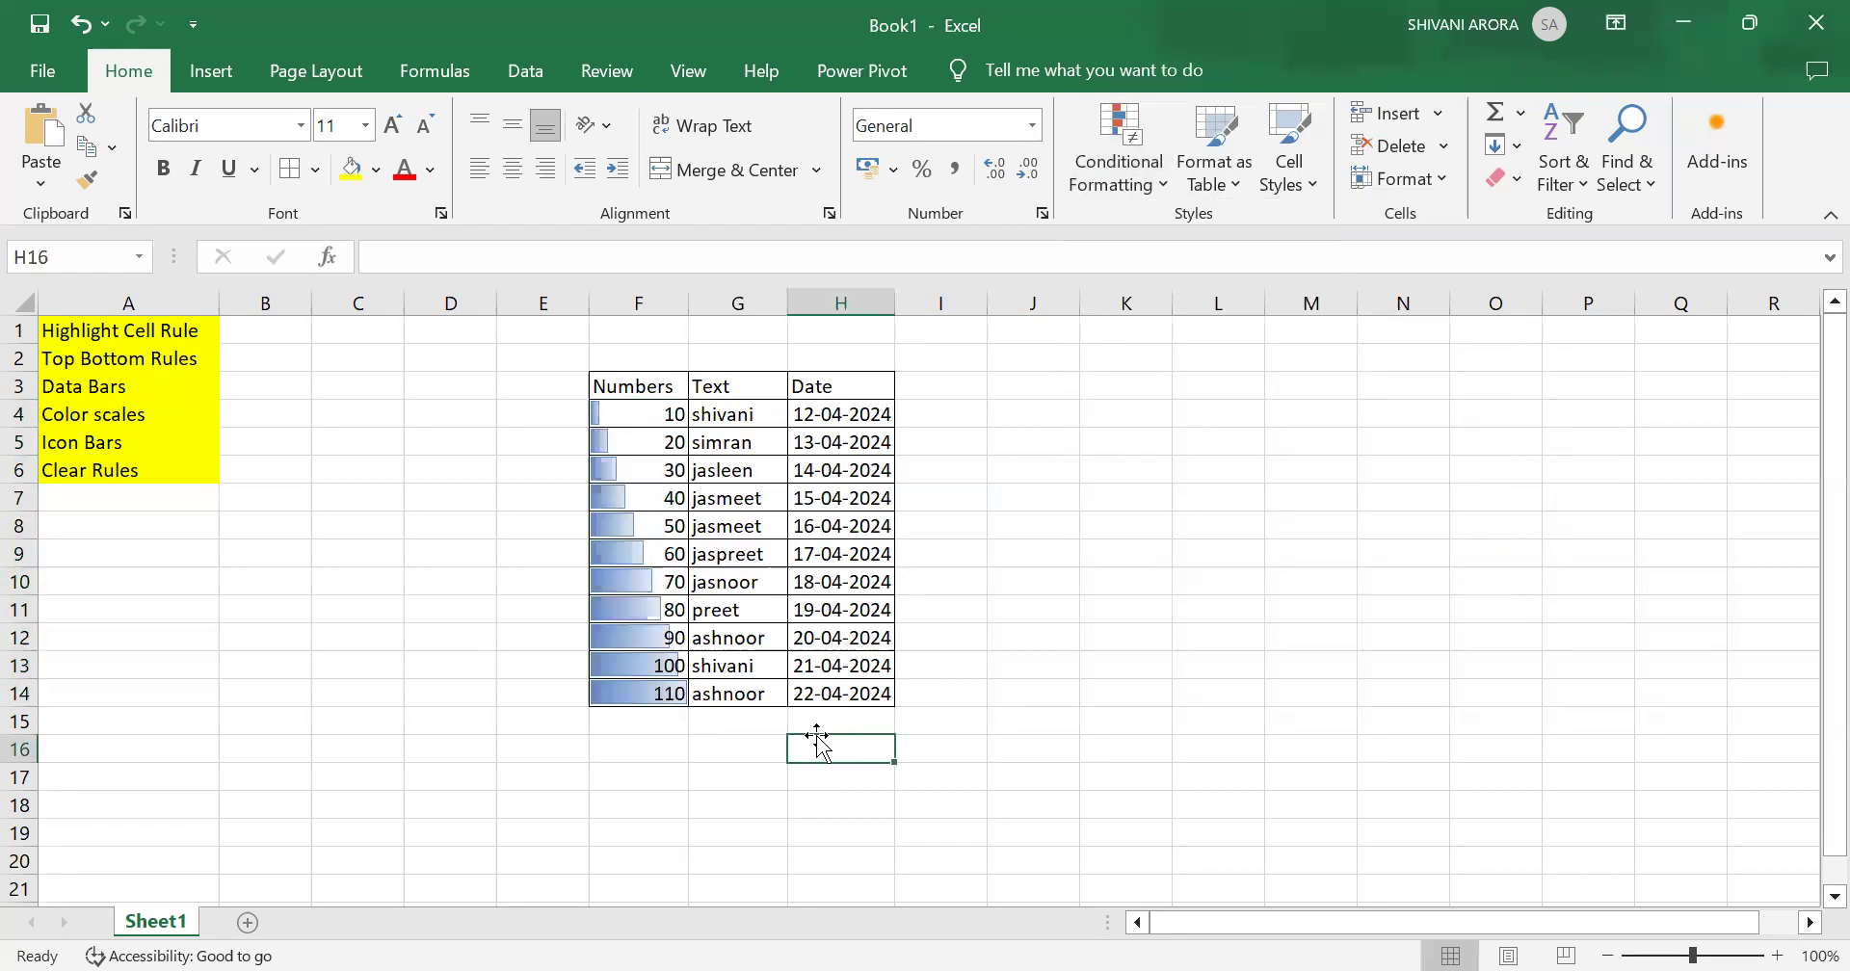
Step: Clear the gradient data bar rules from the Numbers cells F4 to F14
{"action": "left_click_drag", "start_coordinate": [636, 422], "coordinate": [658, 696]}
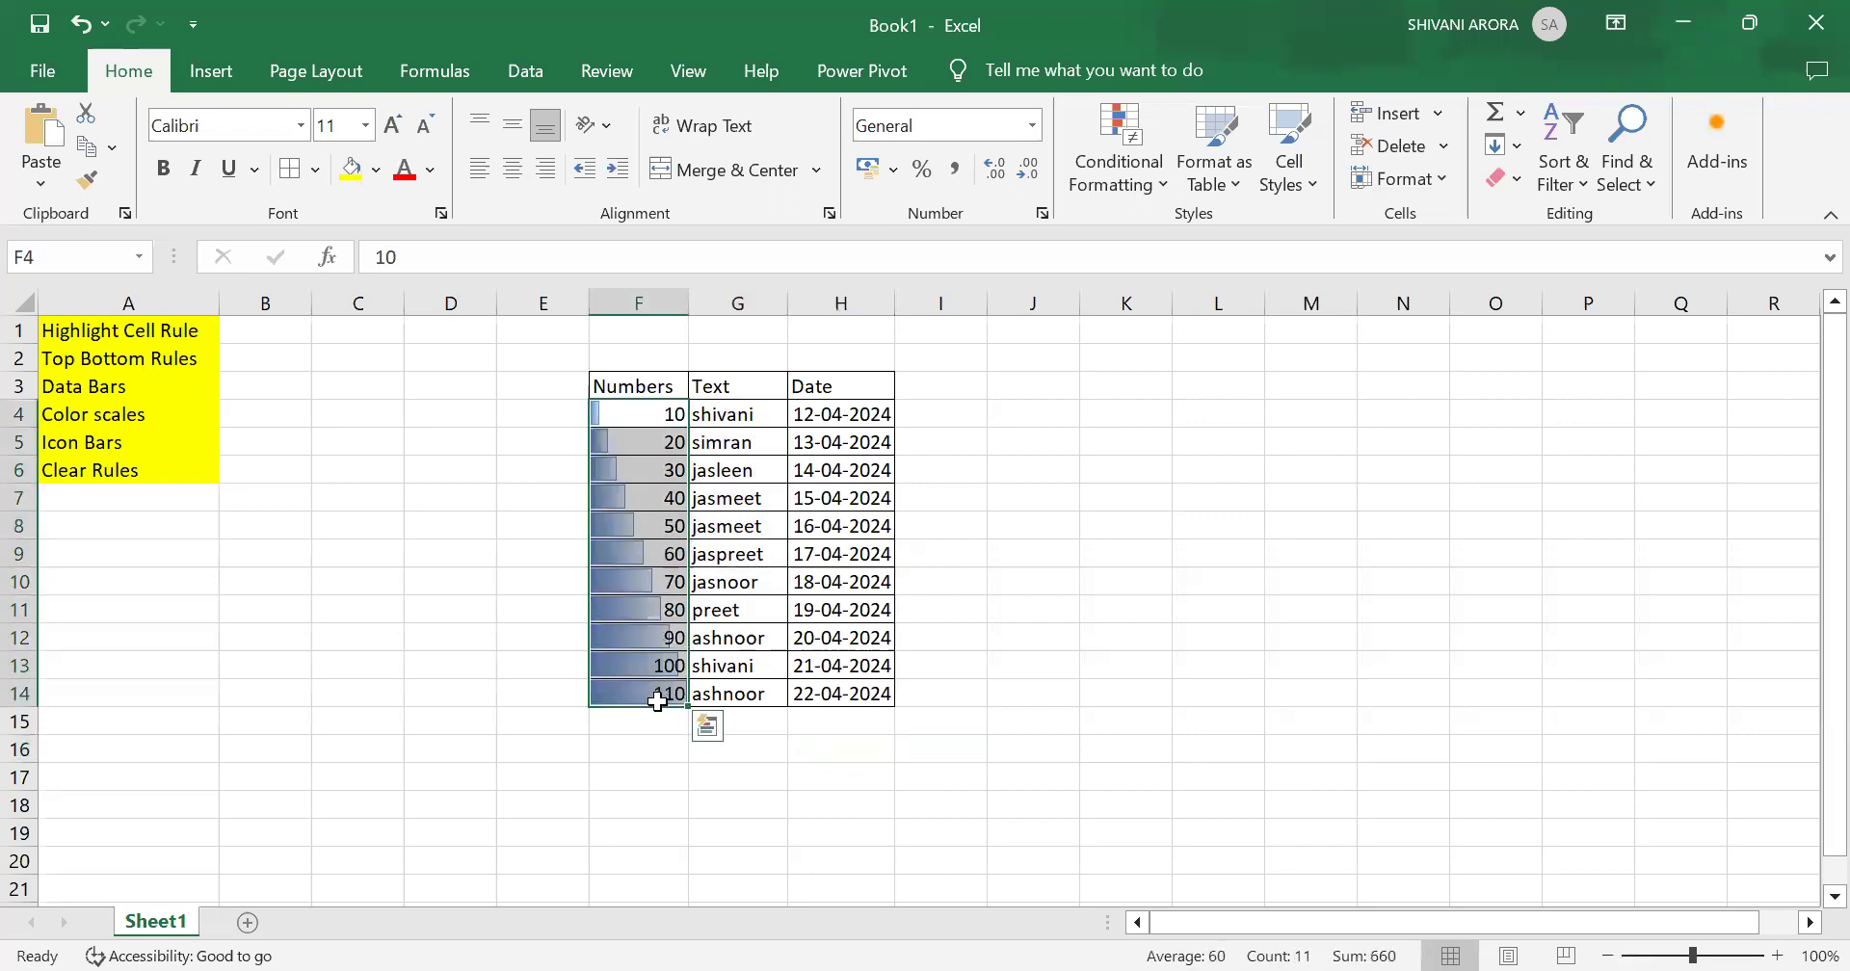
{"action": "left_click", "coordinate": [1114, 143]}
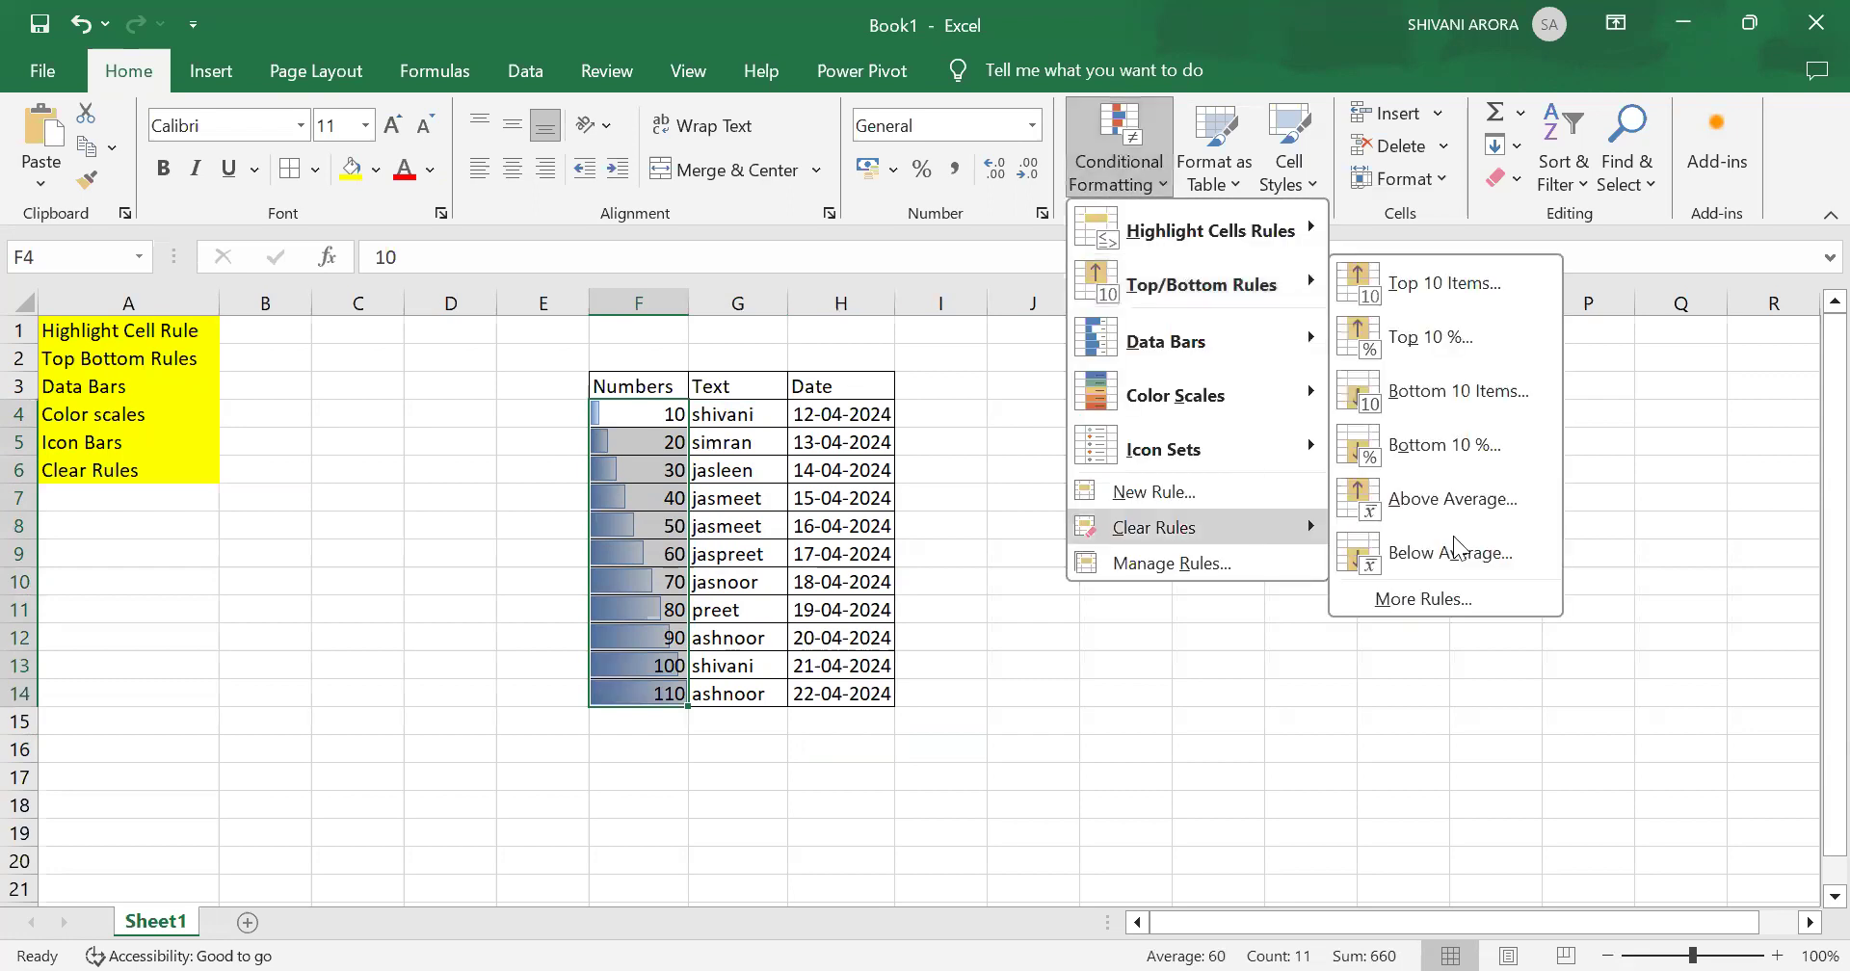
{"action": "mouse_move", "coordinate": [1245, 528]}
{"action": "left_click", "coordinate": [1497, 530]}
Step: Apply a Blue Data Bar solid fill to the selected Numbers cells
{"action": "left_click", "coordinate": [1120, 175]}
{"action": "mouse_move", "coordinate": [1239, 343]}
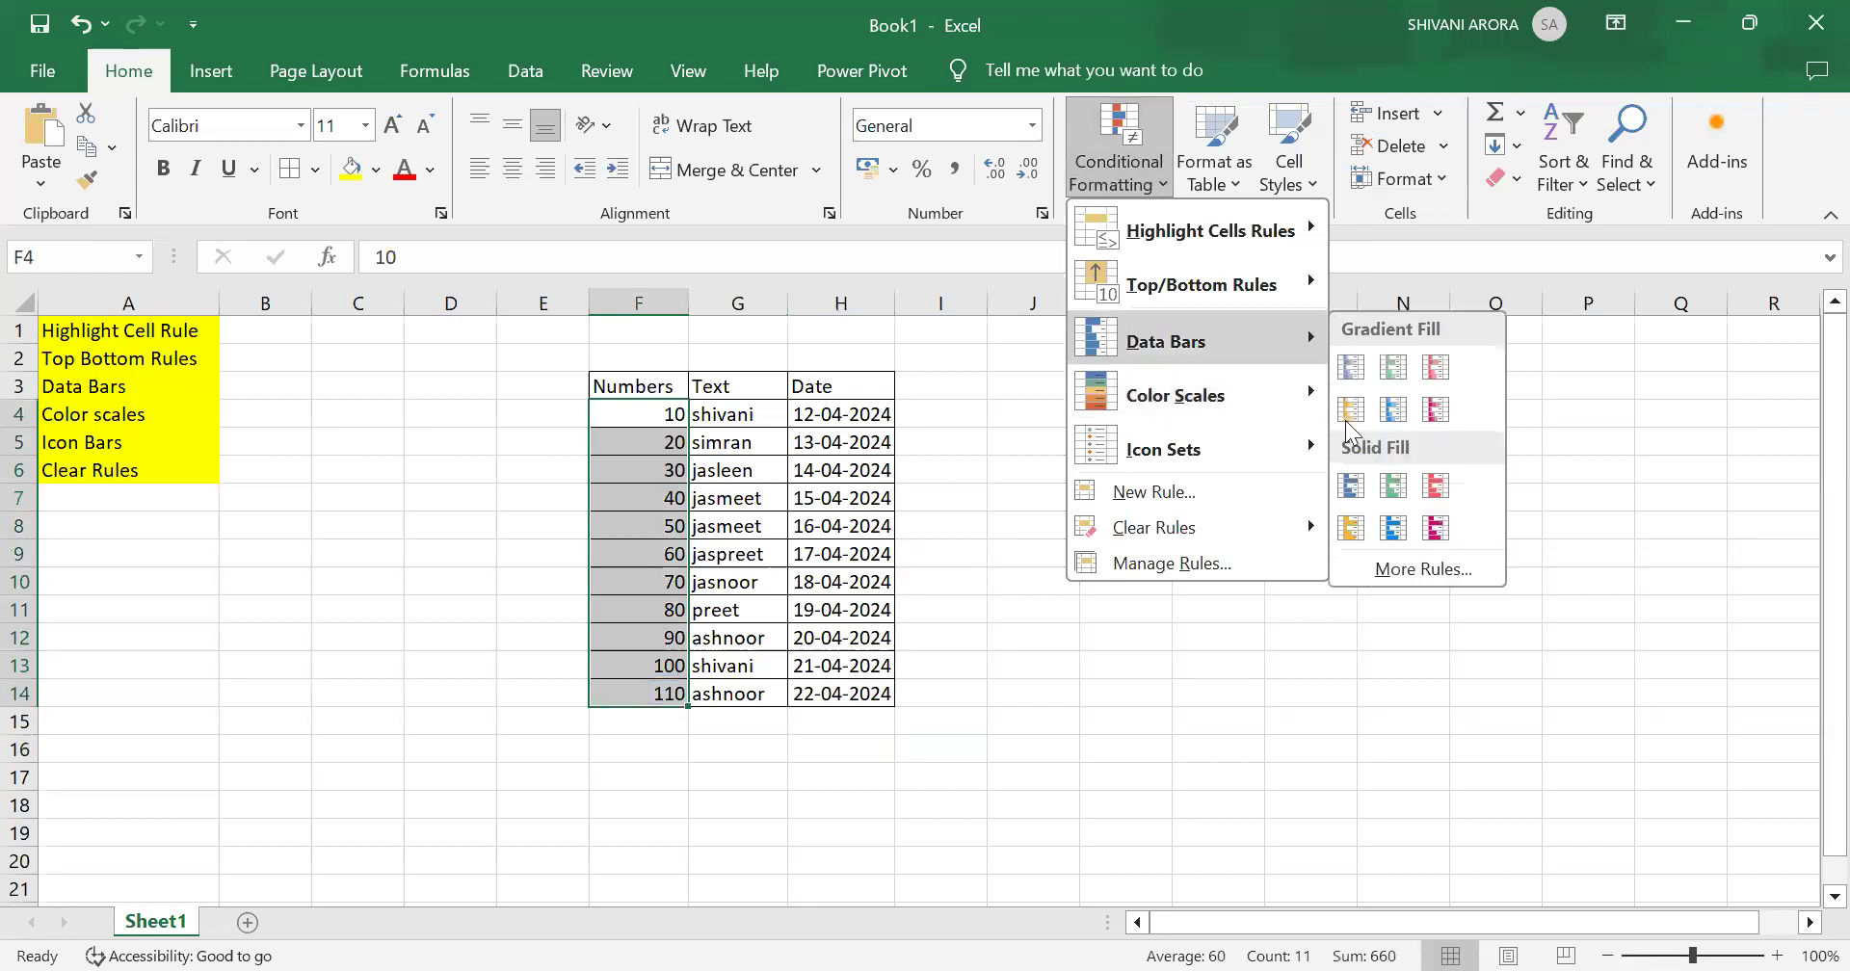
{"action": "left_click", "coordinate": [1349, 488]}
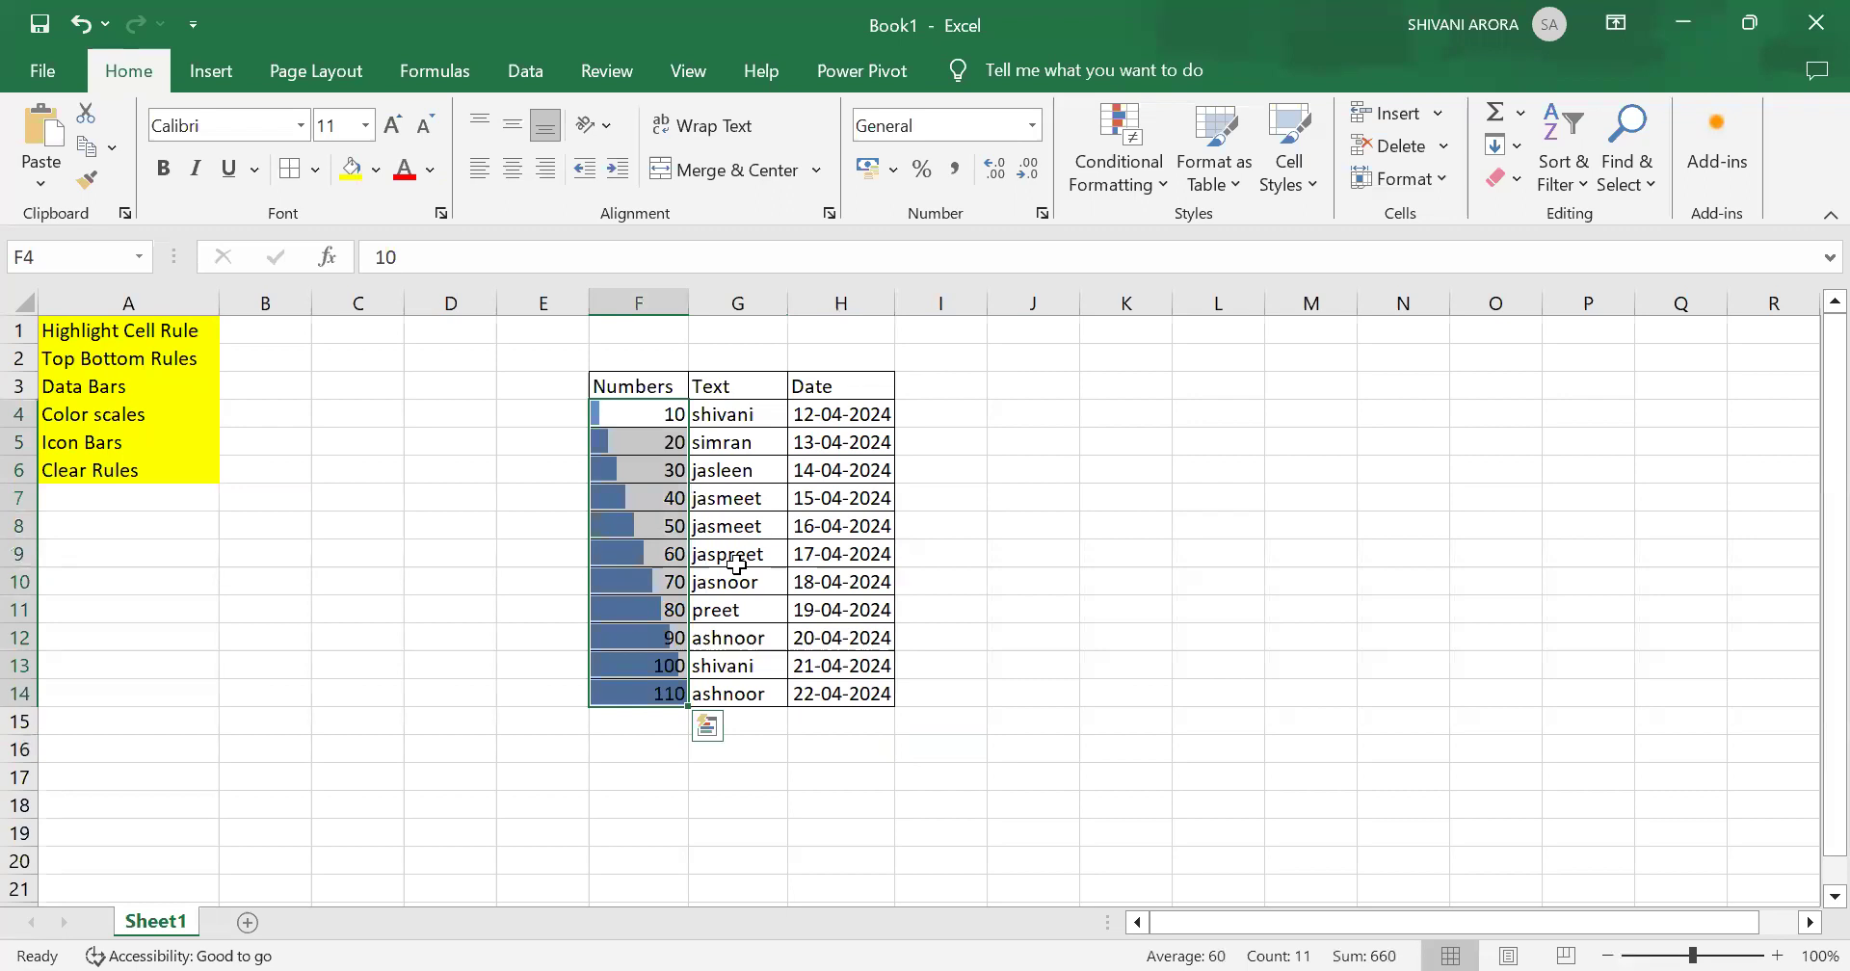
Step: Clear the solid data bar rules from the selected Numbers cells
{"action": "left_click", "coordinate": [1126, 185]}
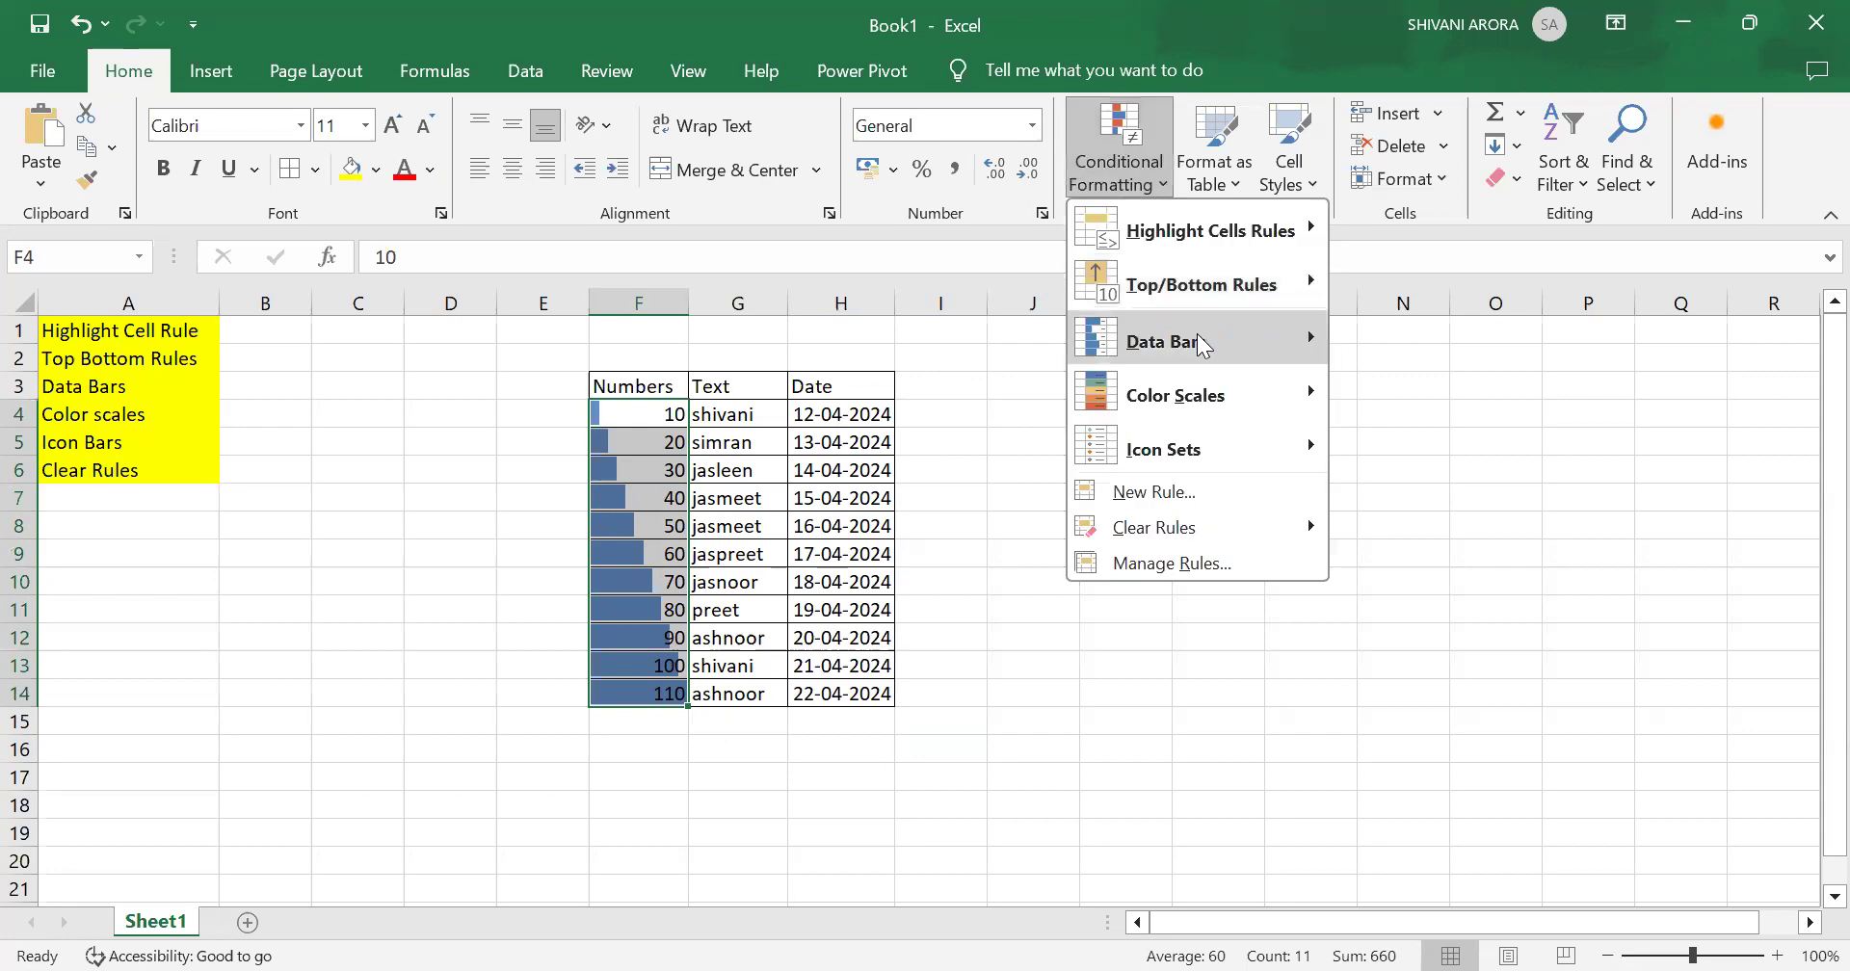
{"action": "left_click", "coordinate": [1123, 166]}
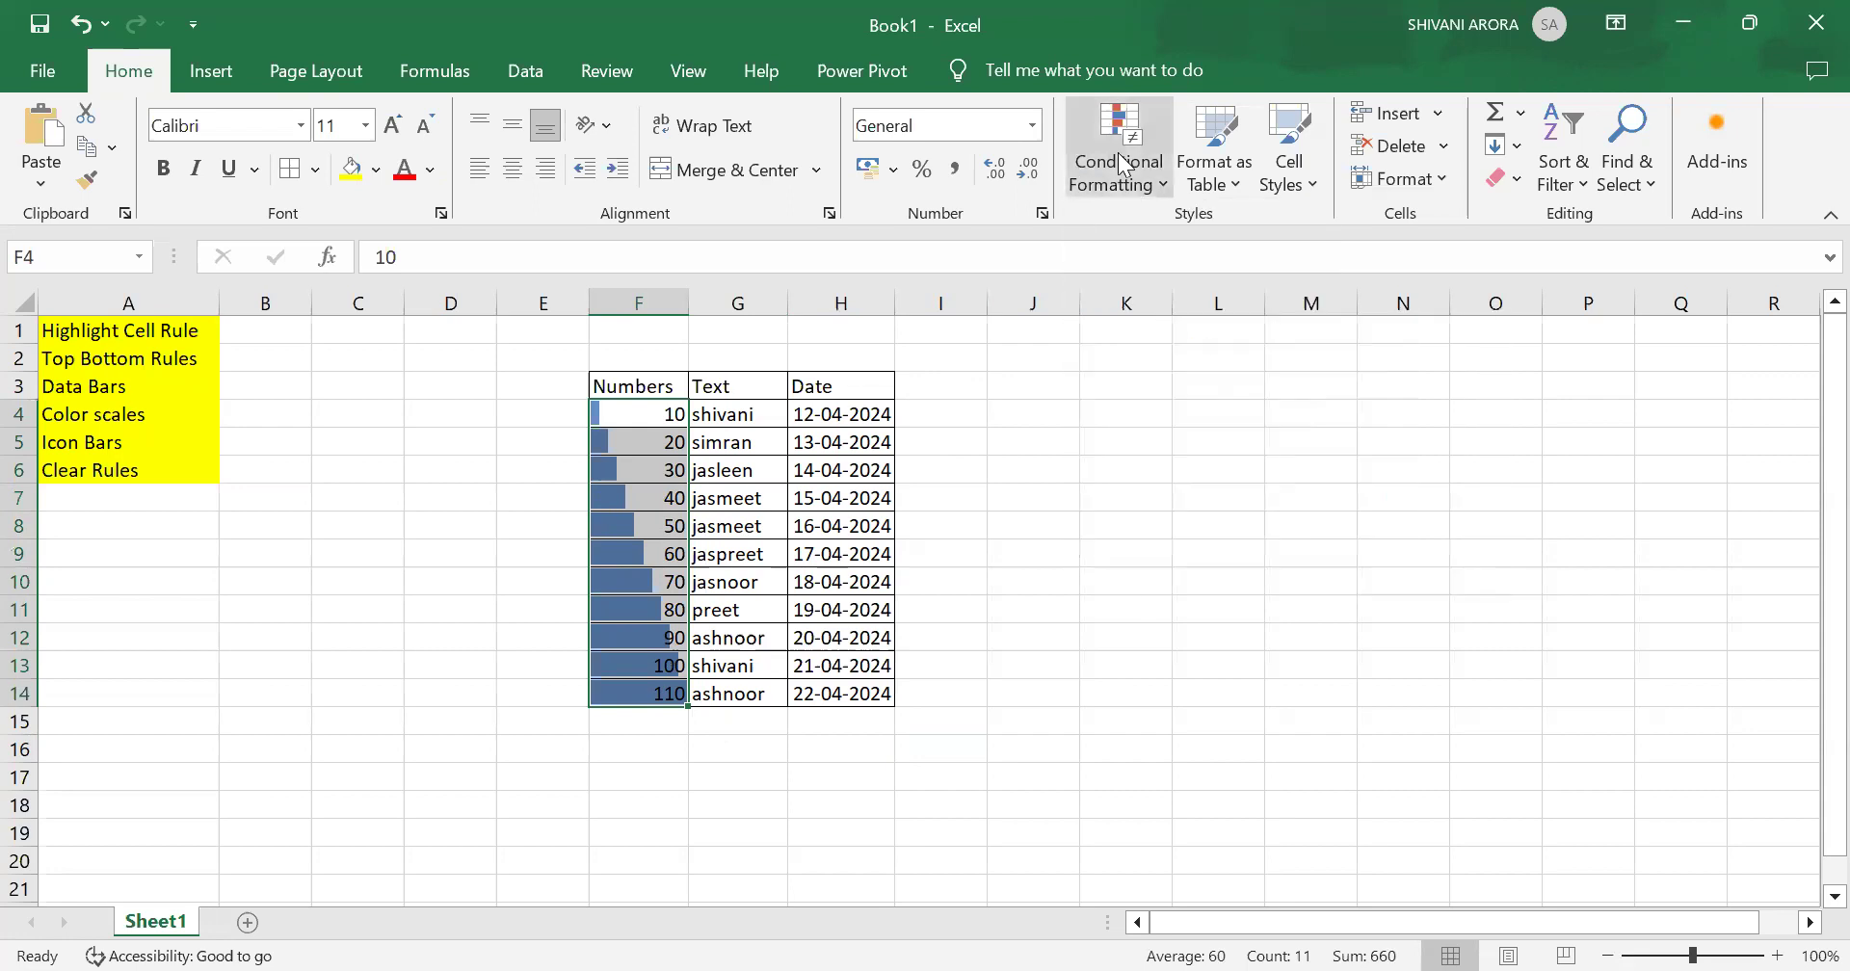
{"action": "left_click", "coordinate": [1118, 154]}
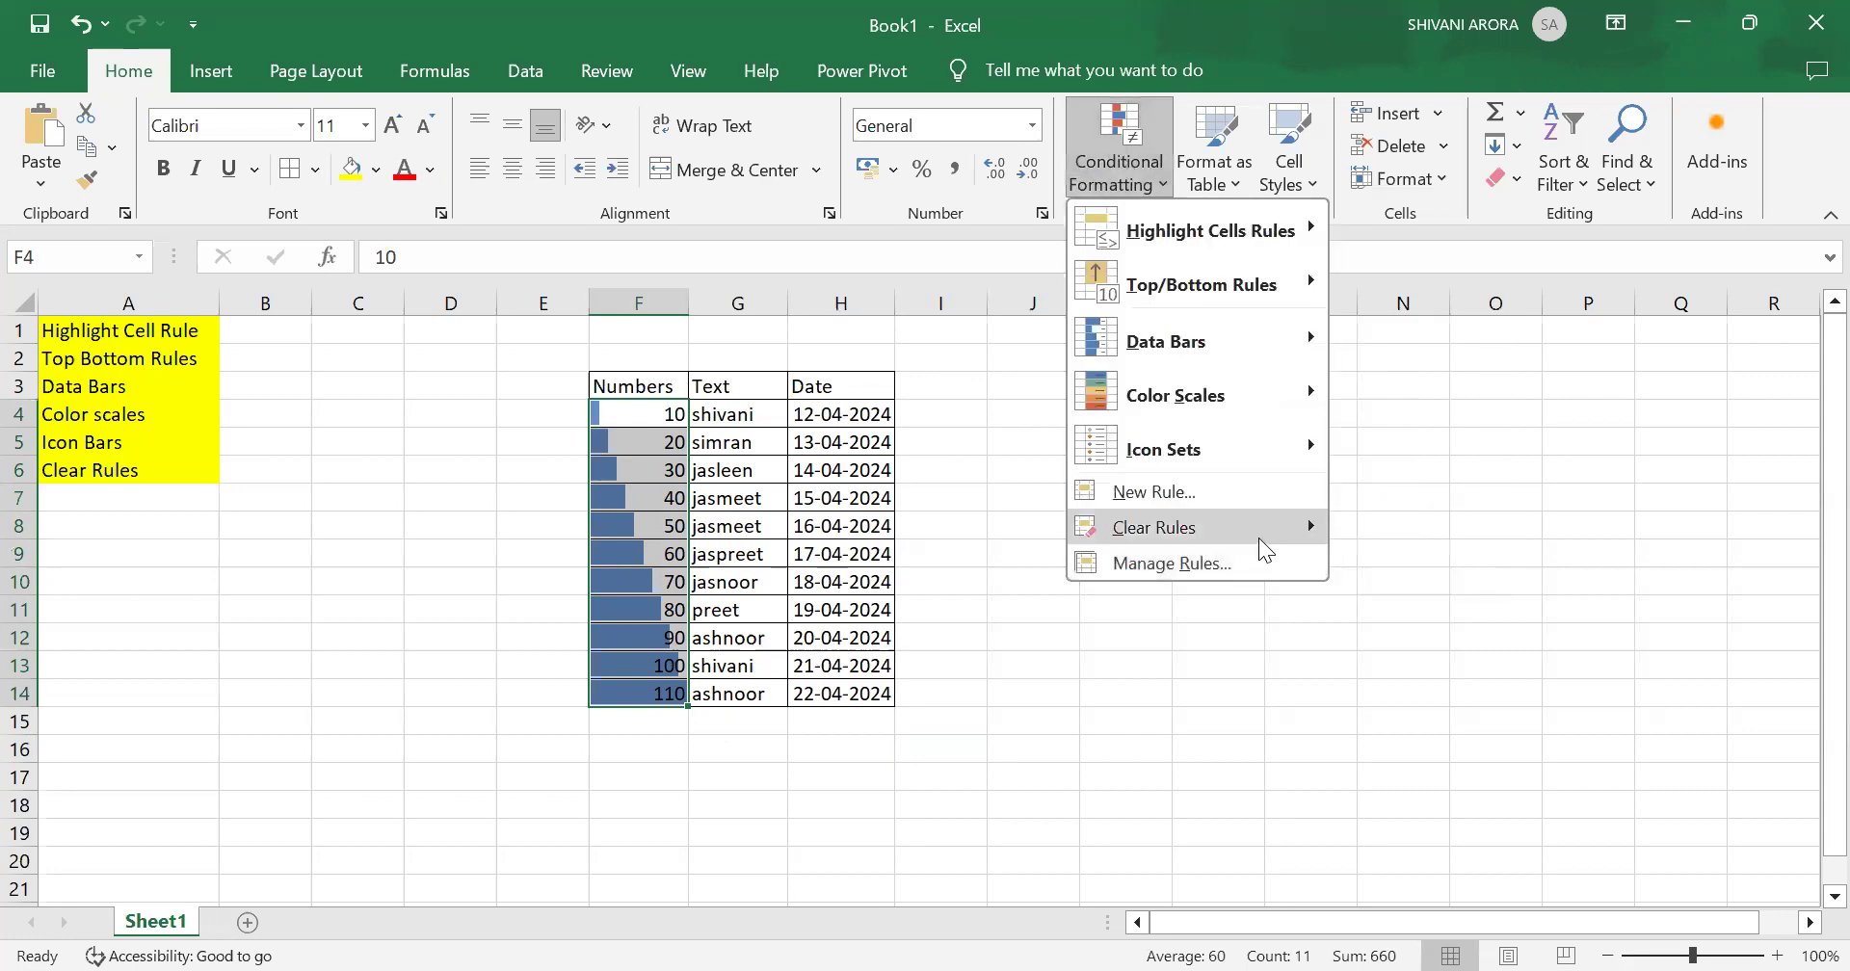
{"action": "mouse_move", "coordinate": [1259, 538]}
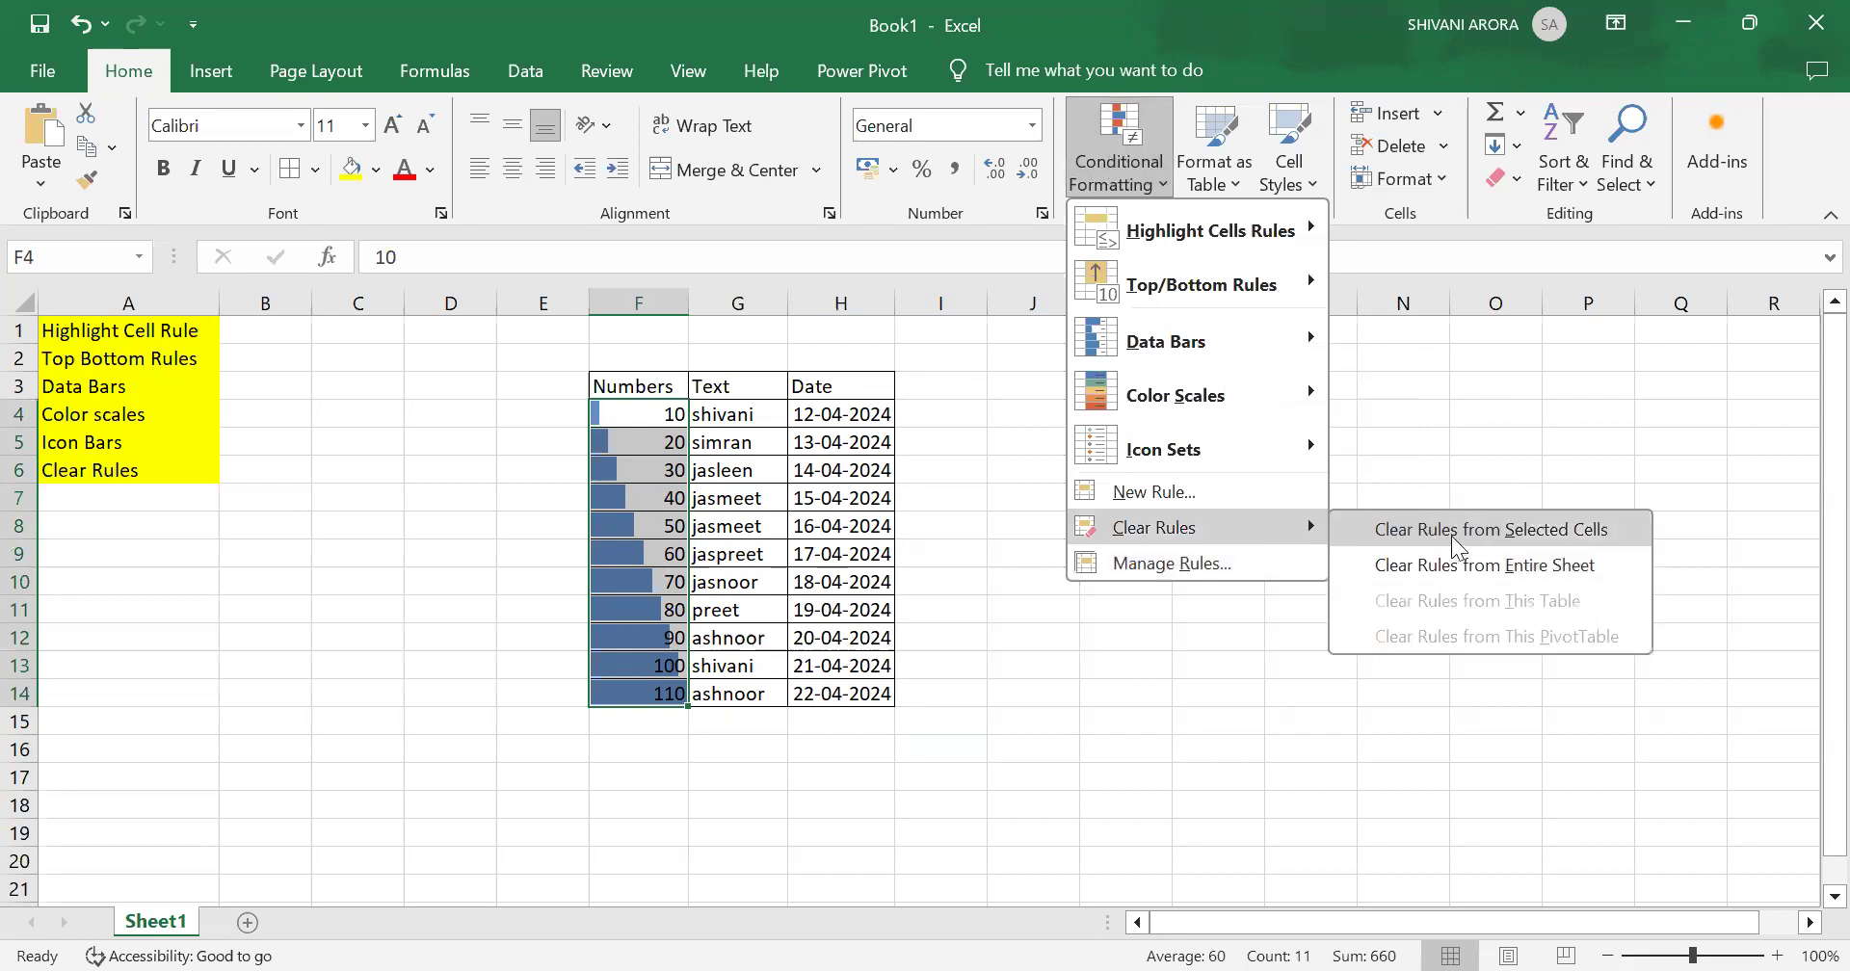
{"action": "left_click", "coordinate": [1451, 536]}
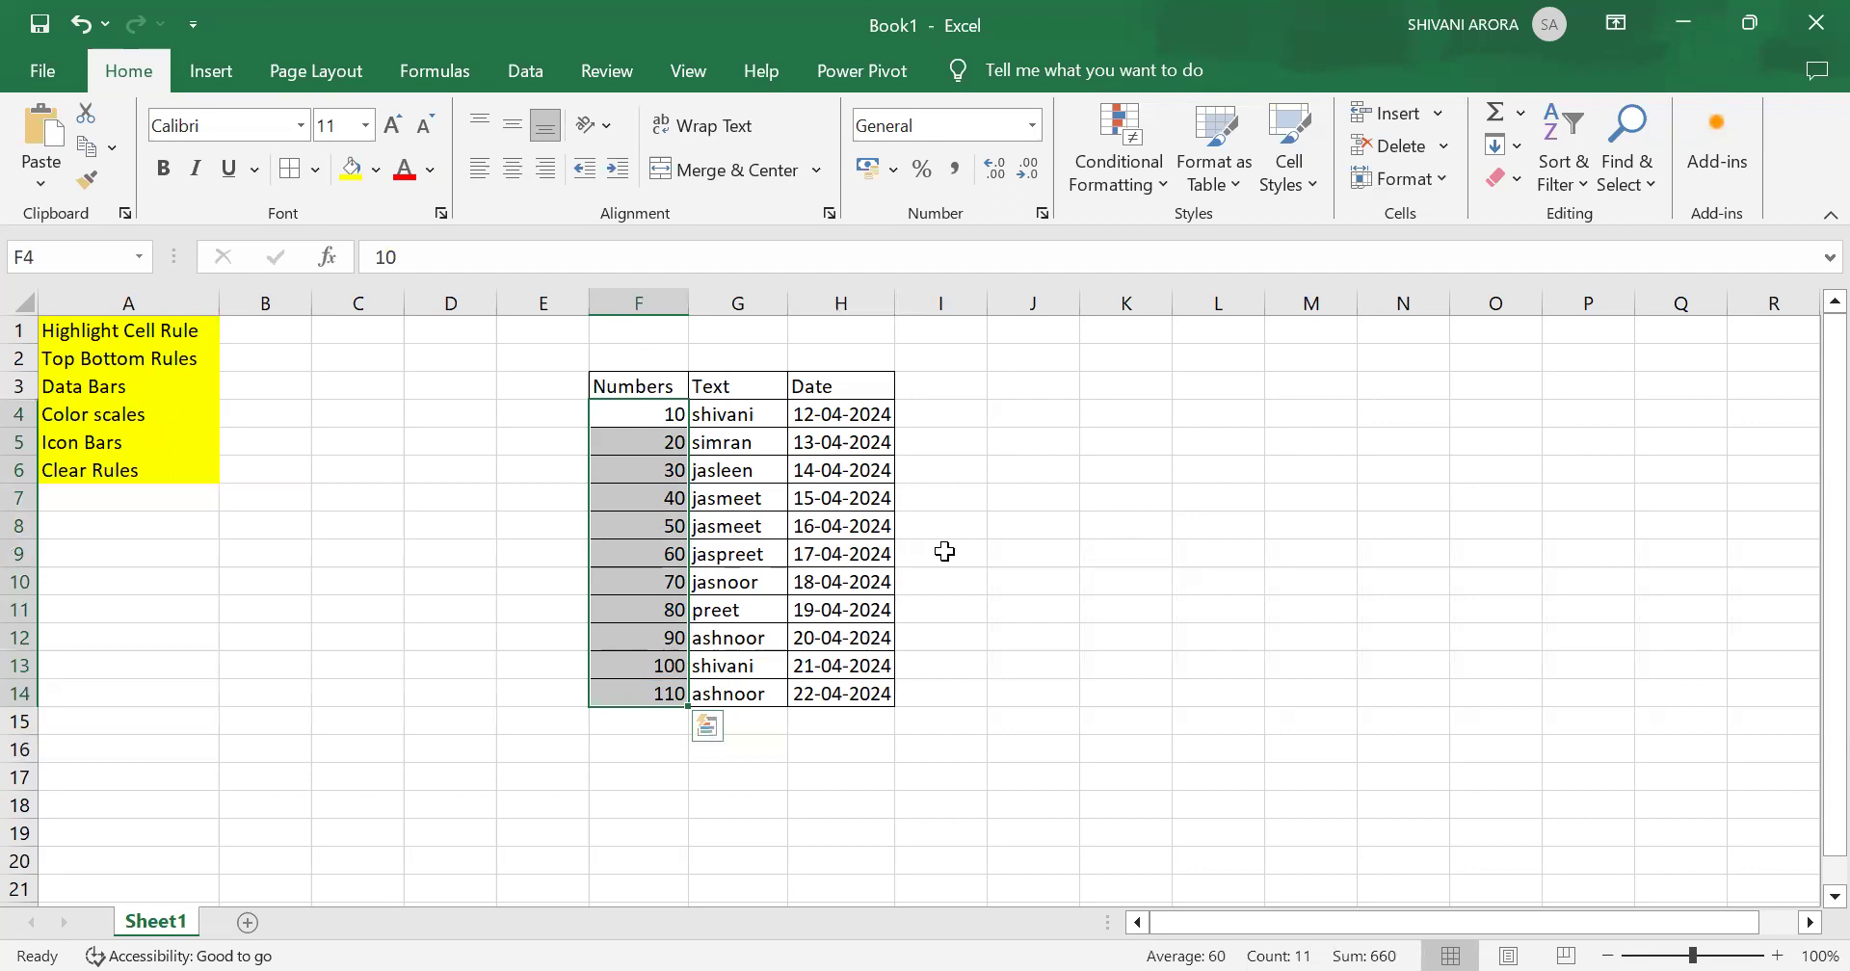
Step: Apply the Green - Yellow - Red color scale to the selected Numbers cells
{"action": "left_click", "coordinate": [1133, 171]}
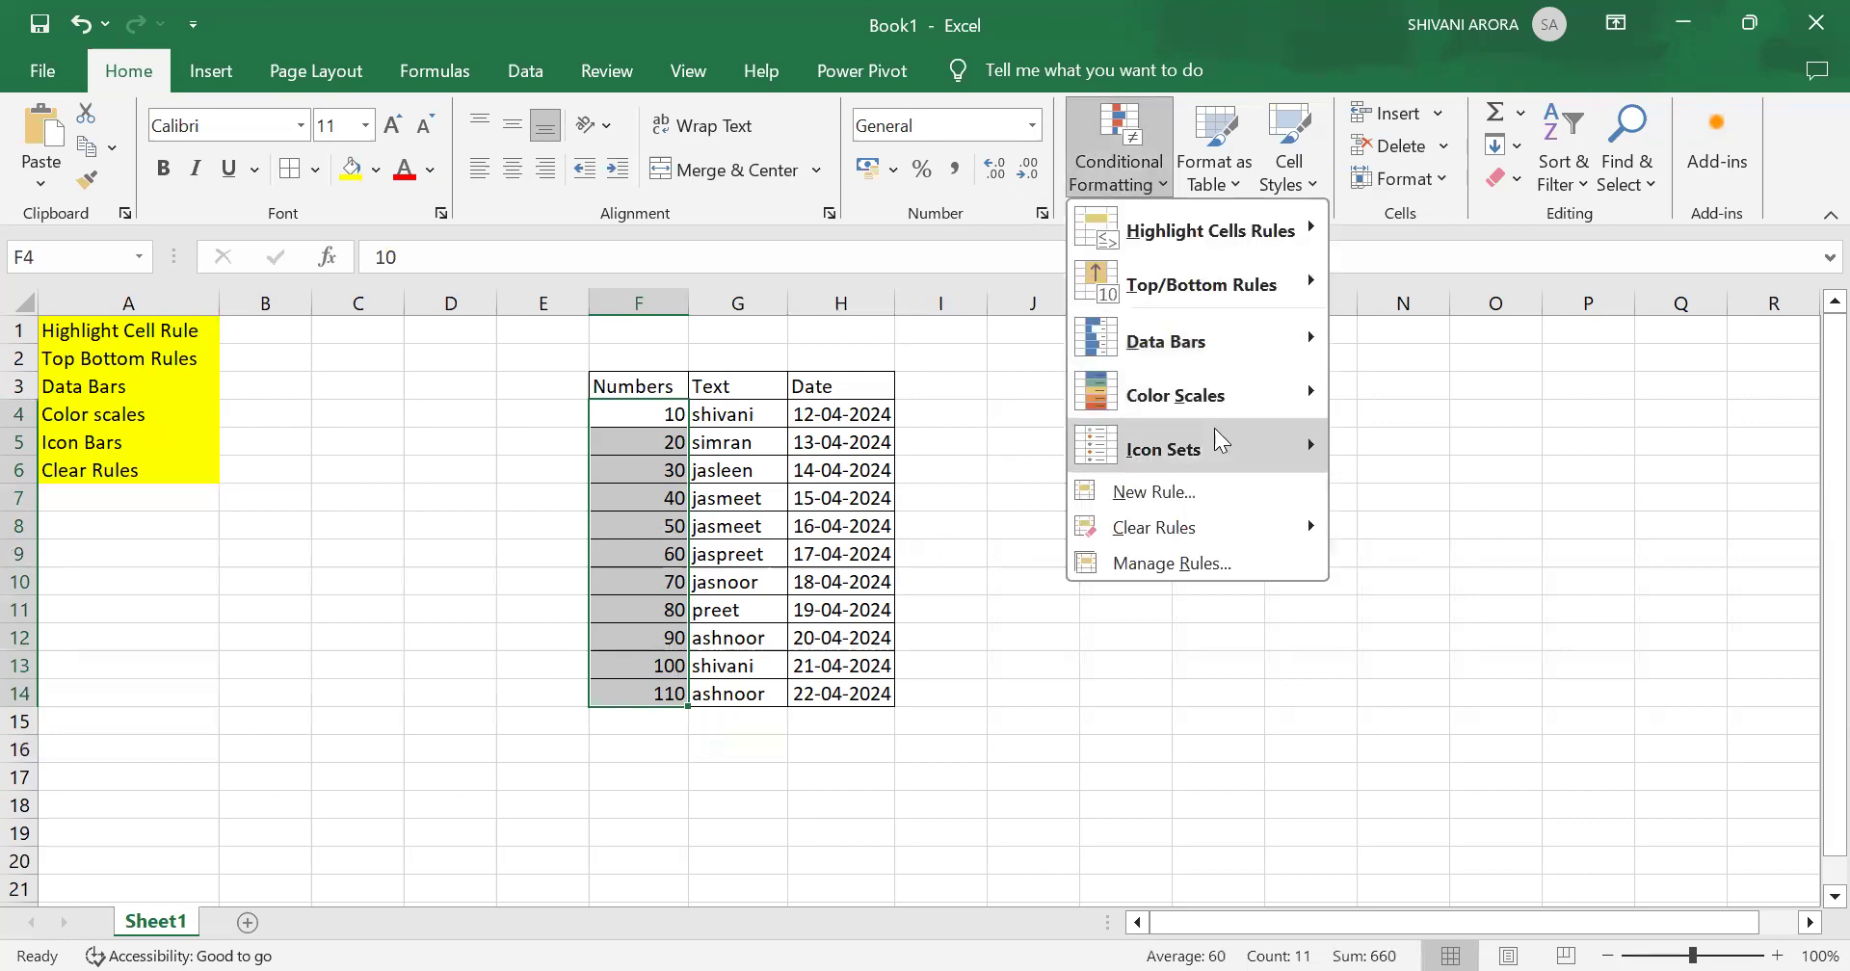
{"action": "mouse_move", "coordinate": [1268, 364]}
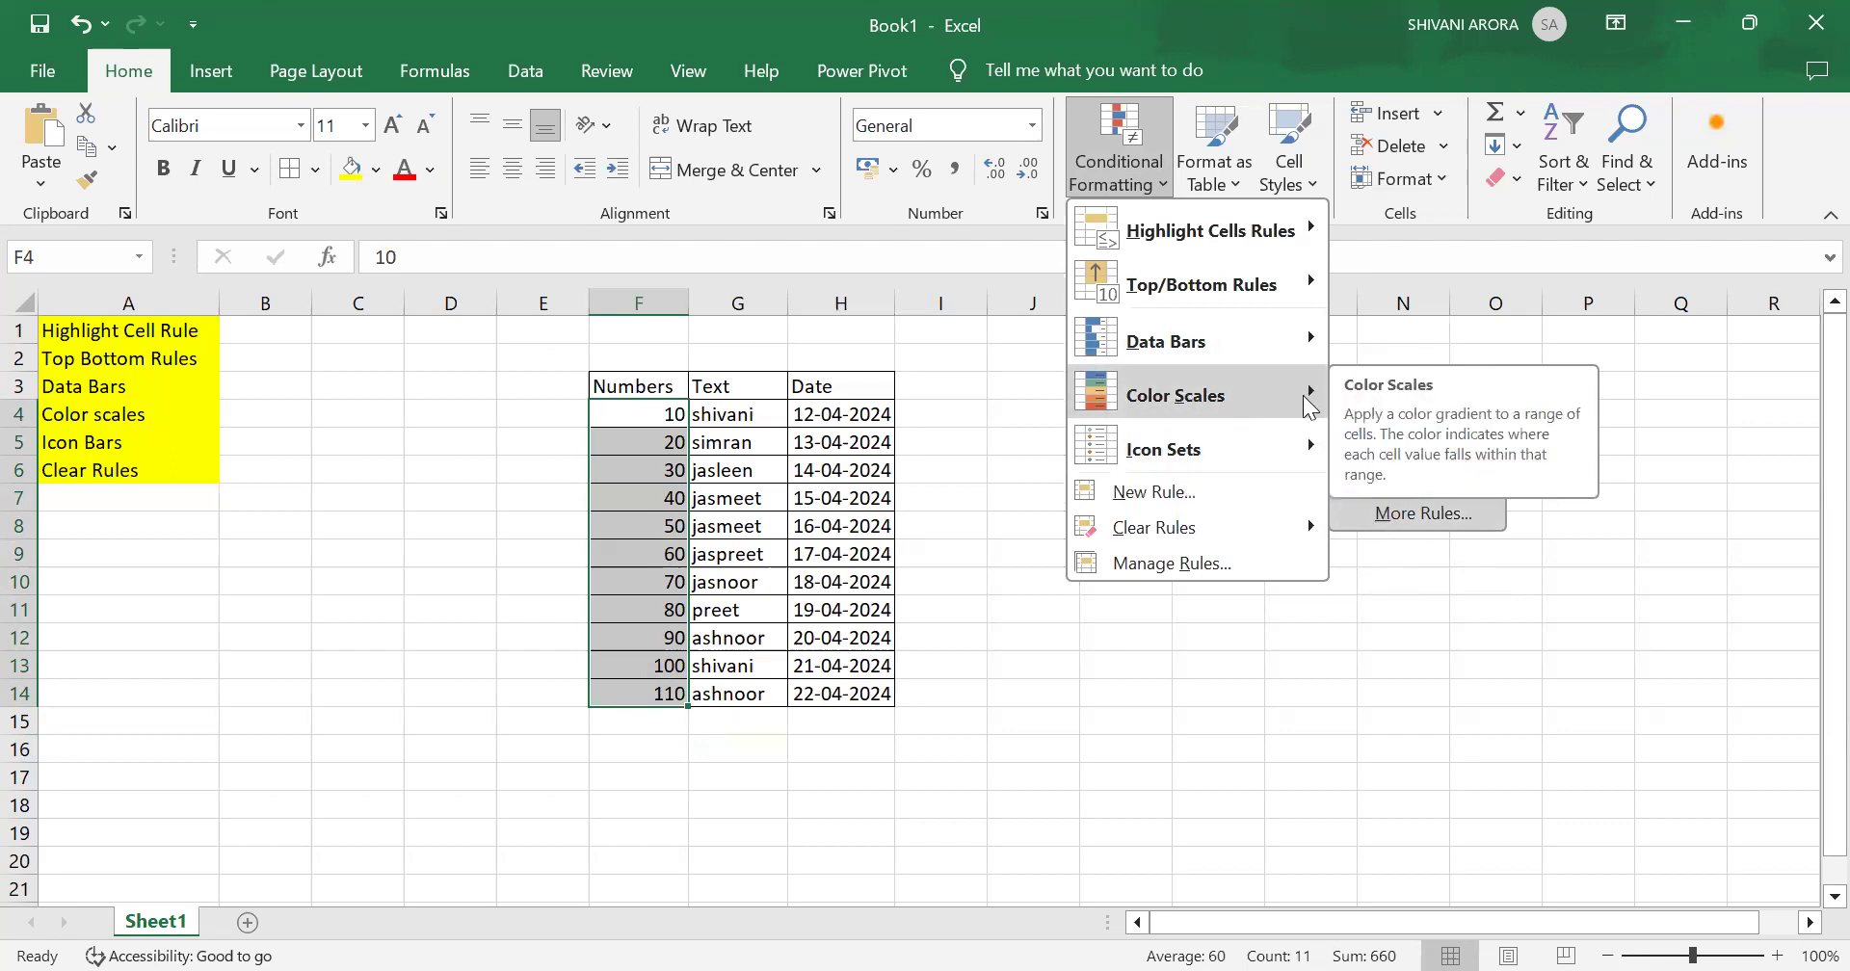
{"action": "left_click", "coordinate": [1622, 518]}
{"action": "left_click", "coordinate": [1106, 148]}
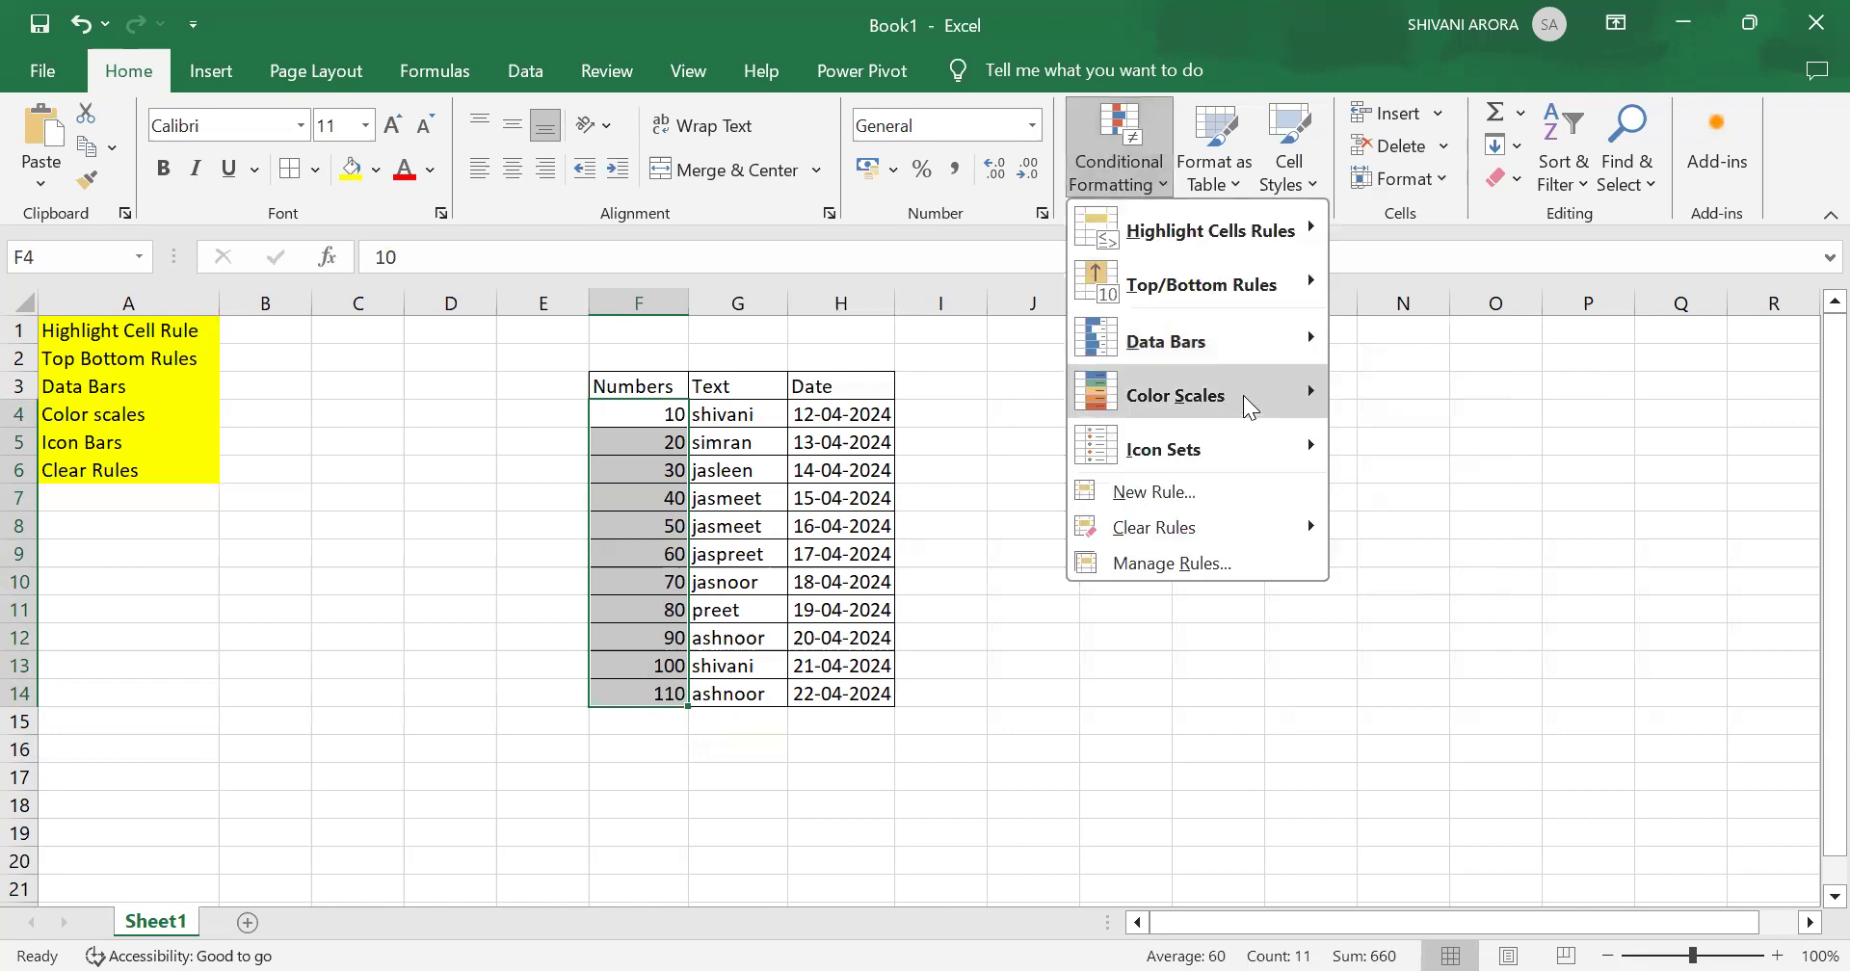
{"action": "mouse_move", "coordinate": [1243, 395]}
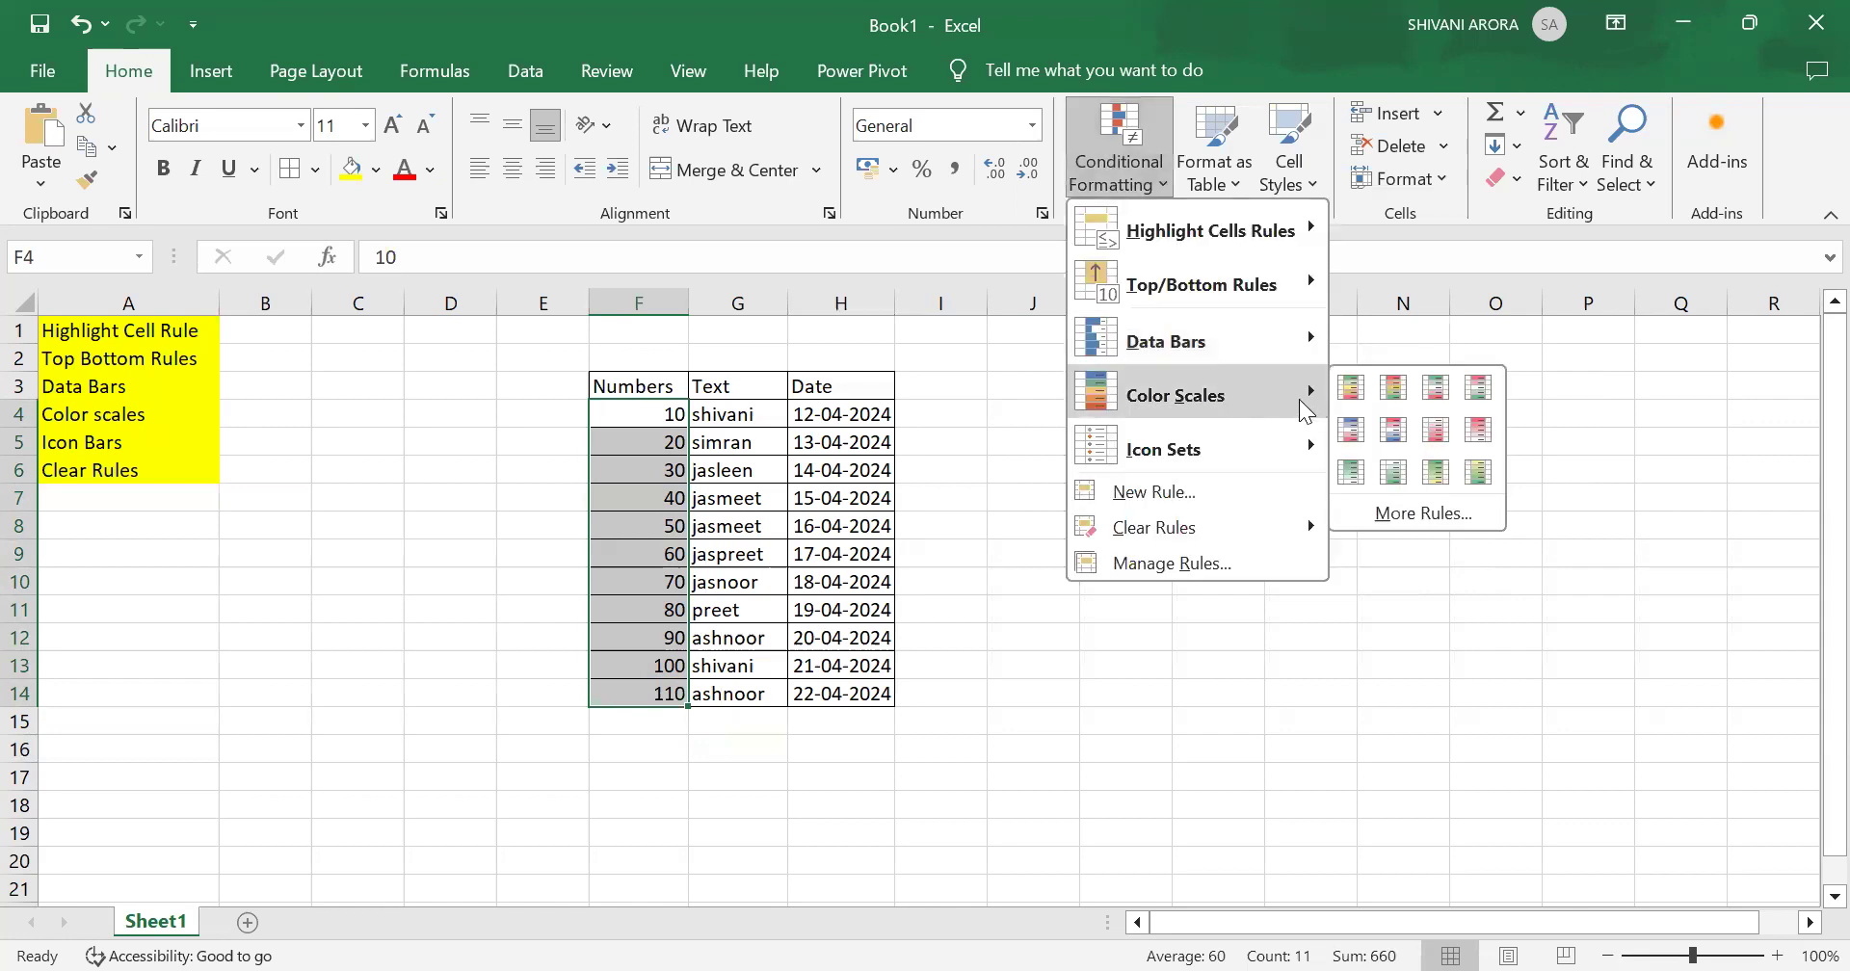
{"action": "left_click", "coordinate": [1352, 395]}
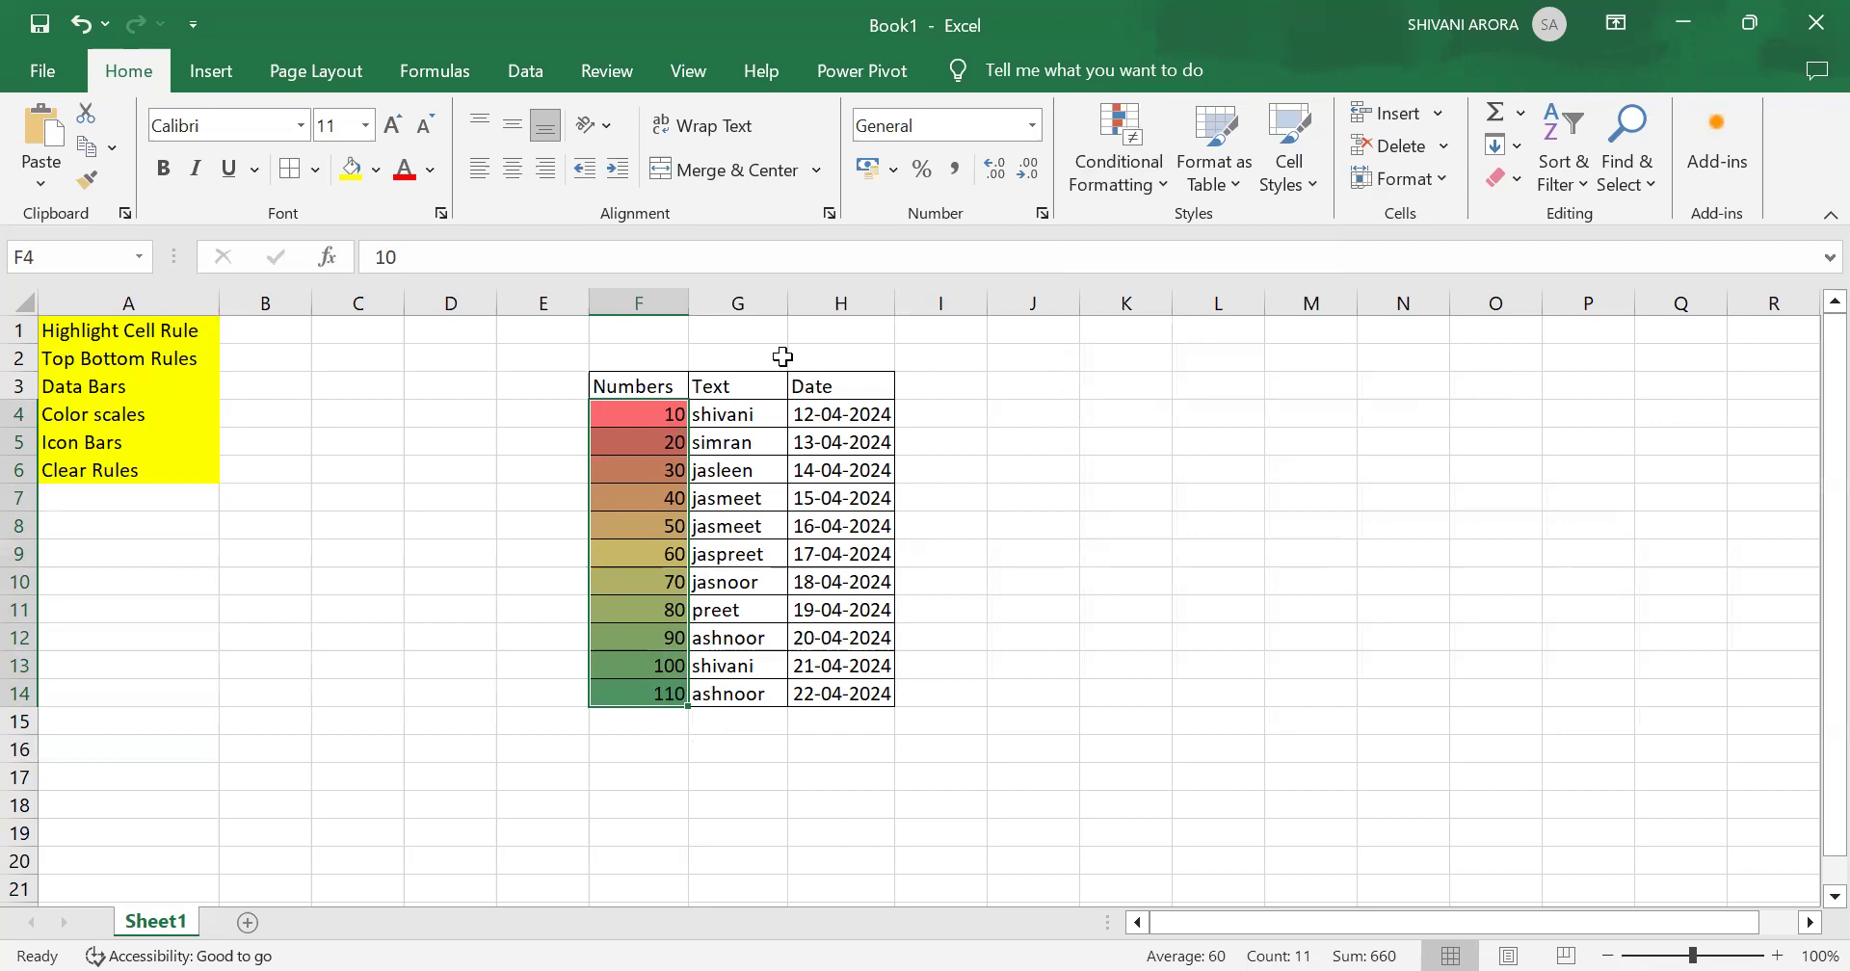
Step: Apply the Red - Yellow - Green color scale to the selected Numbers cells
{"action": "left_click", "coordinate": [1135, 169]}
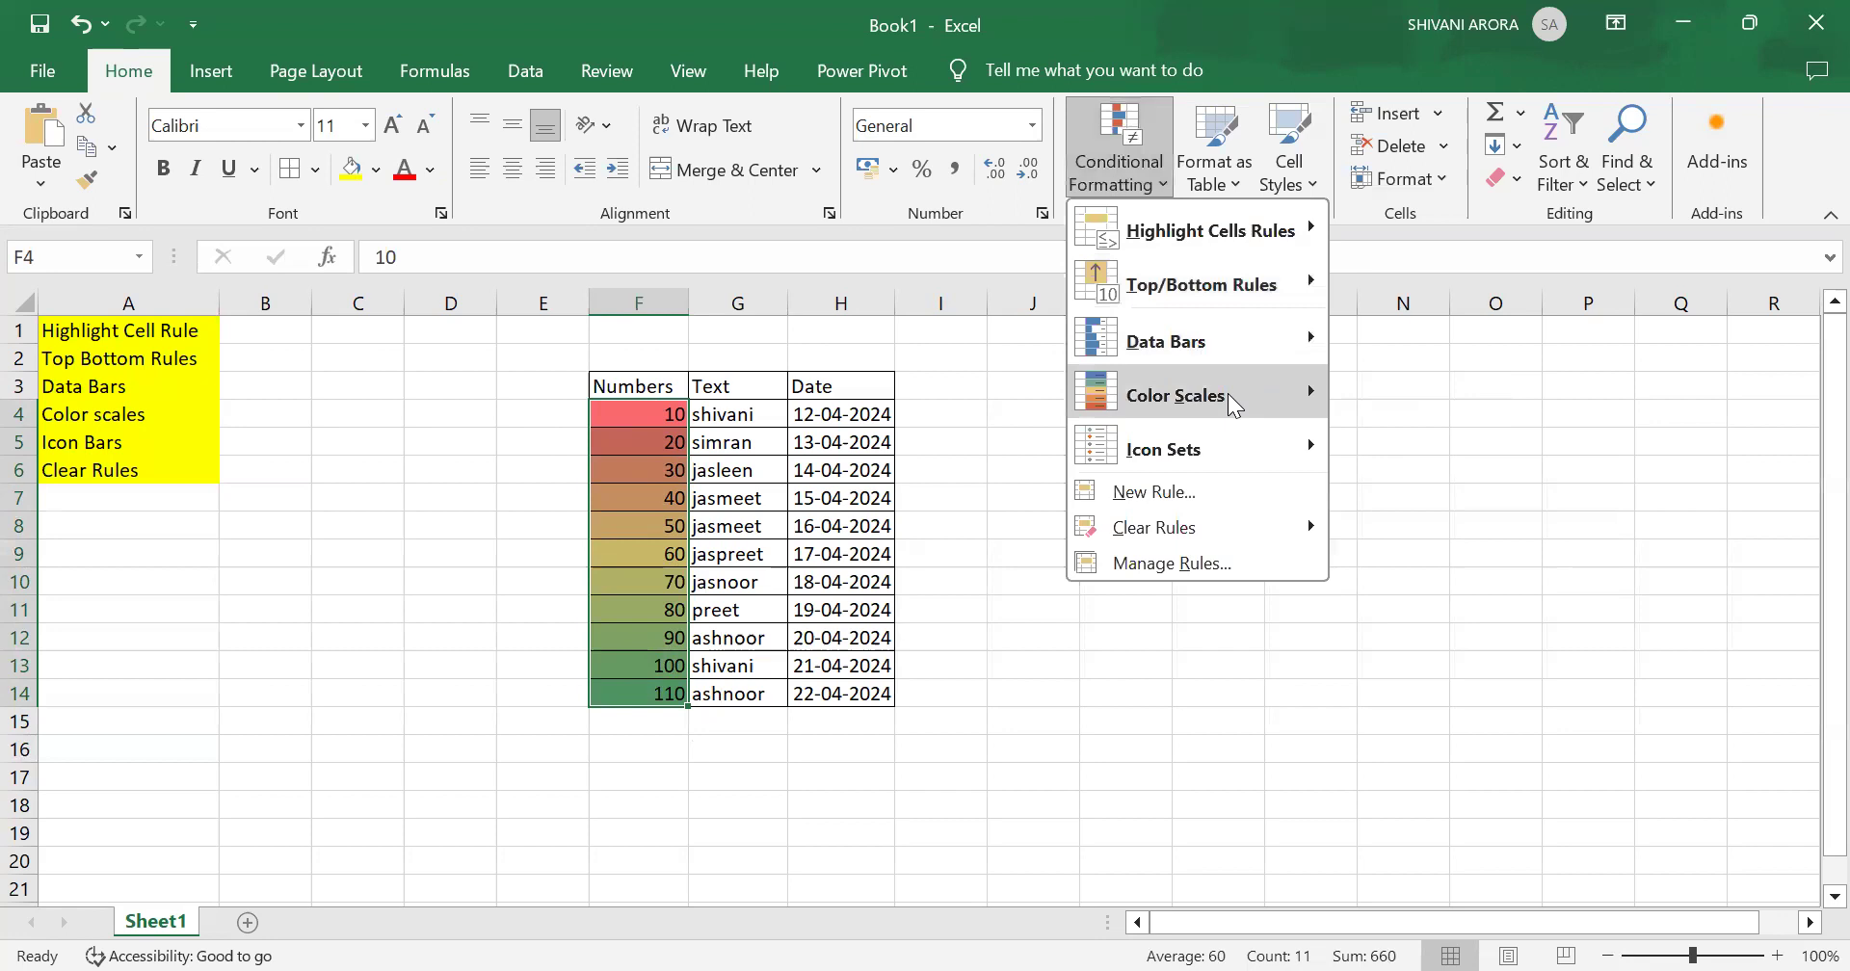
{"action": "mouse_move", "coordinate": [1260, 409]}
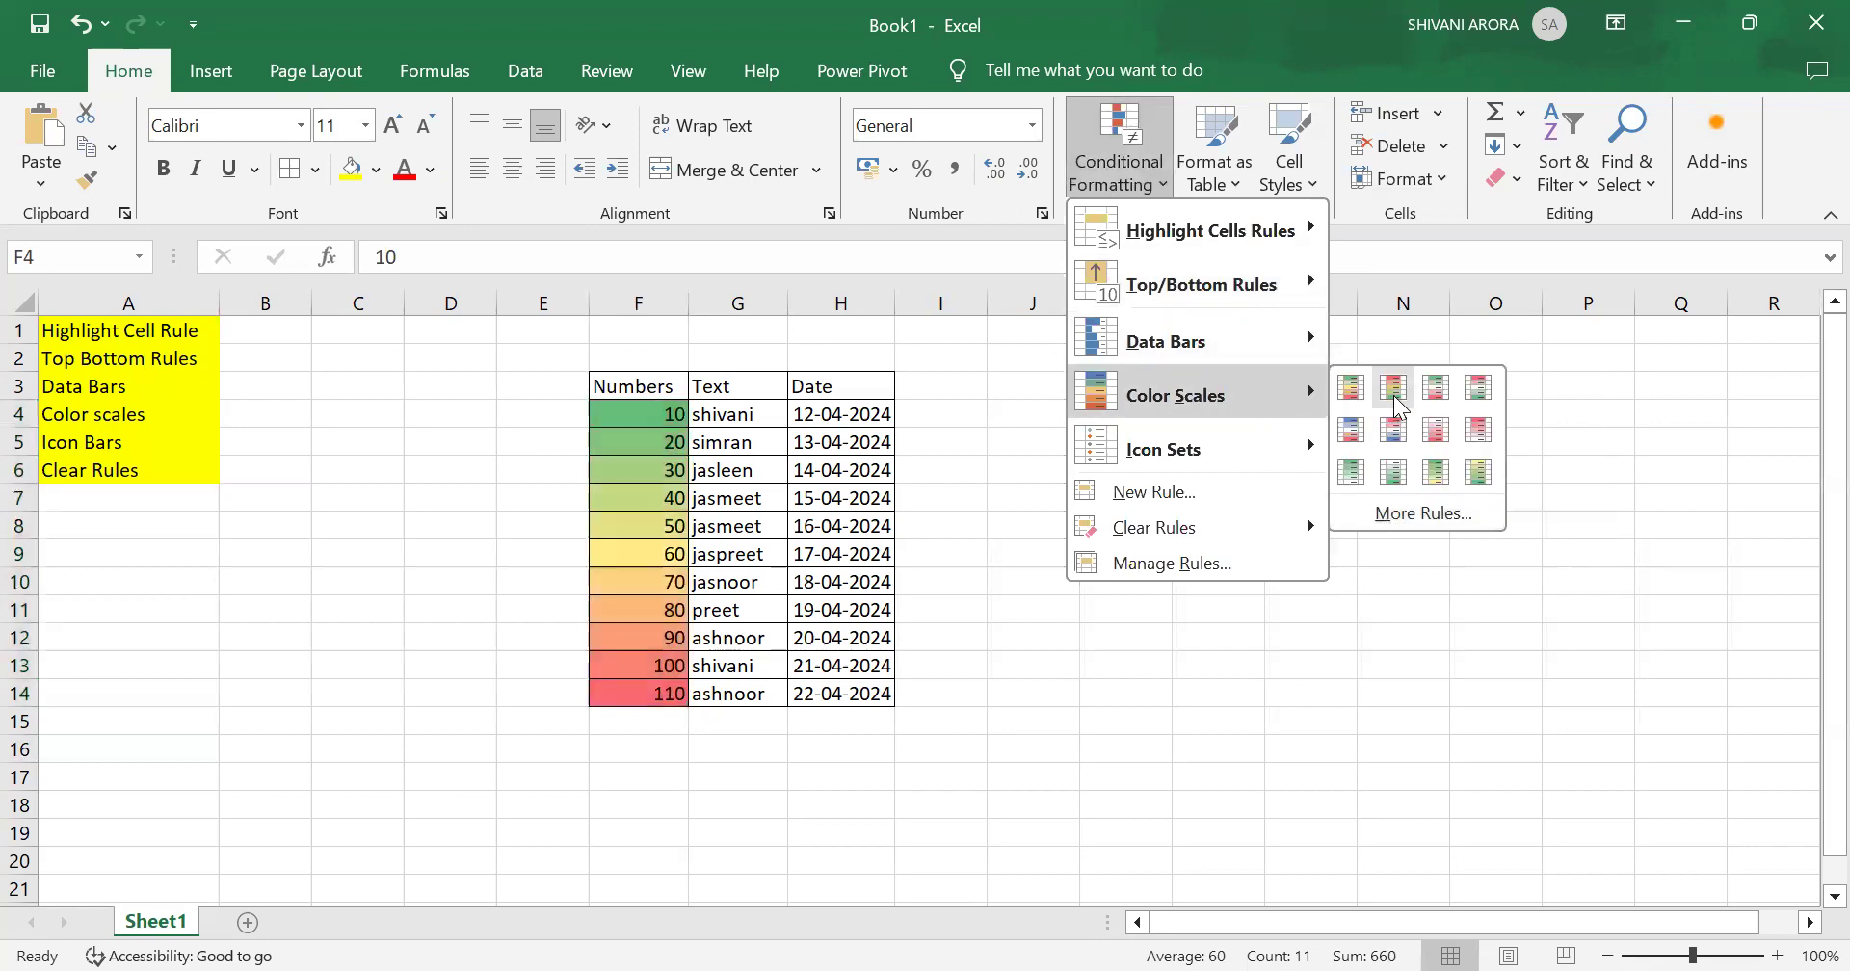
{"action": "left_click", "coordinate": [1133, 127]}
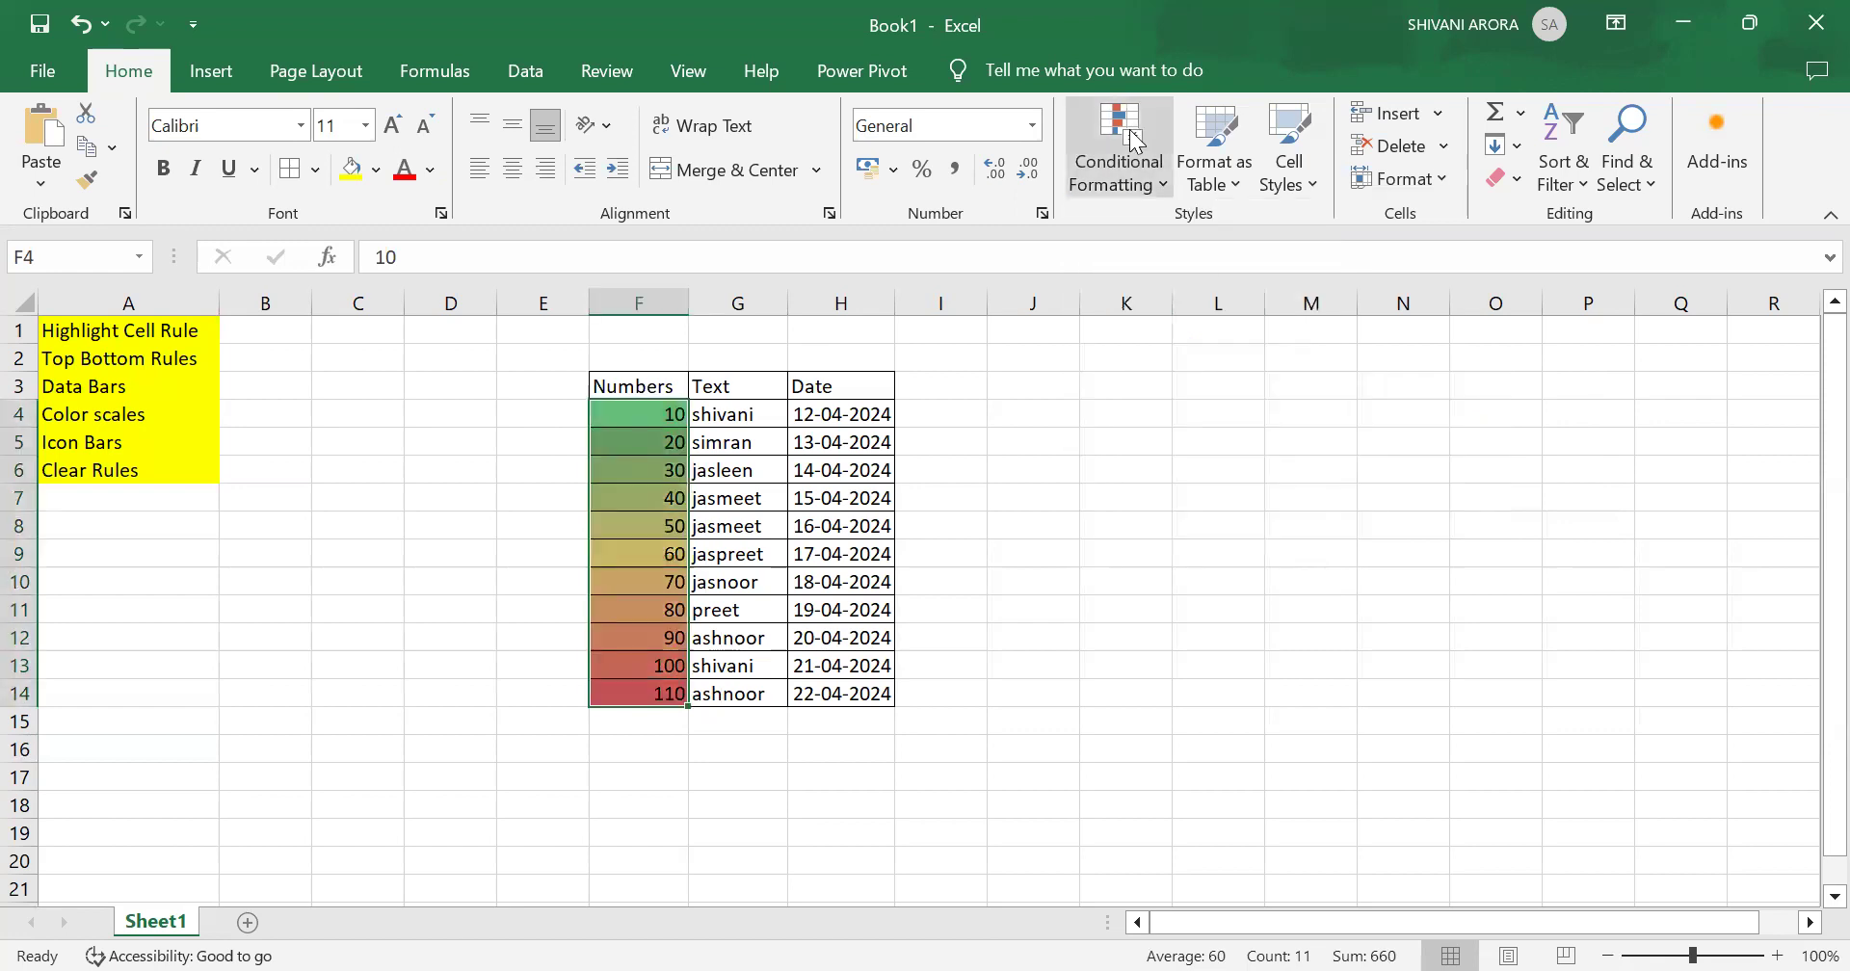
Step: Clear the color scale rules from the selected Numbers cells
{"action": "left_click", "coordinate": [1130, 129]}
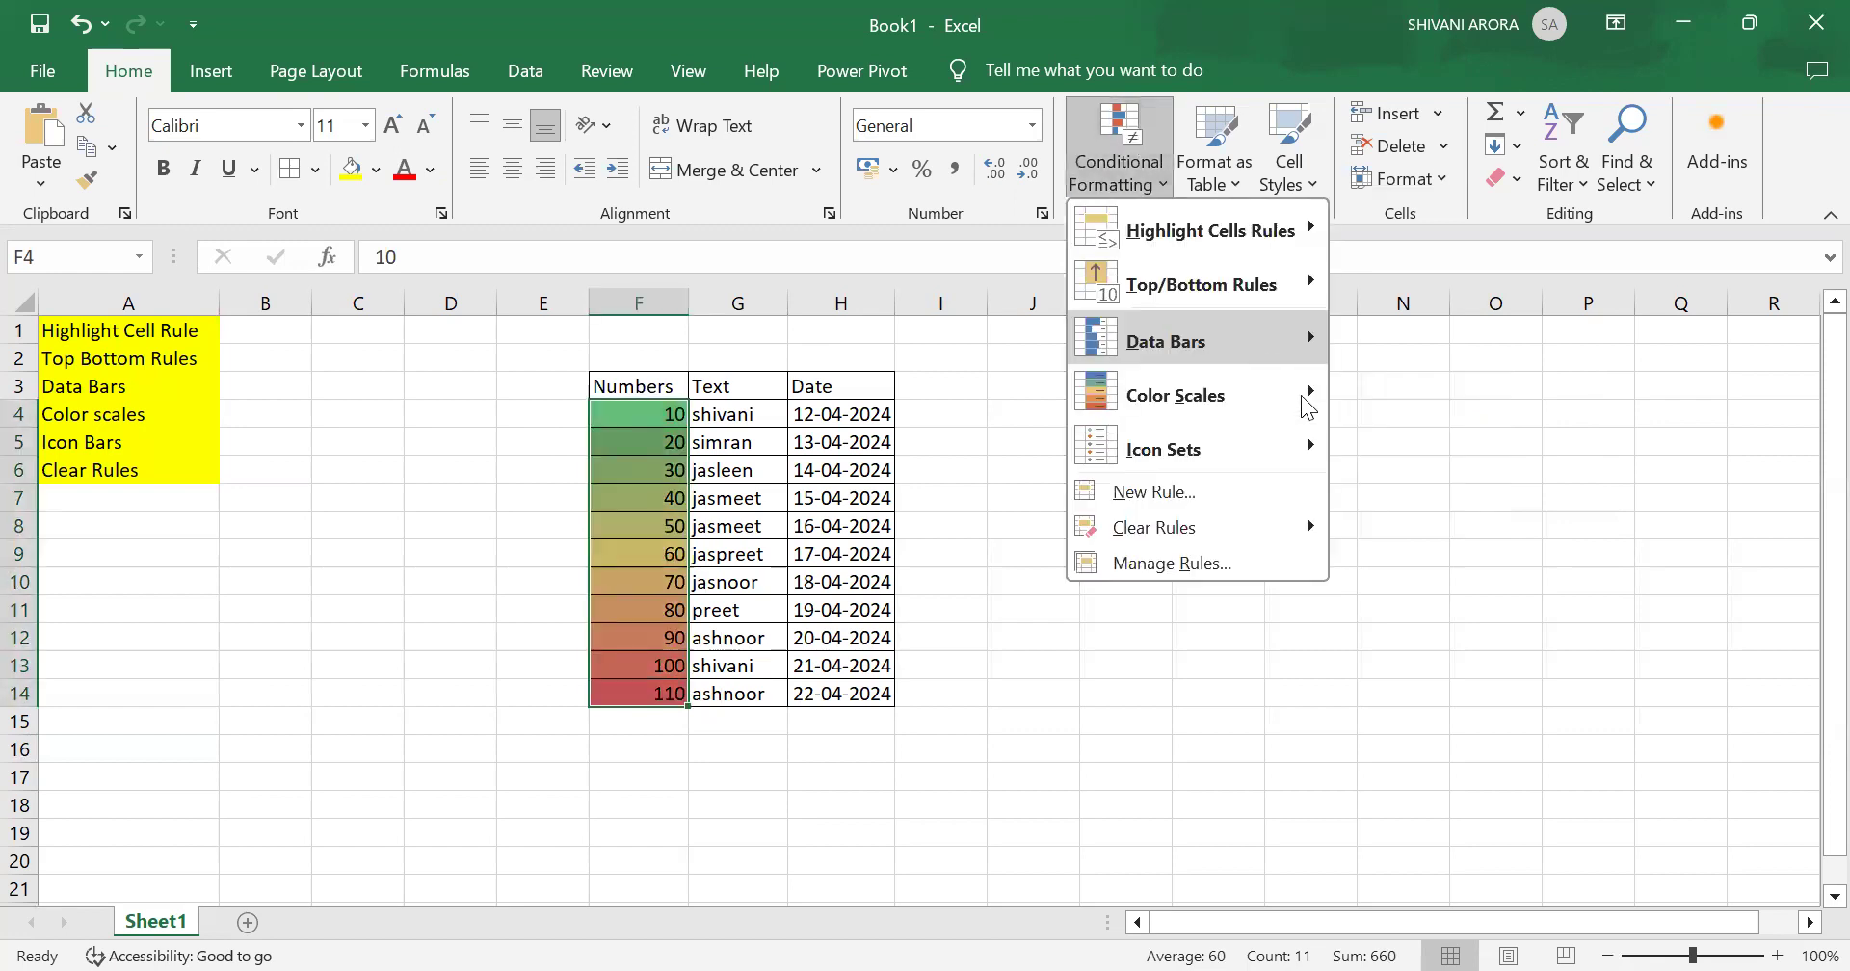
{"action": "mouse_move", "coordinate": [1305, 393]}
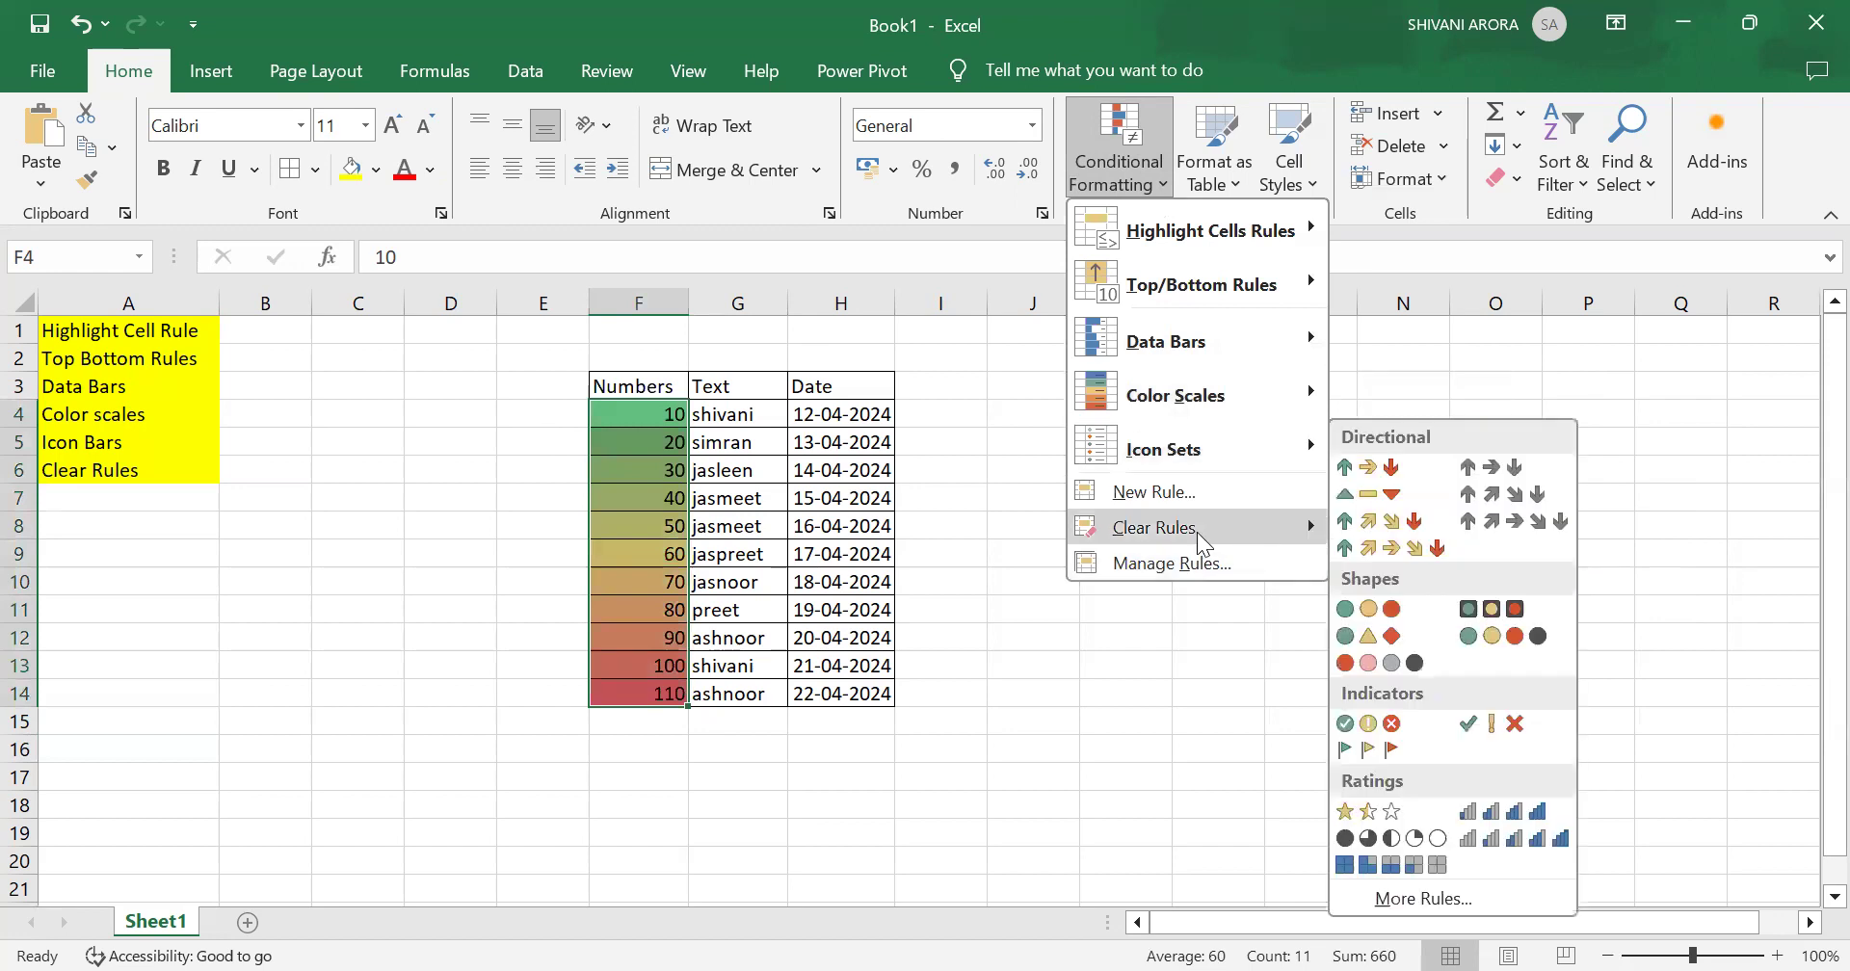
{"action": "mouse_move", "coordinate": [1197, 532]}
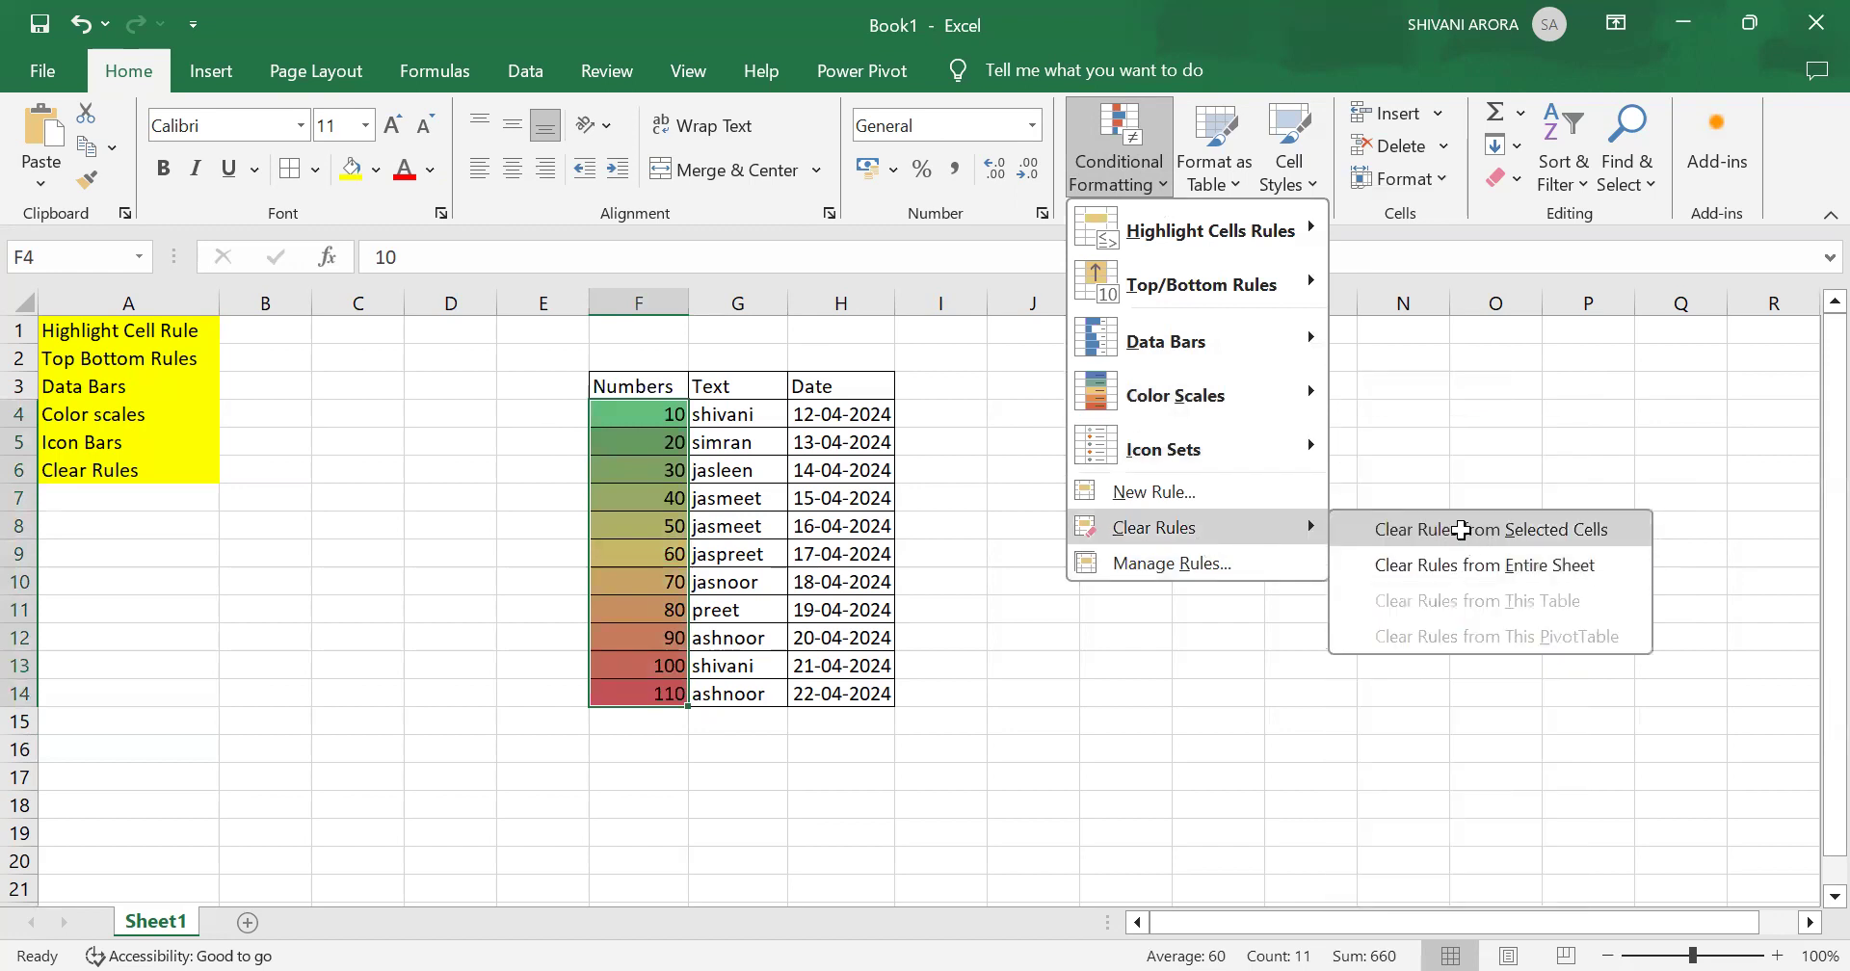
{"action": "left_click", "coordinate": [1465, 536]}
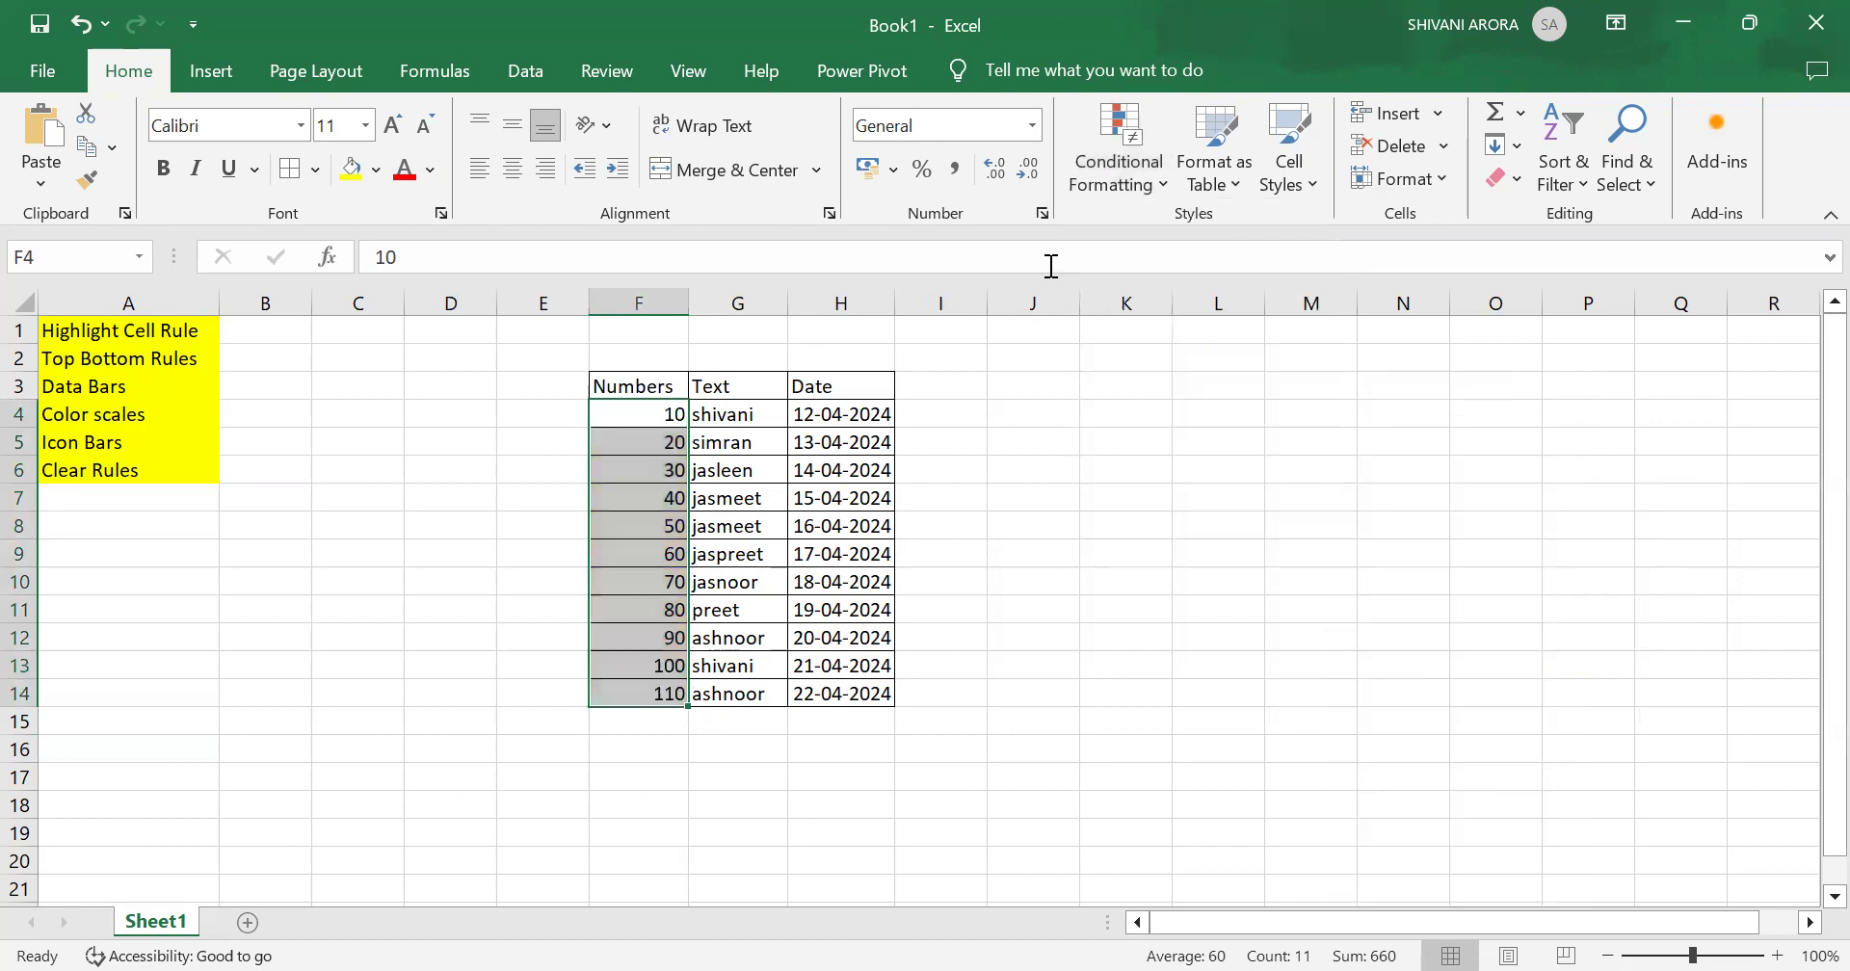
Step: Apply the 4 Ratings icon set to the selected Numbers cells and deselect them
{"action": "left_click", "coordinate": [1116, 176]}
{"action": "mouse_move", "coordinate": [1204, 343]}
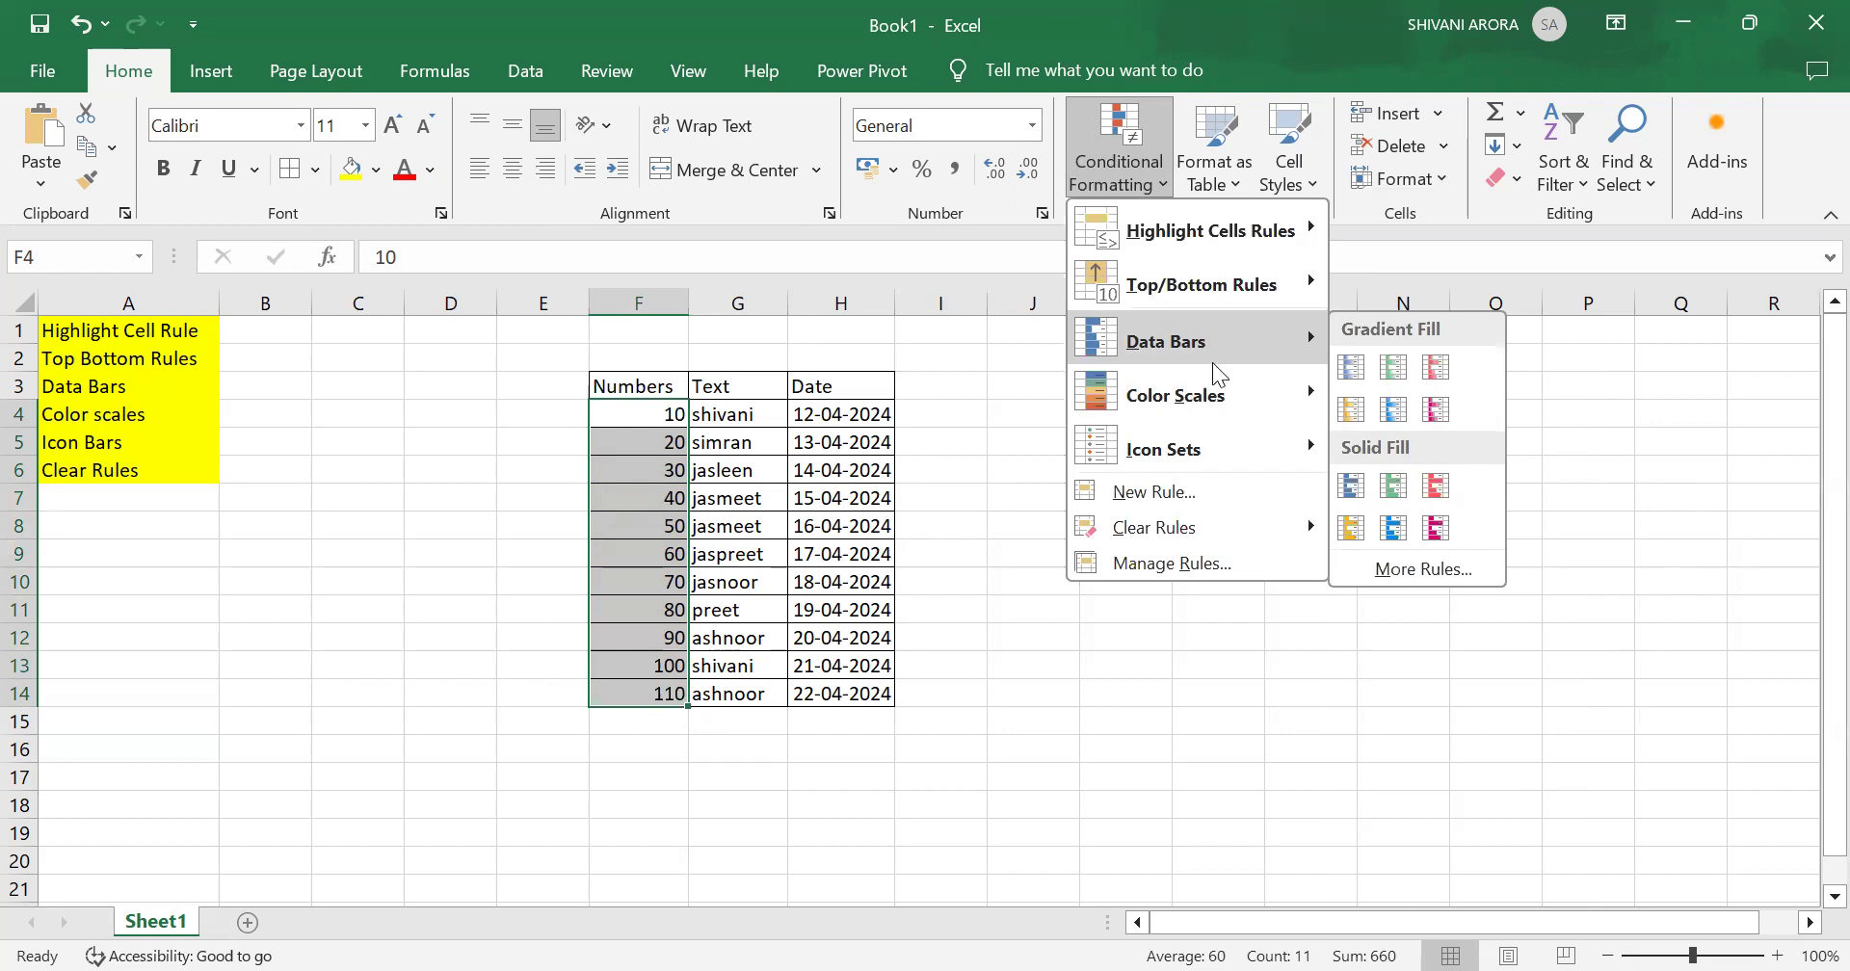
{"action": "mouse_move", "coordinate": [1232, 444]}
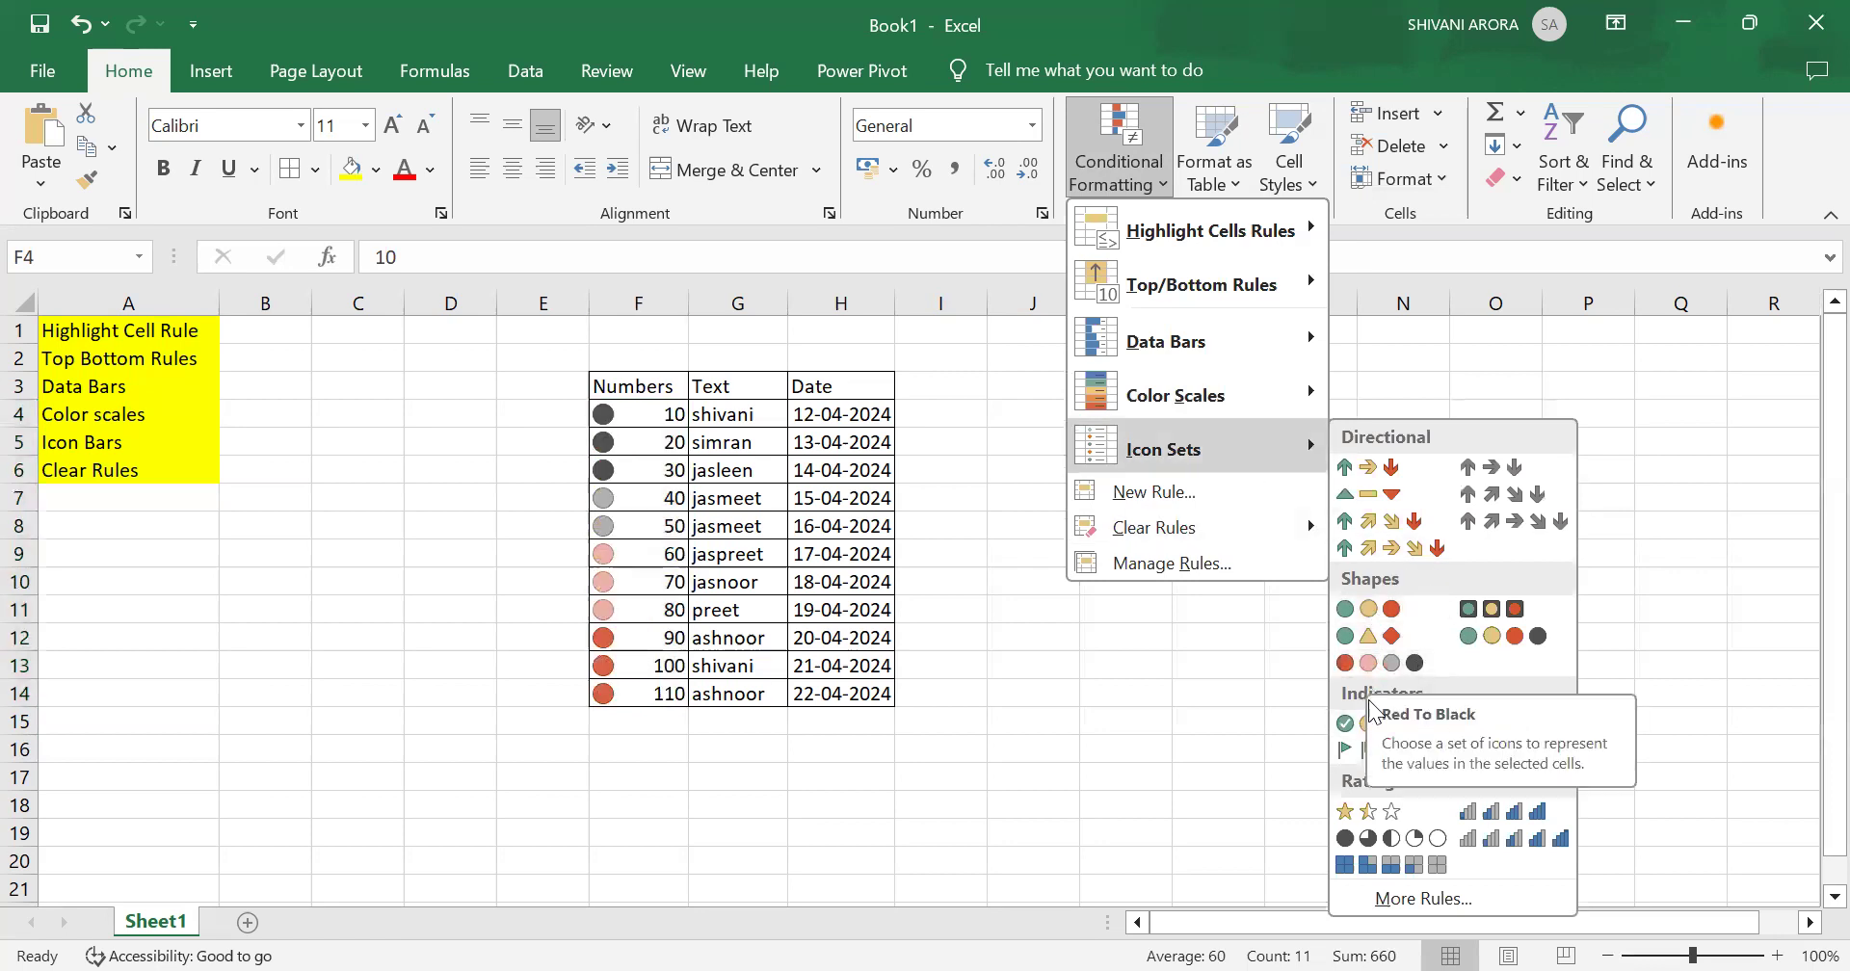
{"action": "left_click", "coordinate": [1471, 821]}
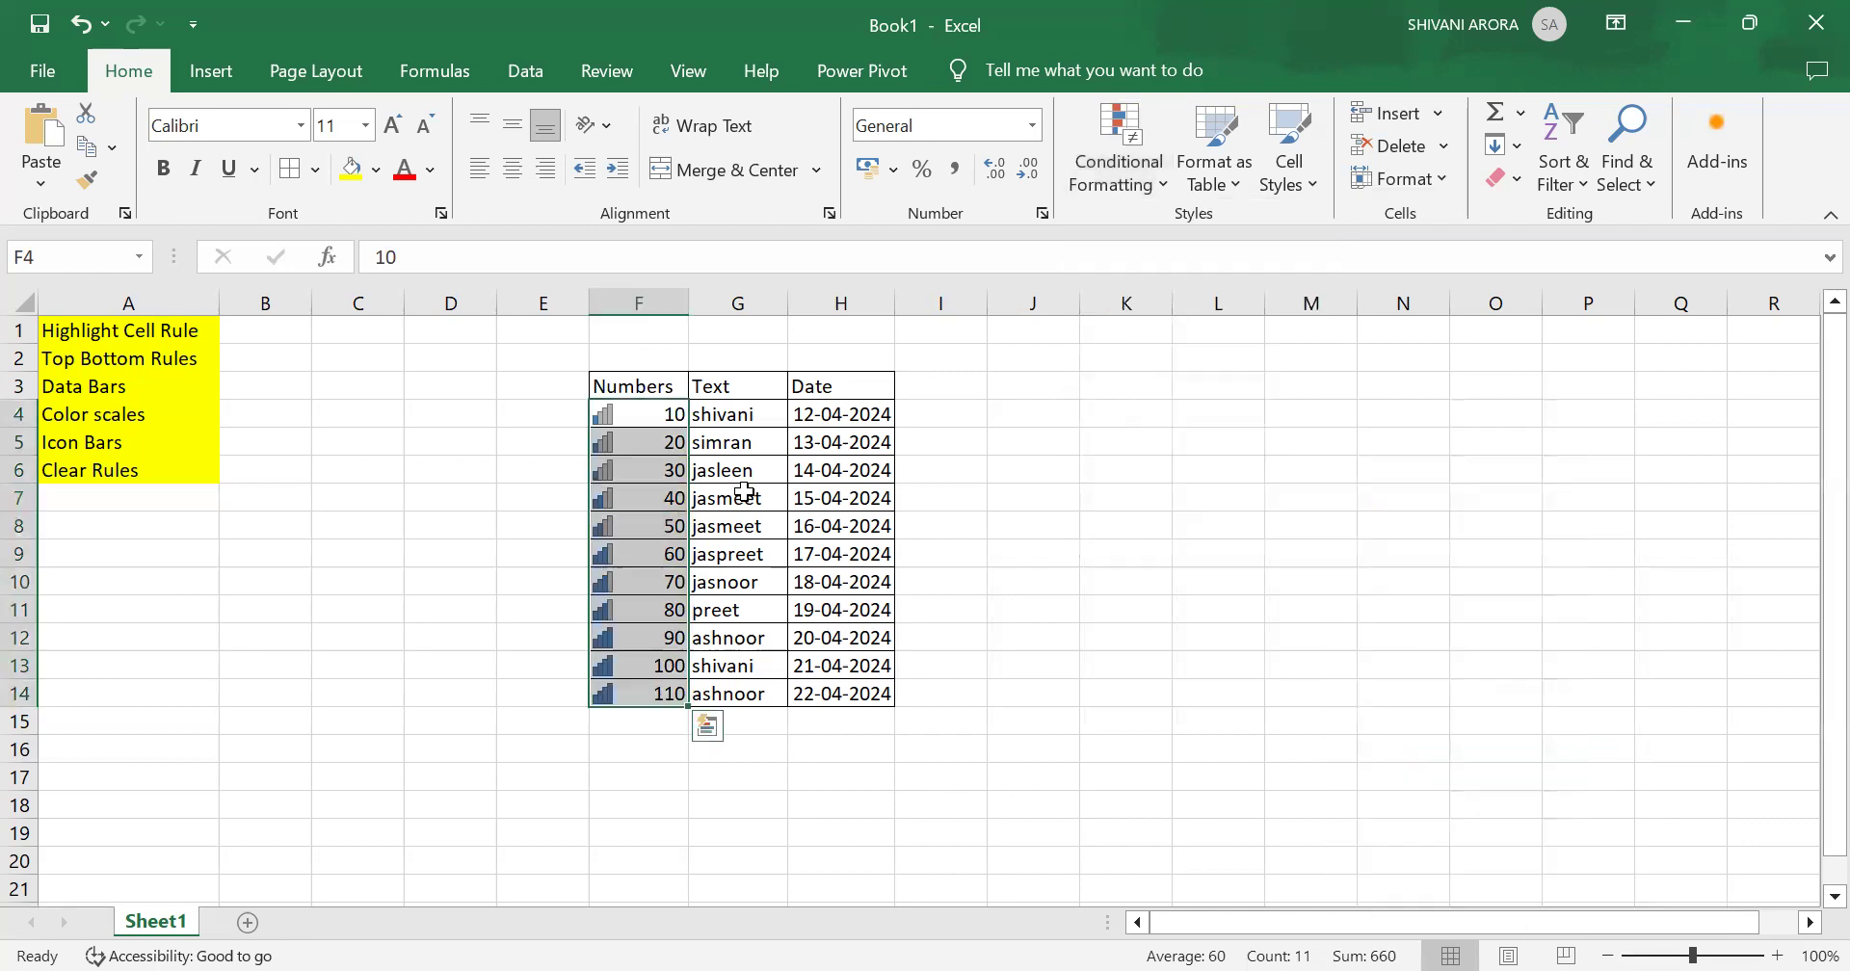
{"action": "left_click", "coordinate": [1059, 504]}
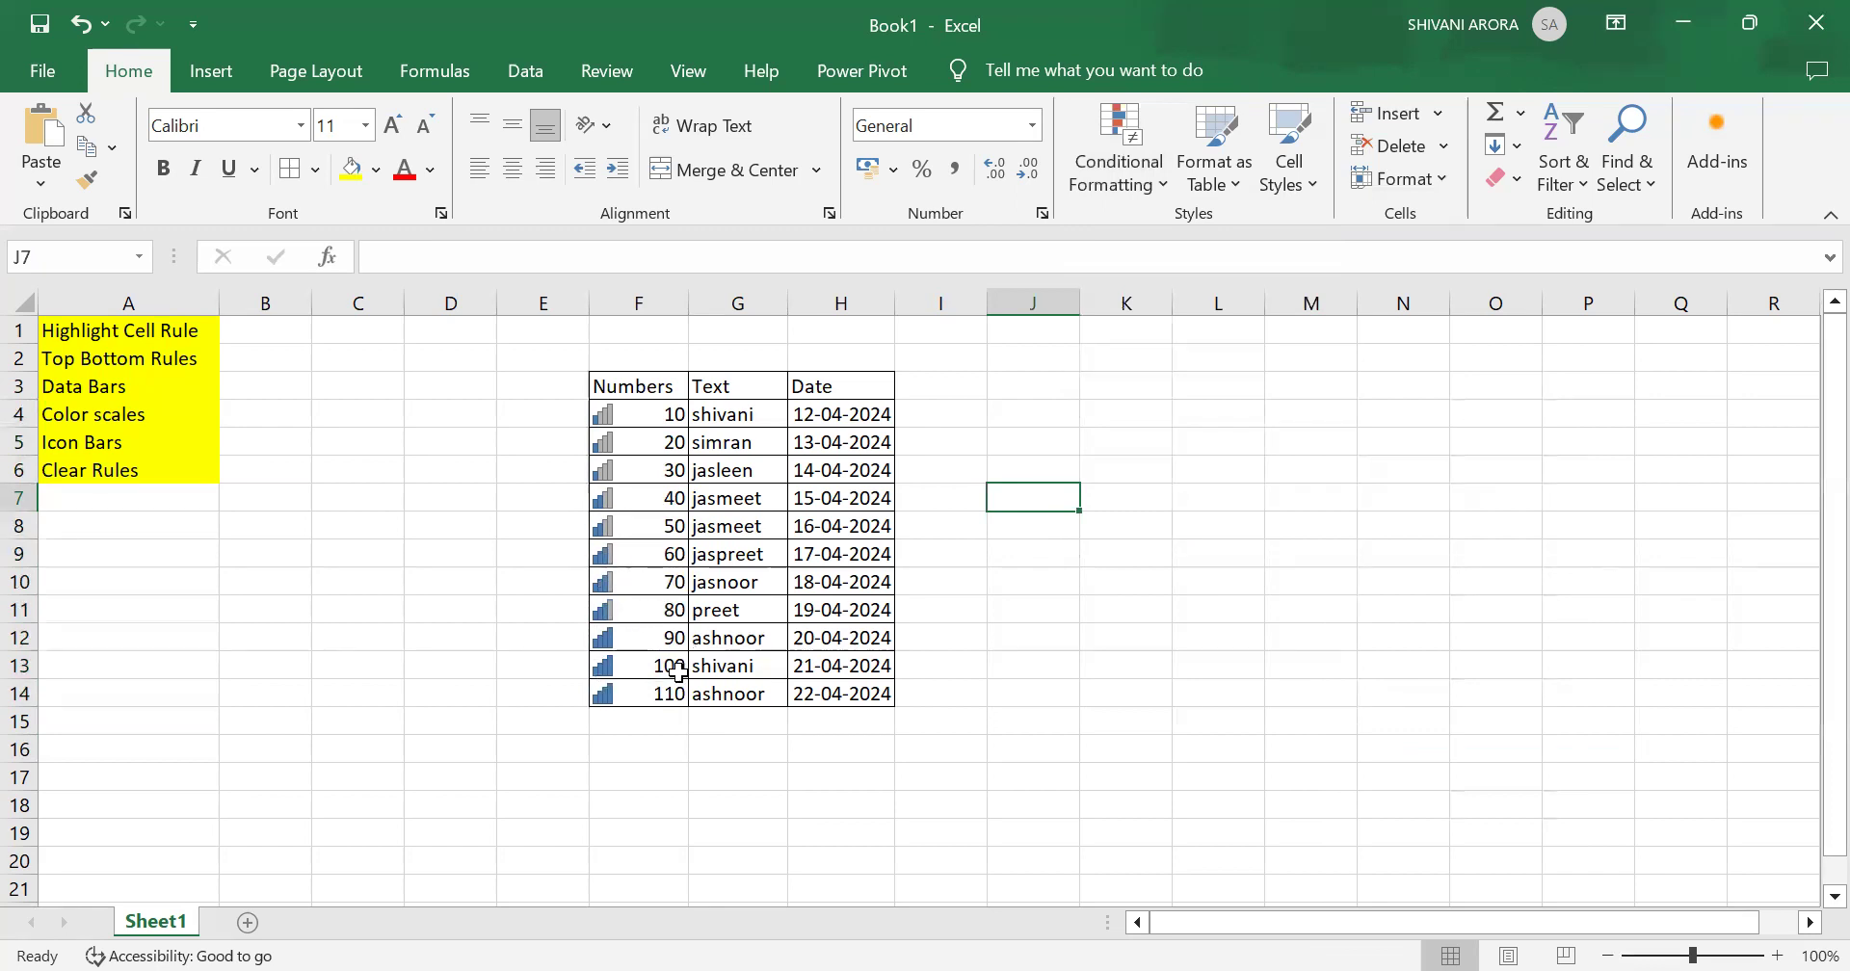
Step: Change the first Numbers value in F4 to 110
{"action": "left_click", "coordinate": [673, 417]}
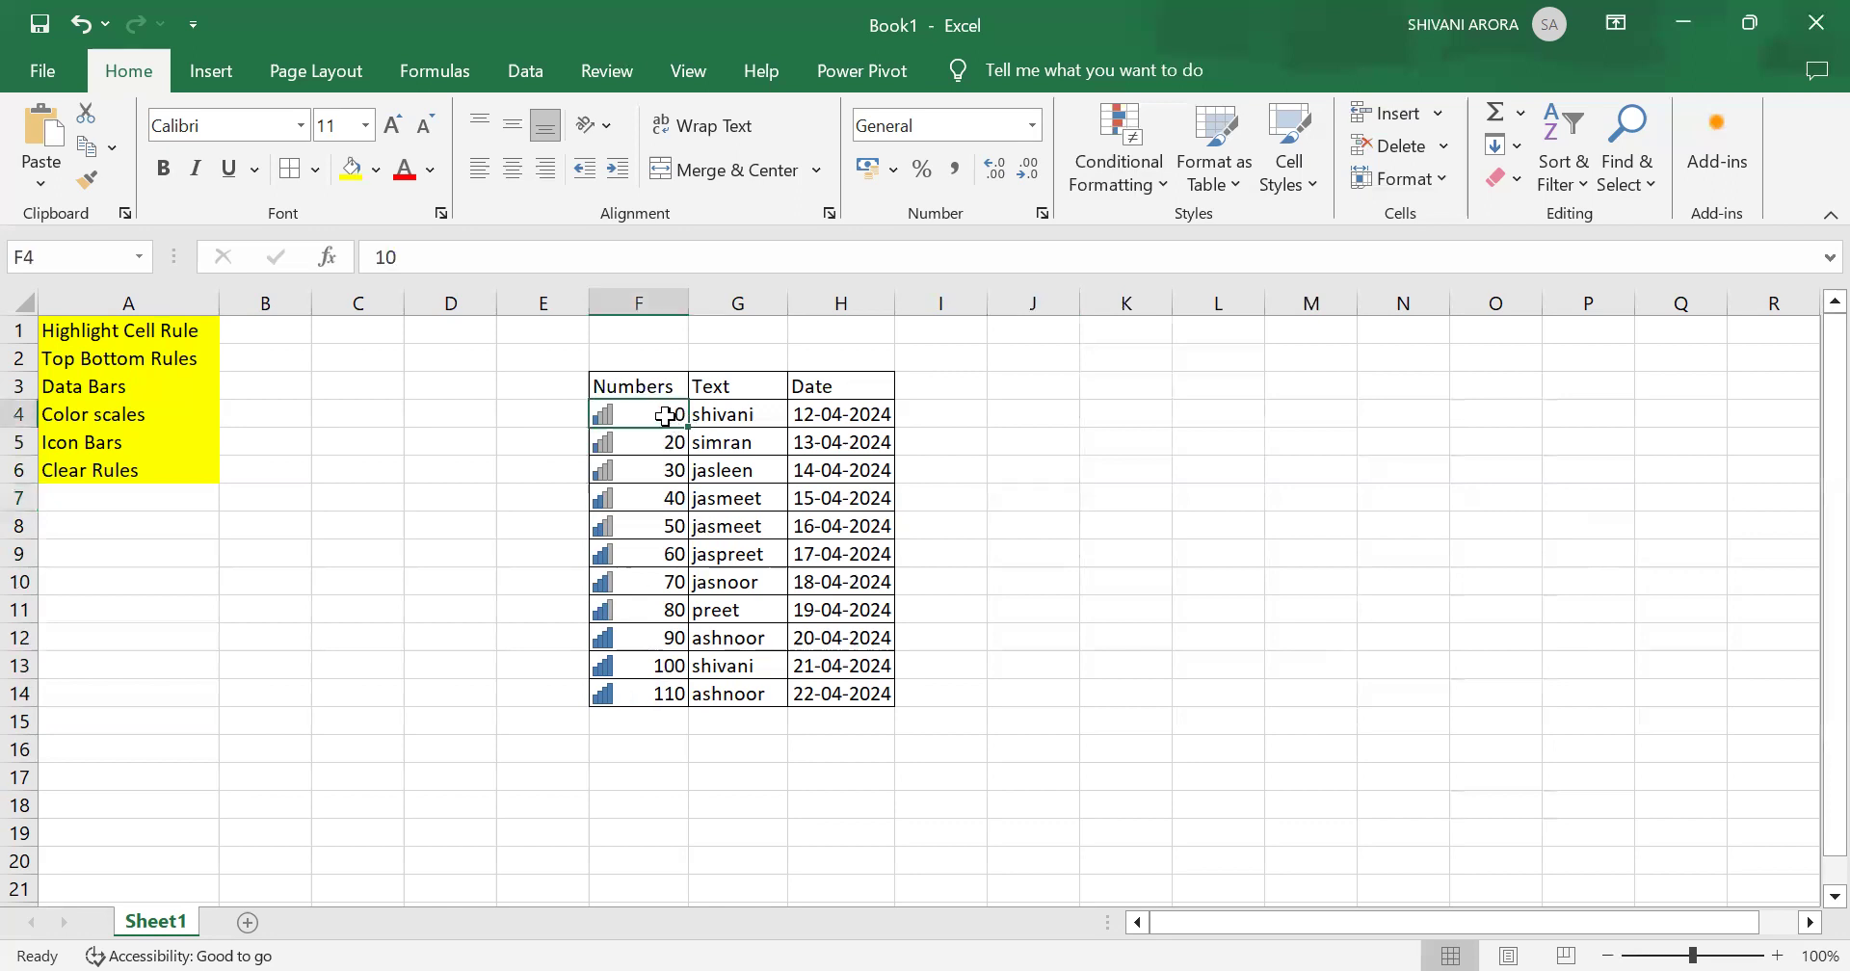
{"action": "double_click", "coordinate": [665, 416]}
{"action": "type", "text": "1"}
{"action": "key", "text": "Return"}
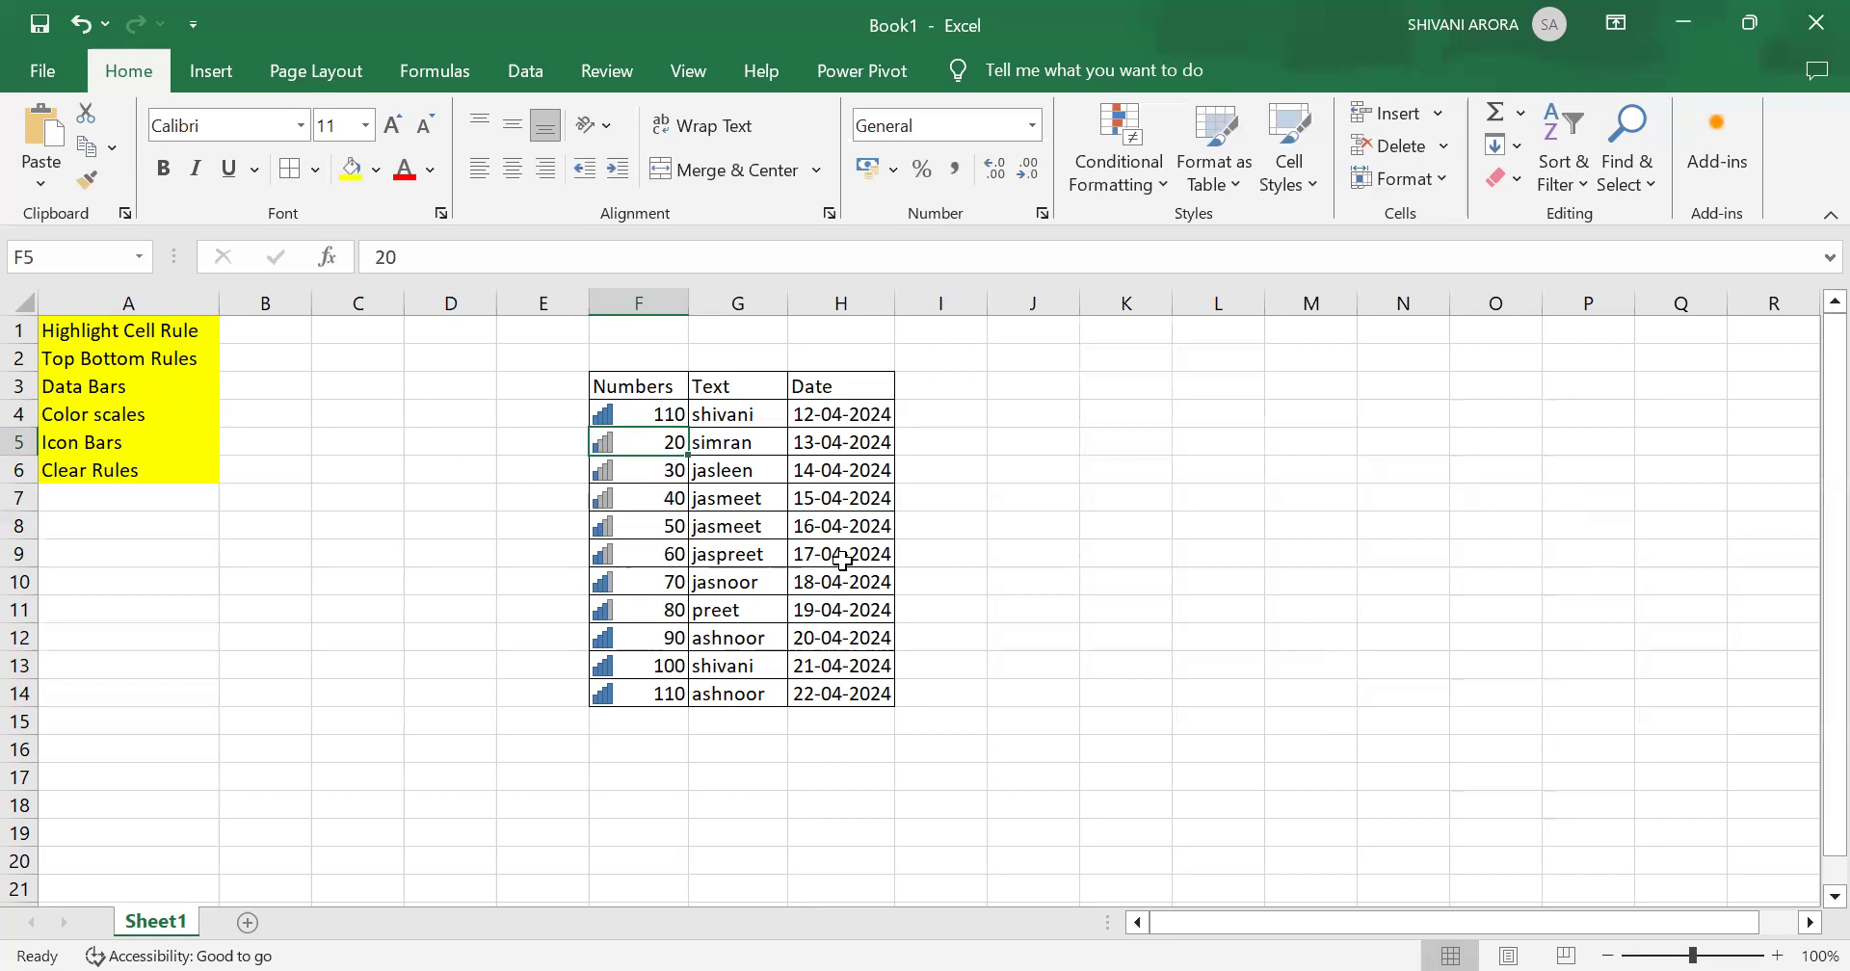
Step: Reselect the Numbers cells, apply the 3 Stars icon set, and deselect them
{"action": "left_click", "coordinate": [1081, 135]}
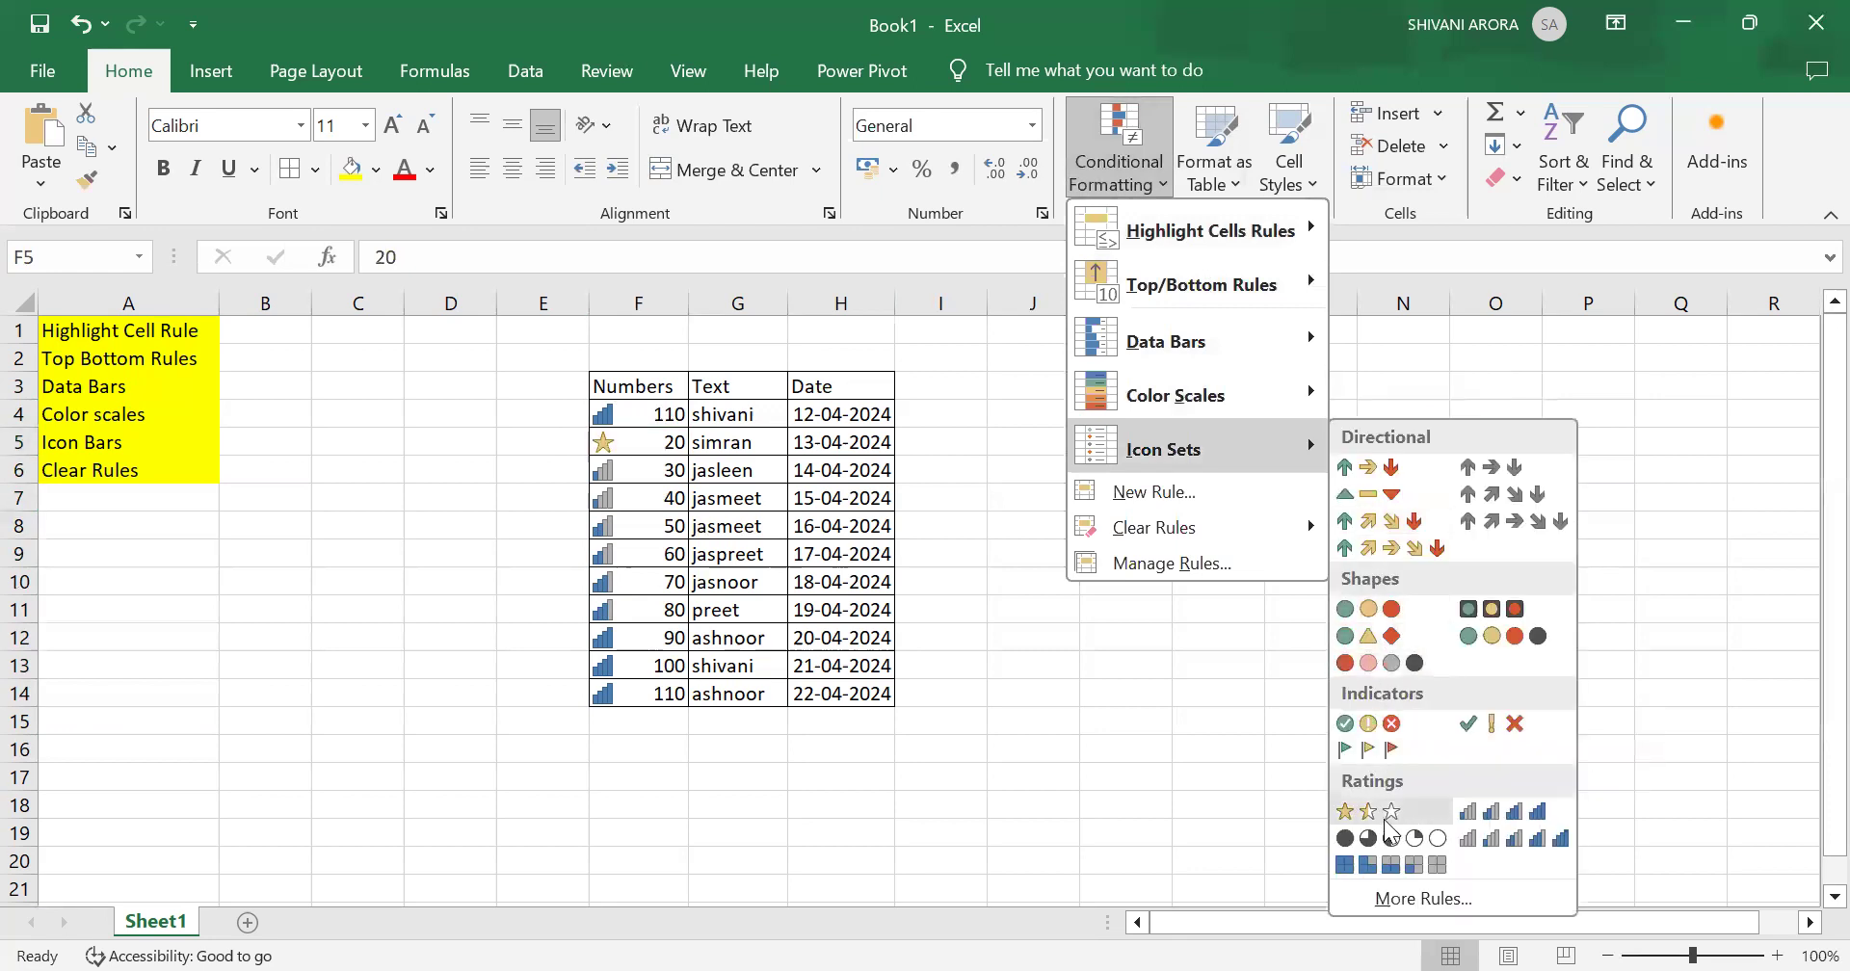
{"action": "left_click", "coordinate": [645, 419]}
{"action": "left_click_drag", "start_coordinate": [645, 419], "coordinate": [661, 692]}
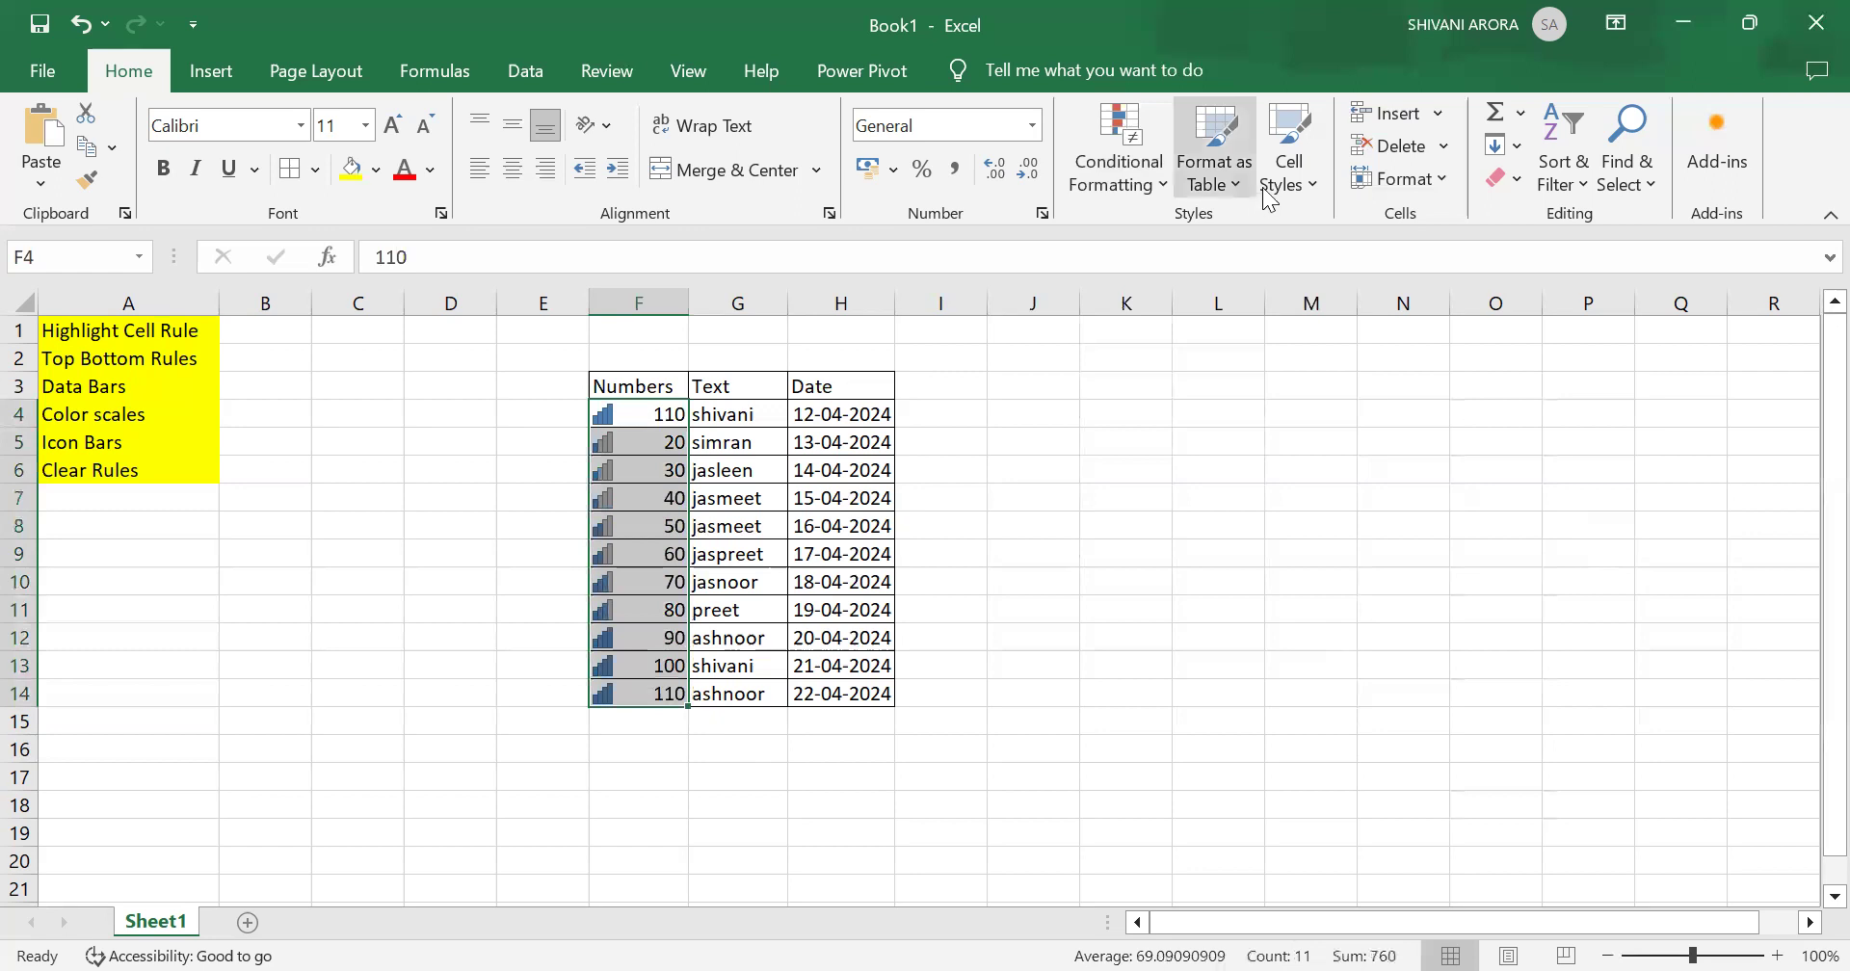
{"action": "left_click", "coordinate": [1110, 197]}
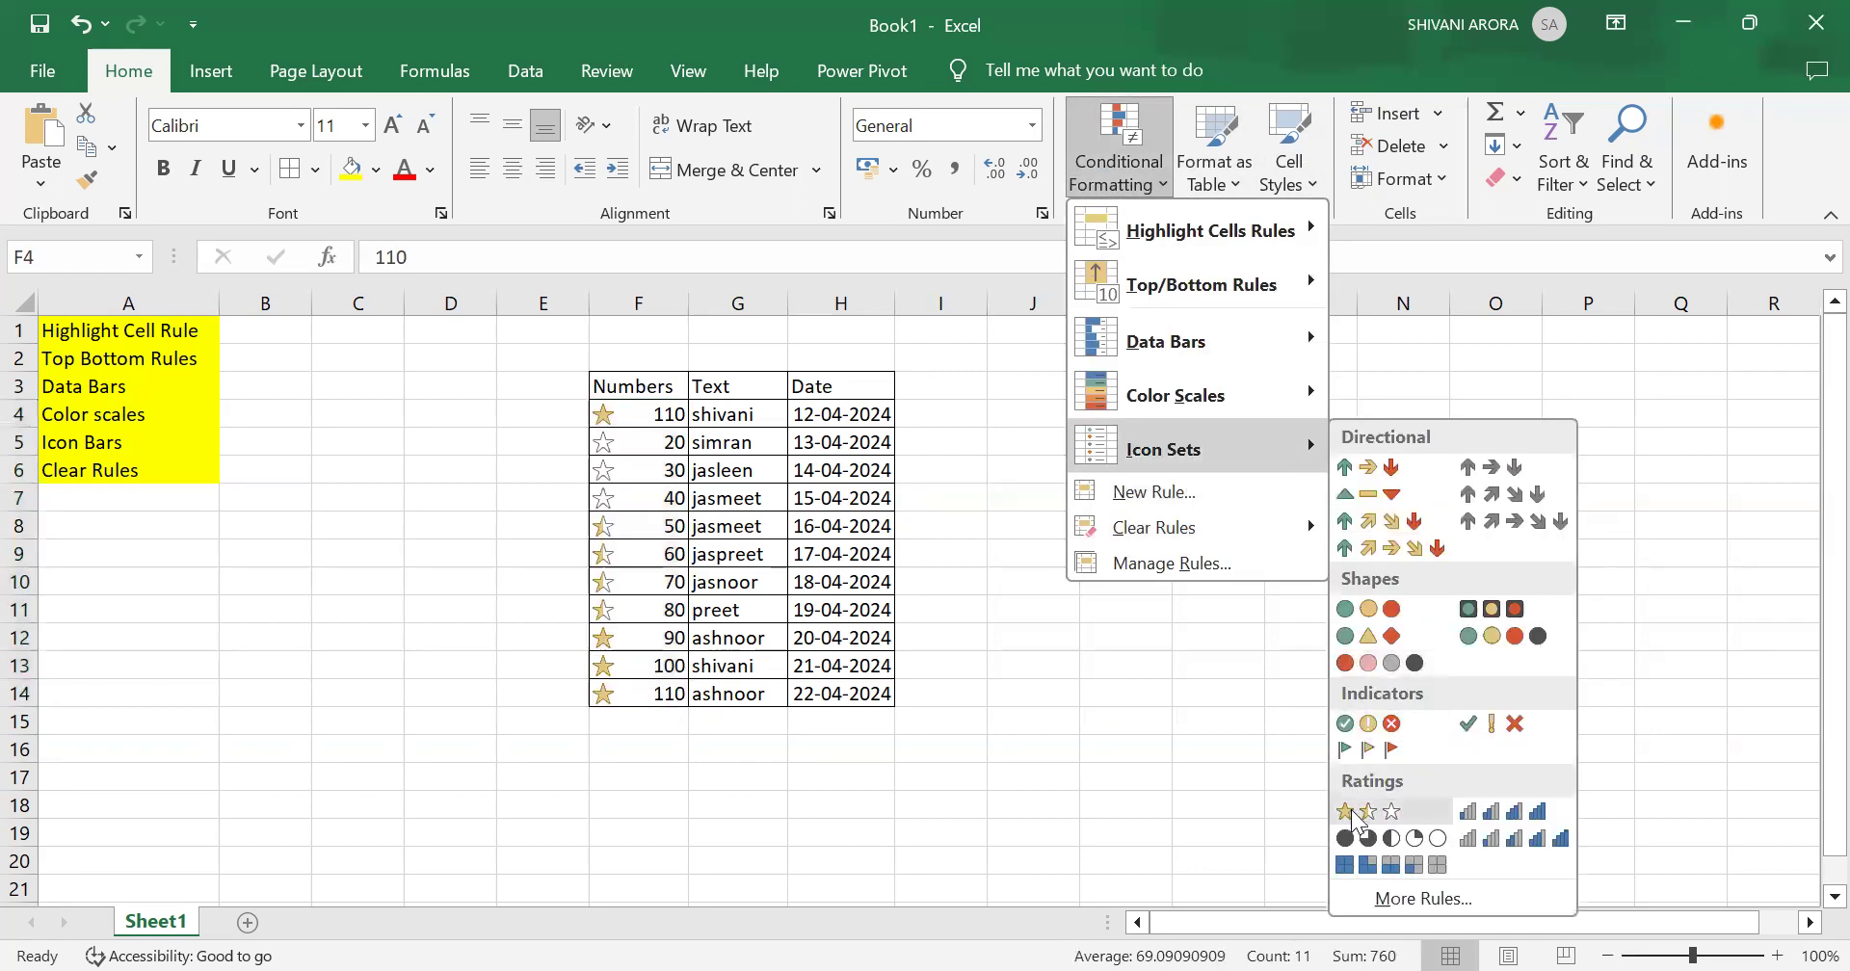
{"action": "left_click", "coordinate": [1354, 814]}
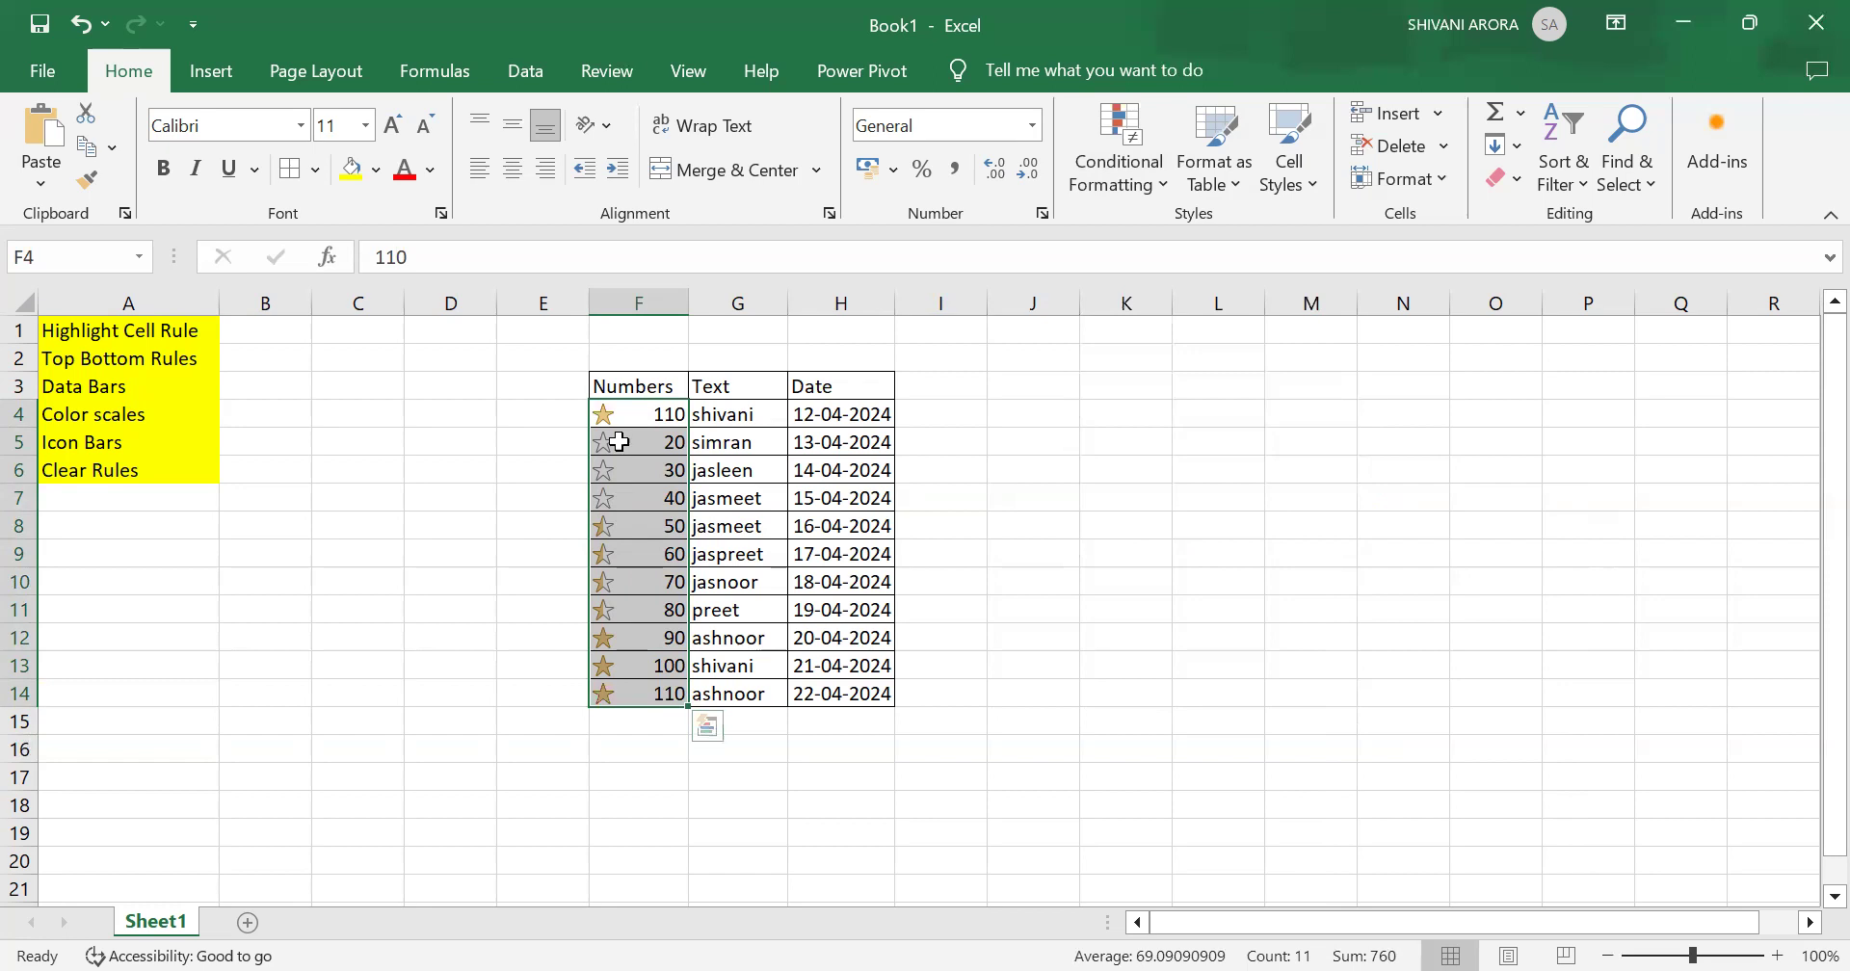
{"action": "left_click", "coordinate": [520, 476]}
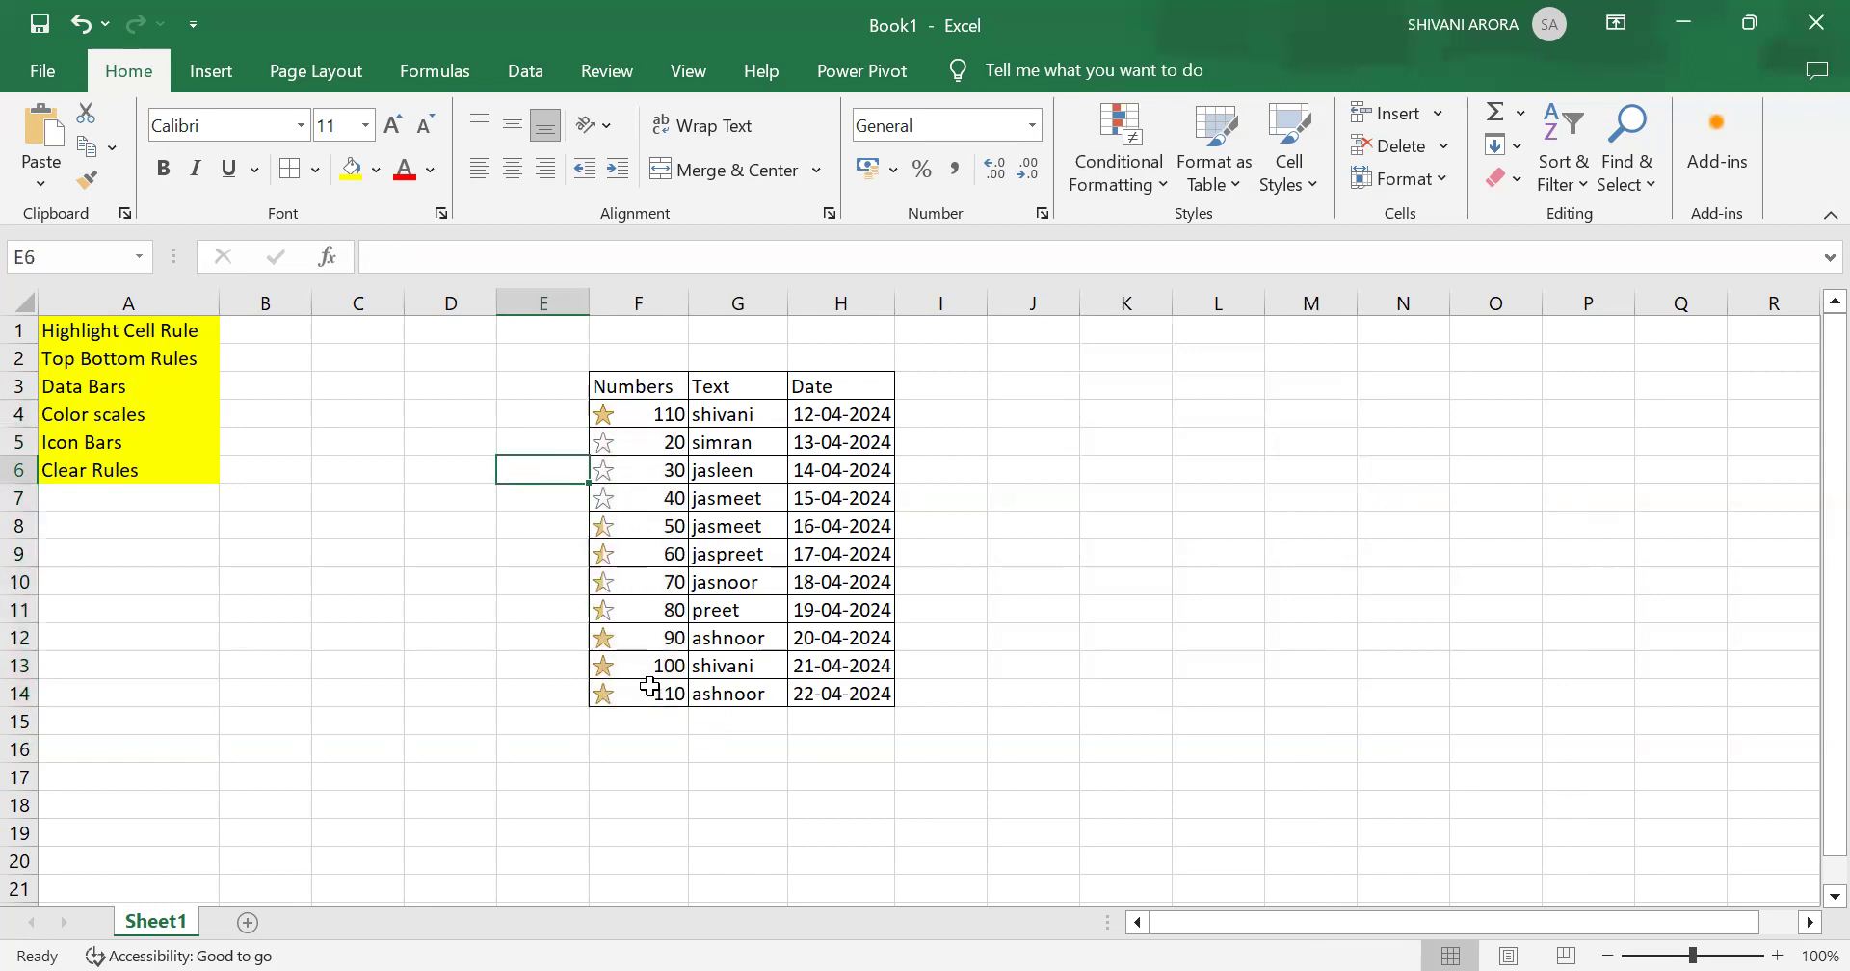
Step: Apply the 3 Arrows (Gray) icon set to the Numbers cells F4 to F14
{"action": "left_click", "coordinate": [617, 413]}
{"action": "left_click_drag", "start_coordinate": [619, 507], "coordinate": [617, 695]}
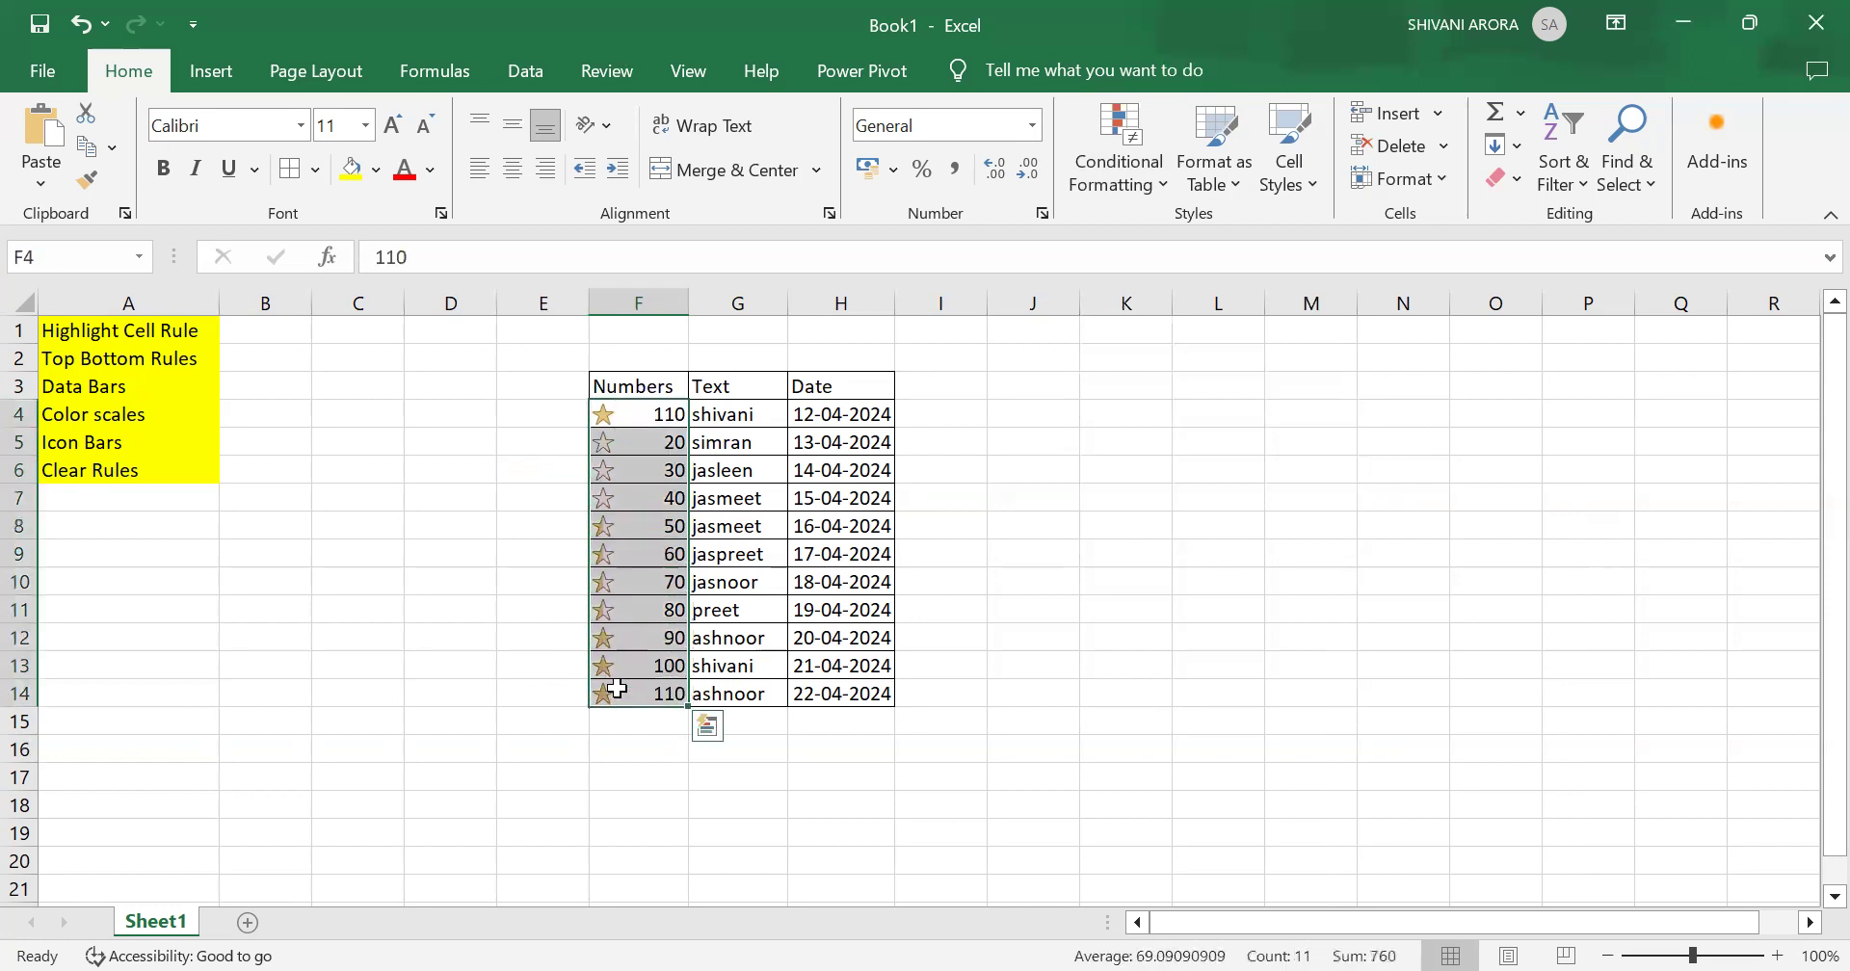
{"action": "left_click", "coordinate": [1134, 152]}
{"action": "mouse_move", "coordinate": [1220, 462]}
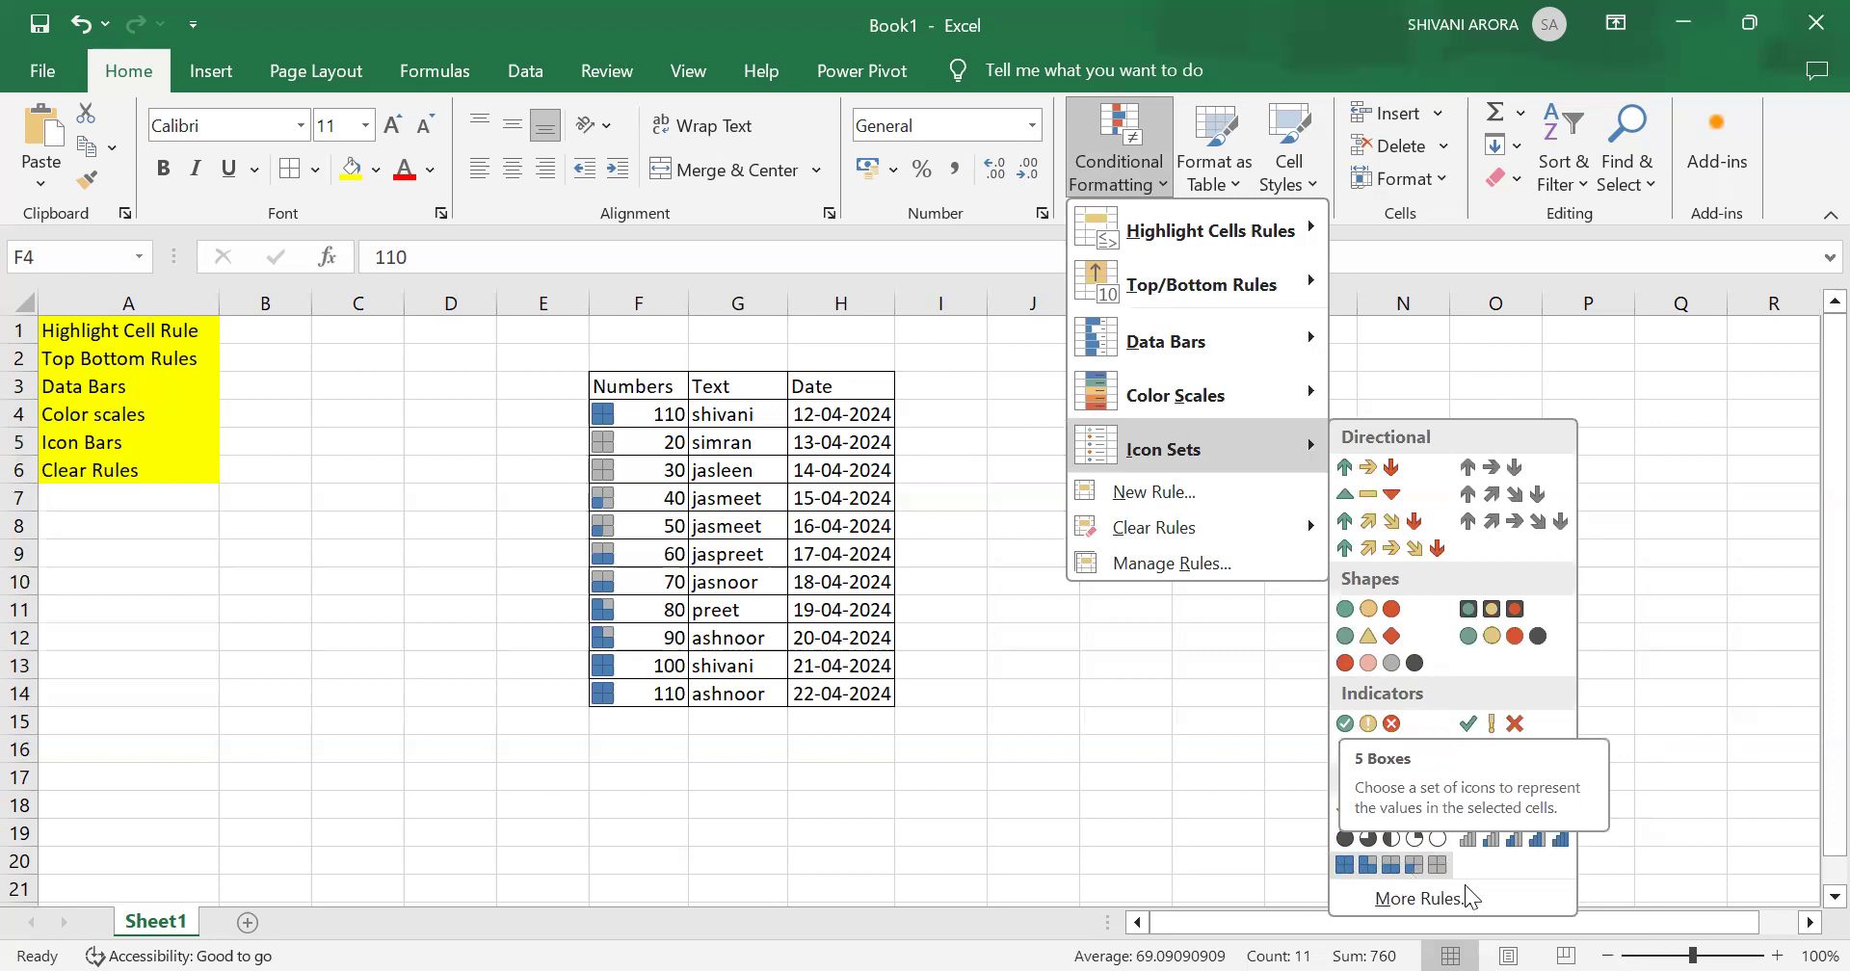
{"action": "left_click", "coordinate": [1501, 470]}
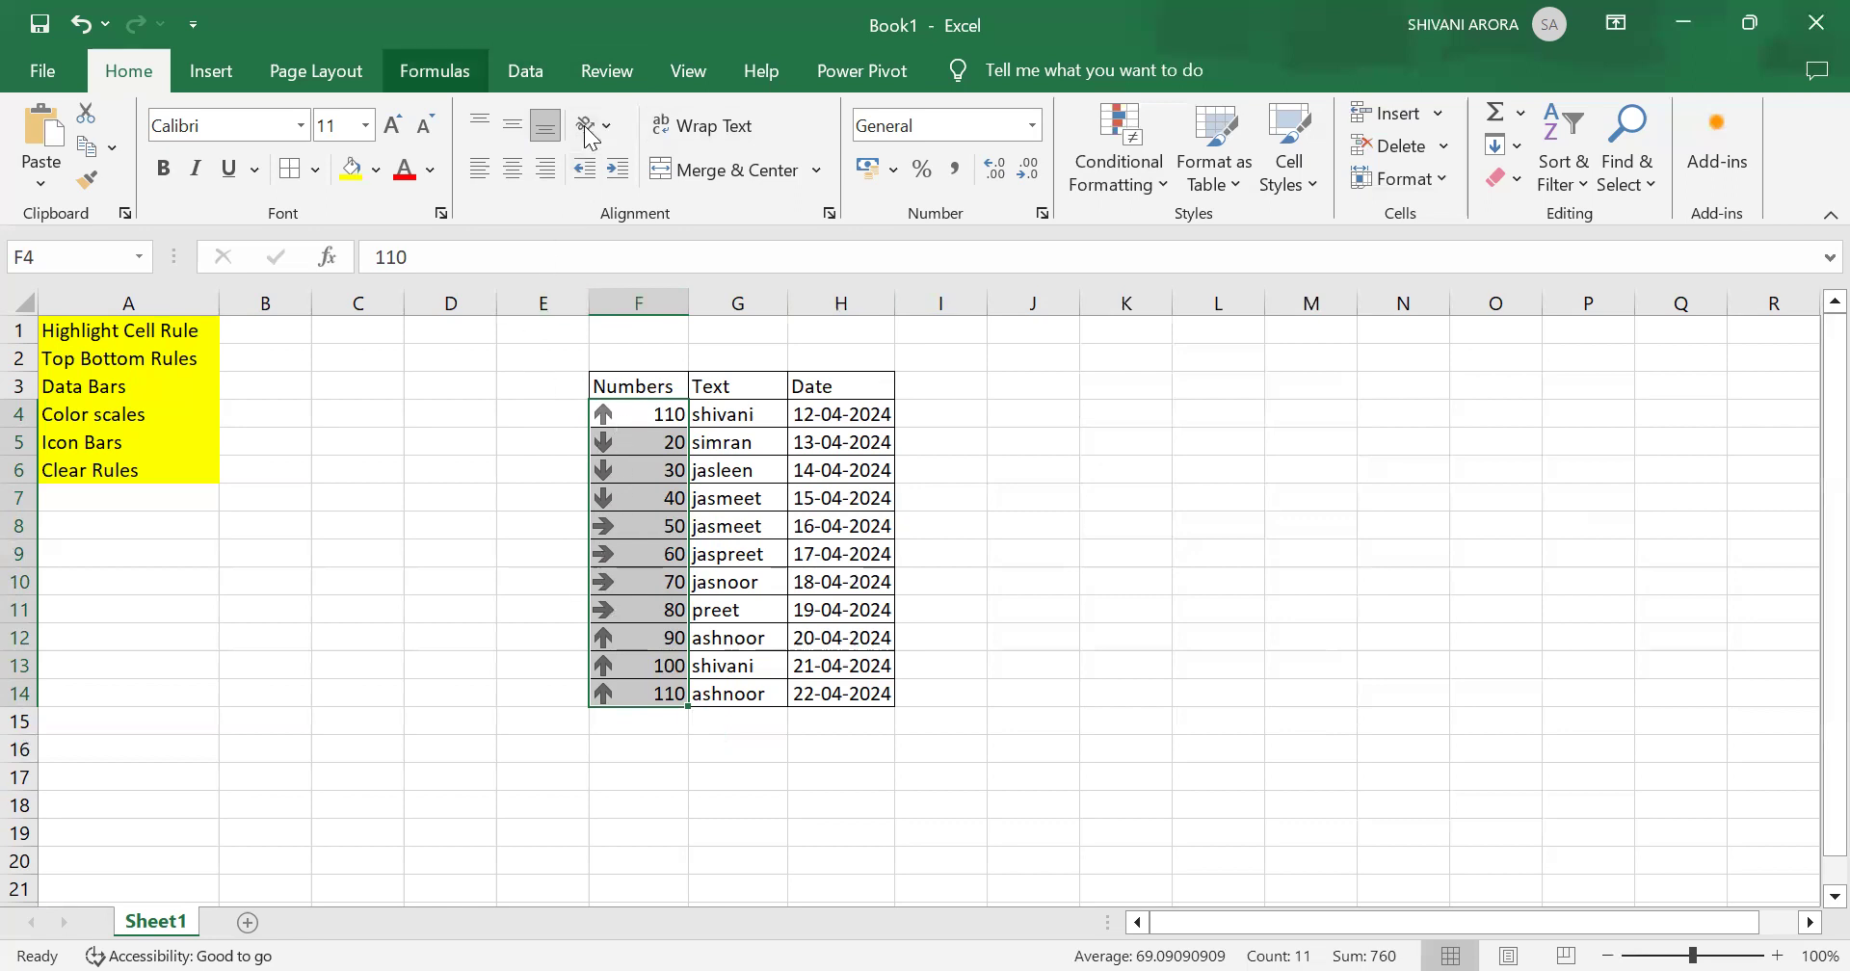
Step: Sort the table by the Numbers column's conditional formatting icon, placing the up arrow on top
{"action": "left_click", "coordinate": [525, 70]}
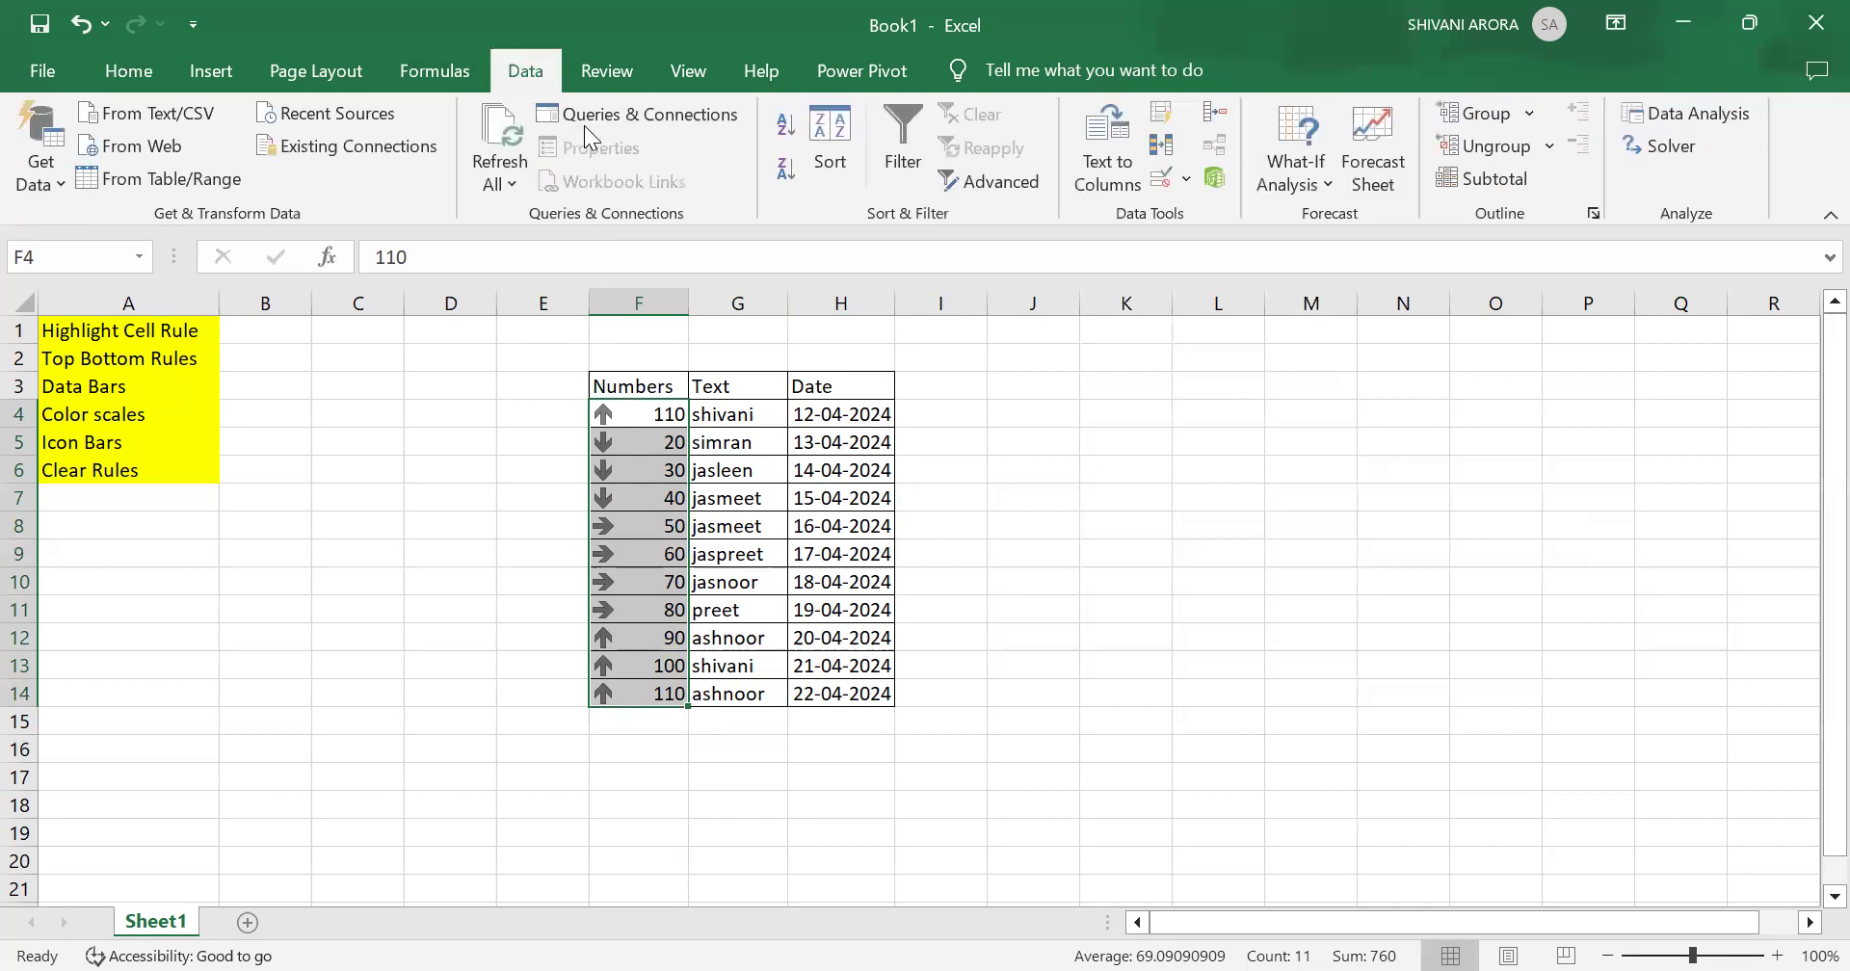
{"action": "left_click", "coordinate": [830, 166]}
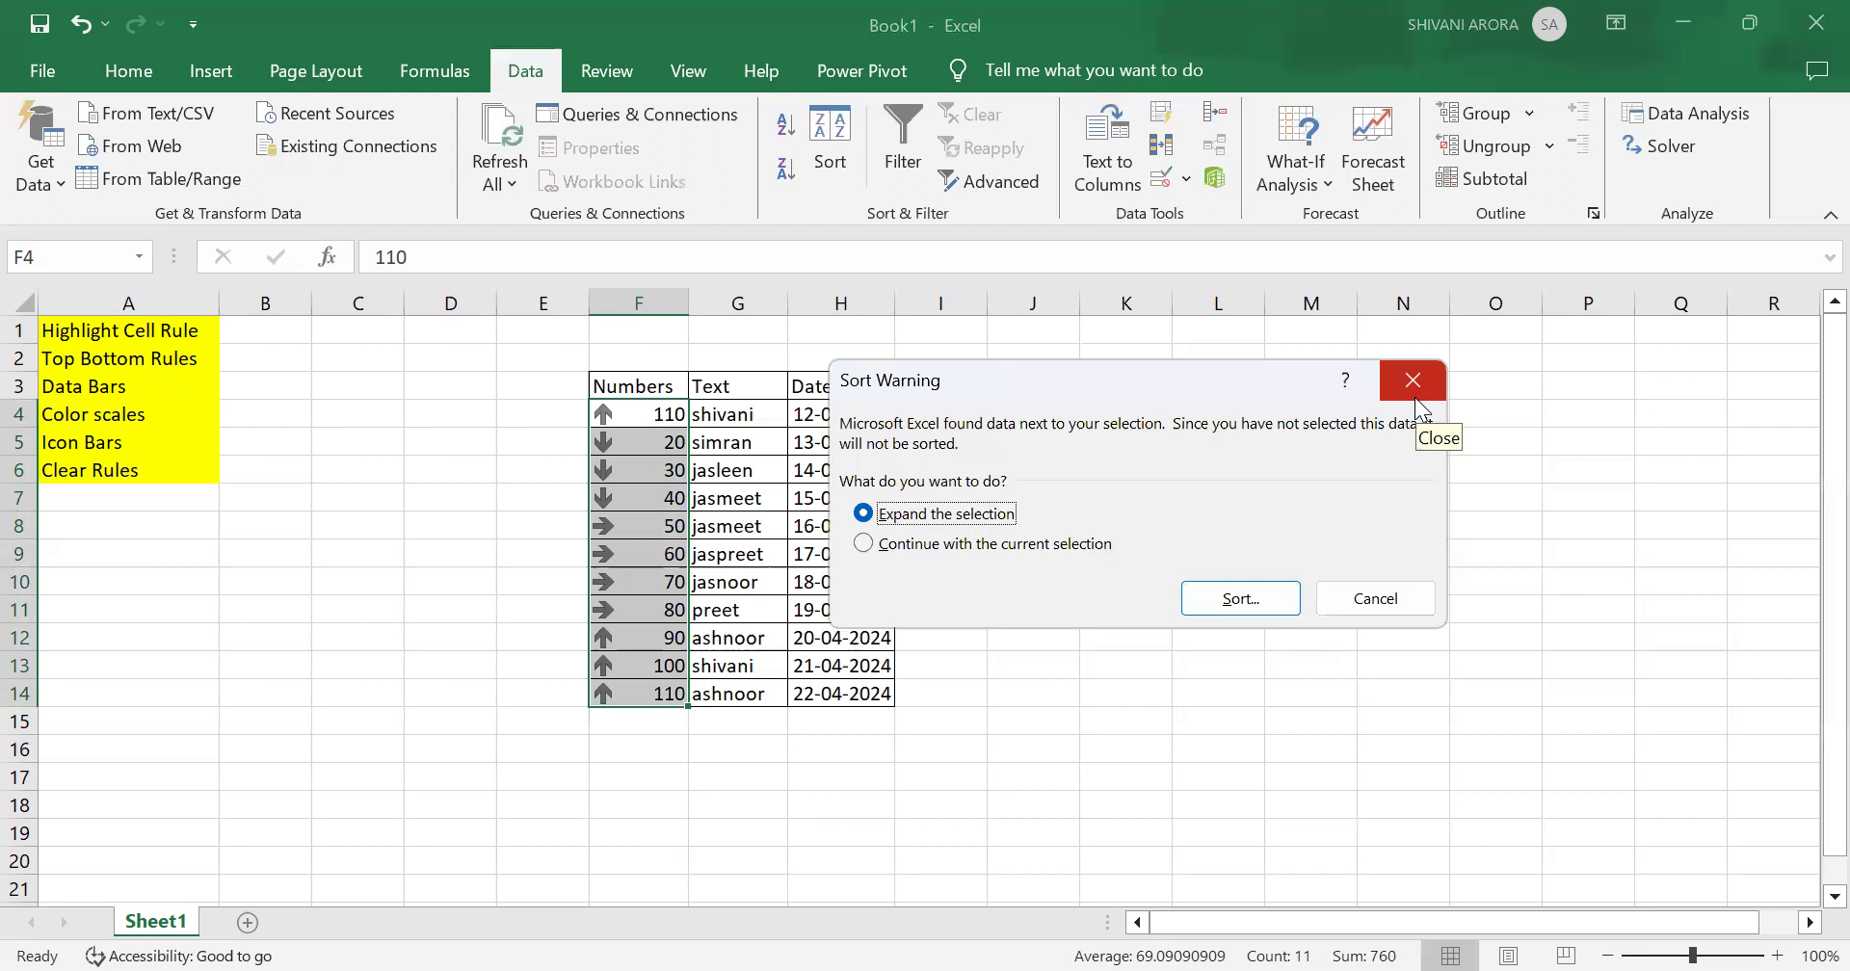
{"action": "left_click", "coordinate": [1256, 598]}
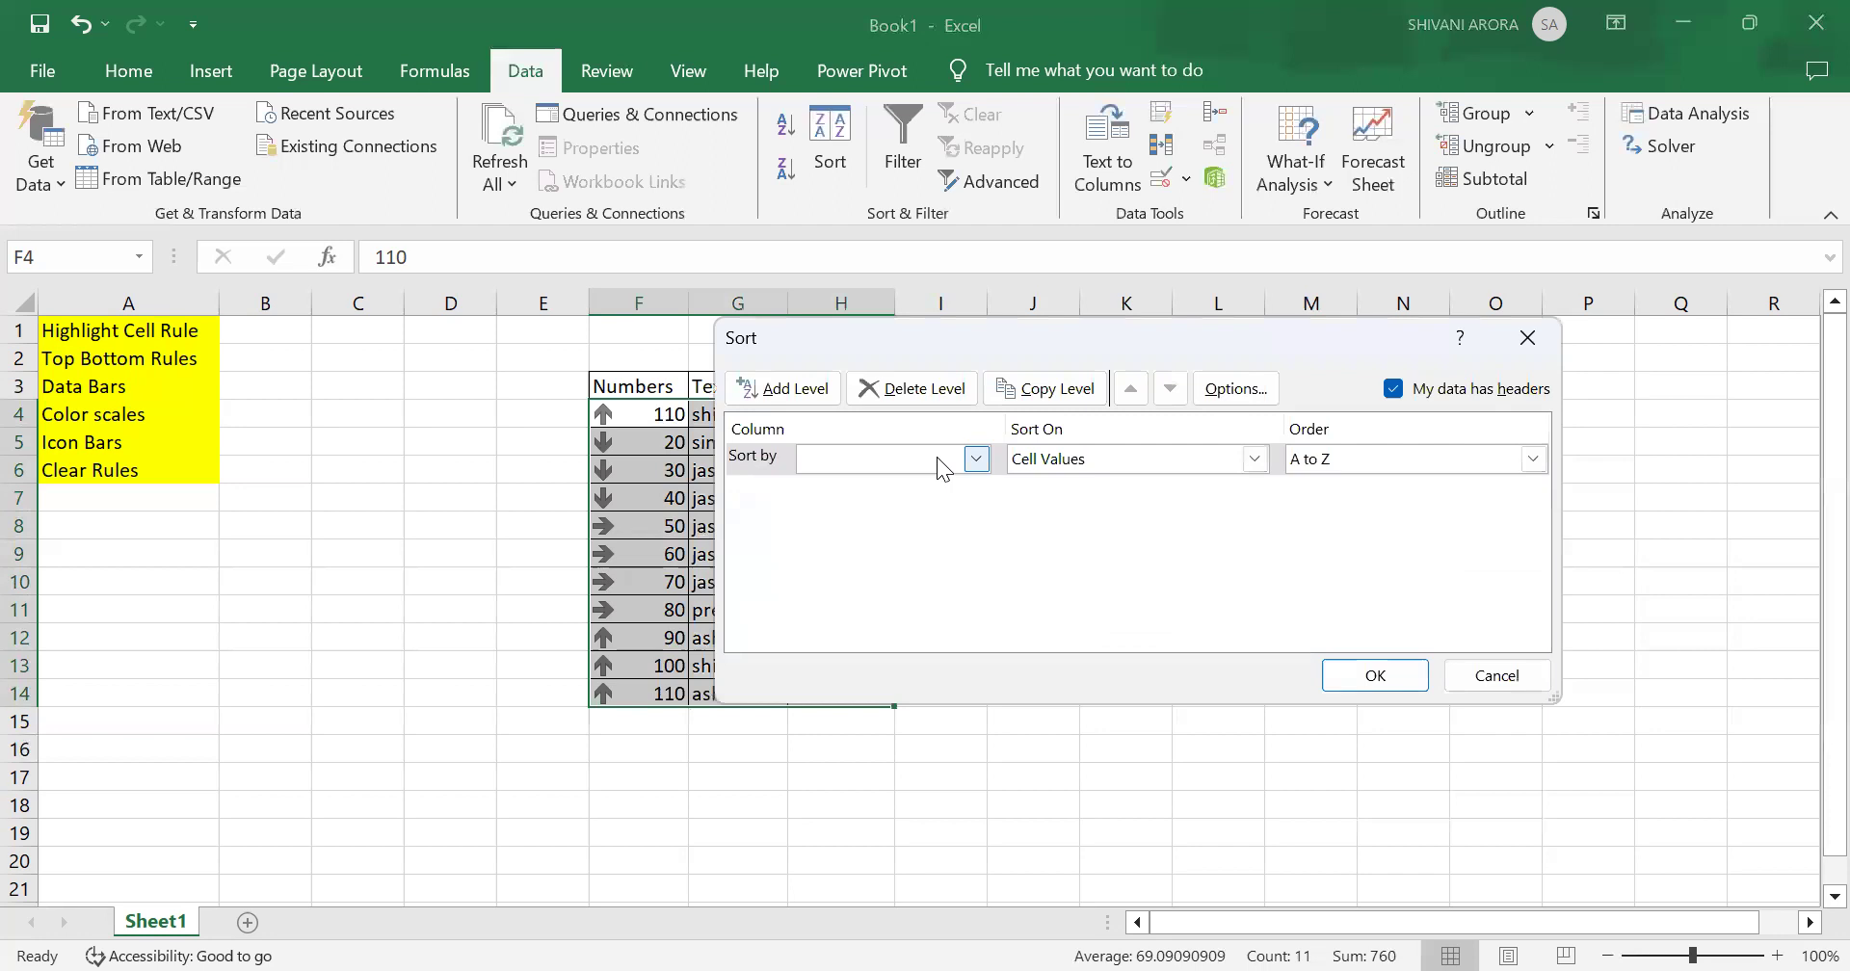
{"action": "left_click", "coordinate": [977, 460]}
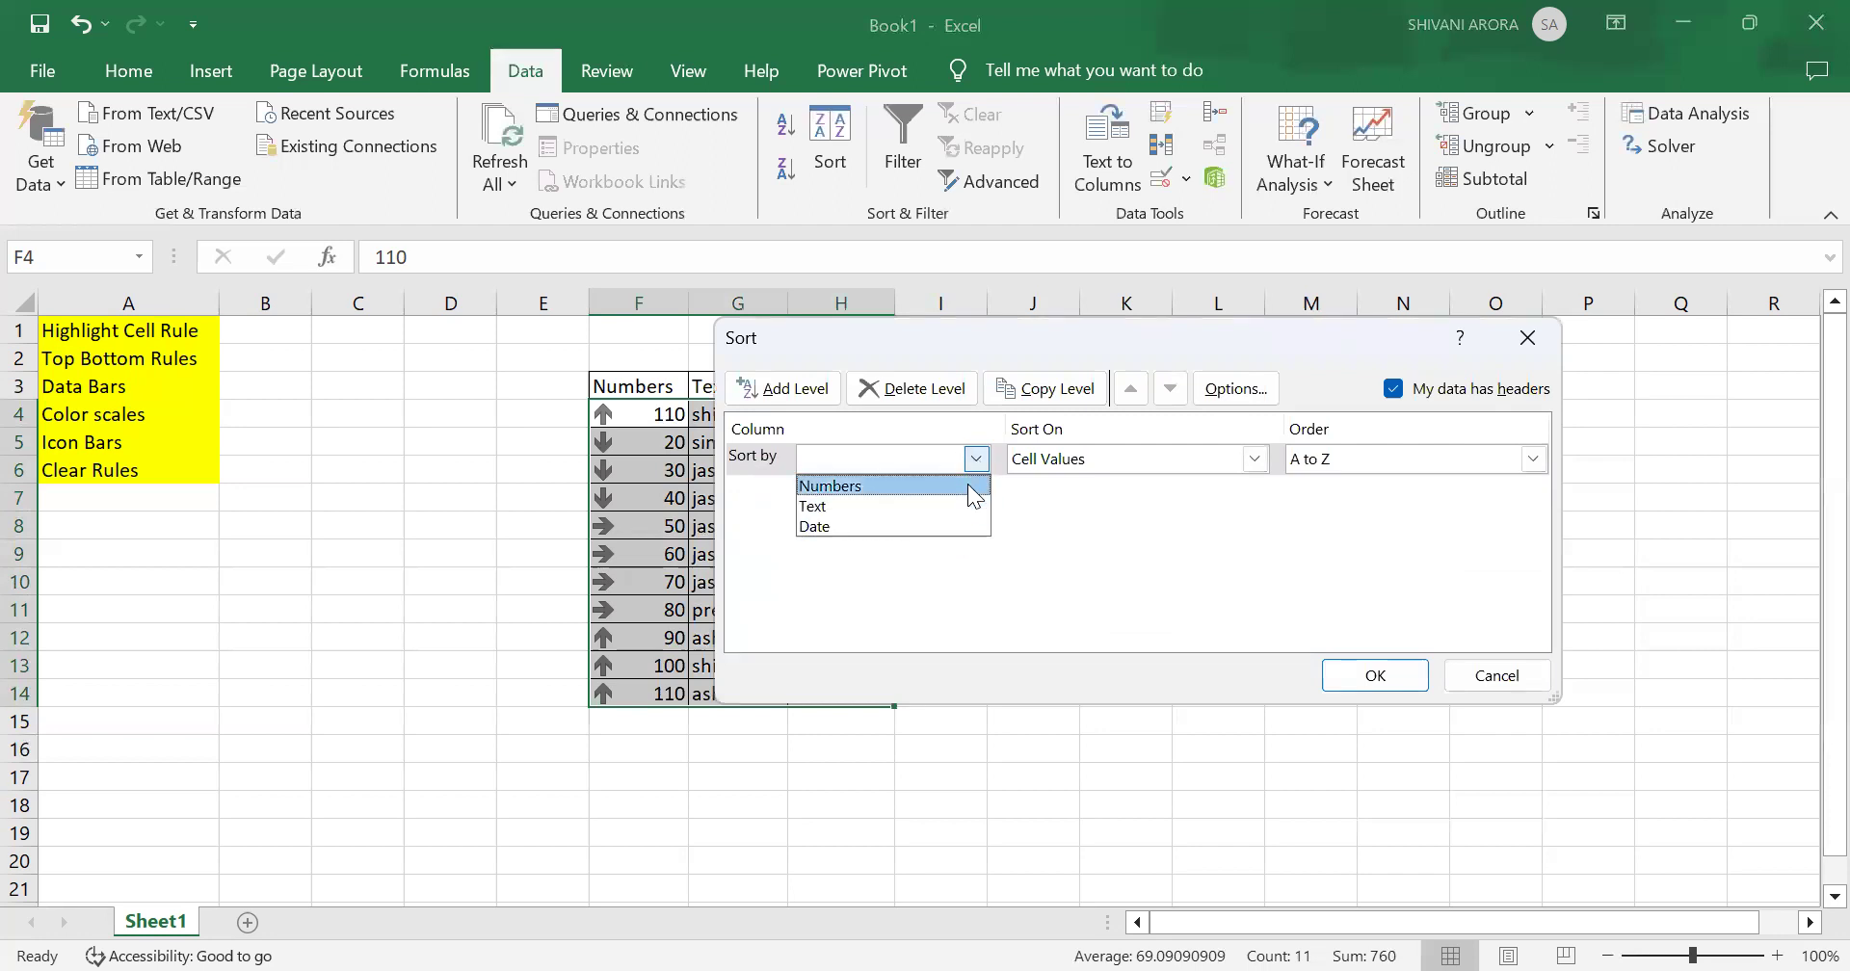
{"action": "left_click", "coordinate": [975, 488]}
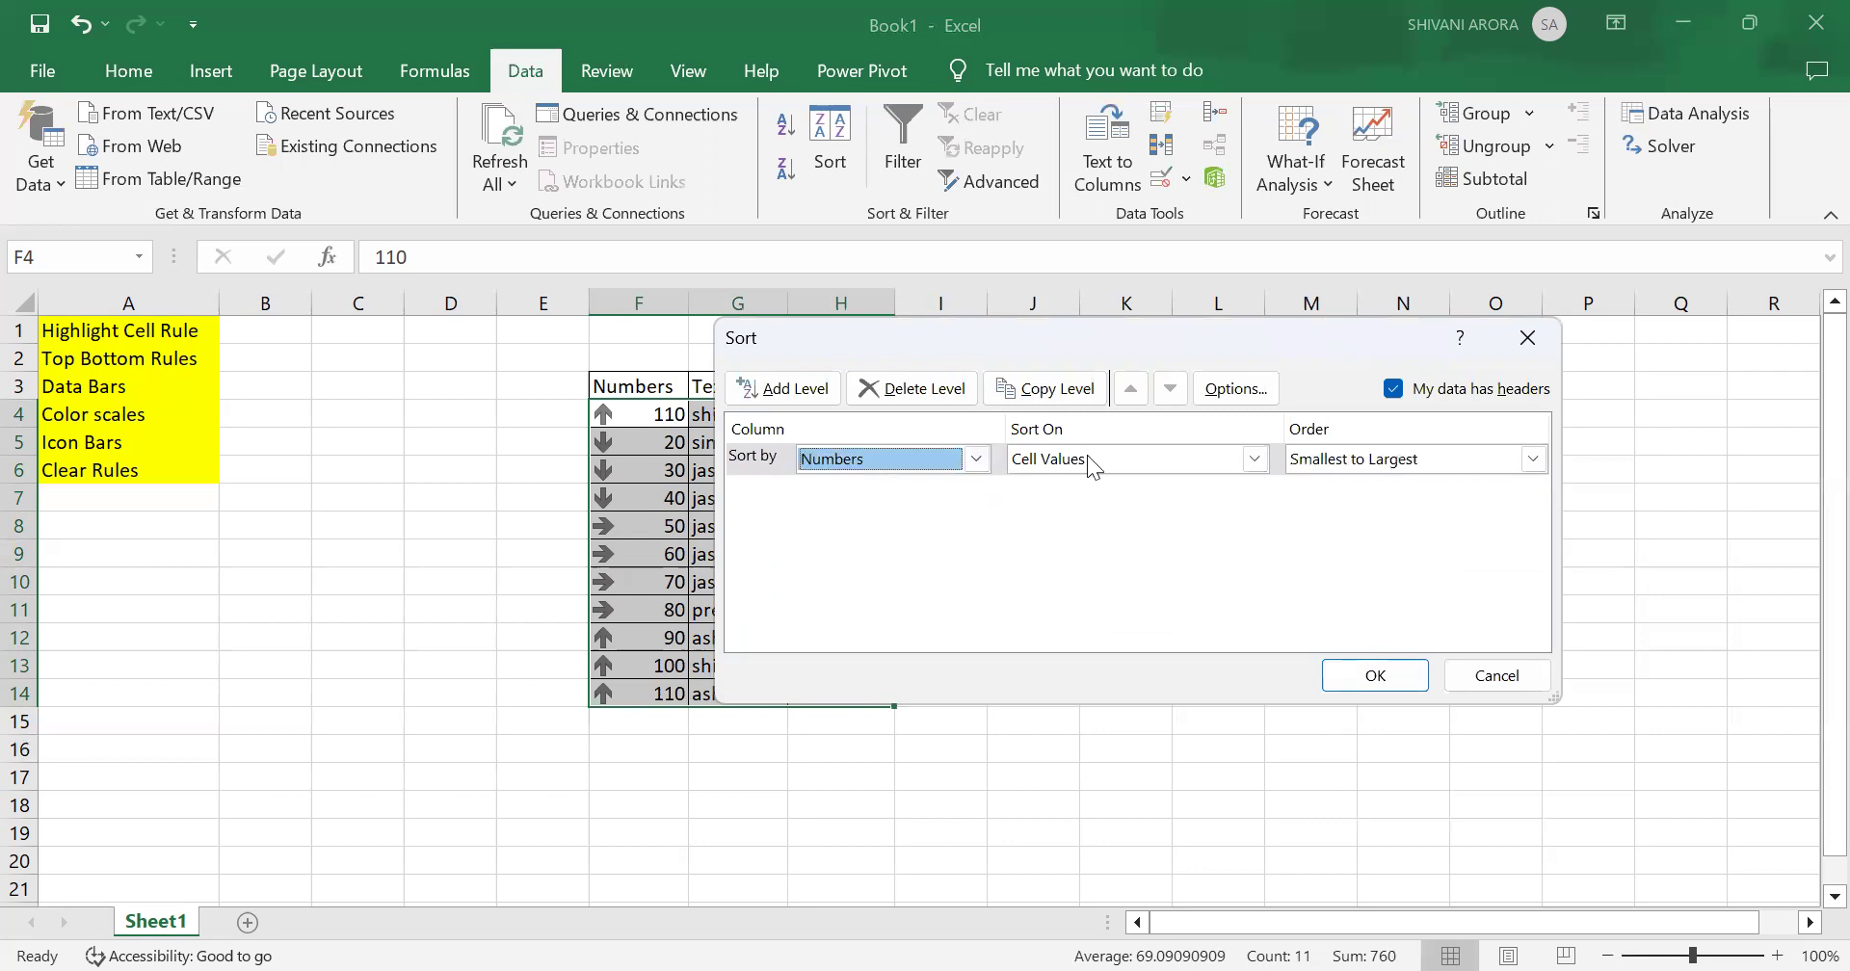
{"action": "left_click", "coordinate": [1254, 461]}
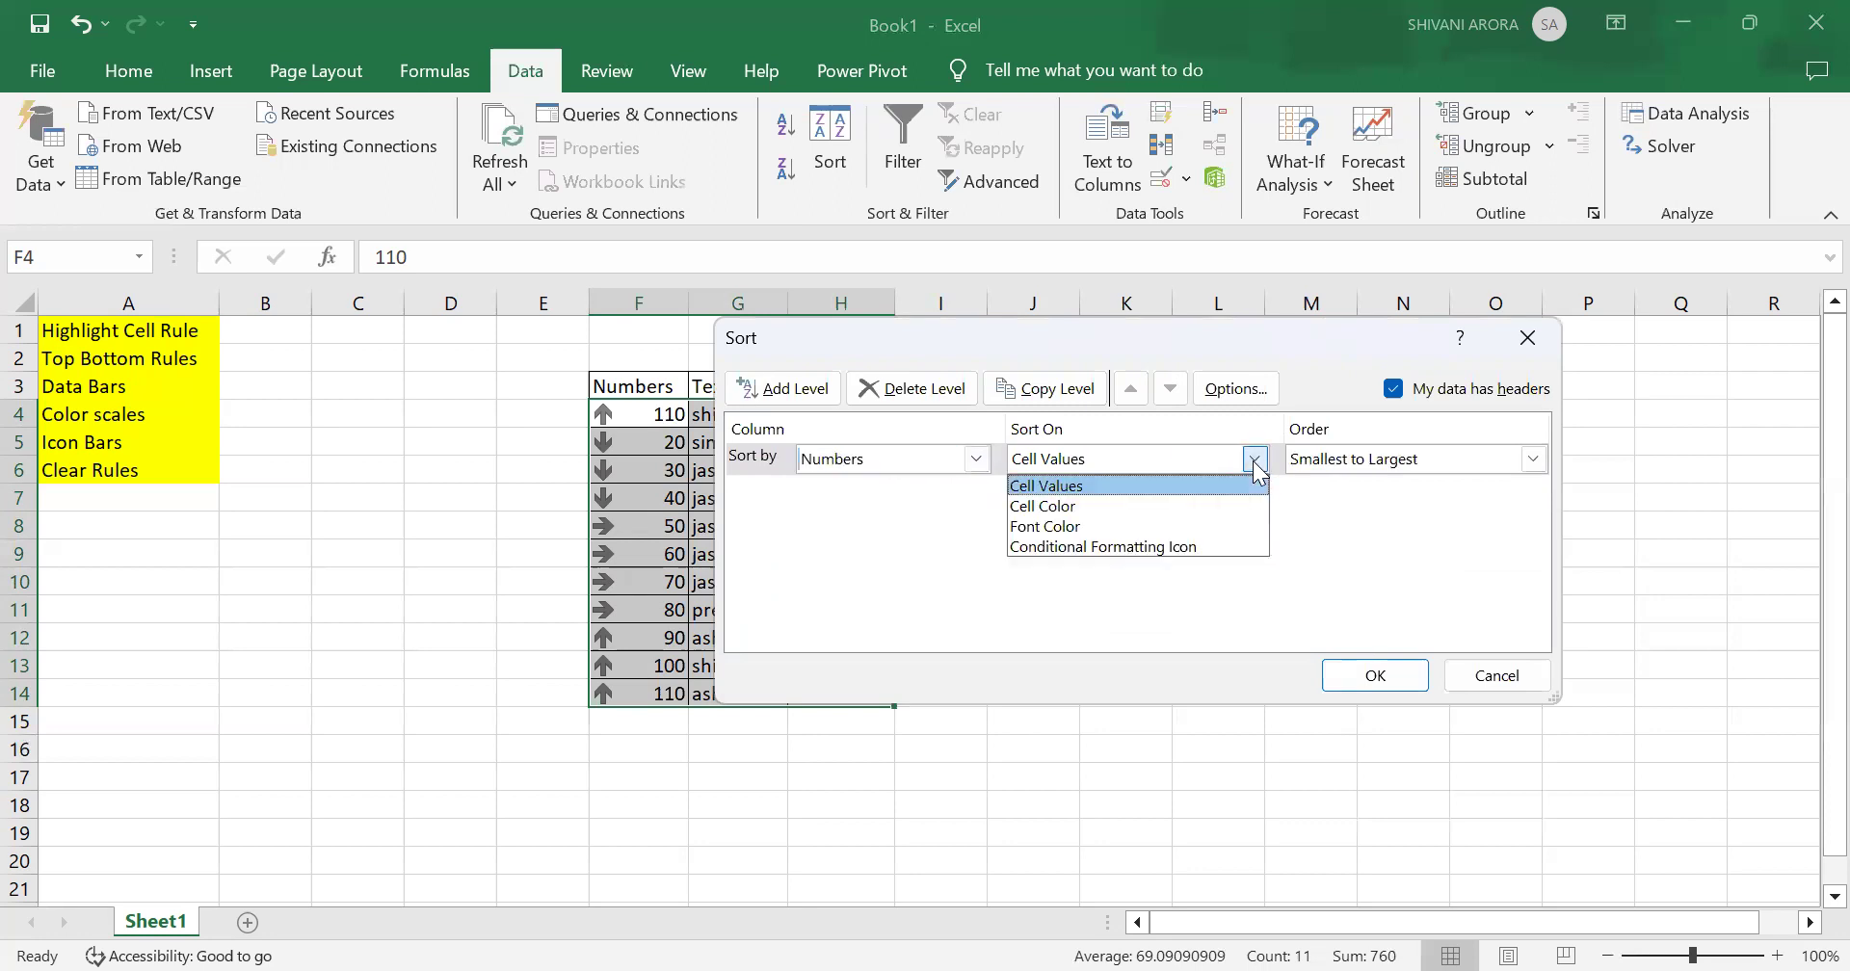
{"action": "left_click", "coordinate": [1249, 548]}
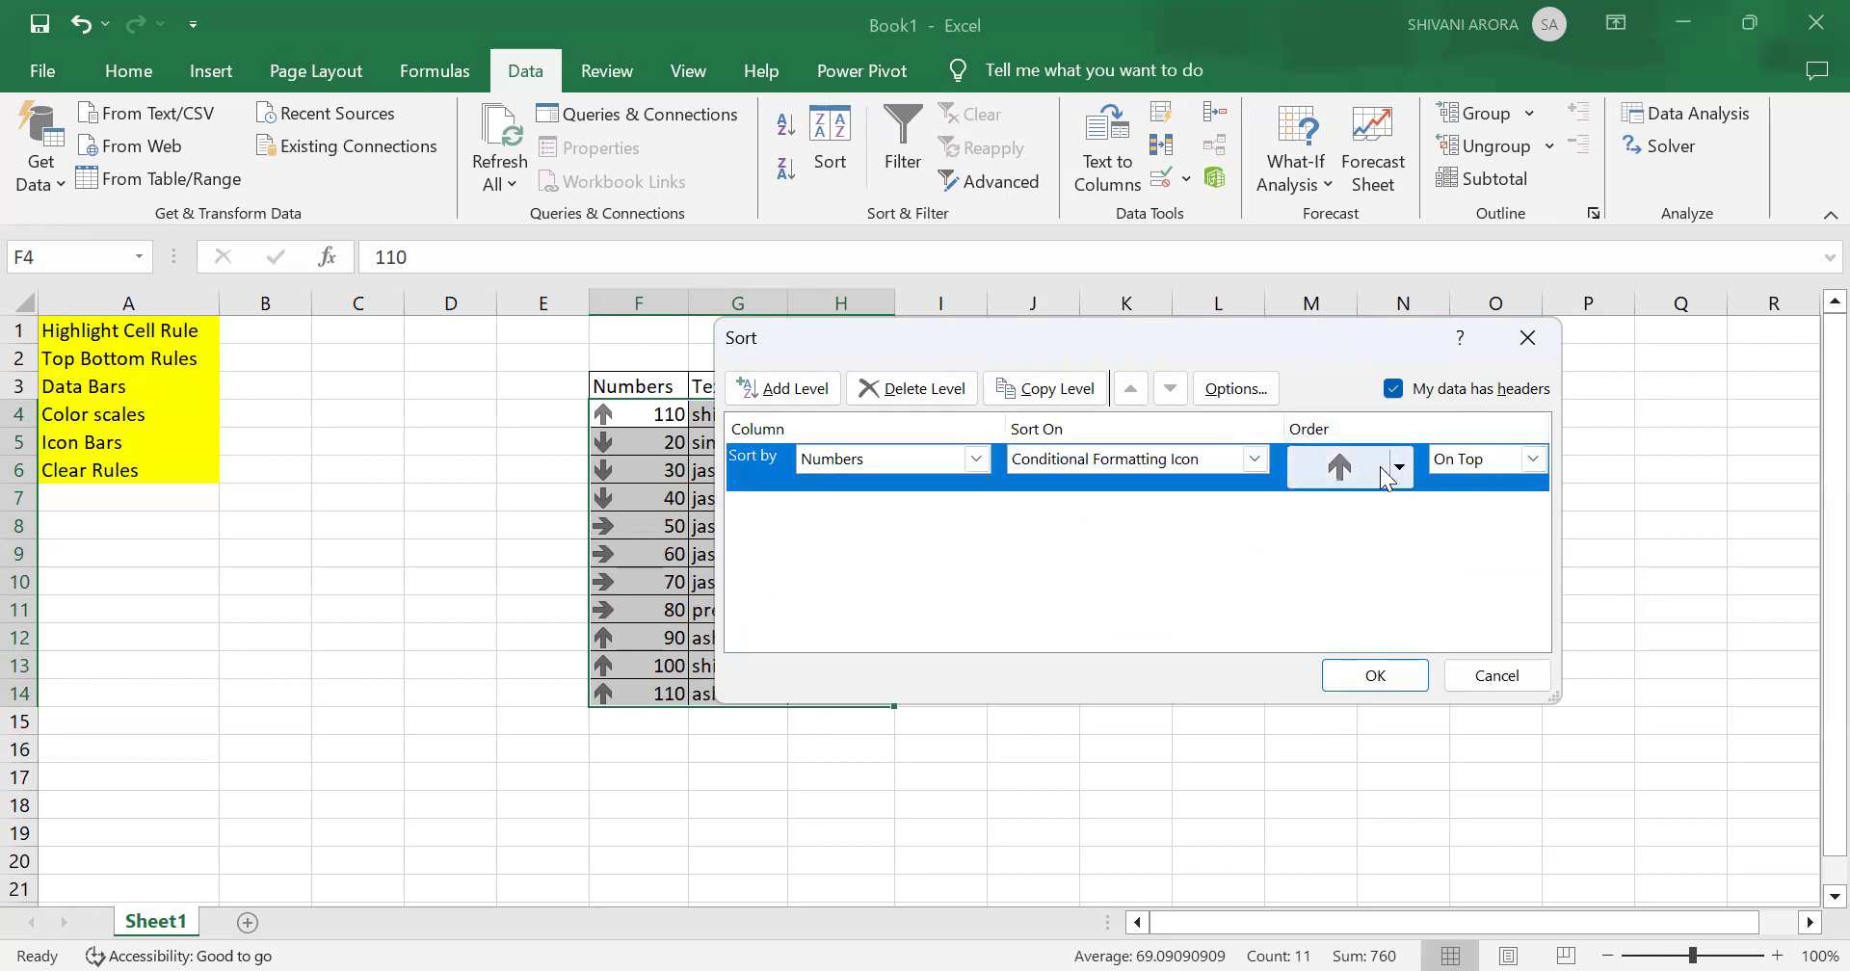
{"action": "left_click", "coordinate": [1395, 683]}
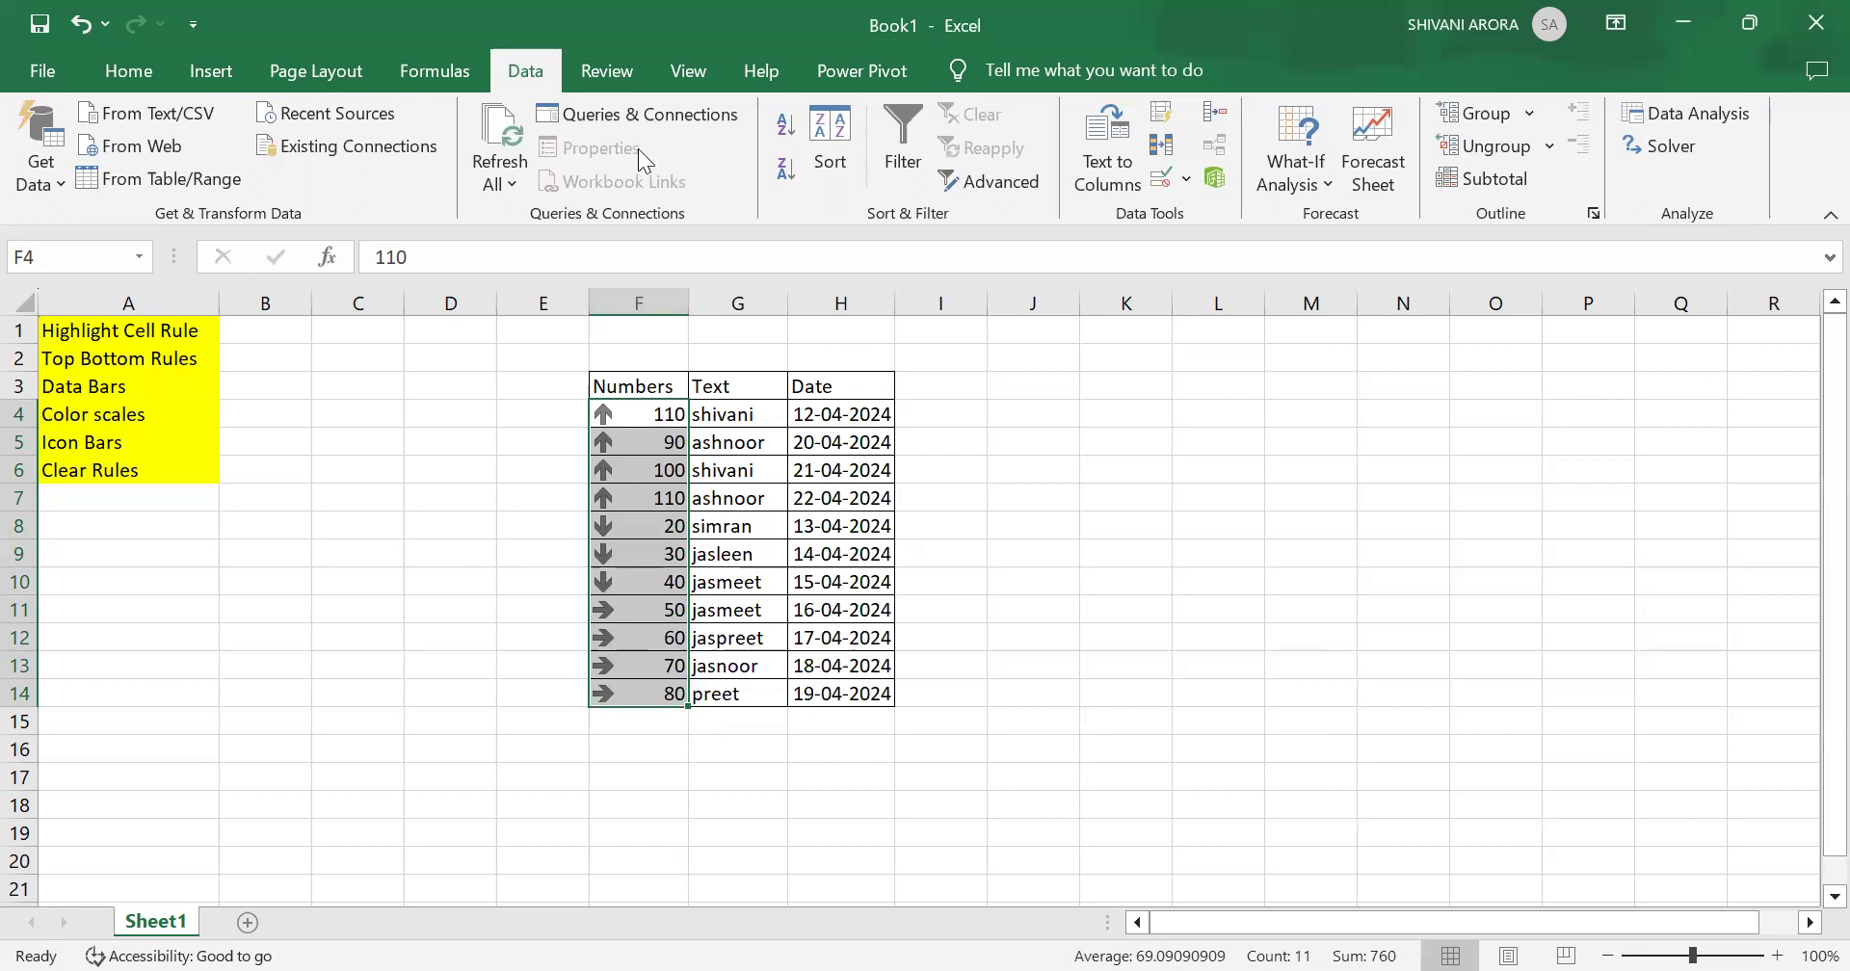
Step: Re-sort the table by the Numbers icon, placing the down arrow on top instead
{"action": "left_click", "coordinate": [829, 166]}
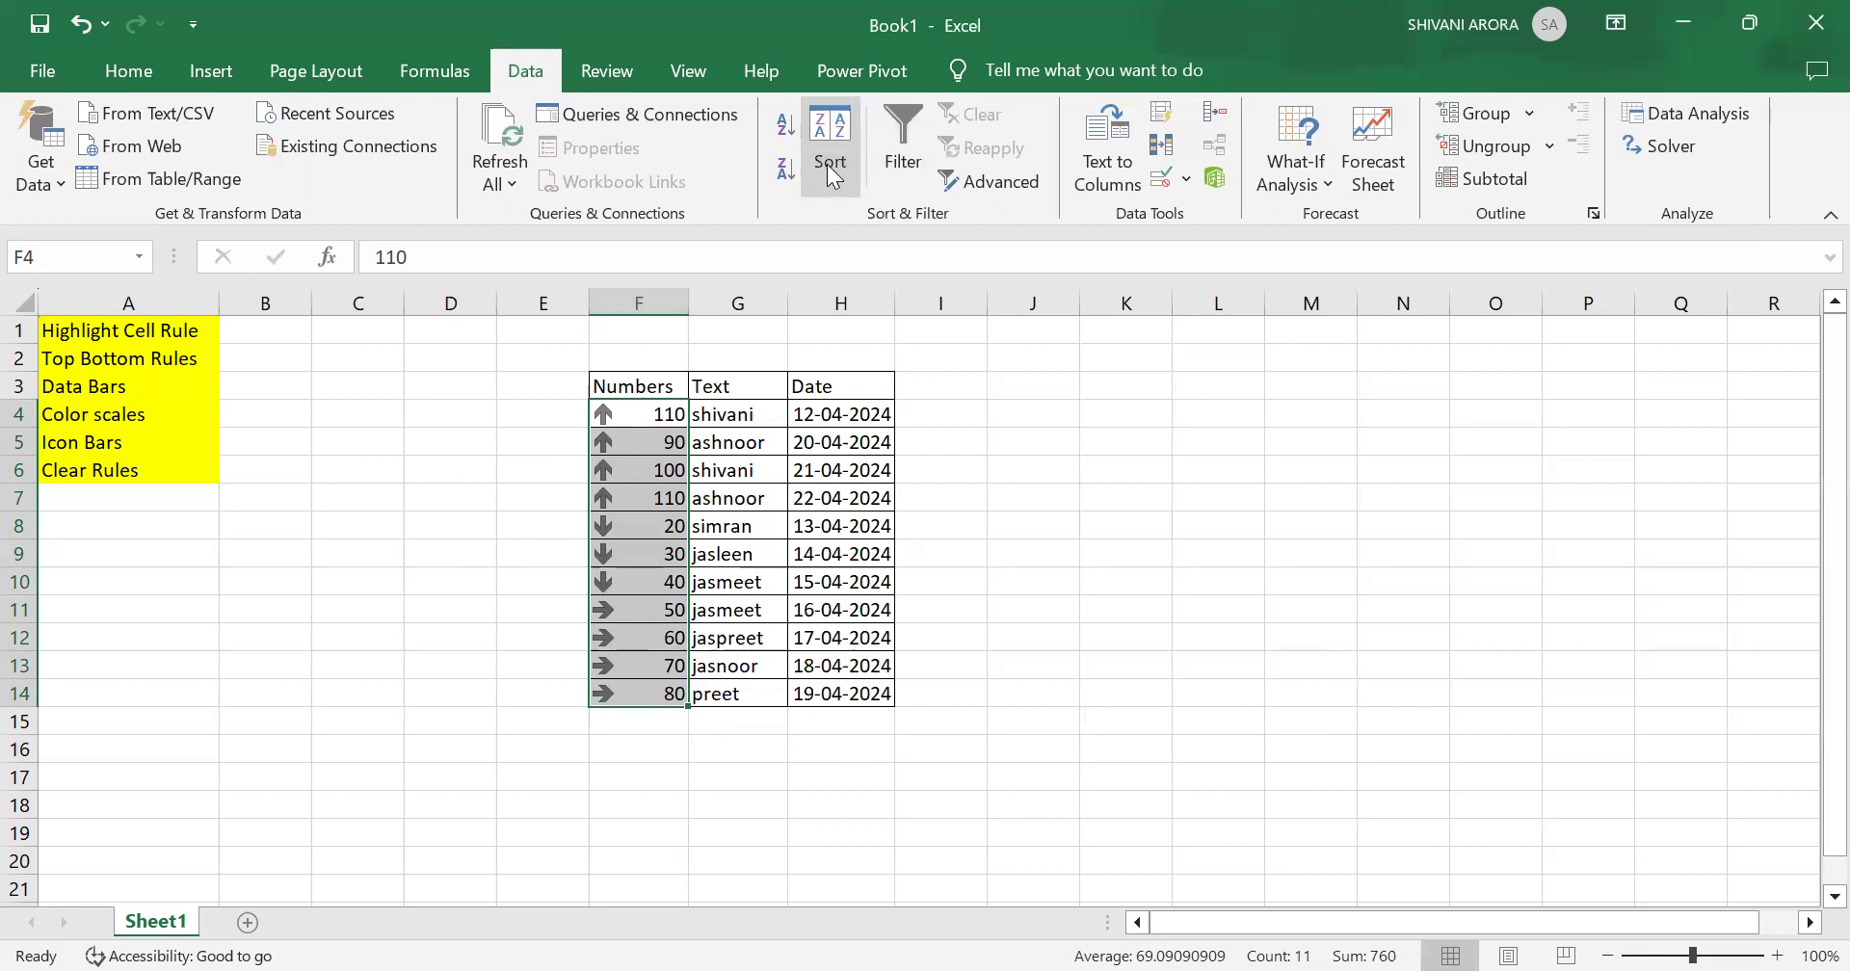
{"action": "left_click", "coordinate": [1231, 597]}
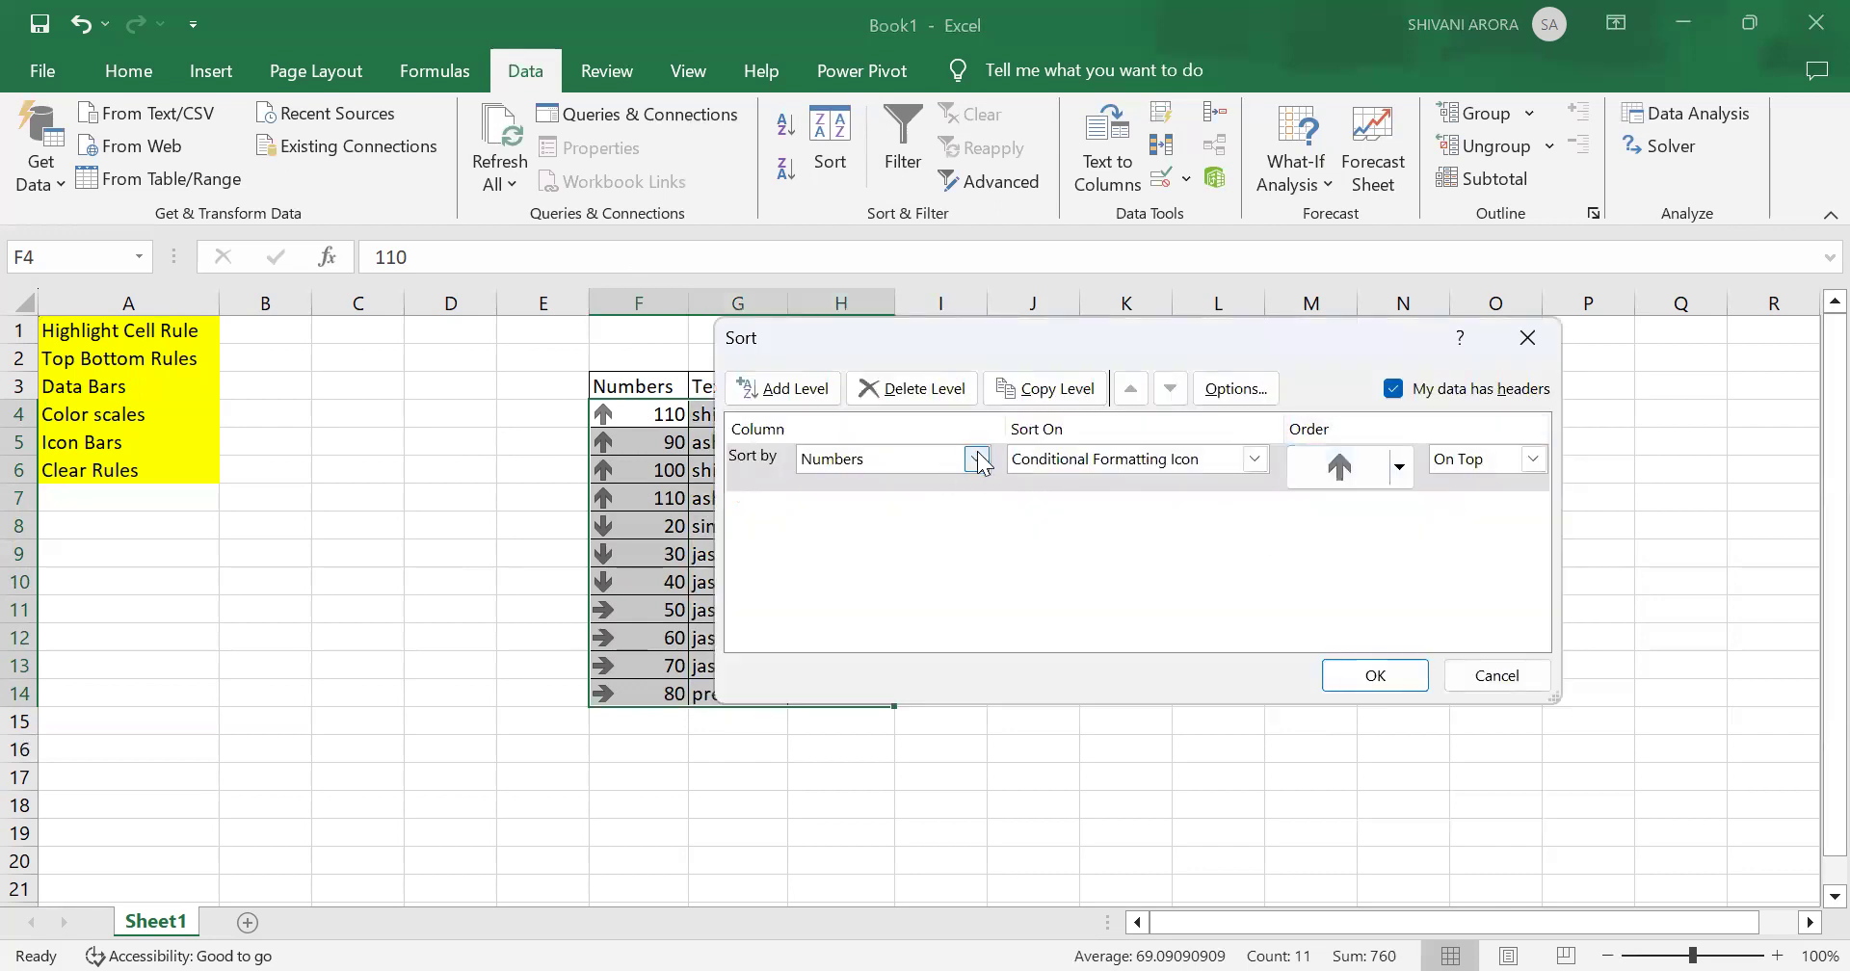
{"action": "left_click", "coordinate": [978, 460]}
{"action": "left_click", "coordinate": [971, 479]}
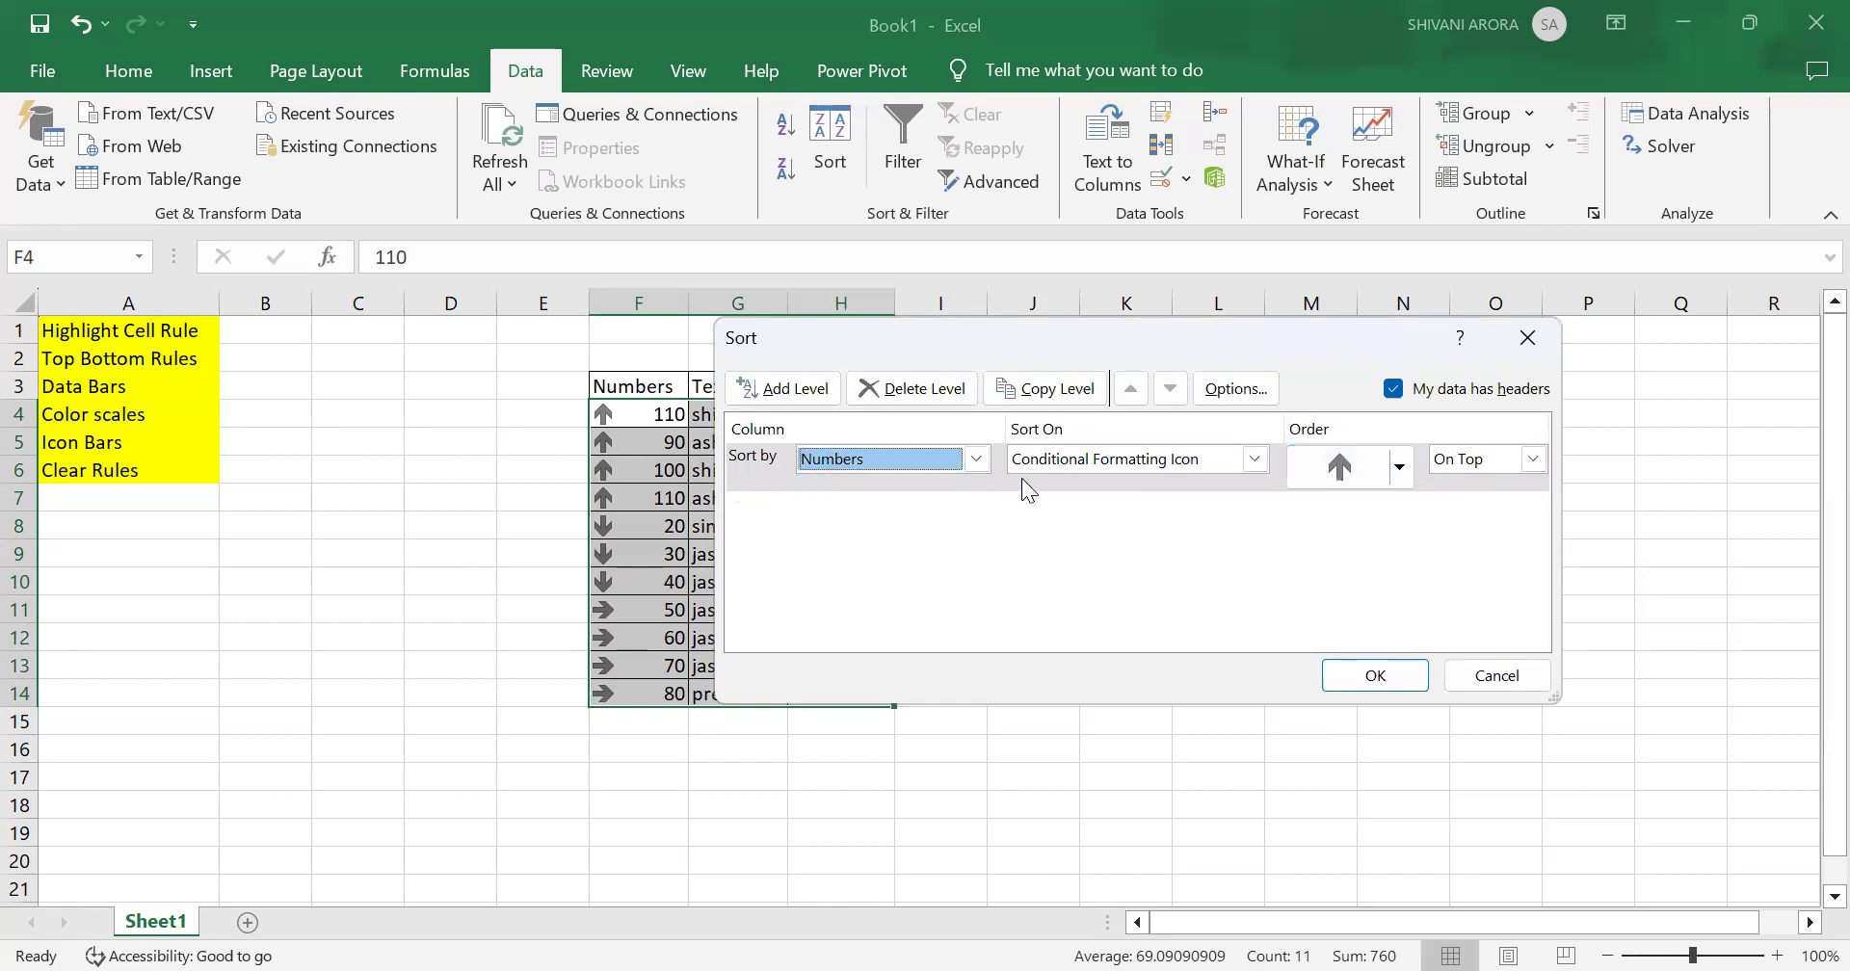
{"action": "left_click", "coordinate": [1398, 467]}
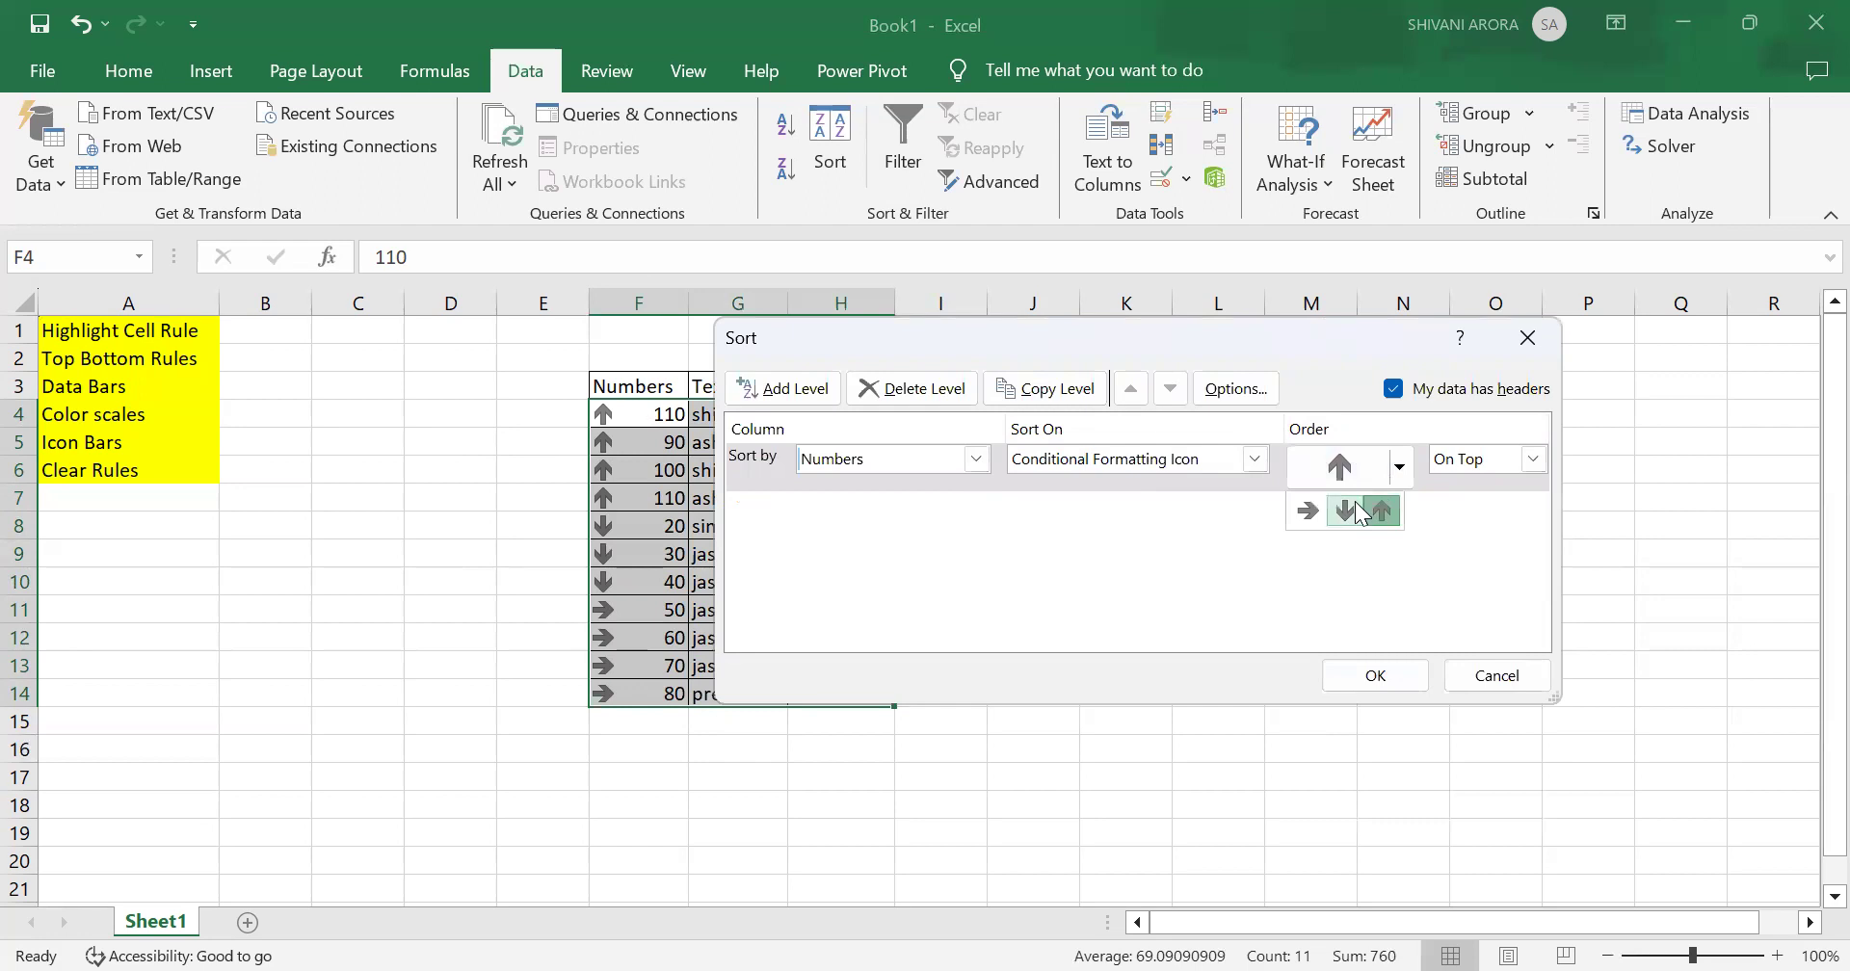
{"action": "left_click", "coordinate": [1347, 511]}
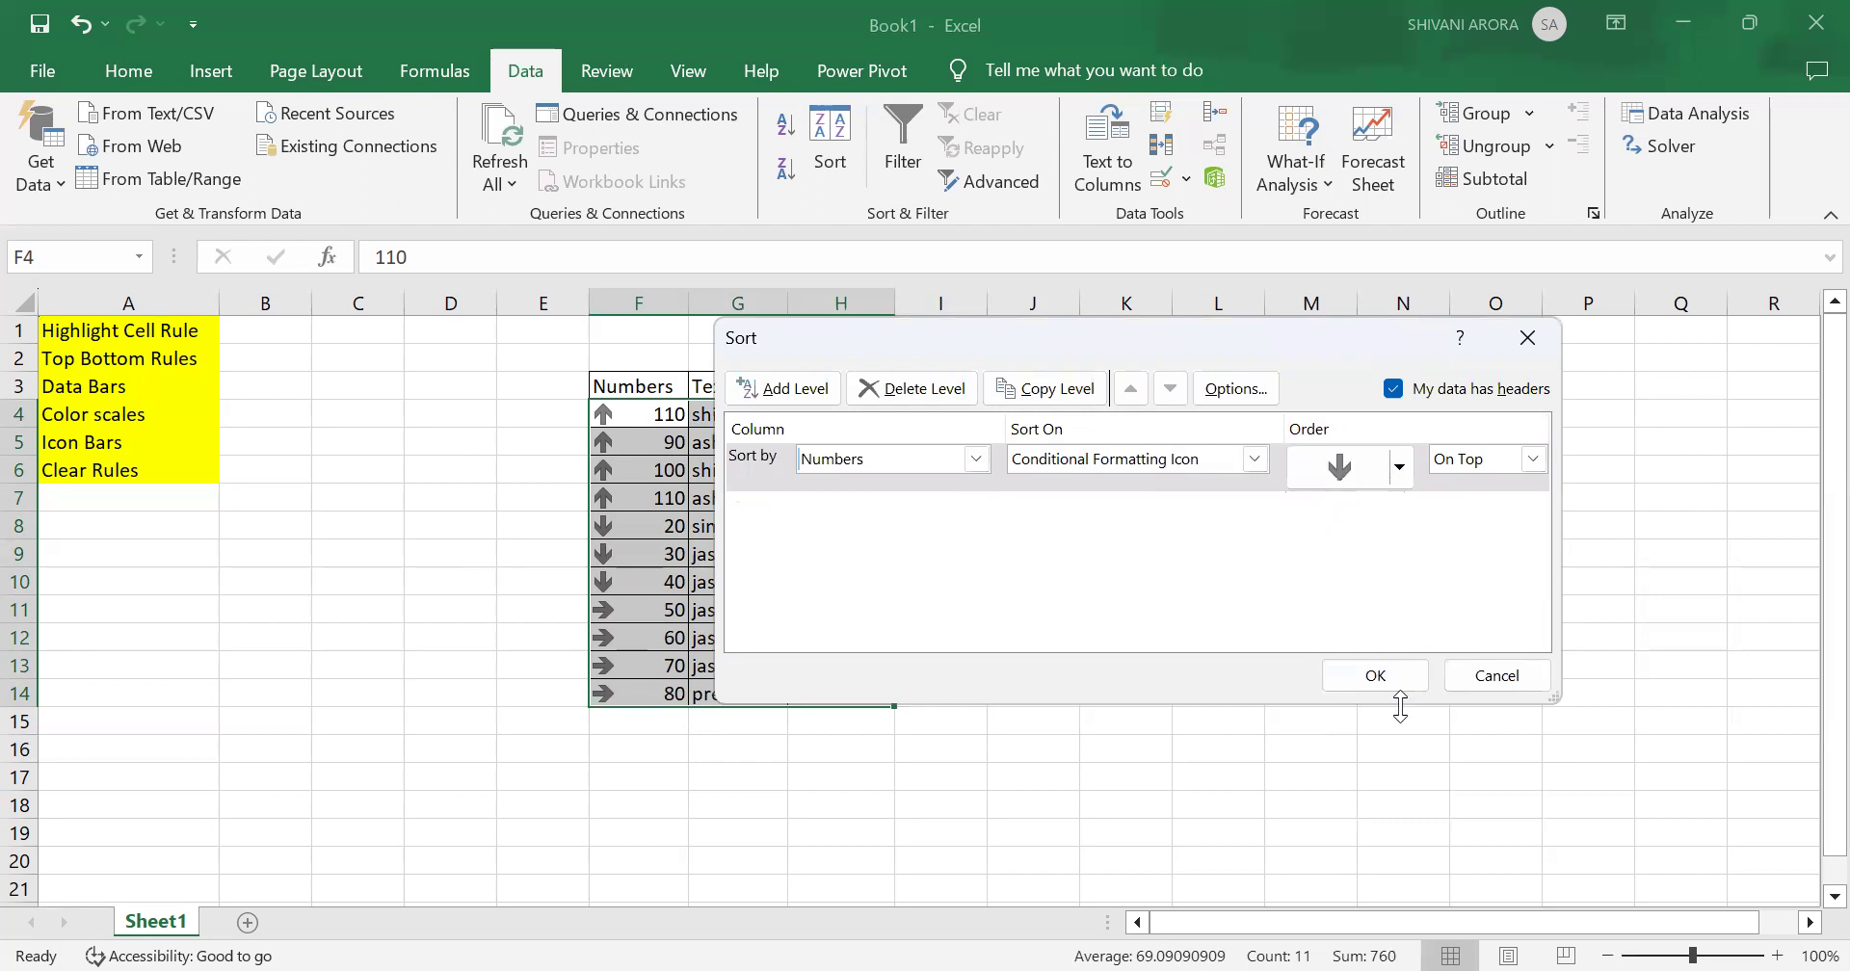
{"action": "left_click", "coordinate": [1376, 675]}
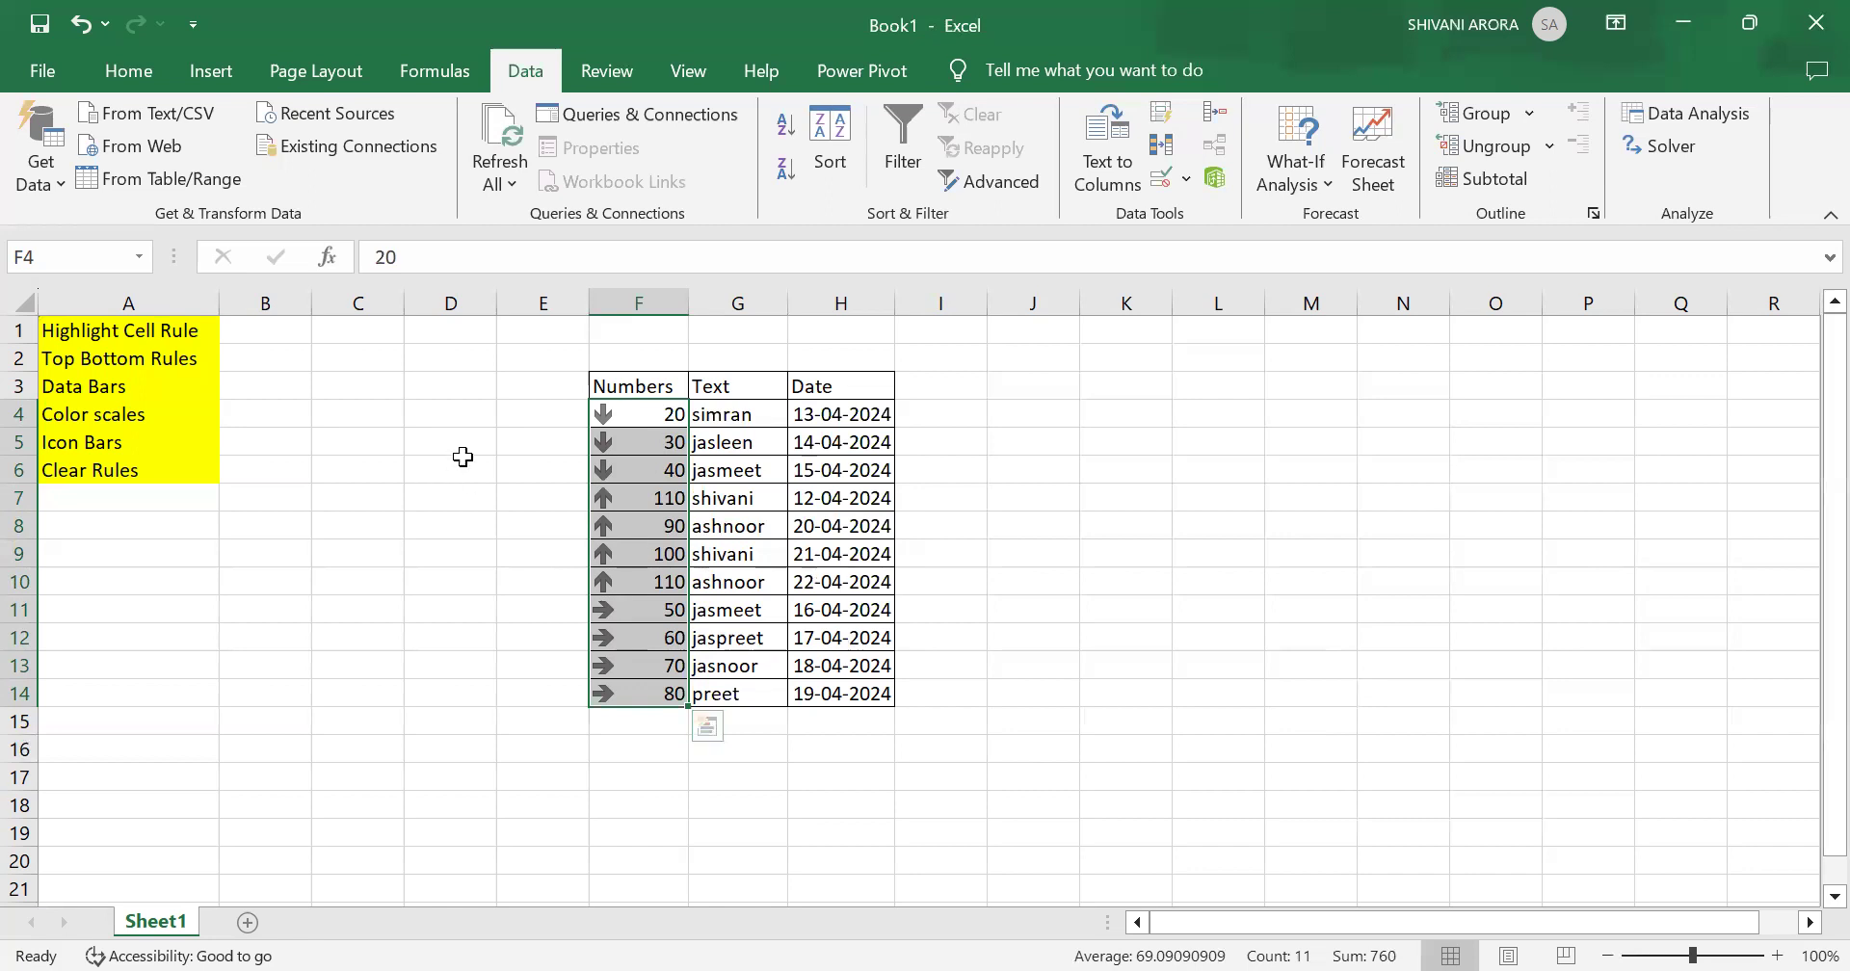
Step: Clear the conditional formatting rules from the selected Numbers cells
{"action": "left_click", "coordinate": [118, 79]}
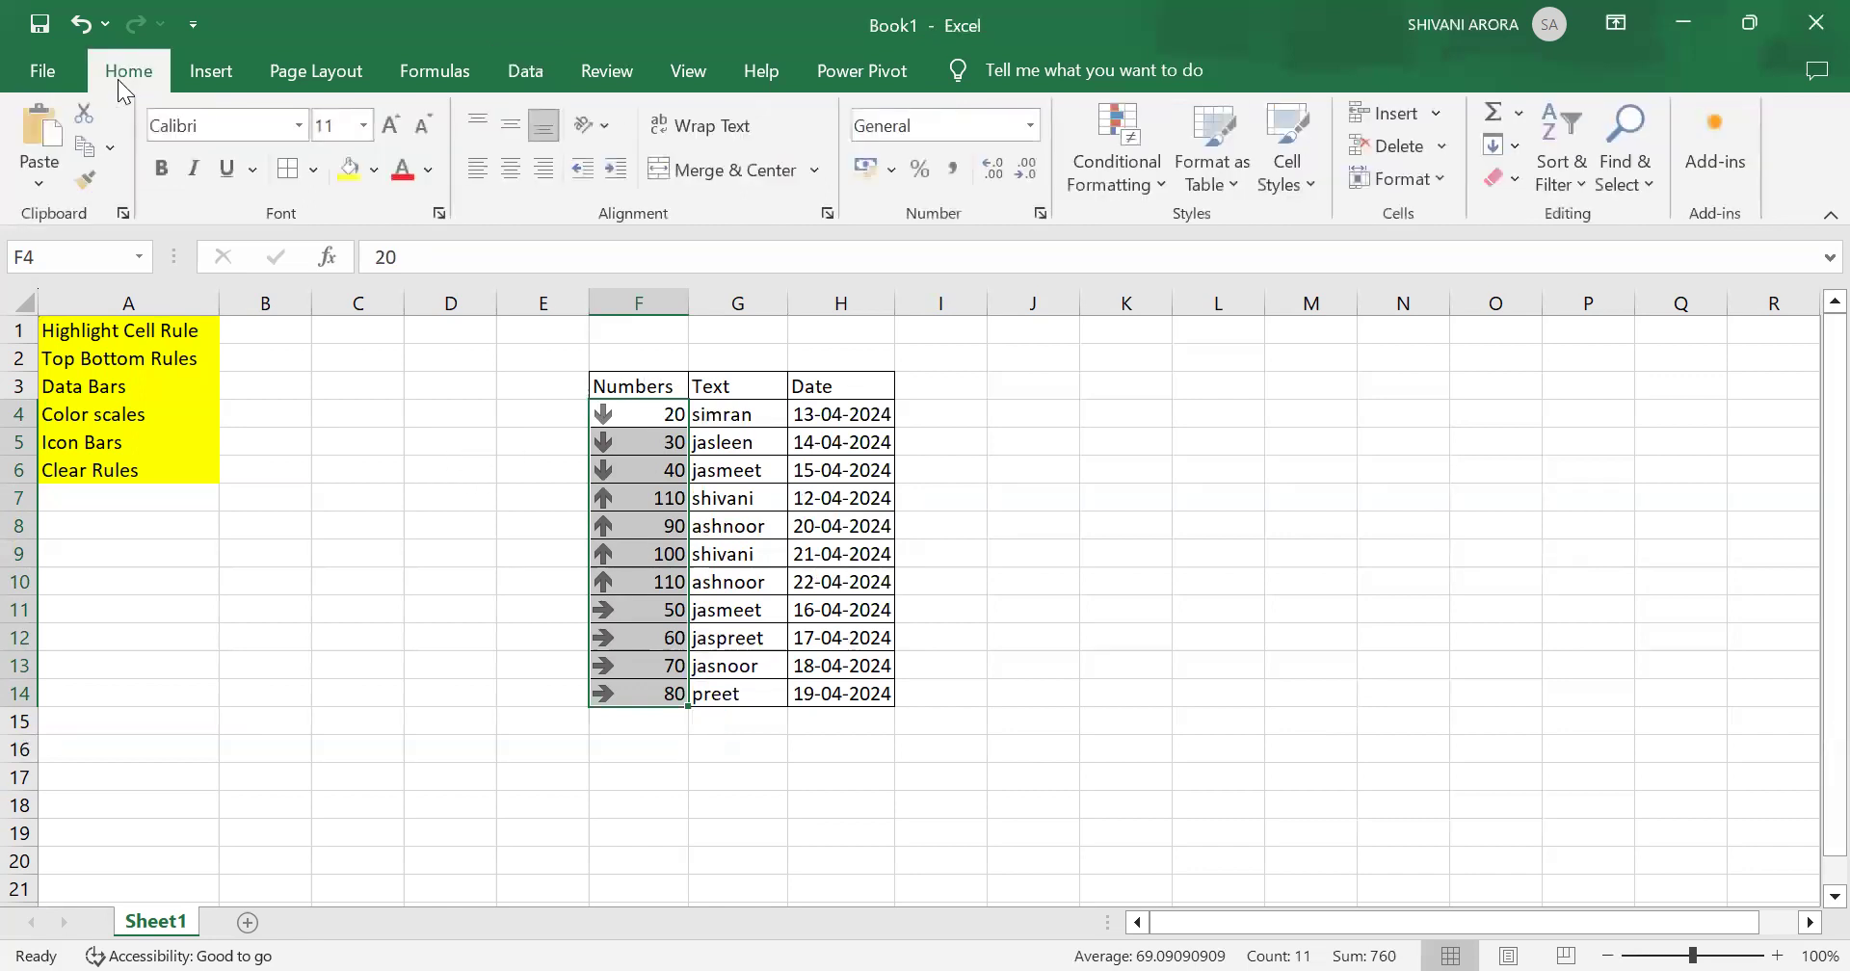
{"action": "left_click", "coordinate": [1138, 185]}
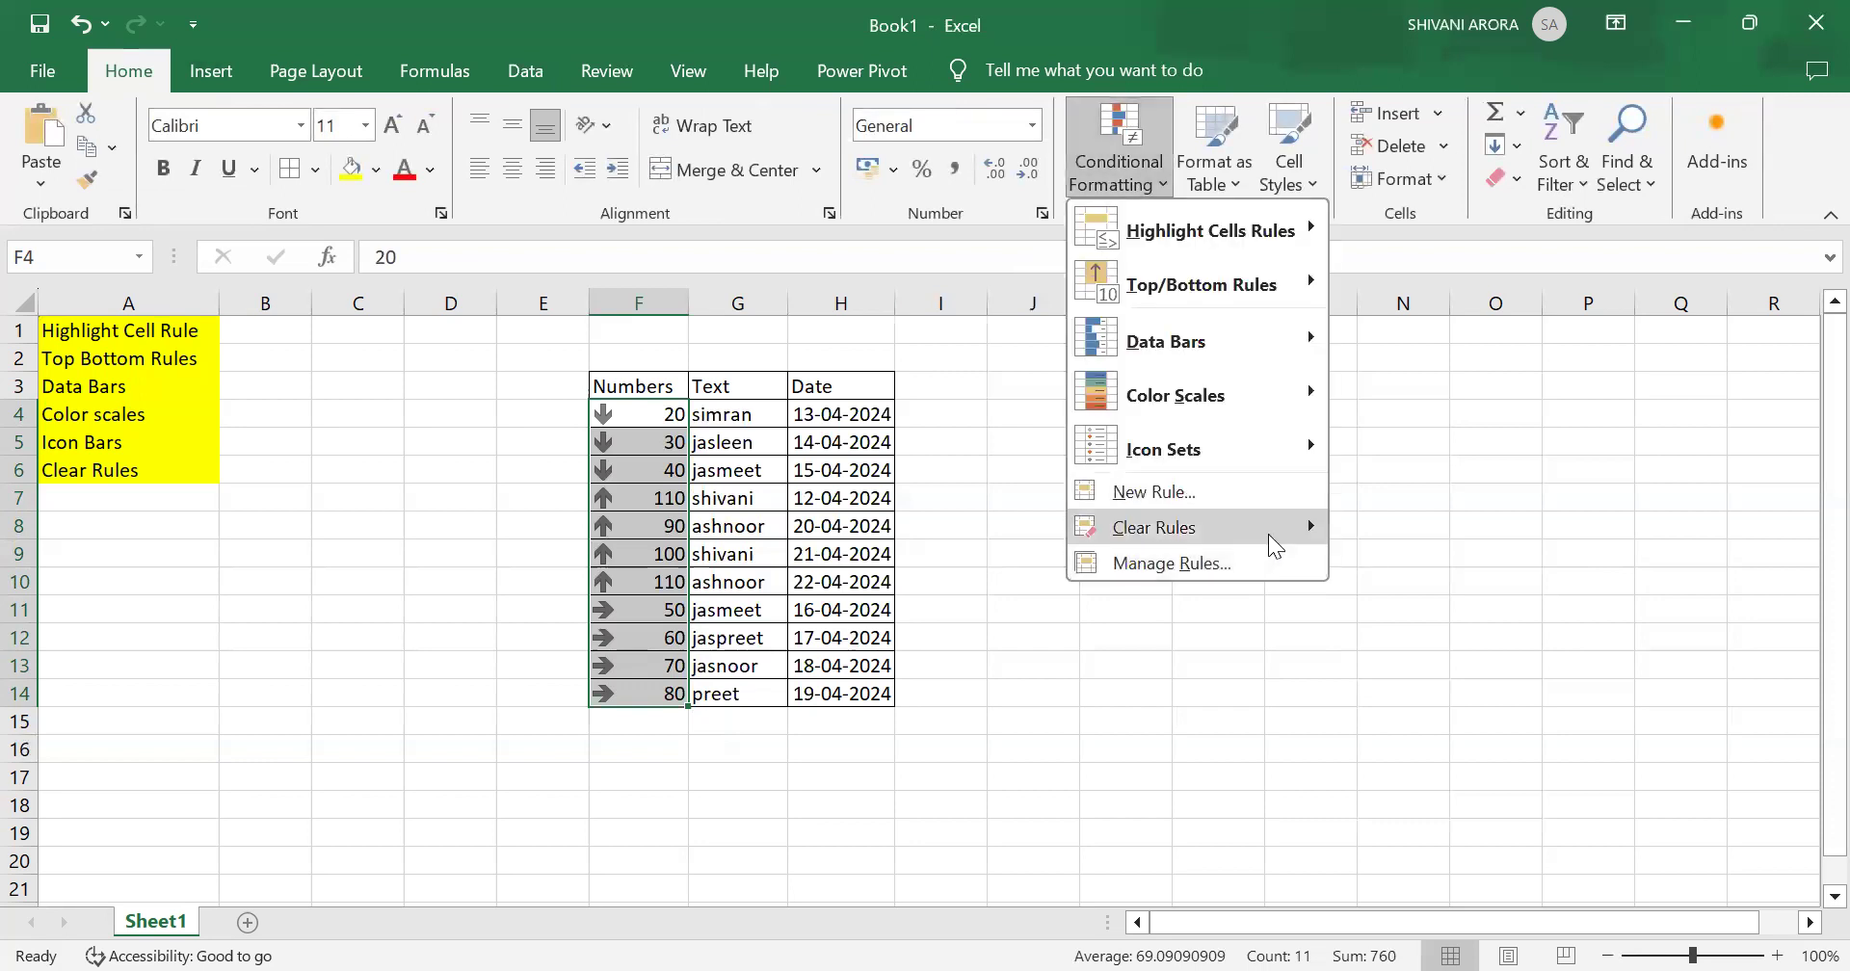
{"action": "mouse_move", "coordinate": [1268, 534]}
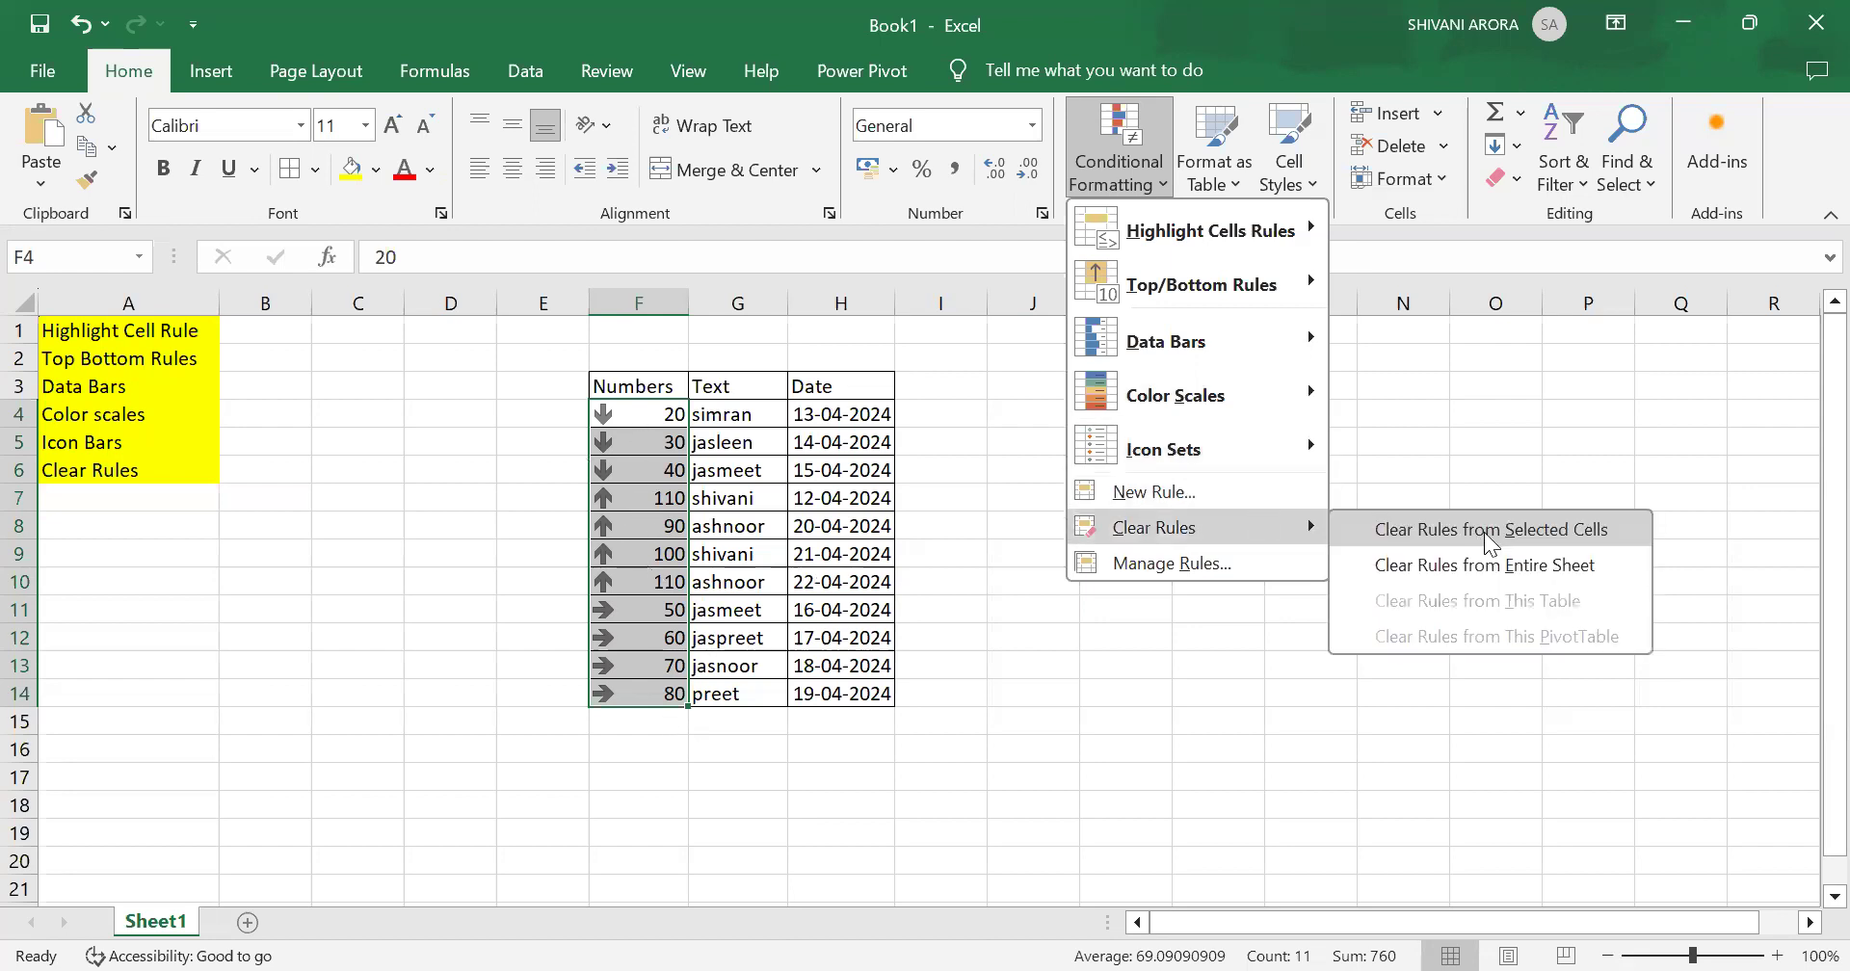
{"action": "left_click", "coordinate": [1488, 531]}
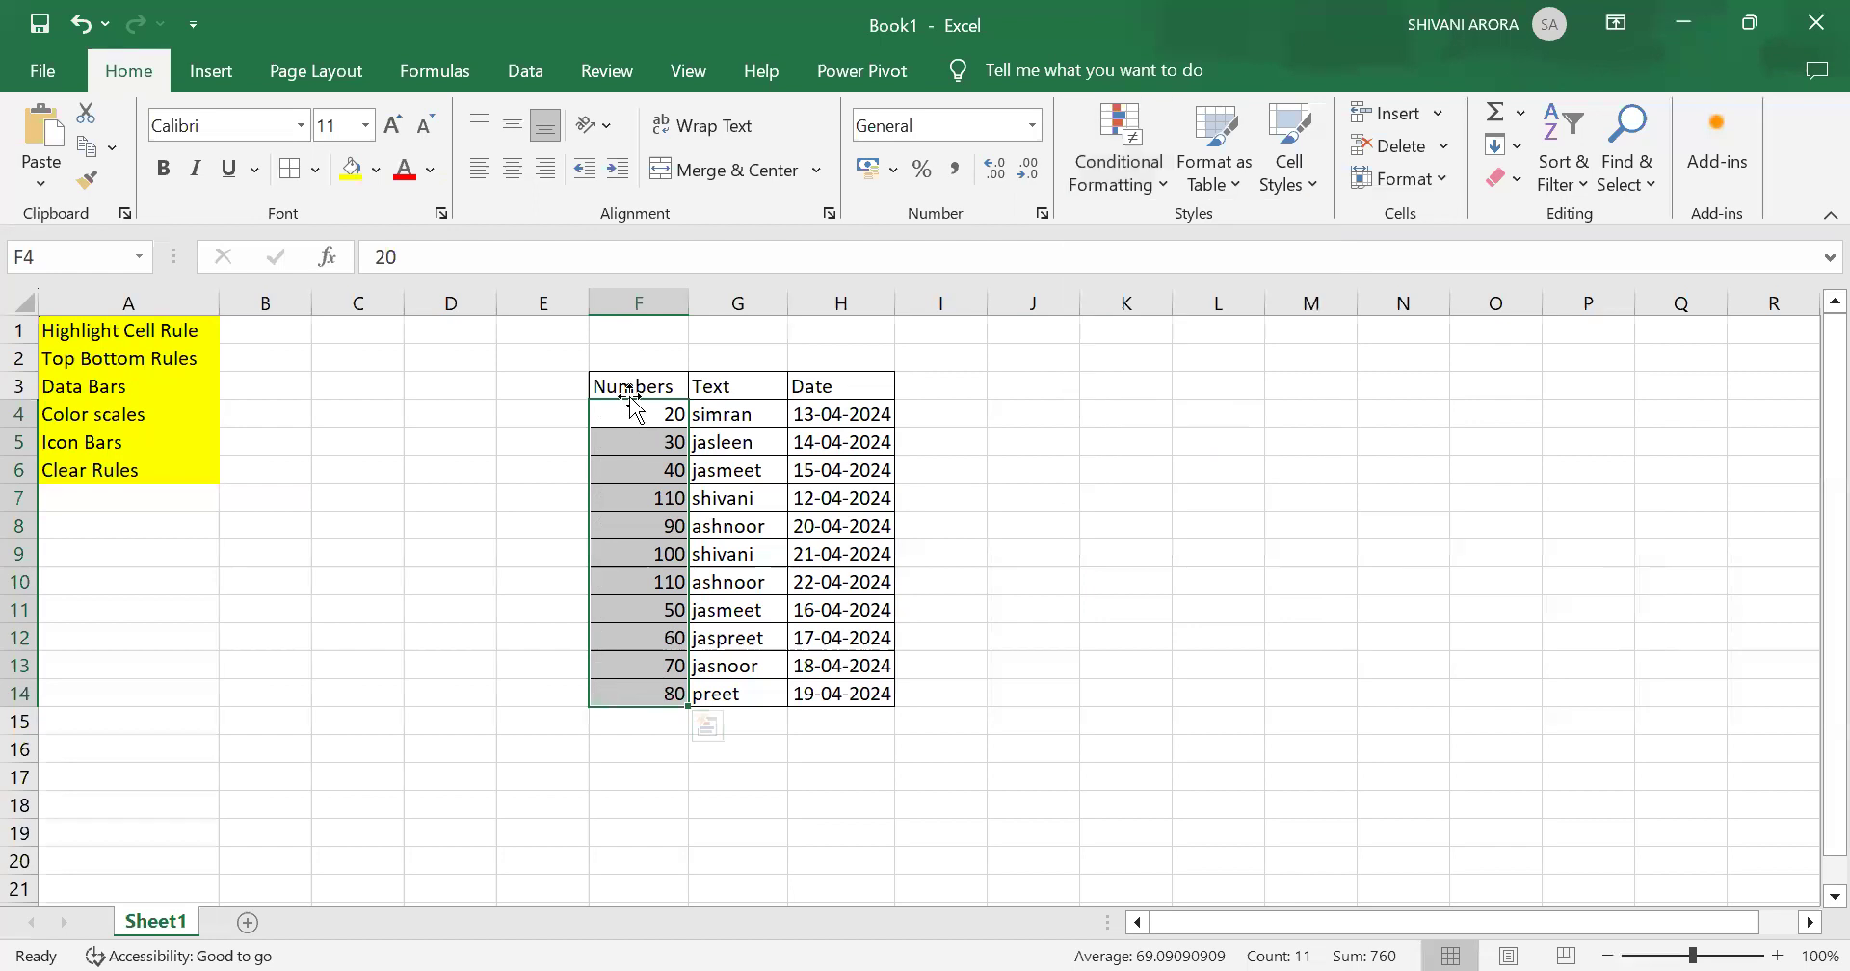
Step: Highlight Numbers cells greater than 65 with light red fill and dark red text, then deselect them
{"action": "left_click", "coordinate": [1127, 168]}
{"action": "mouse_move", "coordinate": [1291, 231]}
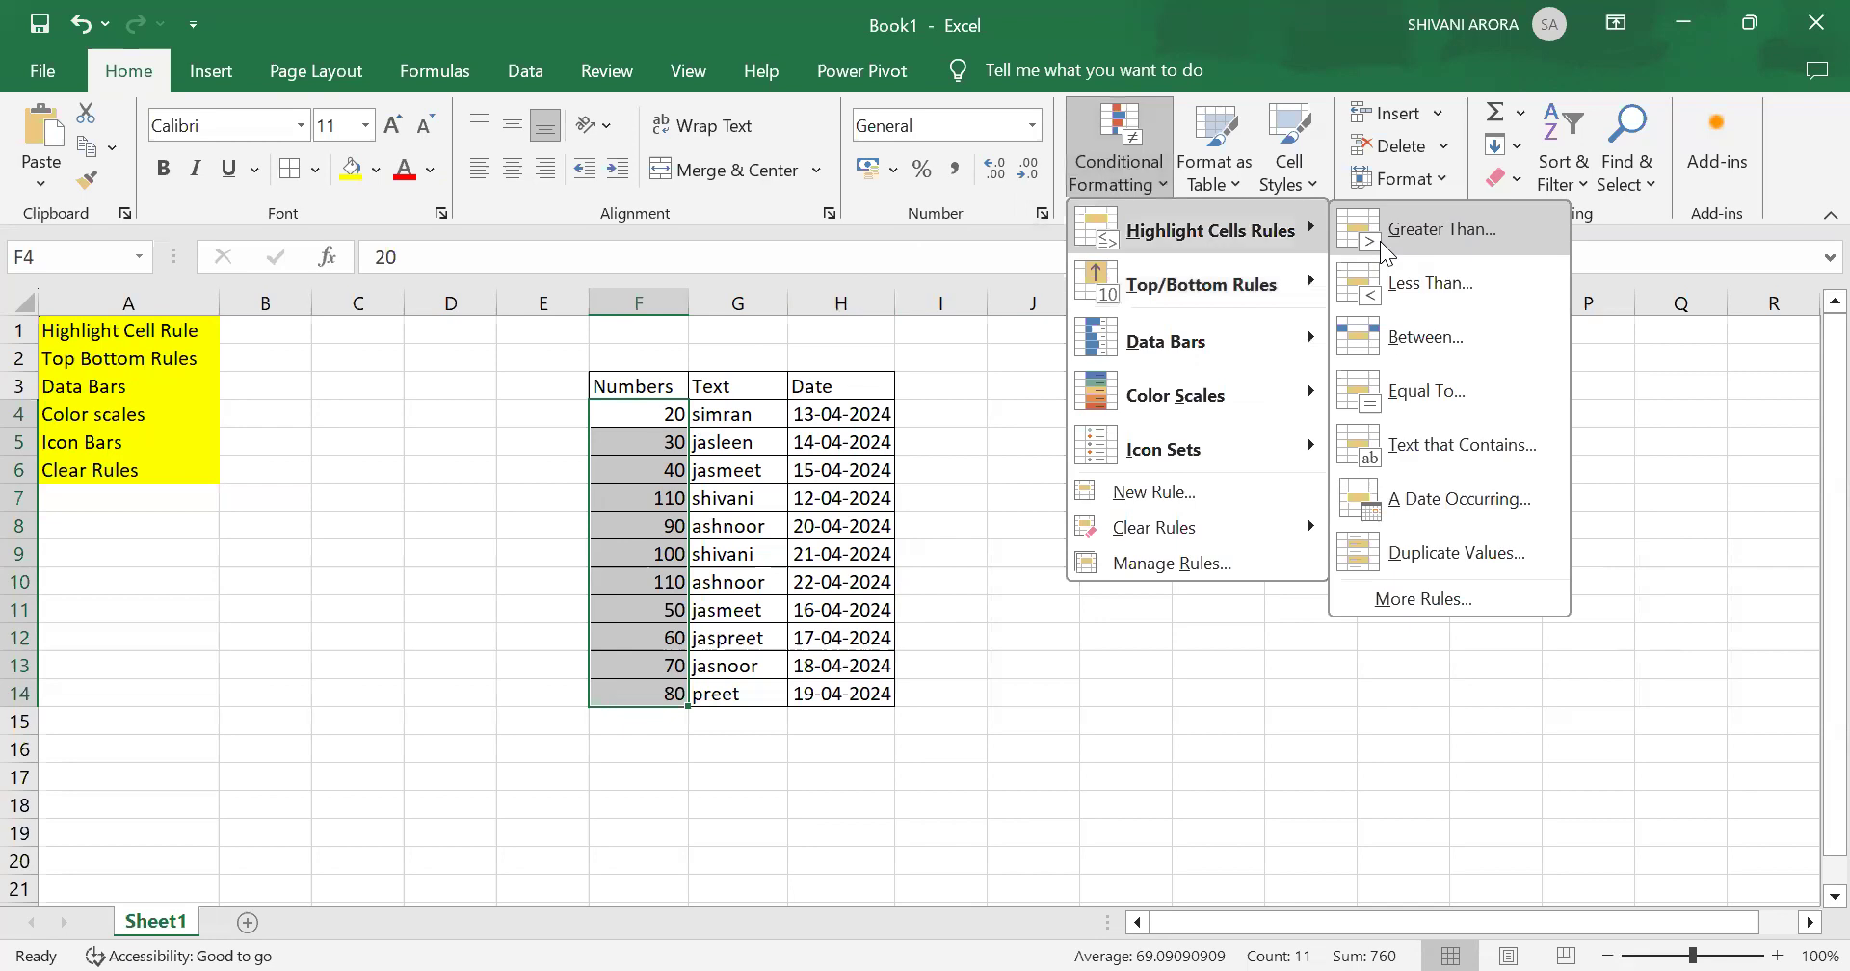
{"action": "left_click", "coordinate": [1384, 233]}
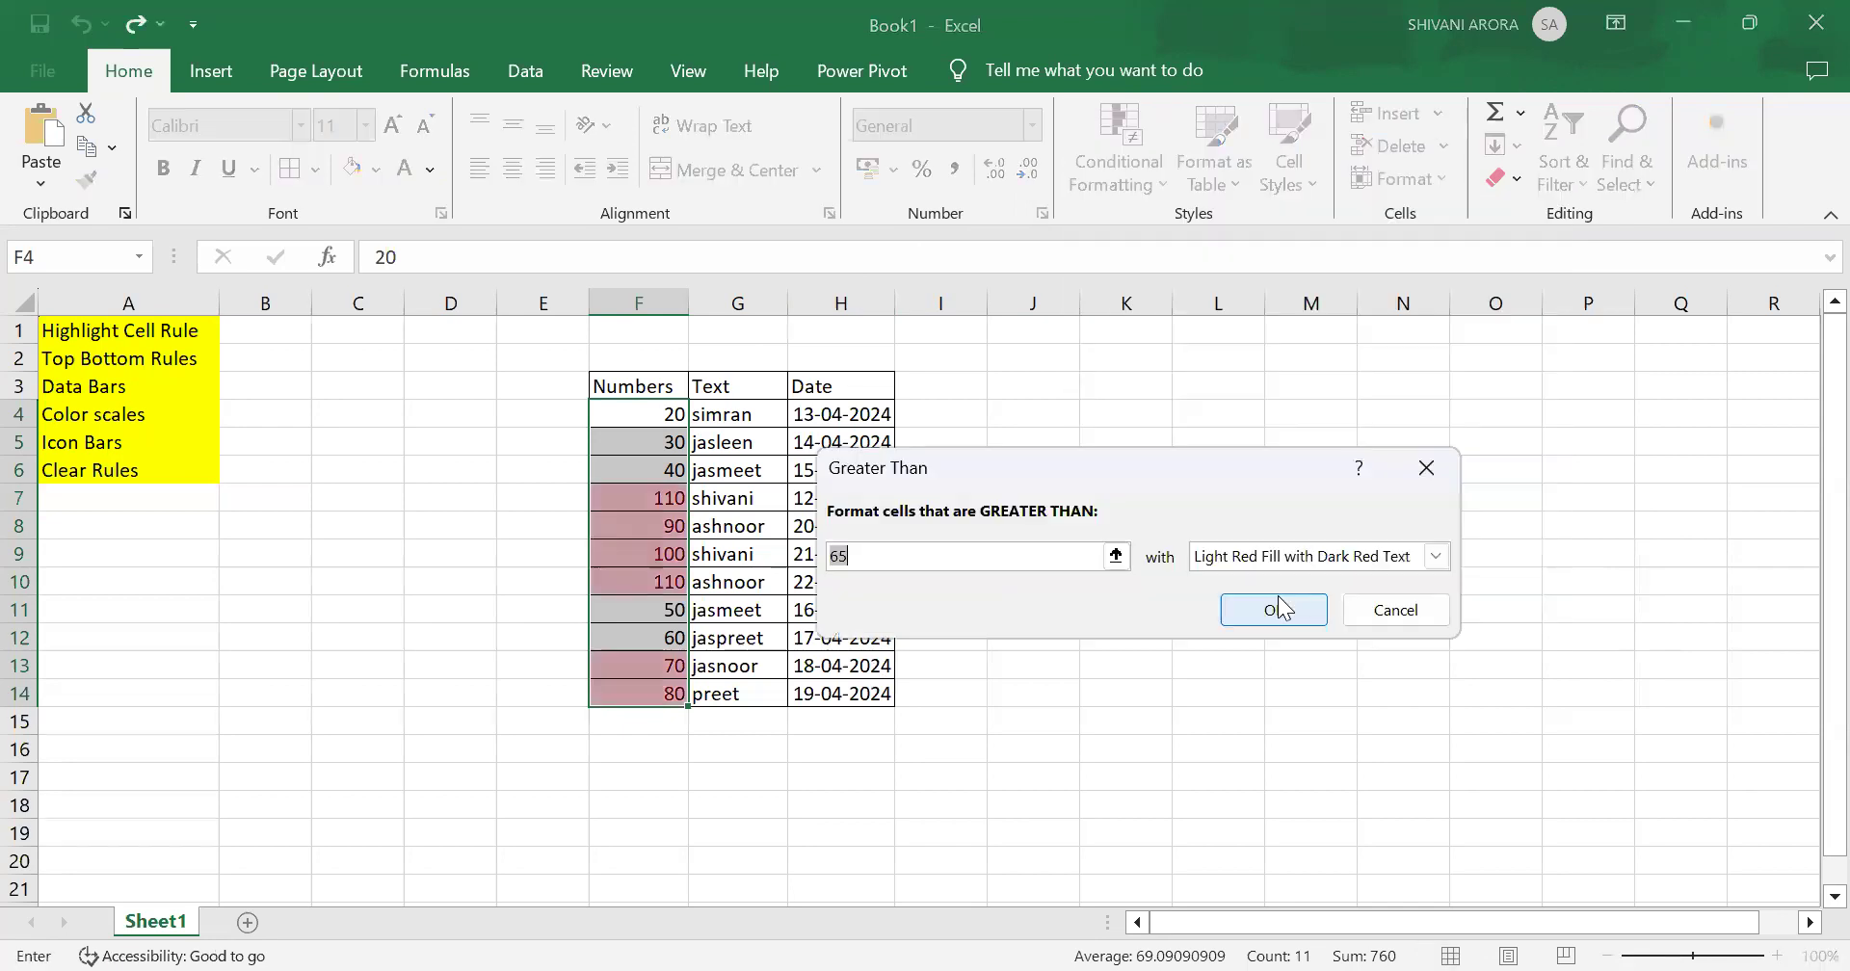
{"action": "left_click", "coordinate": [1281, 607]}
{"action": "left_click", "coordinate": [734, 415]}
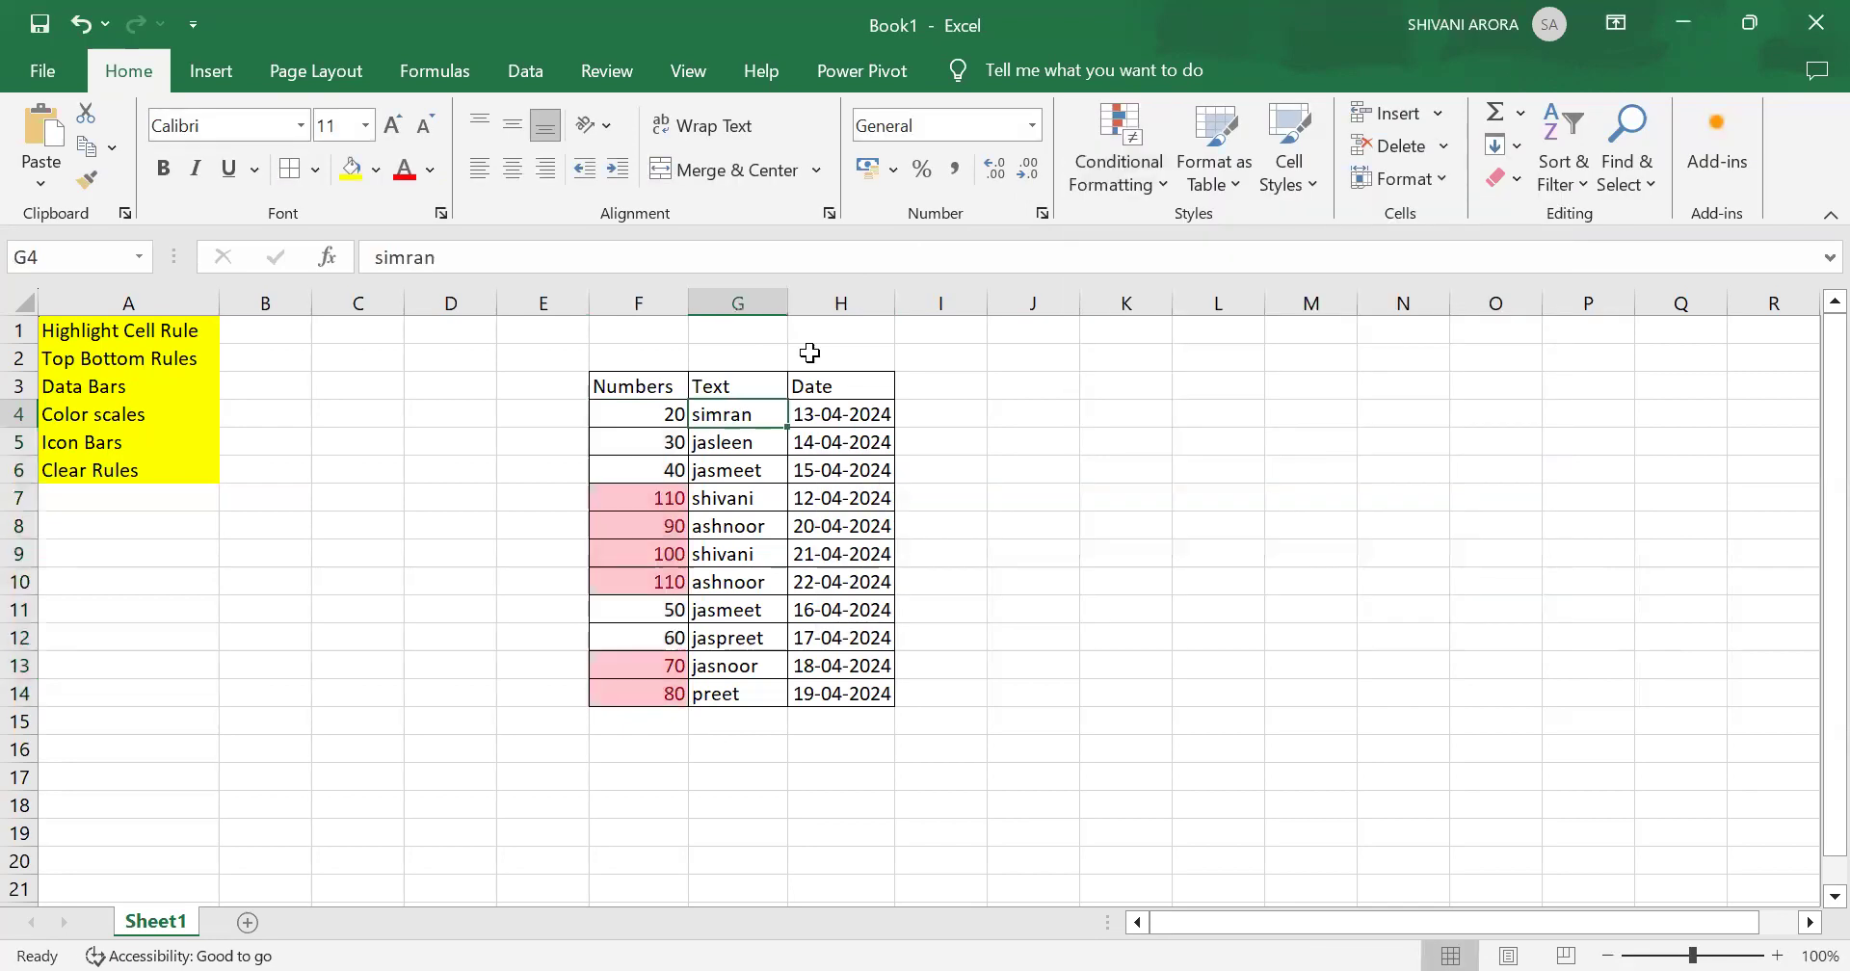
Step: Highlight the Date cells H4 to H14 with dates occurring last month in light red fill with dark red text
{"action": "right_click", "coordinate": [756, 414]}
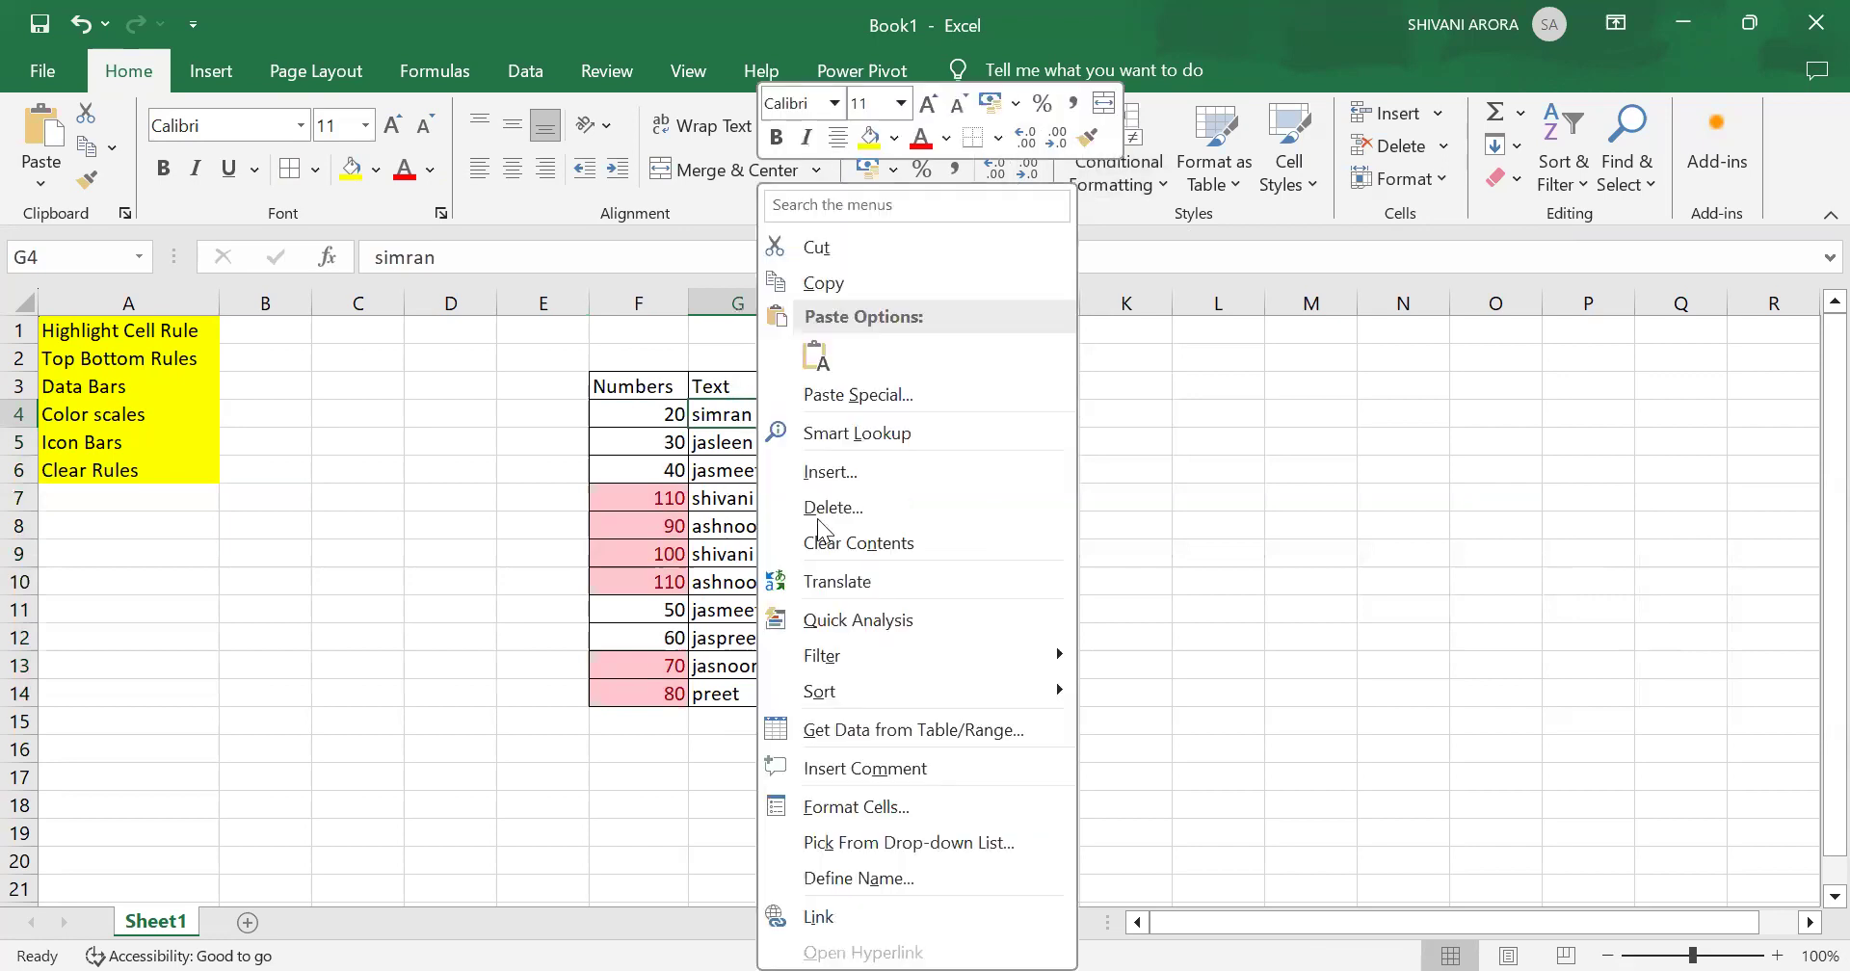
{"action": "key", "text": "Escape"}
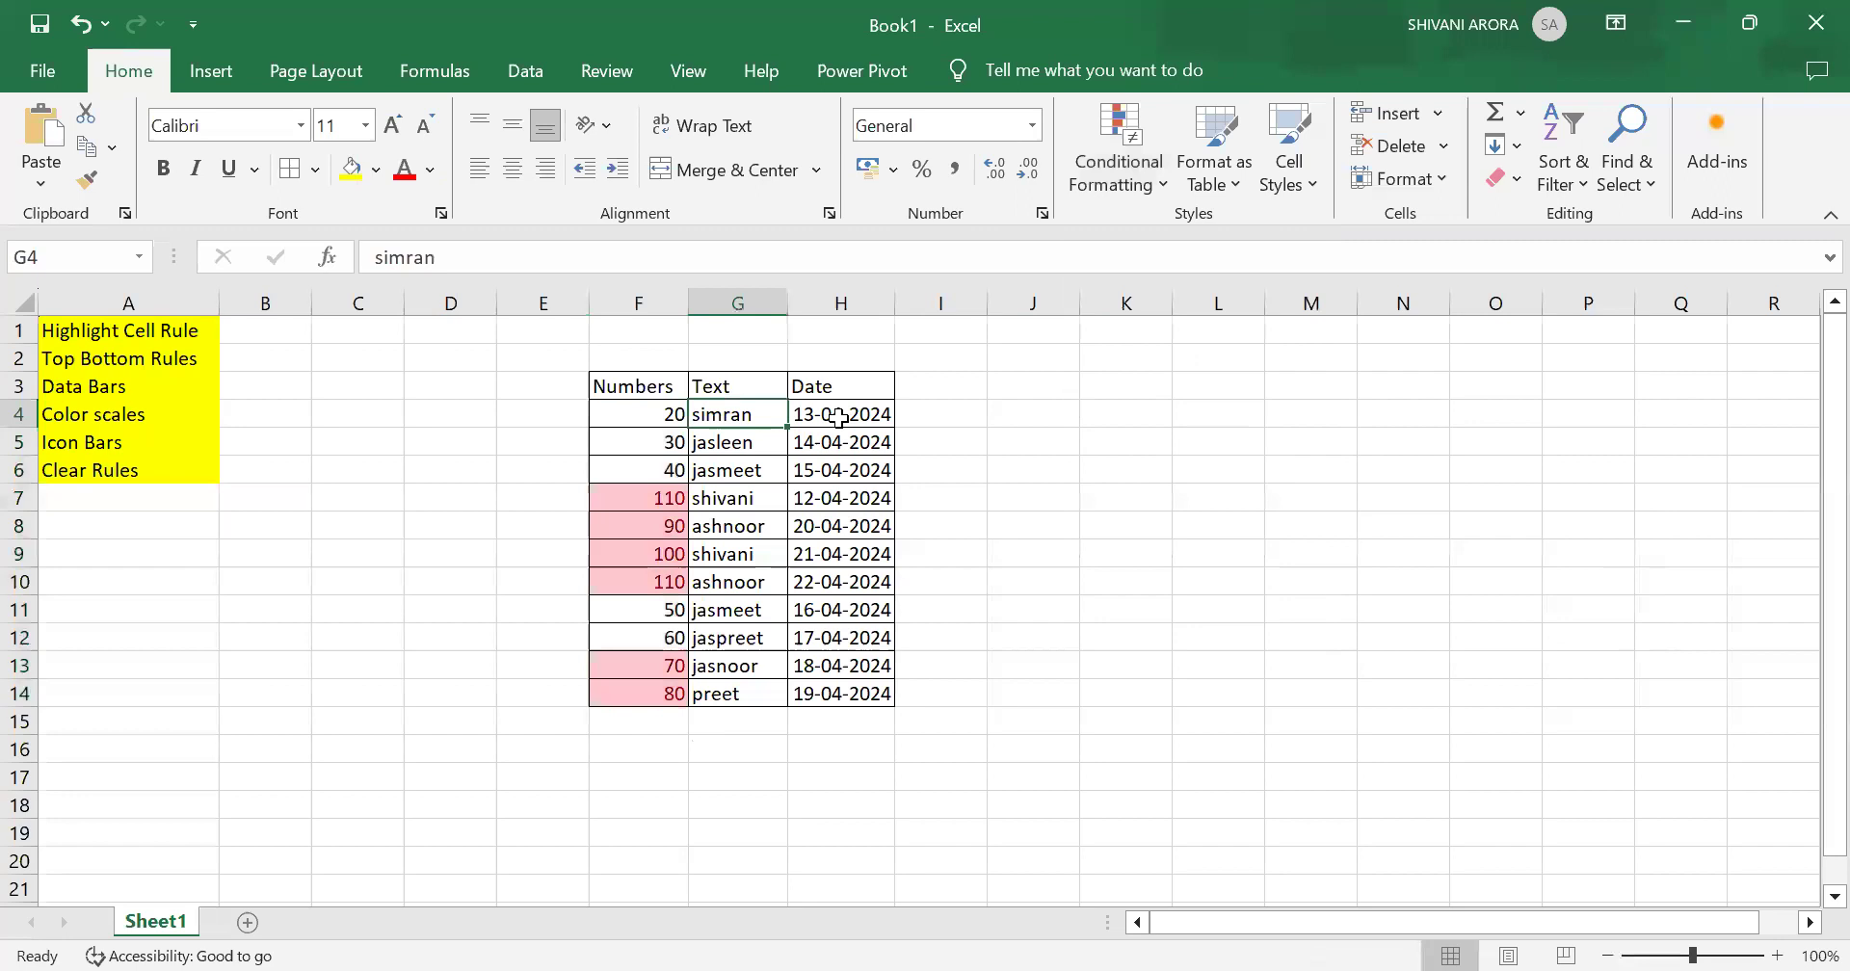
{"action": "left_click", "coordinate": [838, 416]}
{"action": "left_click_drag", "start_coordinate": [839, 416], "coordinate": [846, 693]}
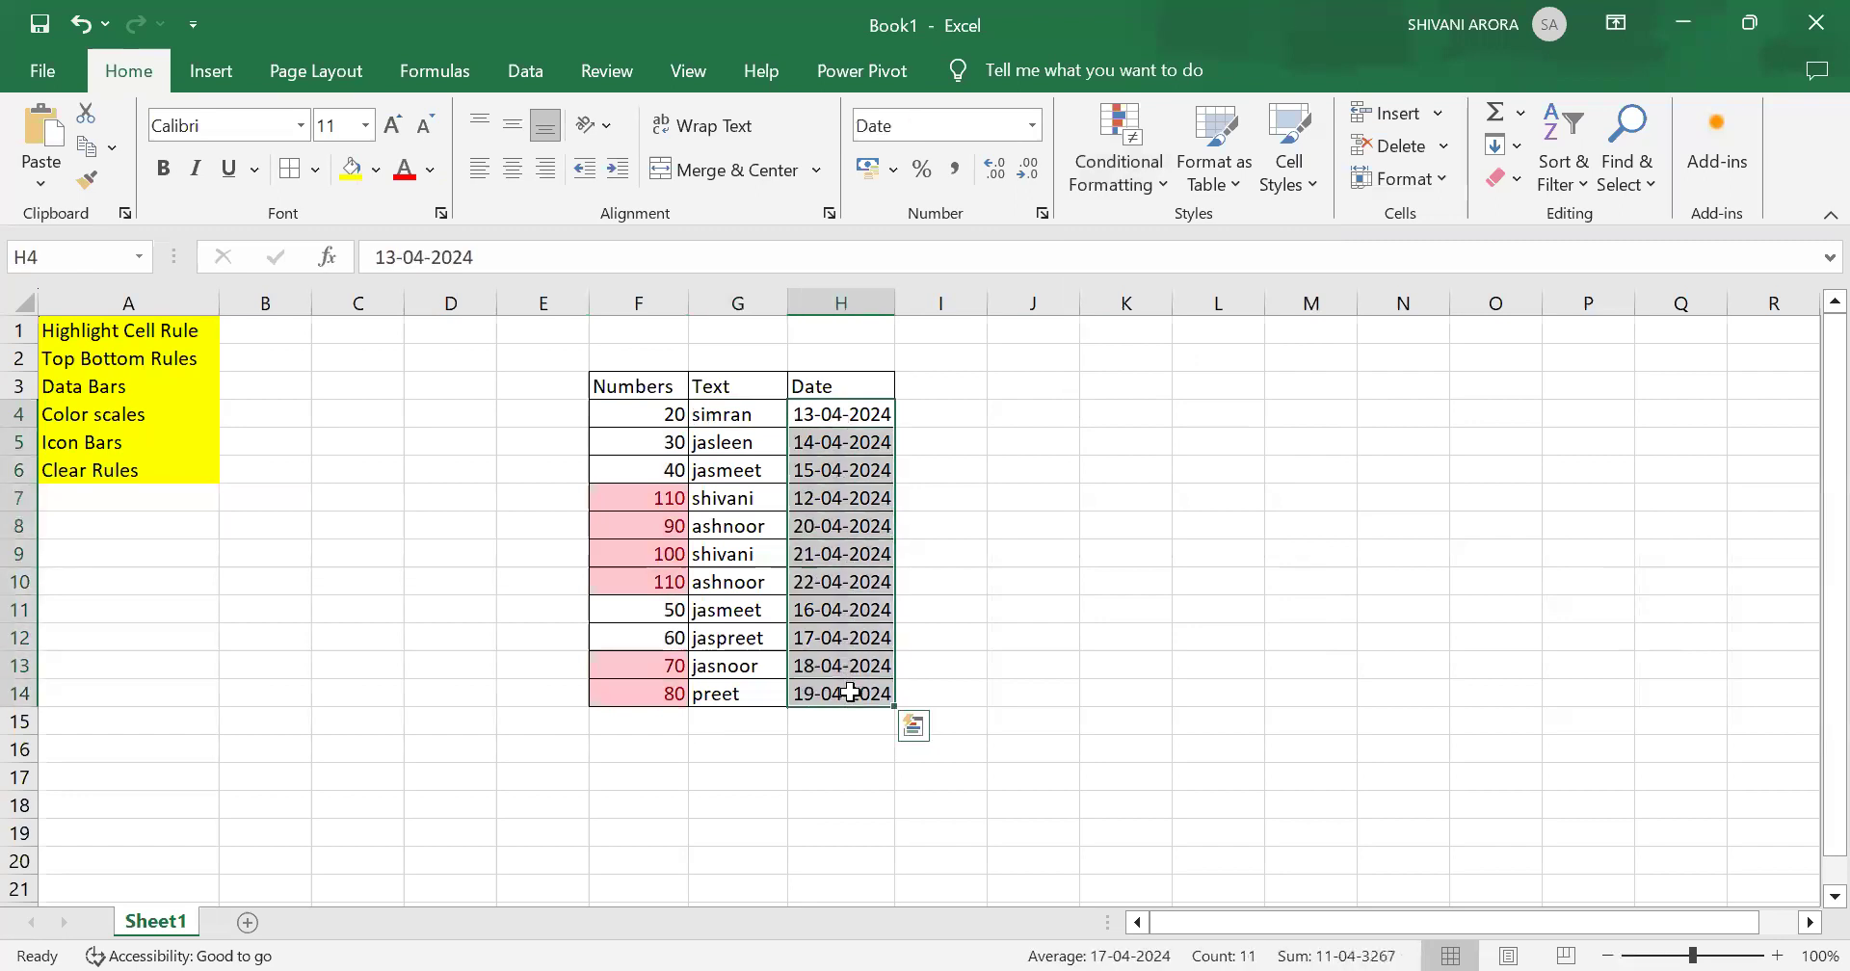
{"action": "left_click", "coordinate": [1118, 163]}
{"action": "mouse_move", "coordinate": [1209, 230]}
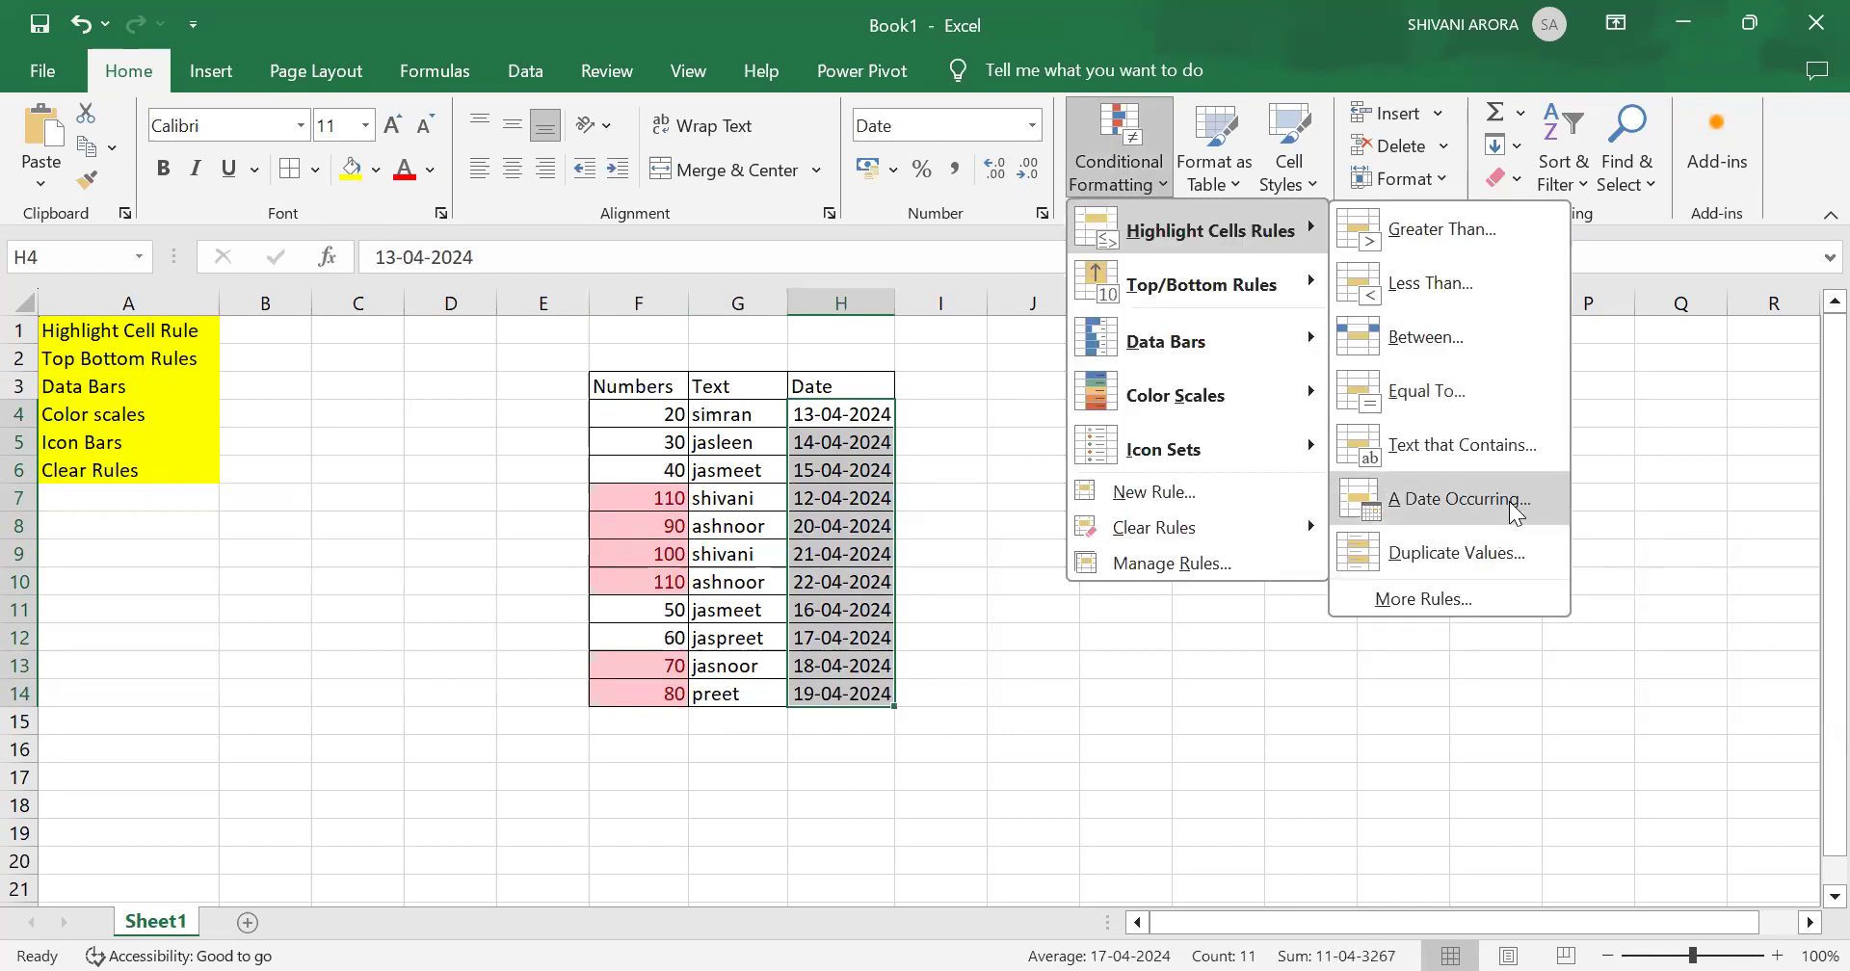
{"action": "left_click", "coordinate": [1515, 511]}
{"action": "left_click", "coordinate": [1044, 523]}
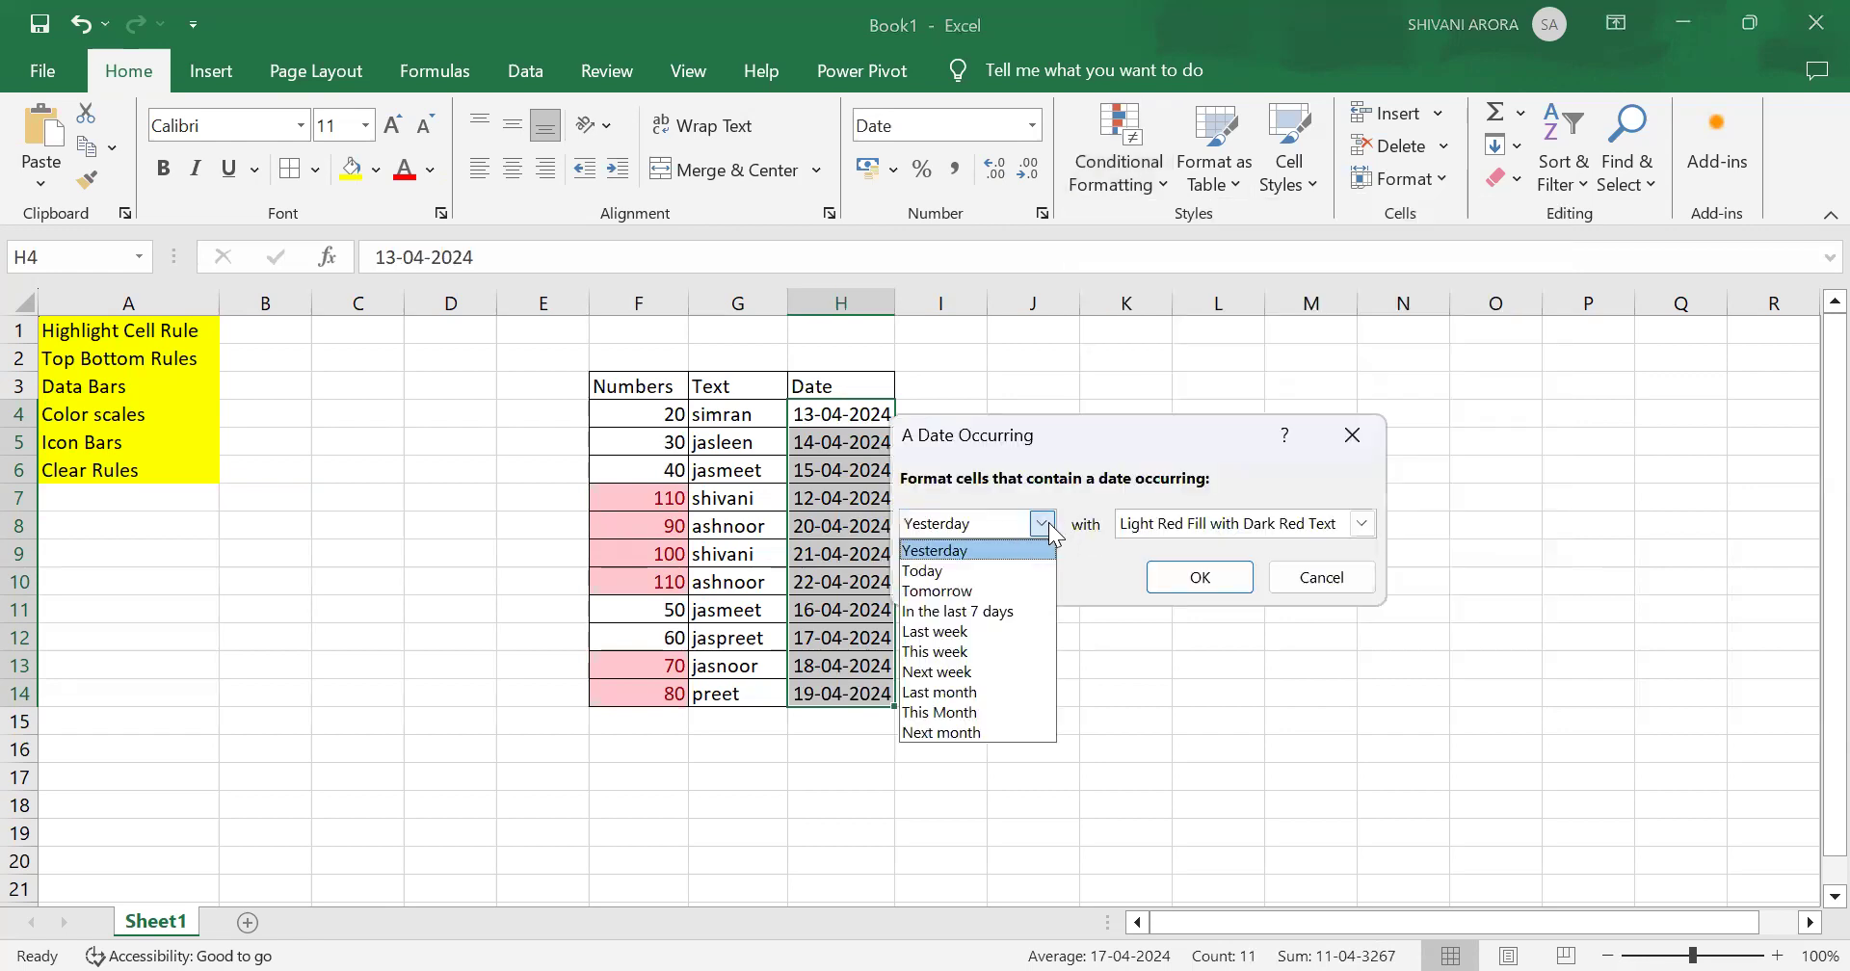
{"action": "left_click", "coordinate": [990, 685]}
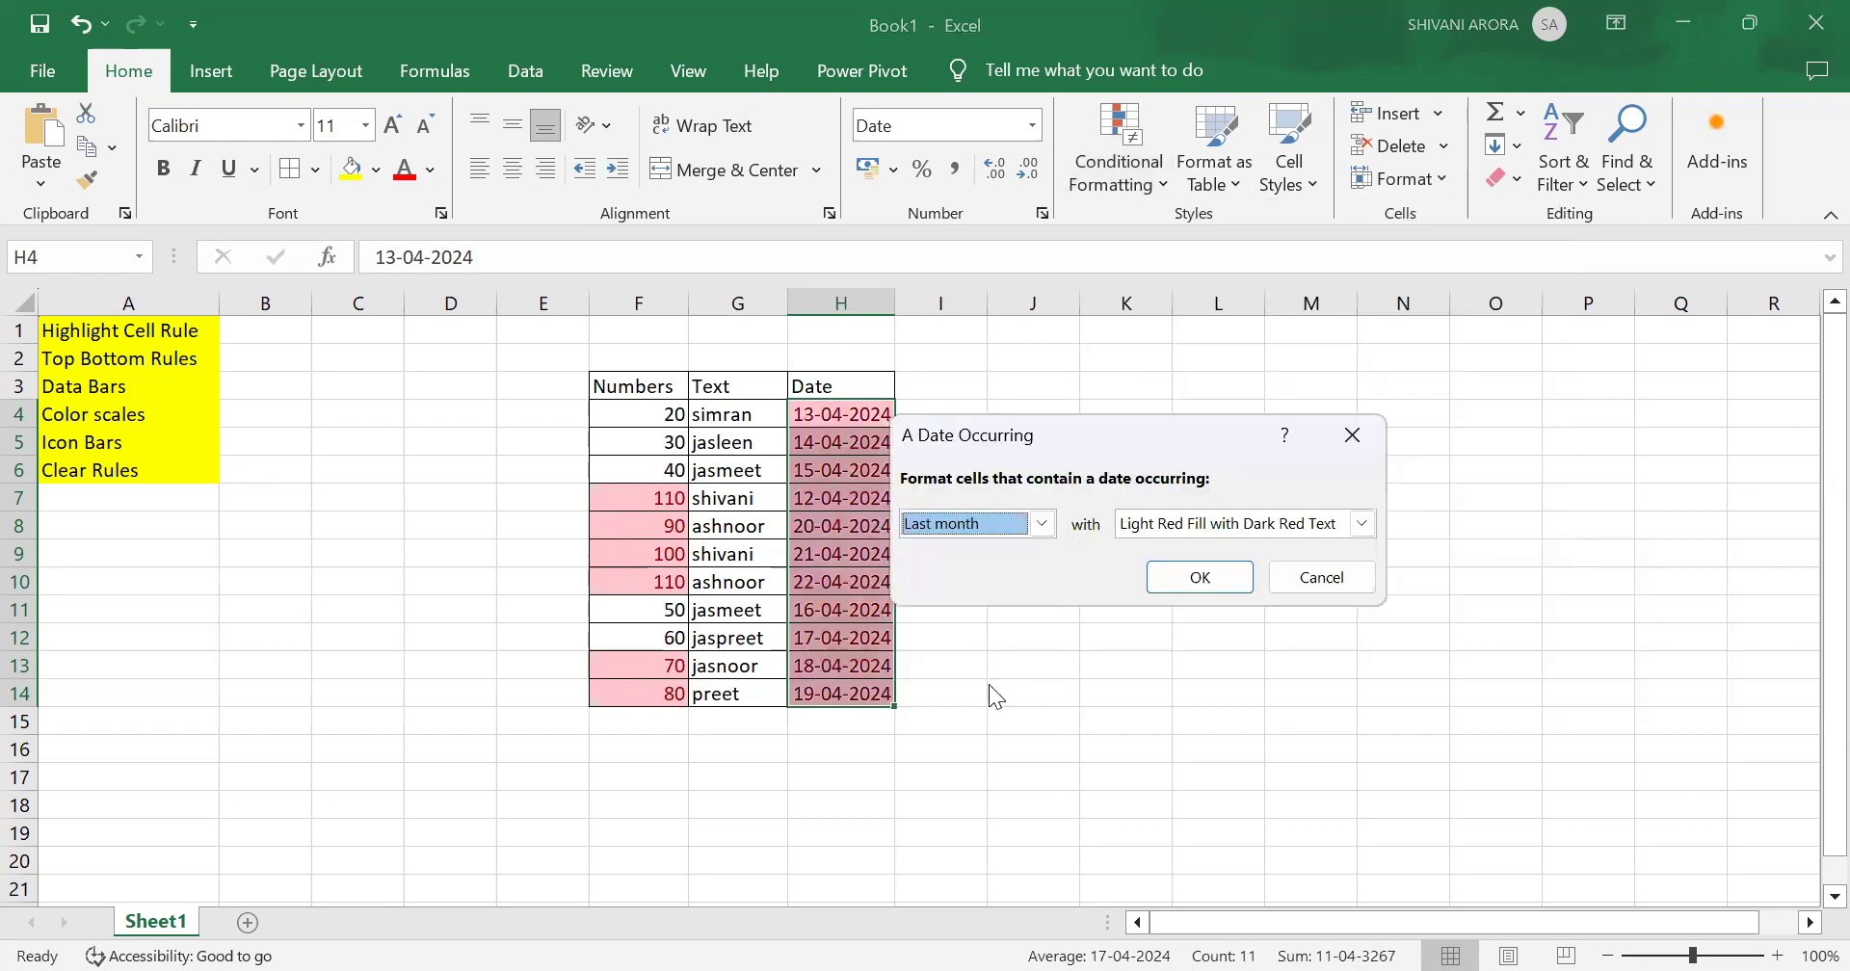
{"action": "left_click", "coordinate": [1194, 578]}
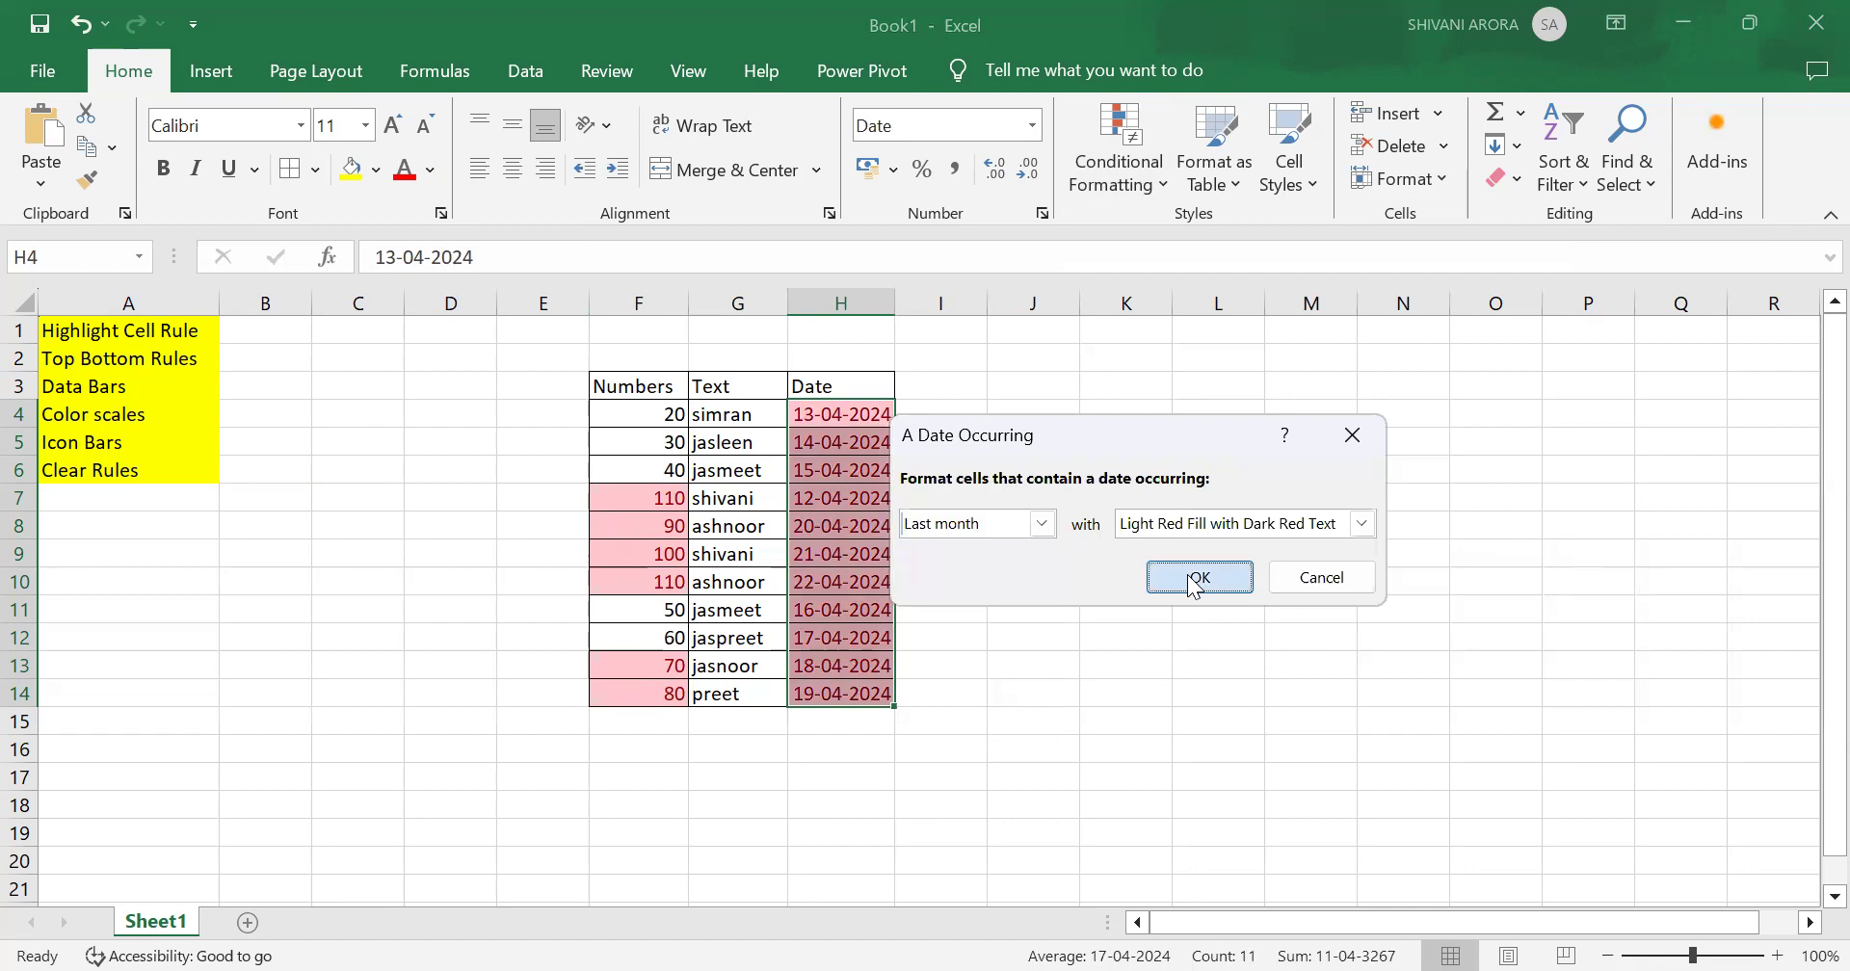
Step: Select the Text cells G4 to G14 and highlight text containing simran with light red fill
{"action": "left_click_drag", "start_coordinate": [746, 413], "coordinate": [725, 723]}
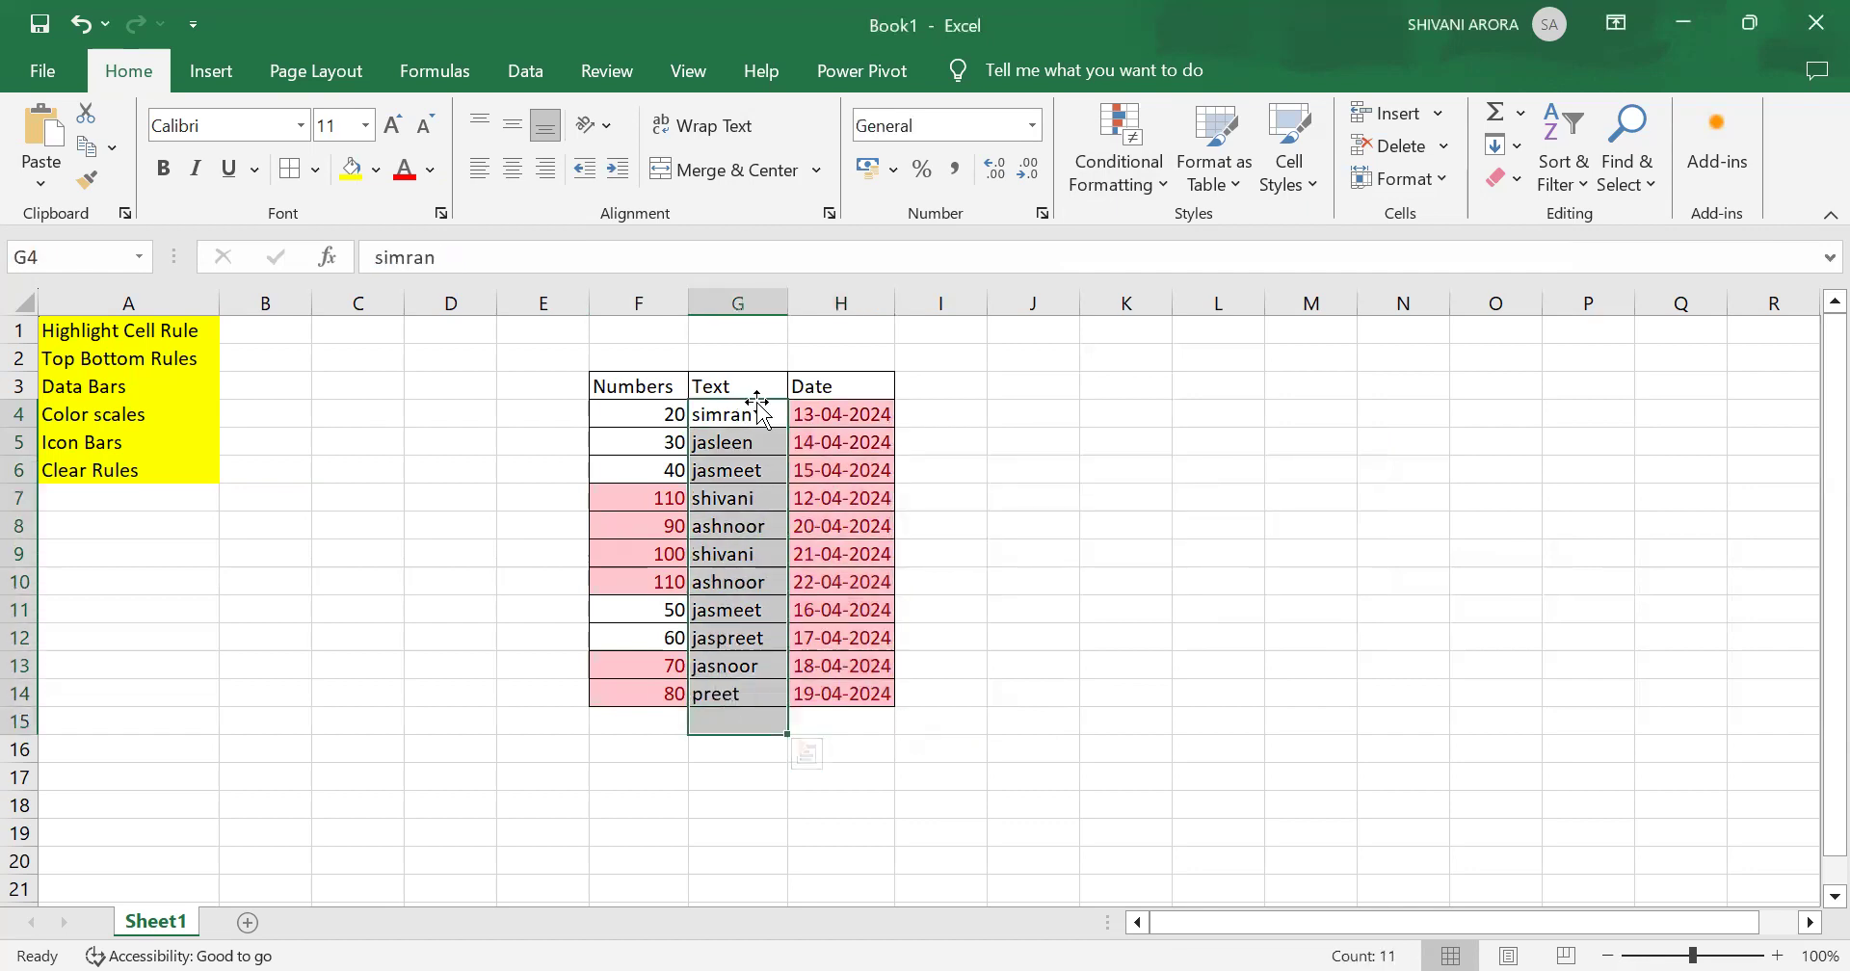
{"action": "left_click", "coordinate": [1038, 497]}
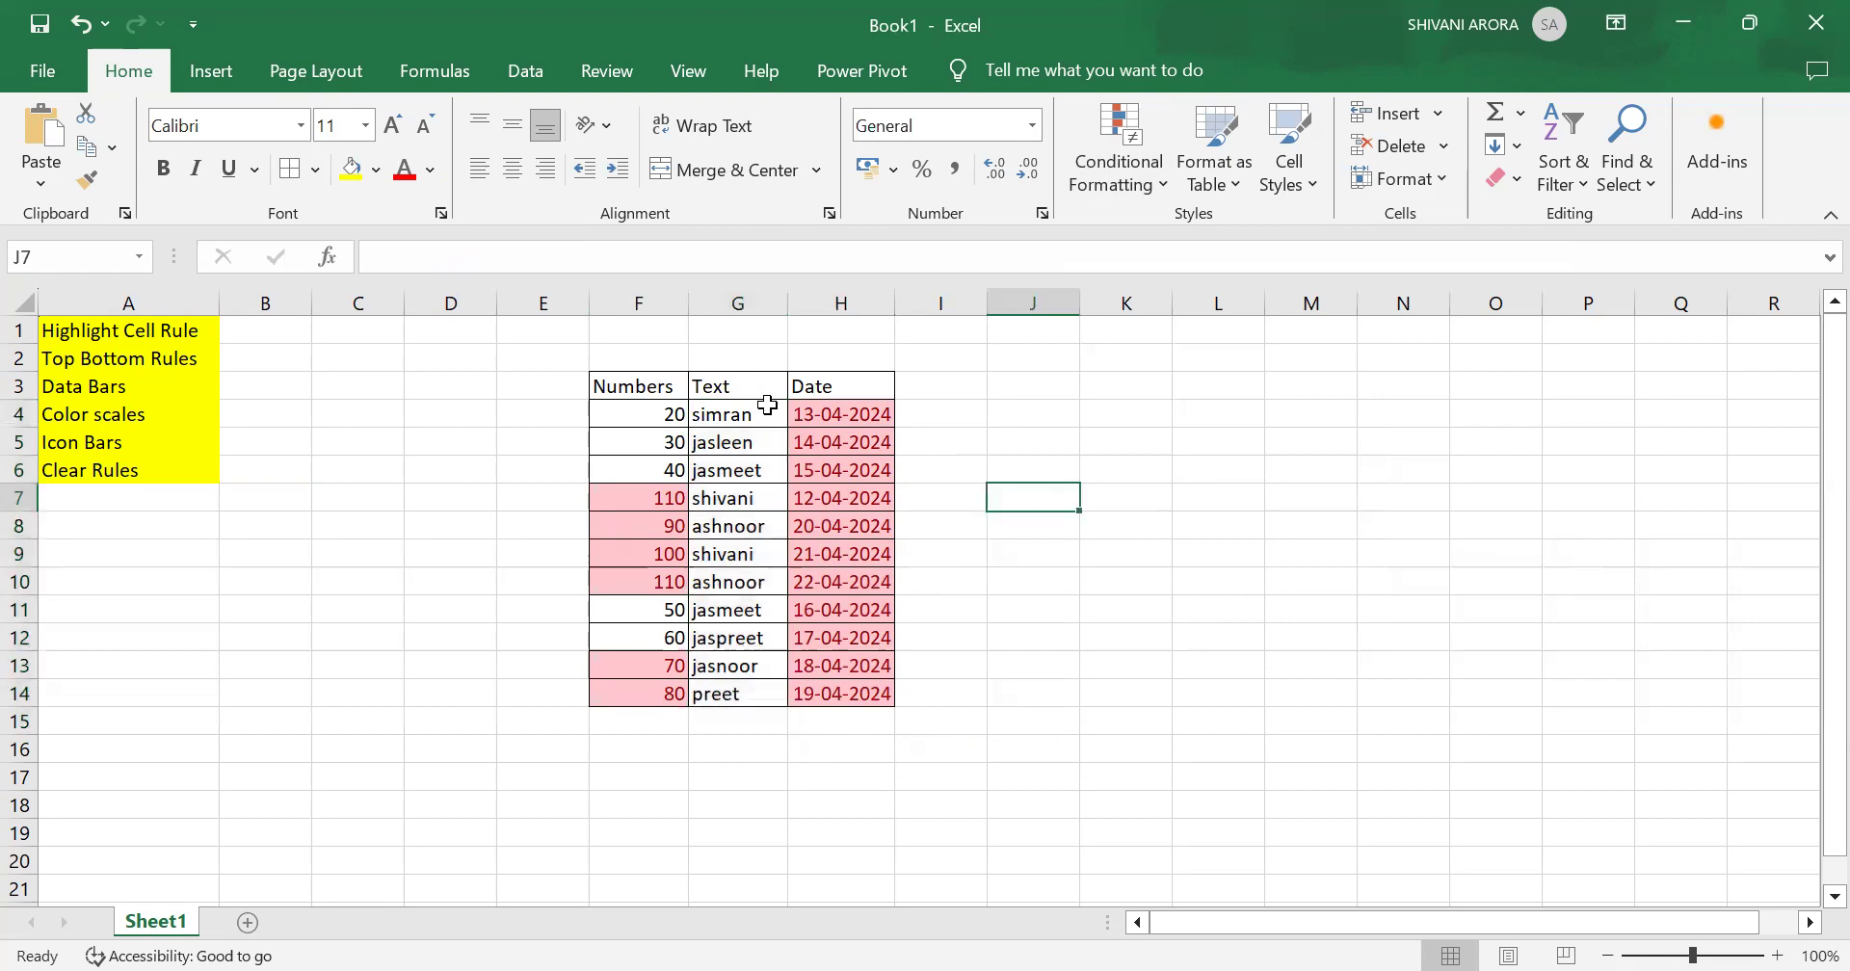
{"action": "left_click_drag", "start_coordinate": [761, 413], "coordinate": [738, 692]}
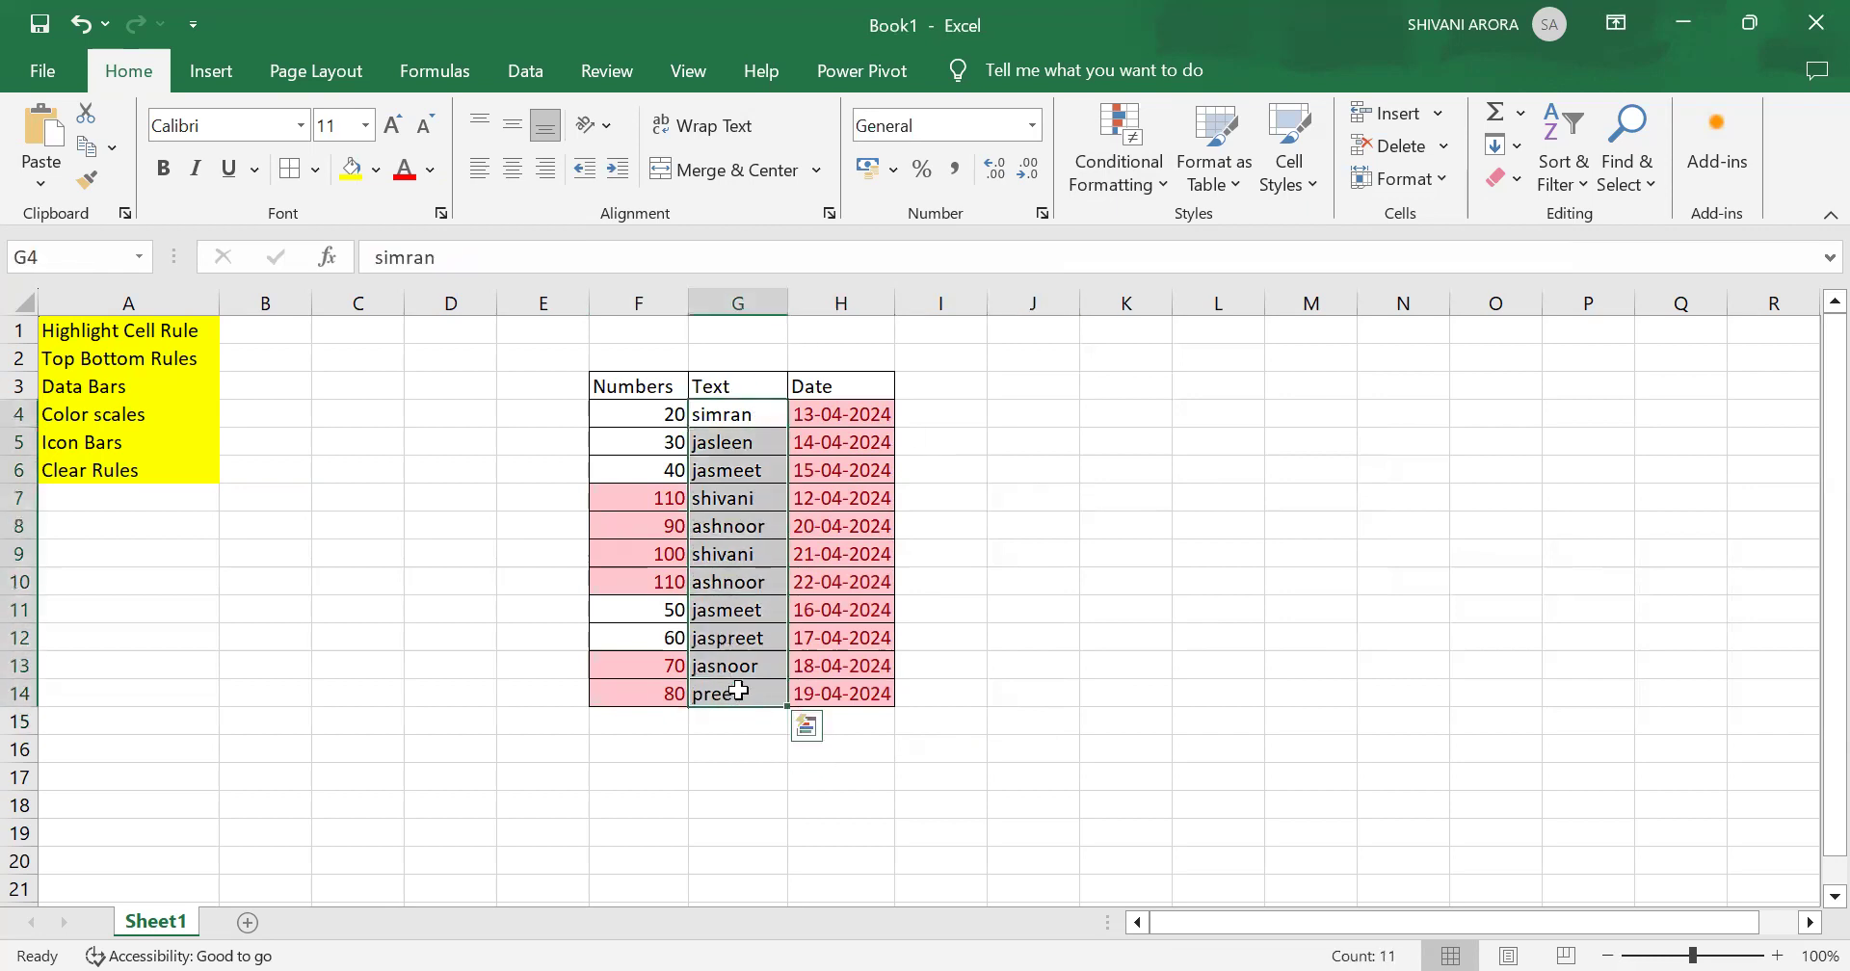
{"action": "left_click", "coordinate": [1112, 160]}
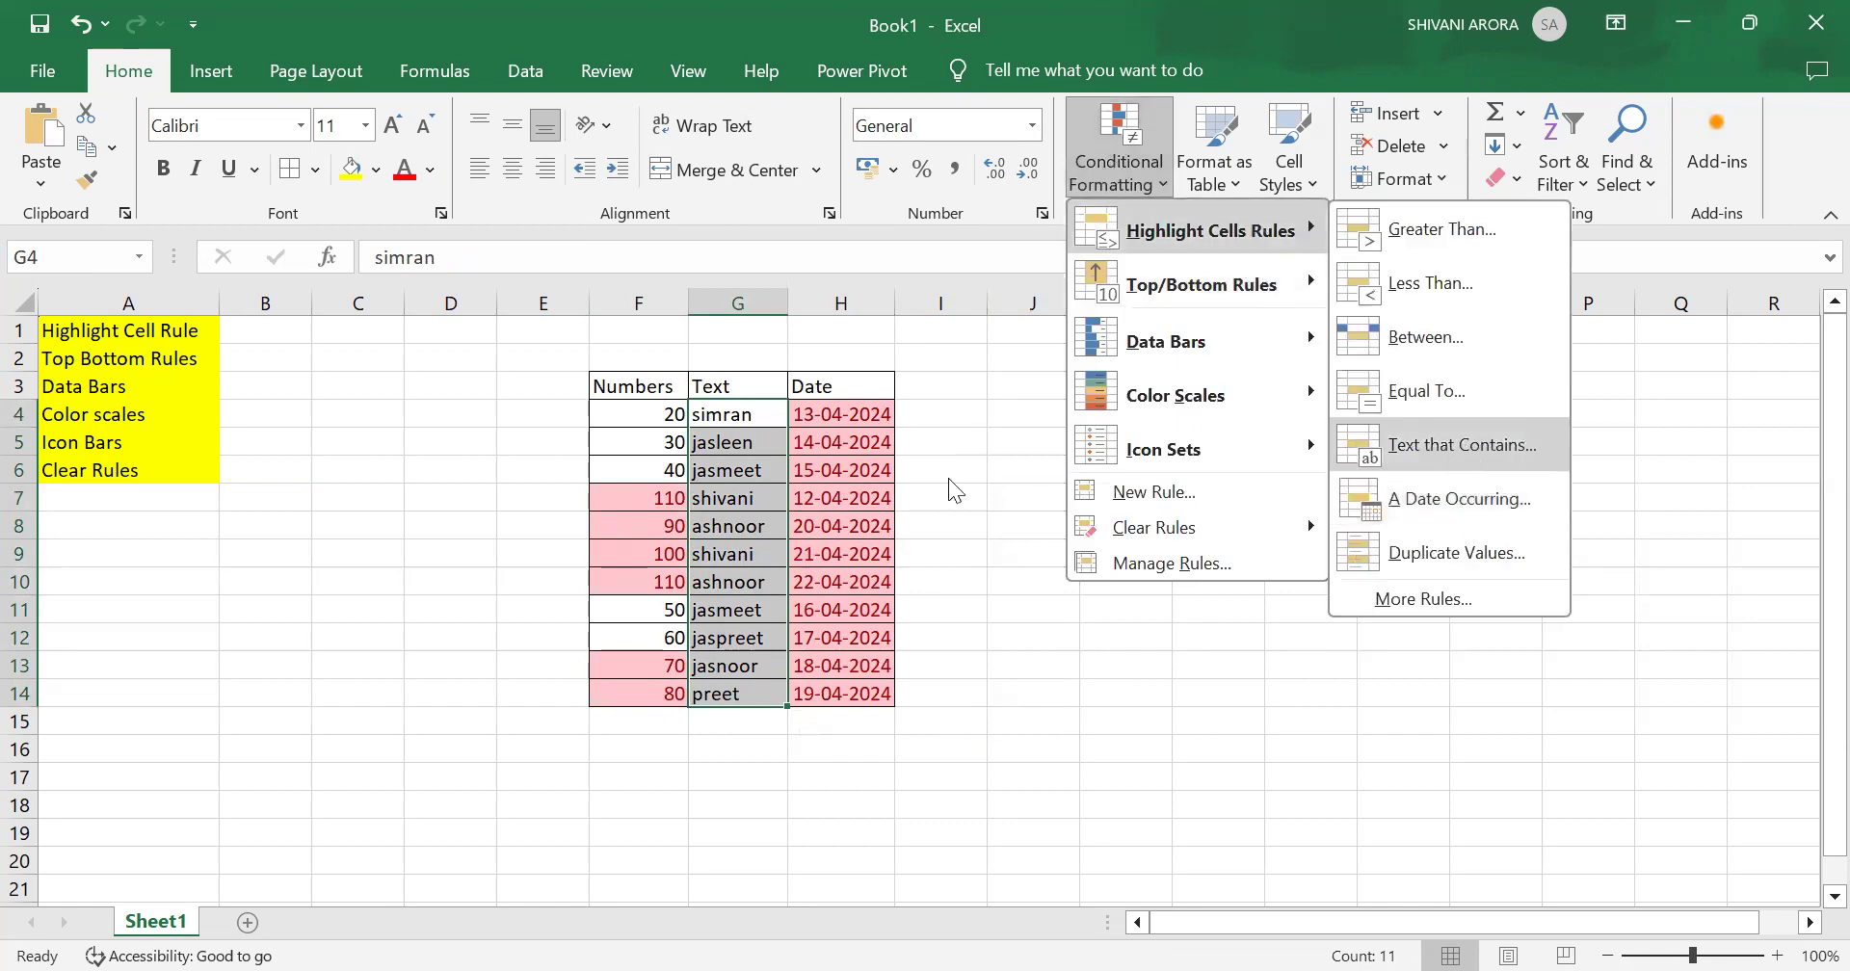
{"action": "left_click", "coordinate": [1249, 601]}
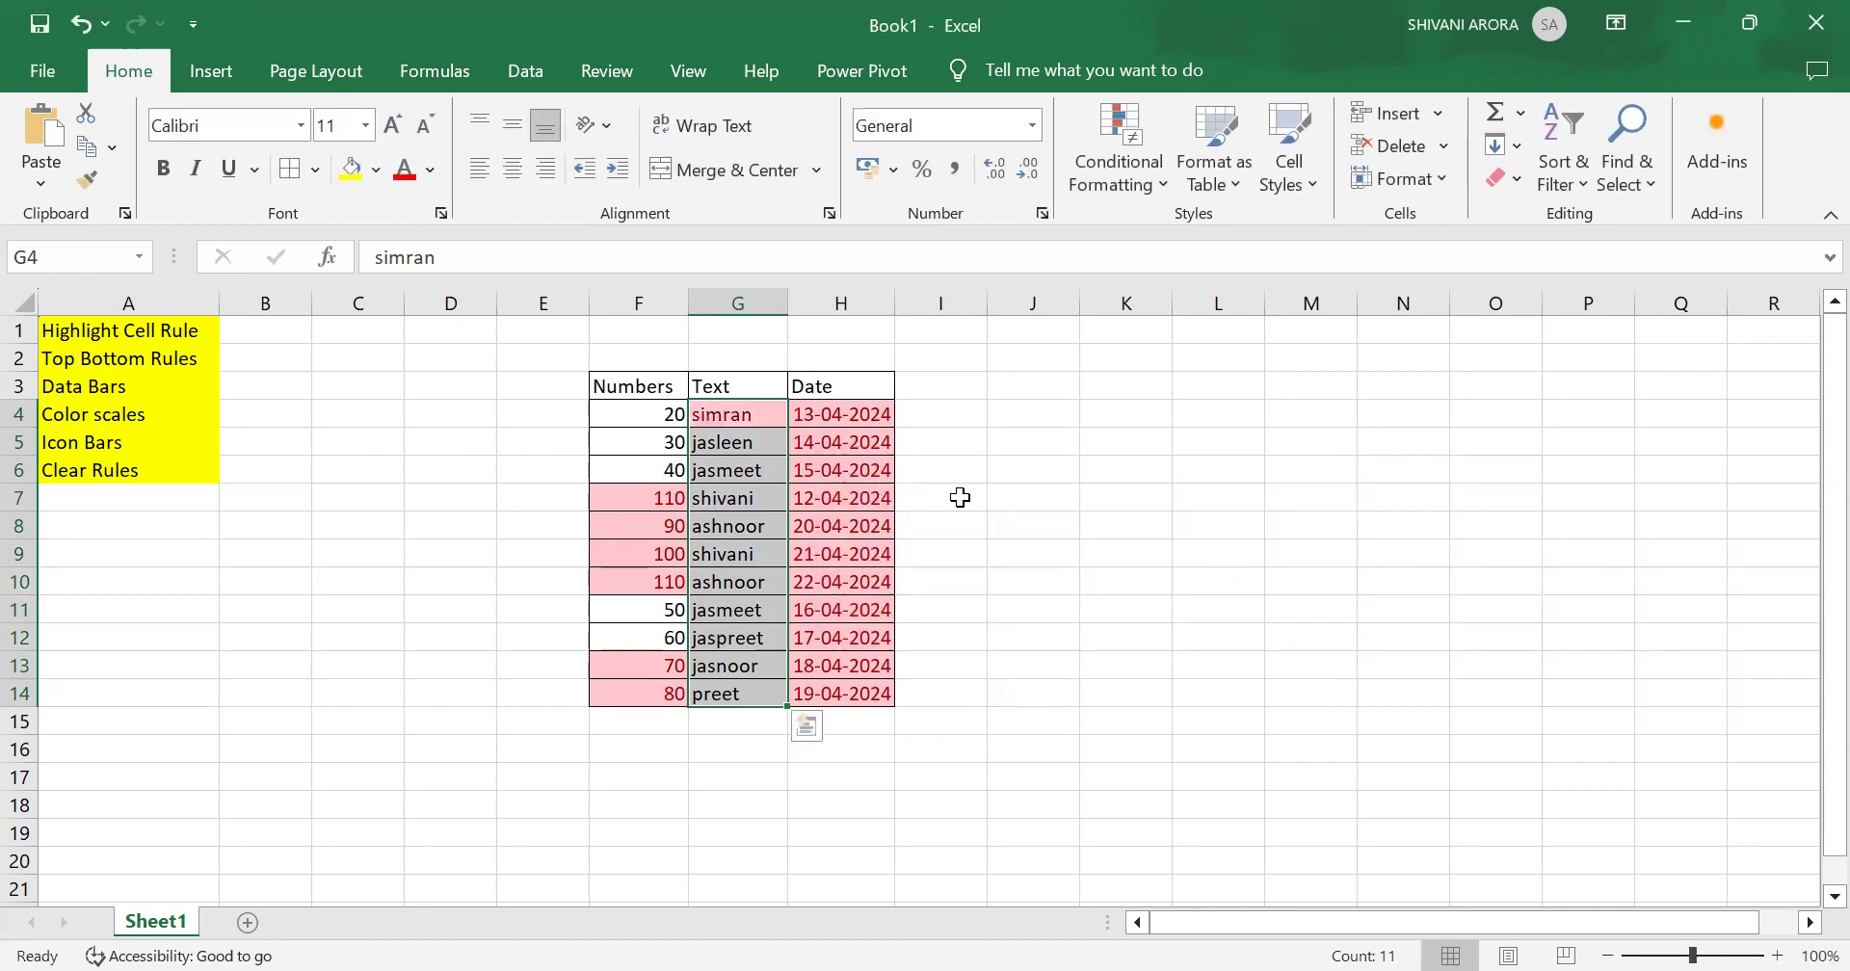
Step: Select the whole table and clear conditional formatting rules from the entire sheet
{"action": "left_click_drag", "start_coordinate": [603, 384], "coordinate": [872, 695]}
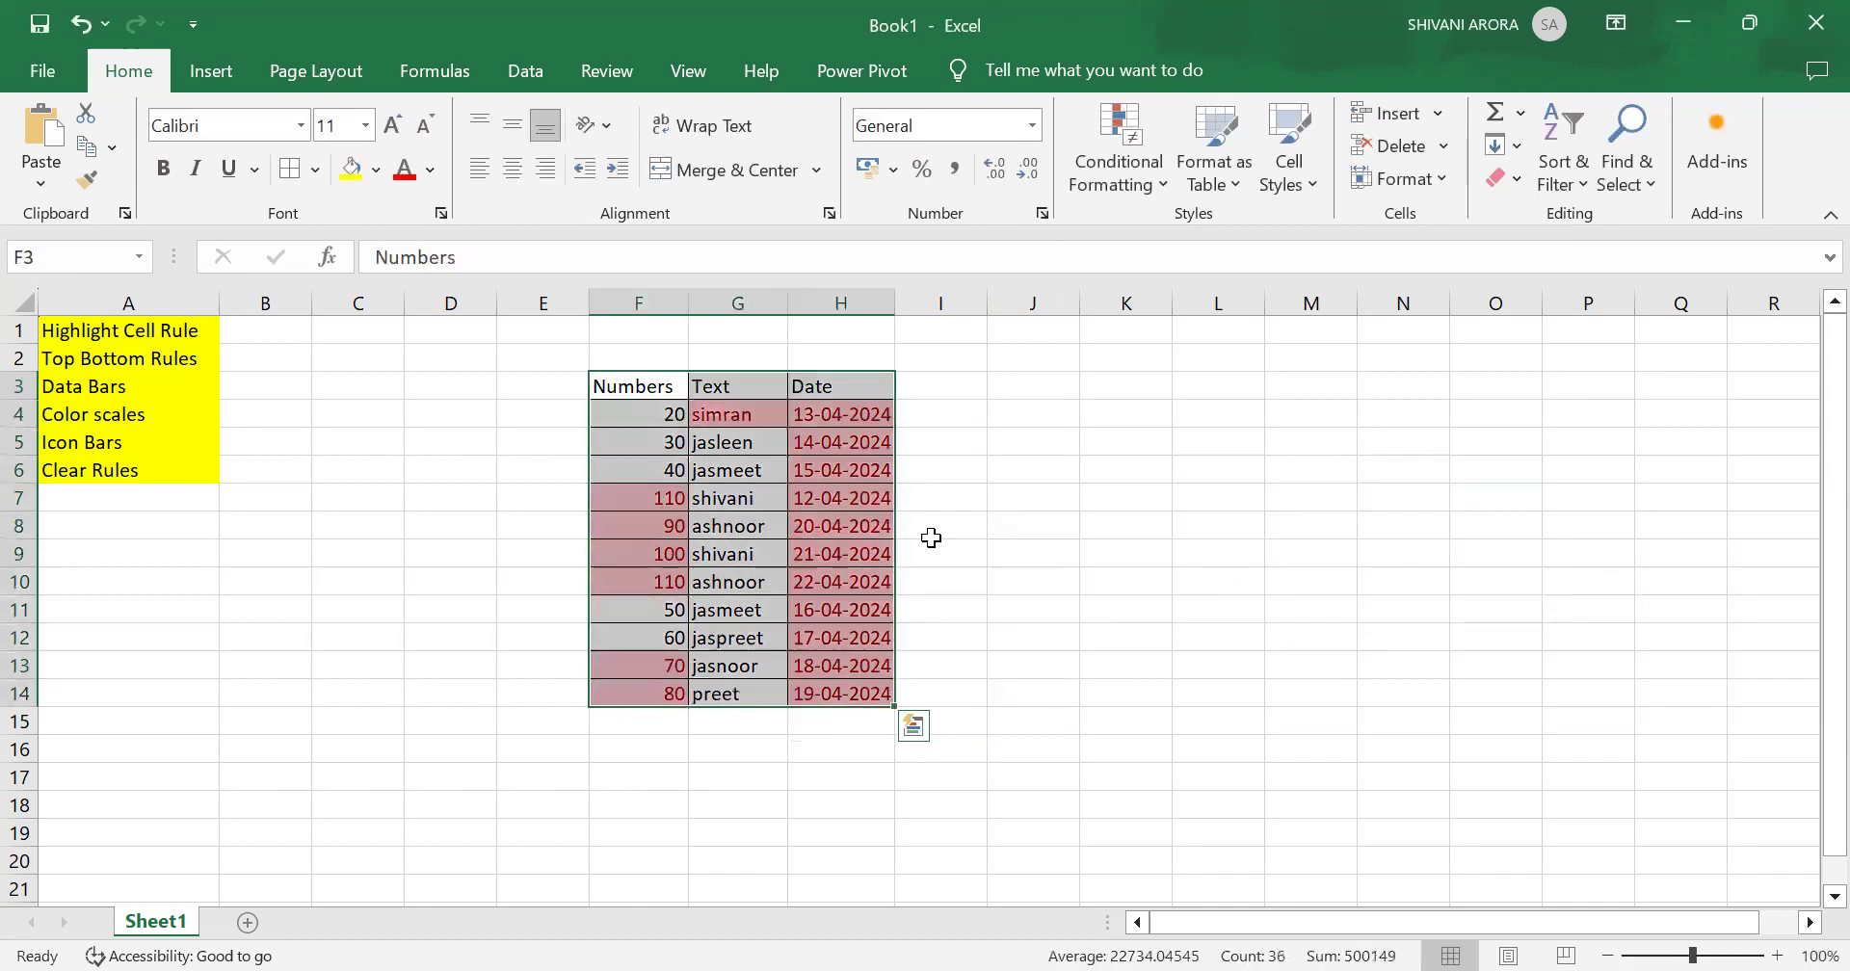
{"action": "left_click", "coordinate": [1119, 148]}
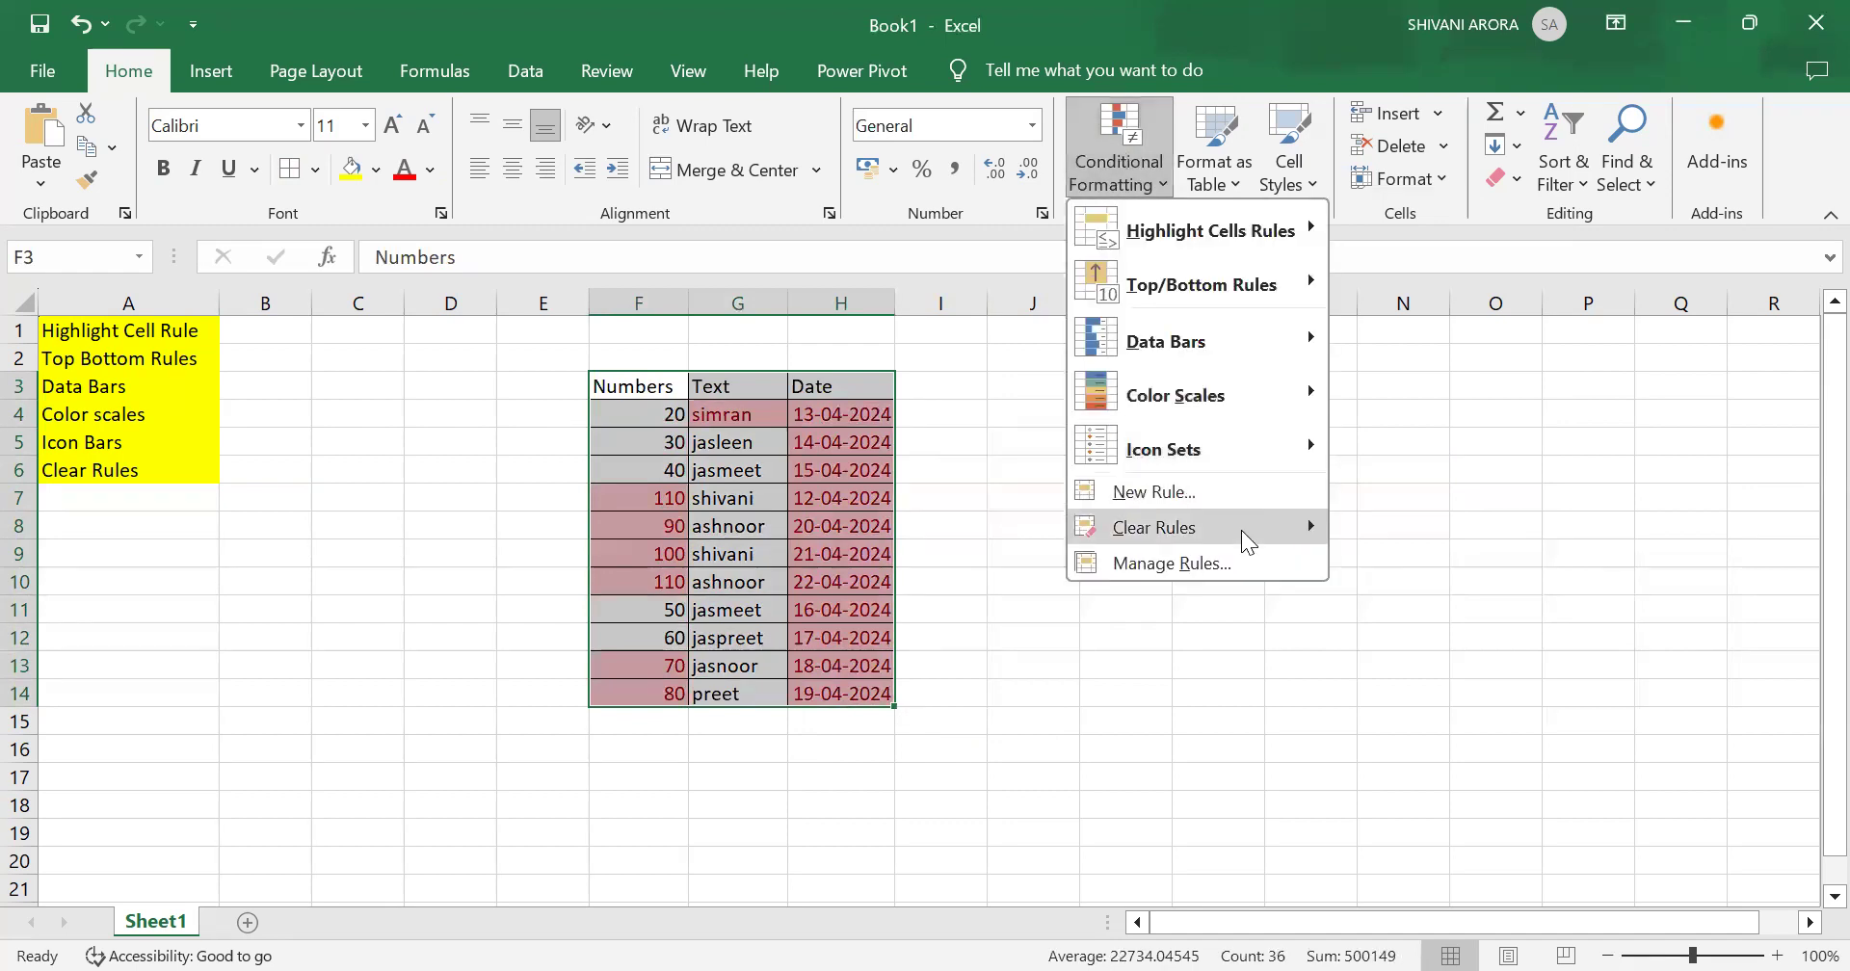
{"action": "mouse_move", "coordinate": [1243, 528]}
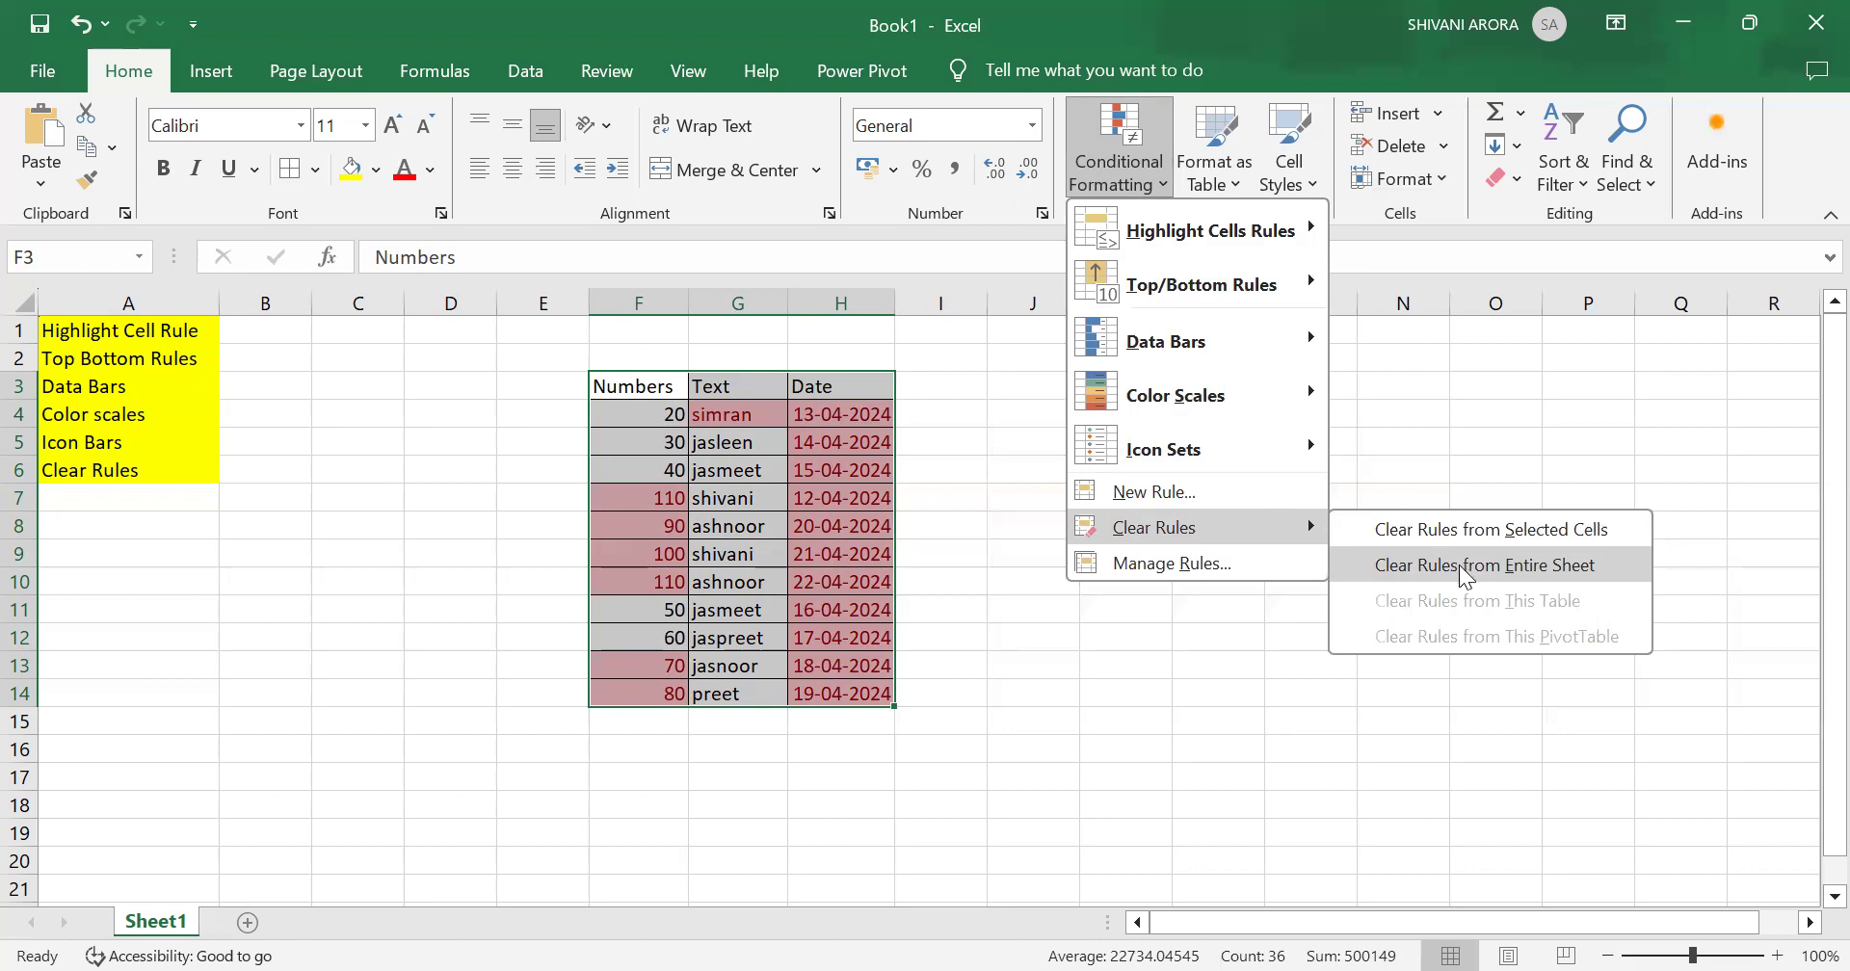
{"action": "left_click", "coordinate": [1462, 569]}
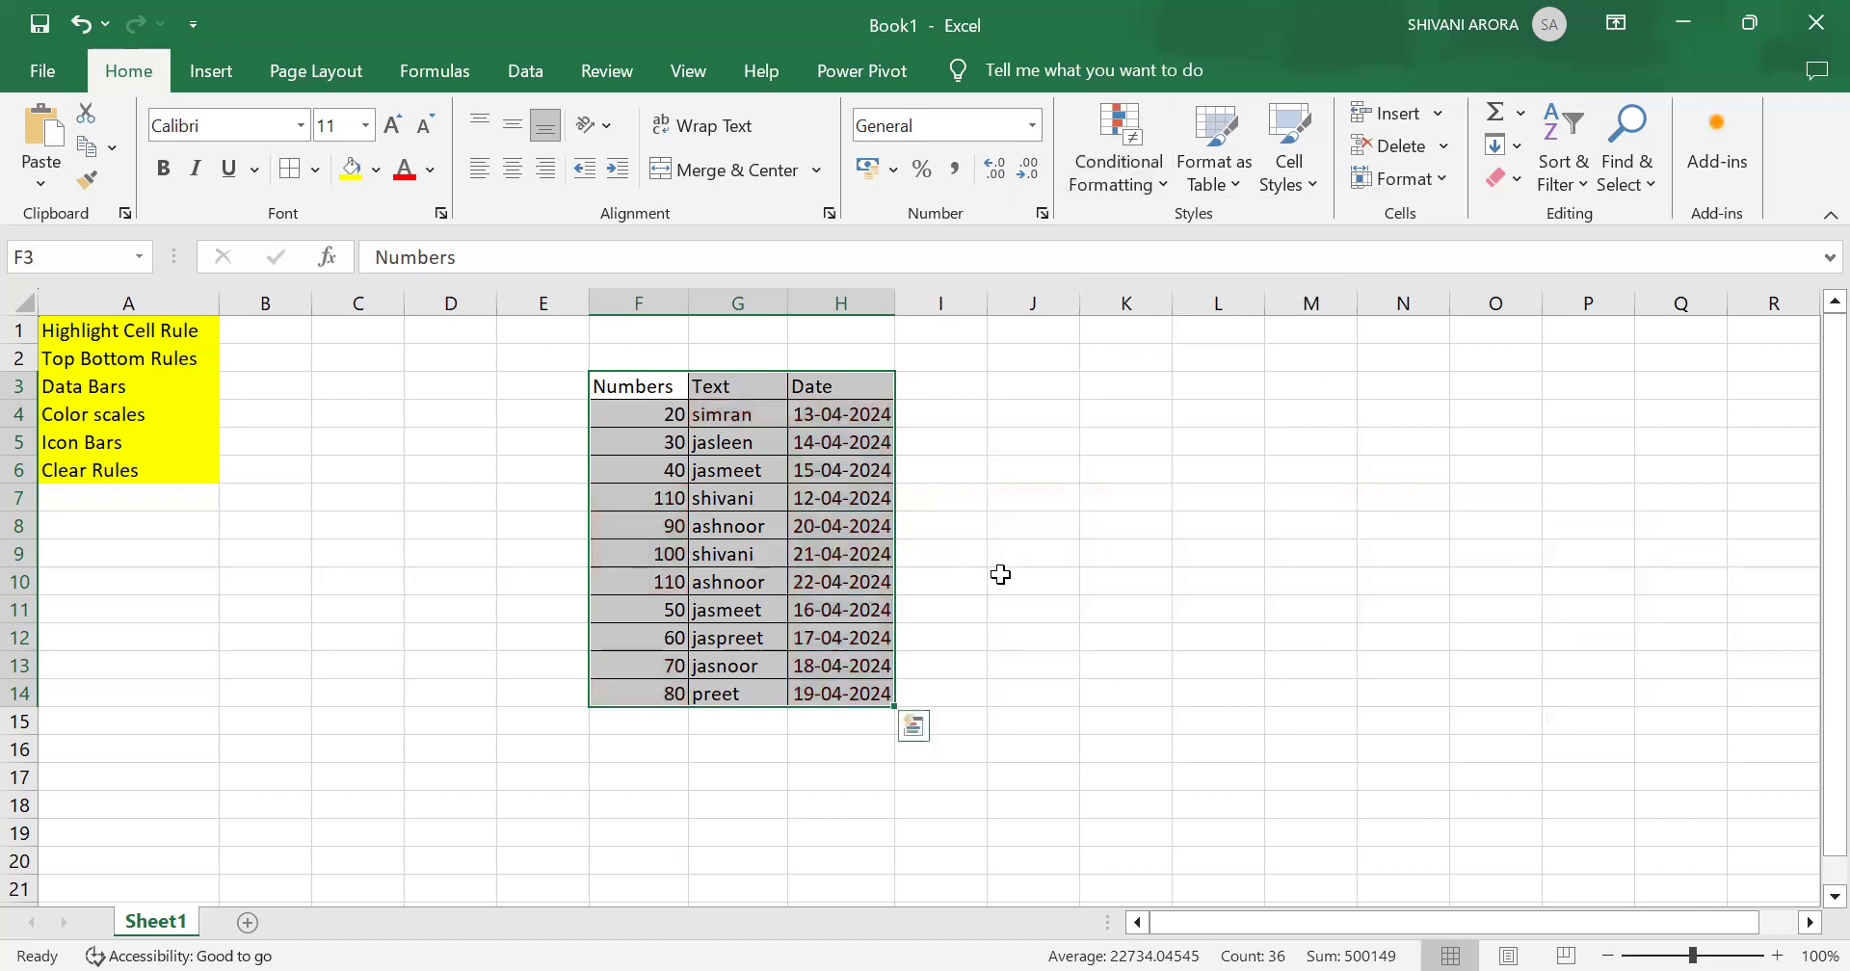